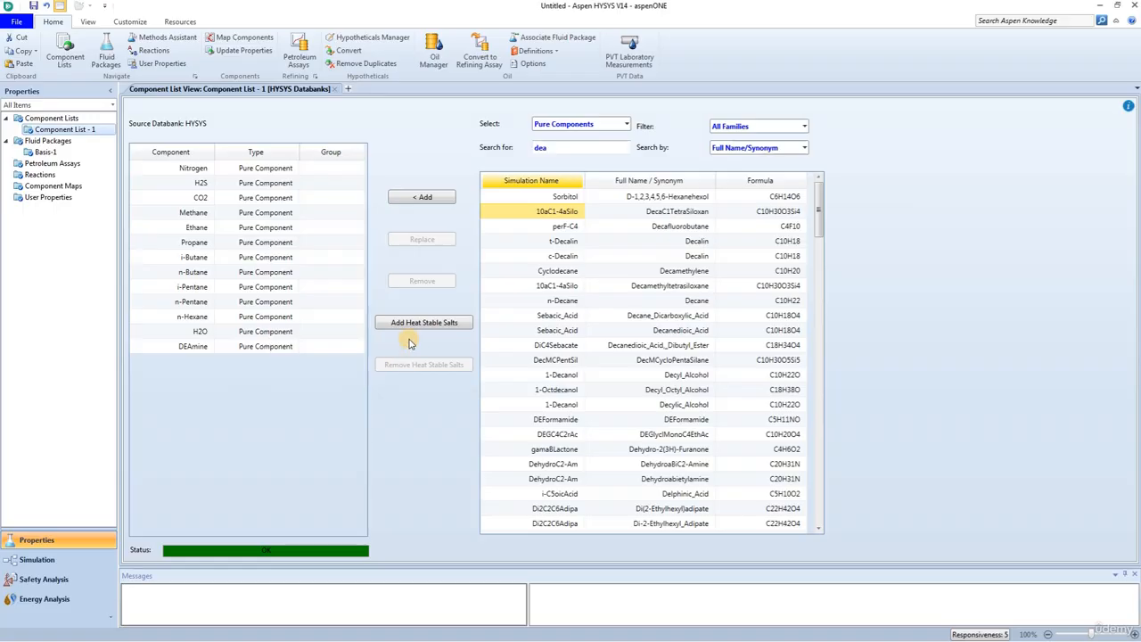
# Step: Add the heat stable salts to Component List - 1, and open reaction set Set-1
pyautogui.click(419, 325)
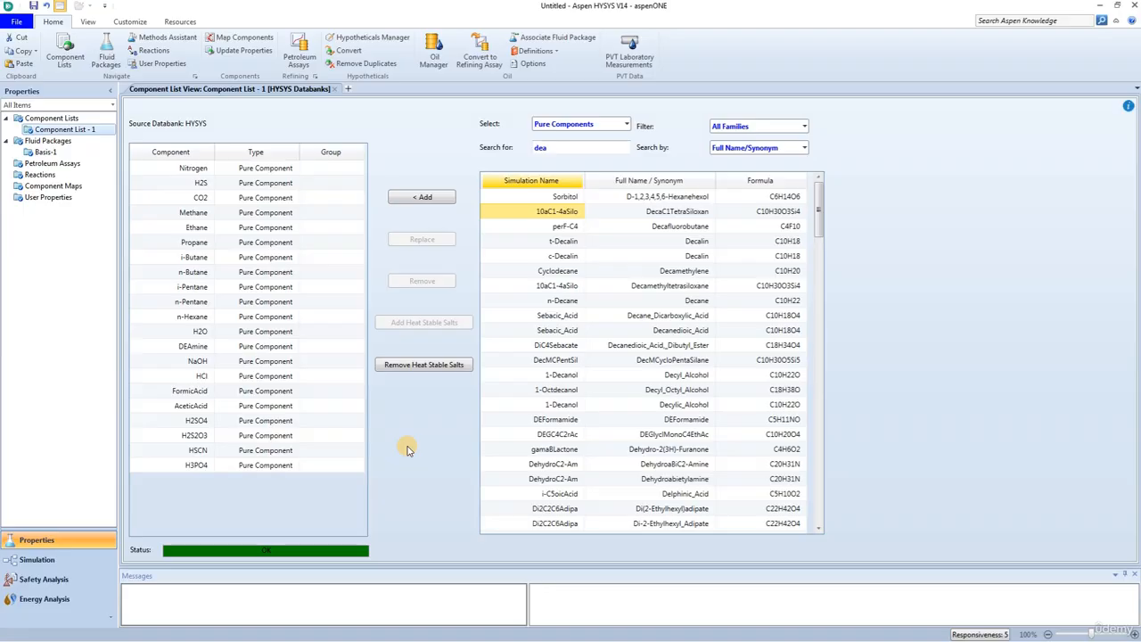
pyautogui.click(39, 174)
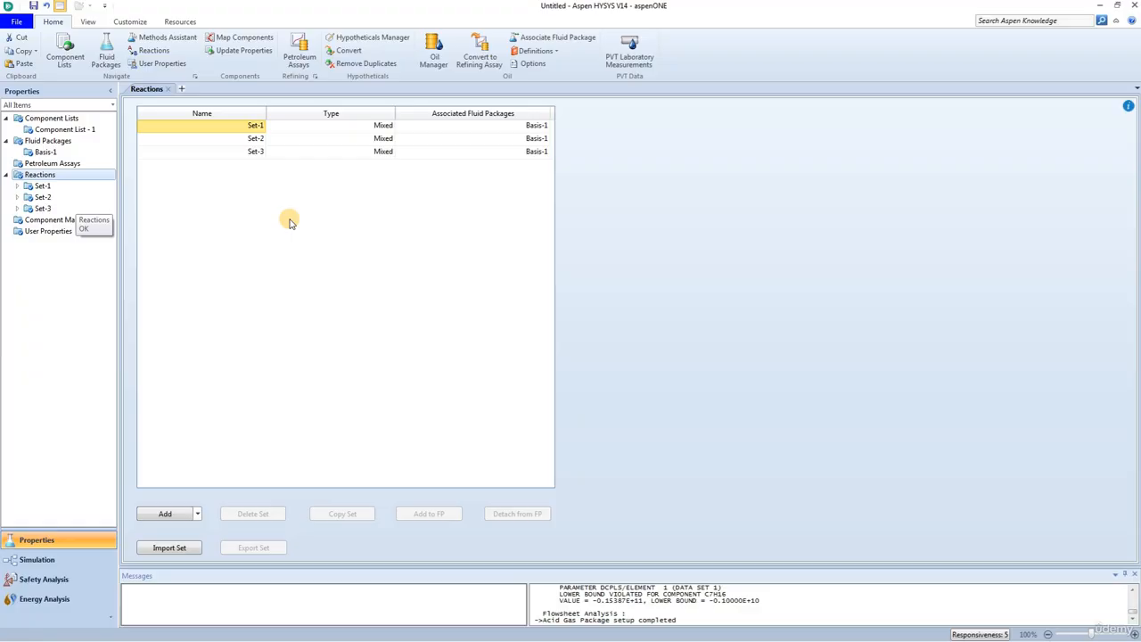
pyautogui.click(41, 187)
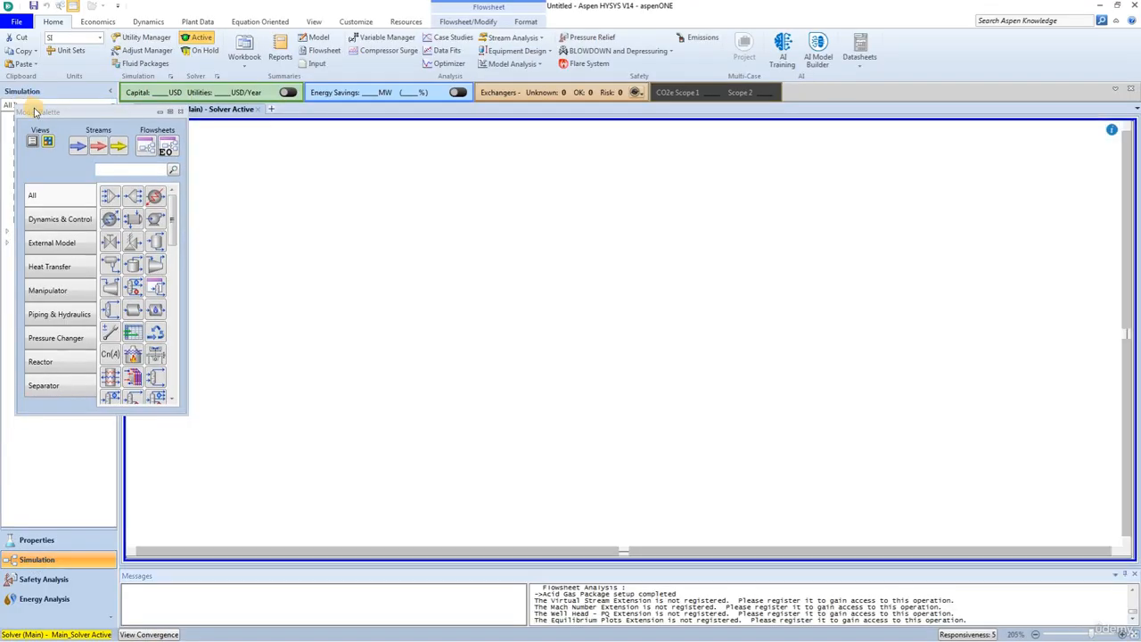
# Step: Dock the Model Palette beside the flowsheet and place a material stream on the empty flowsheet
pyautogui.moveTo(35, 111); pyautogui.dragTo(1125, 364)
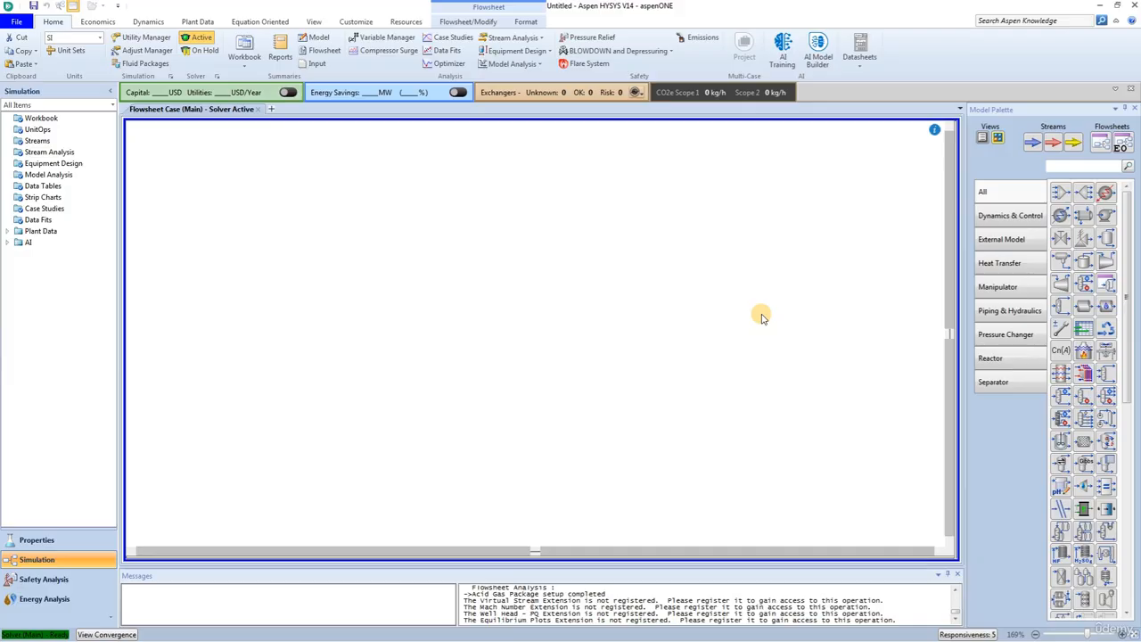
pyautogui.click(1033, 143)
pyautogui.click(243, 349)
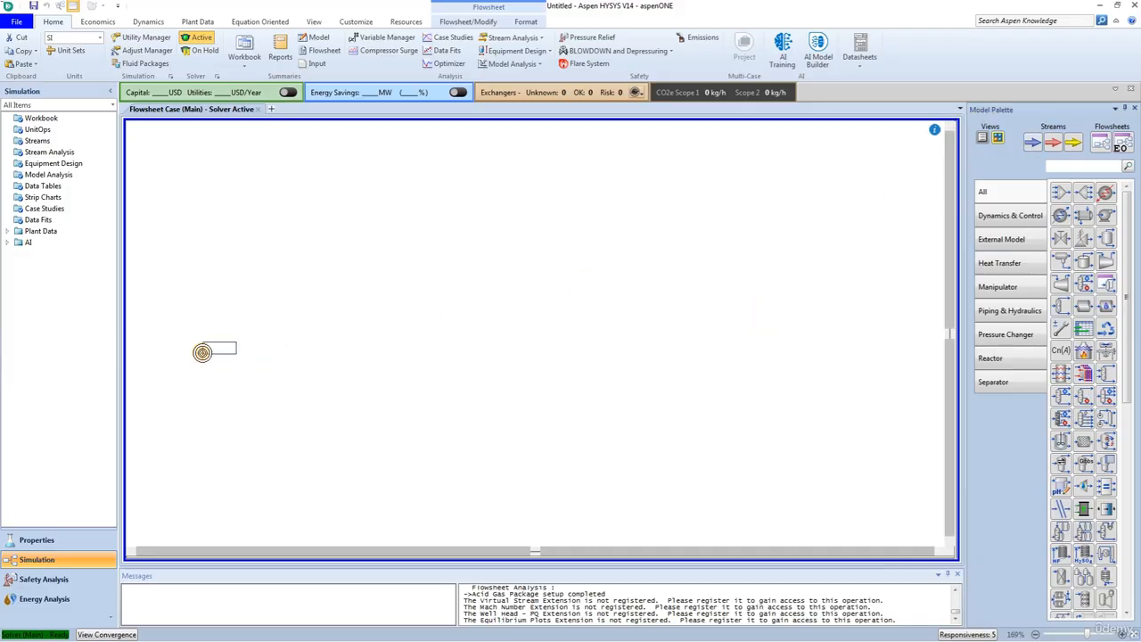
pyautogui.click(204, 349)
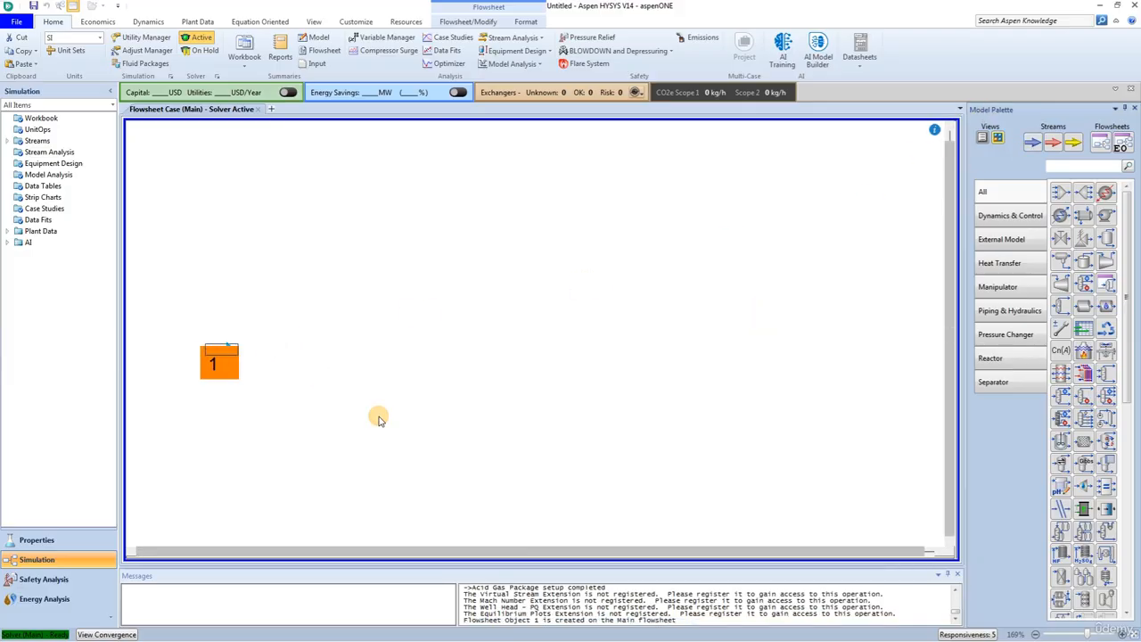
# Step: Rename the newly placed material stream as Sour Gas
pyautogui.doubleClick(219, 350)
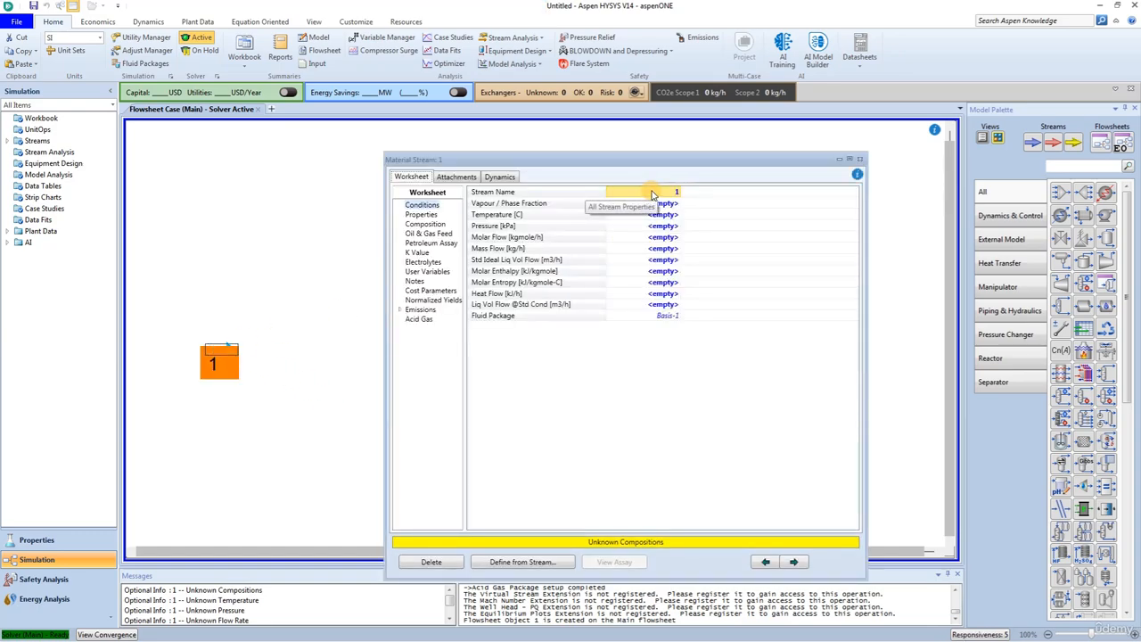
pyautogui.click(651, 195)
pyautogui.write('S')
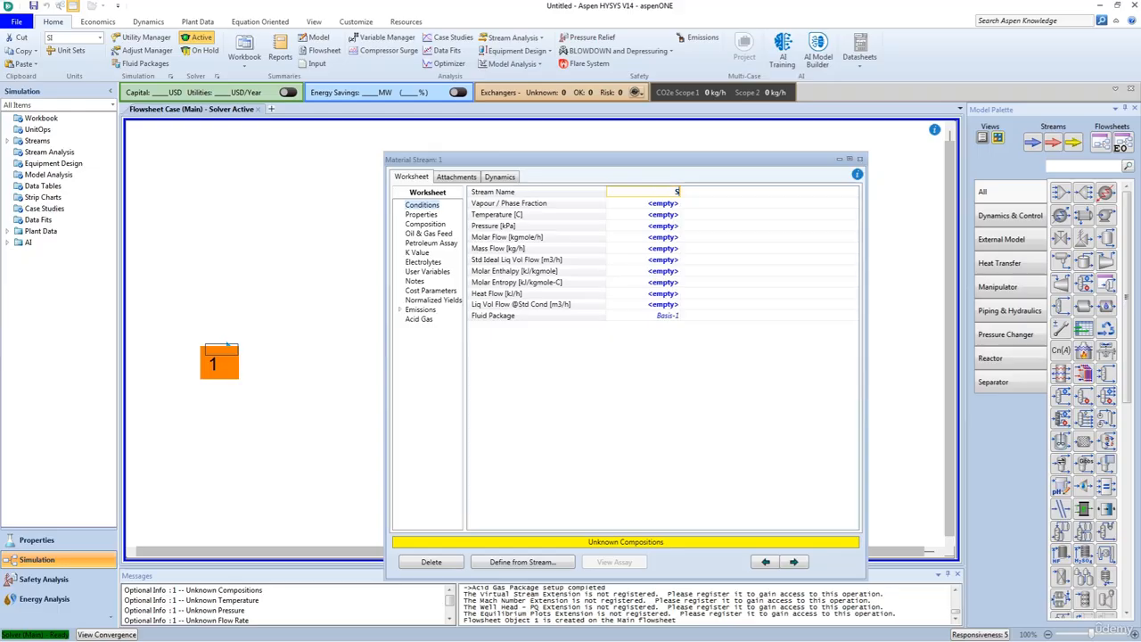
pyautogui.write('our Gas')
pyautogui.press('Return')
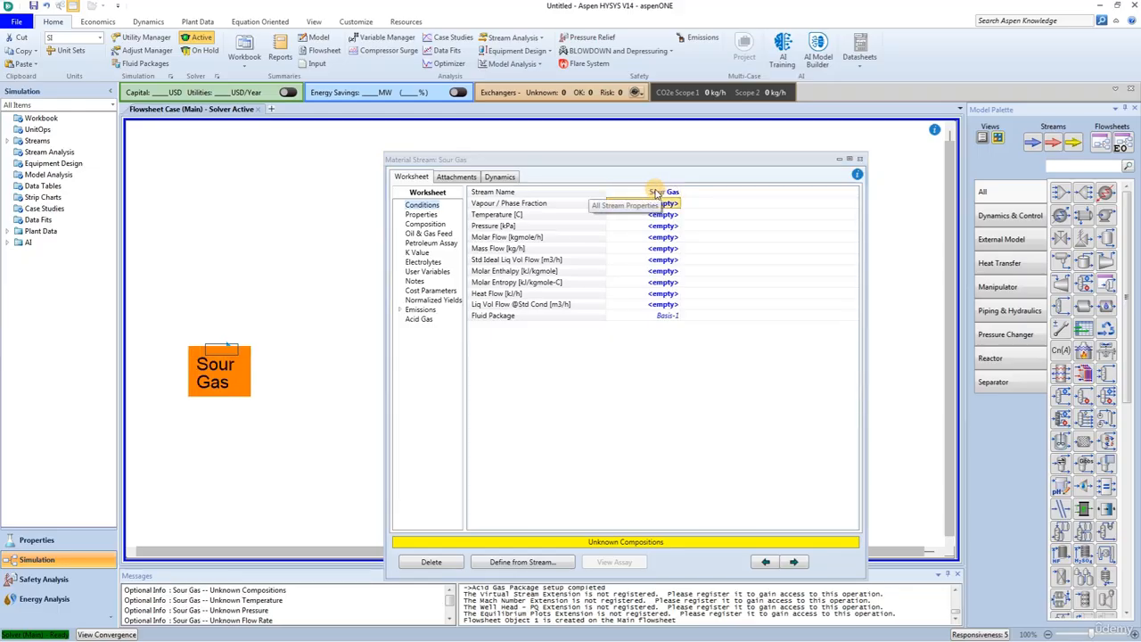
# Step: Set the Sour Gas stream's temperature to 25 C and its pressure to 6900 kPa
pyautogui.click(649, 214)
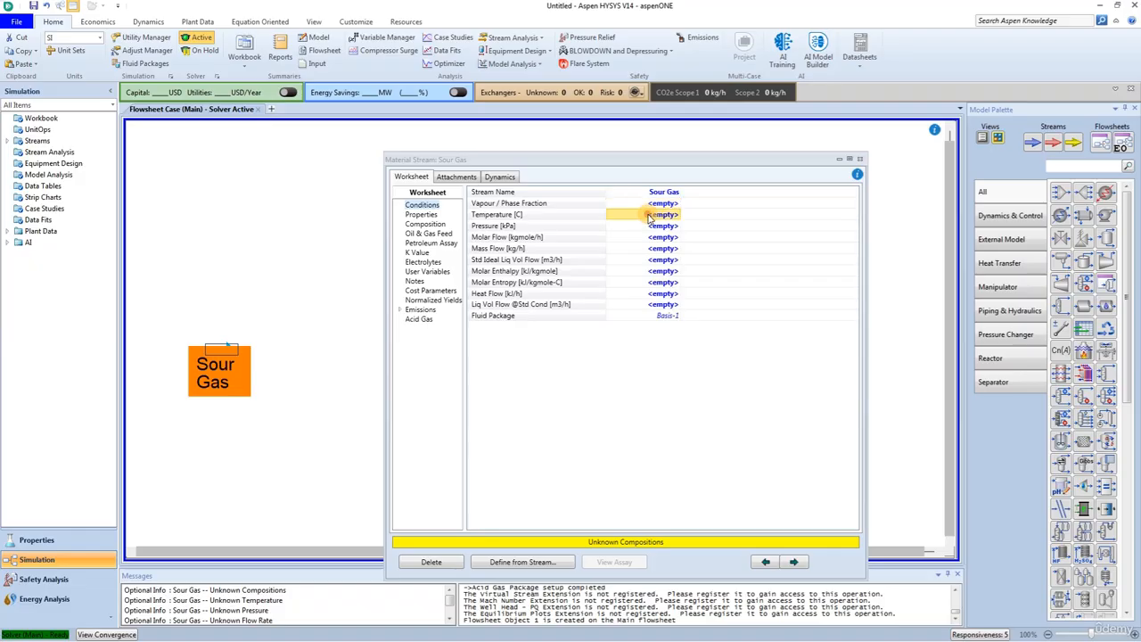
pyautogui.write('25')
pyautogui.press('Return')
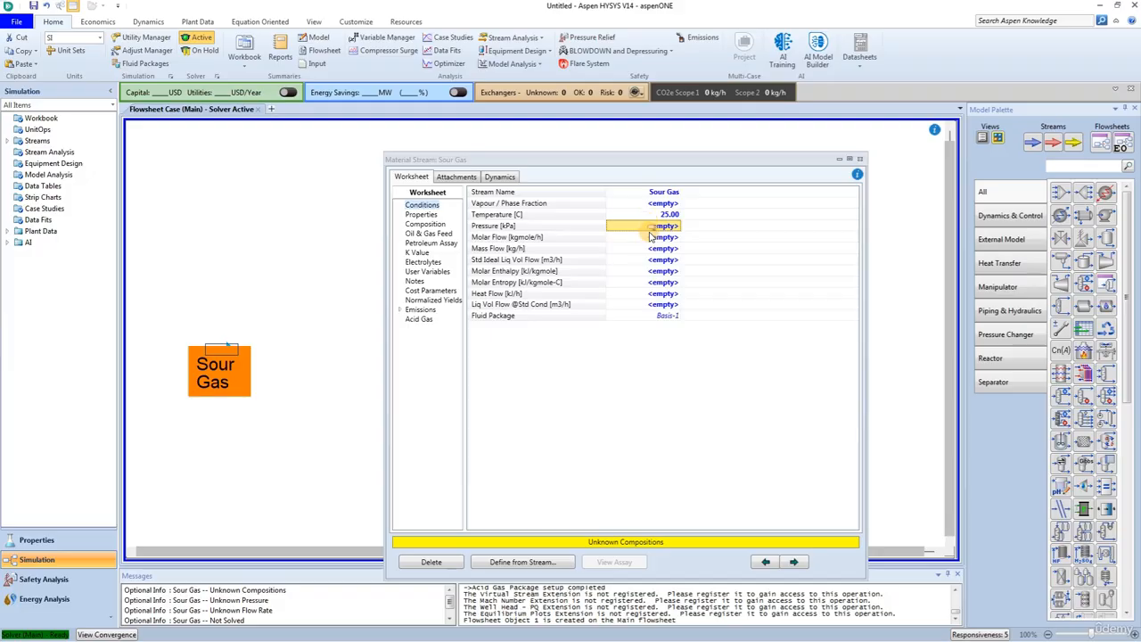
pyautogui.write('6900')
pyautogui.press('Return')
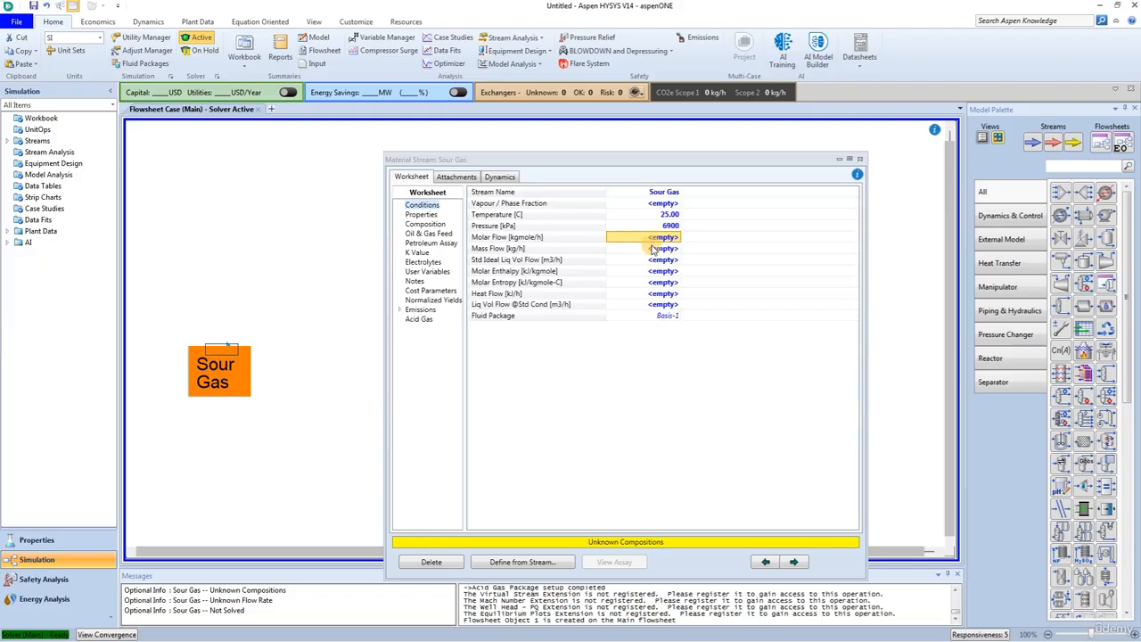
# Step: Set the Sour Gas stream's molar flow to 25 MMSCFD
pyautogui.write('25')
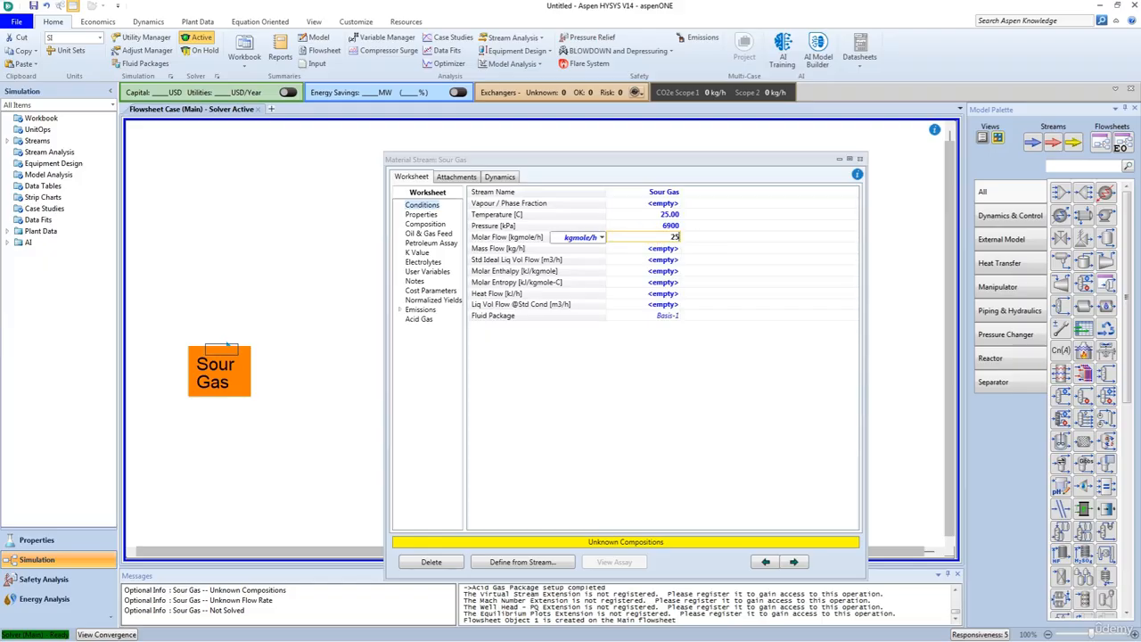
pyautogui.click(602, 238)
pyautogui.scroll(-4, 575, 303)
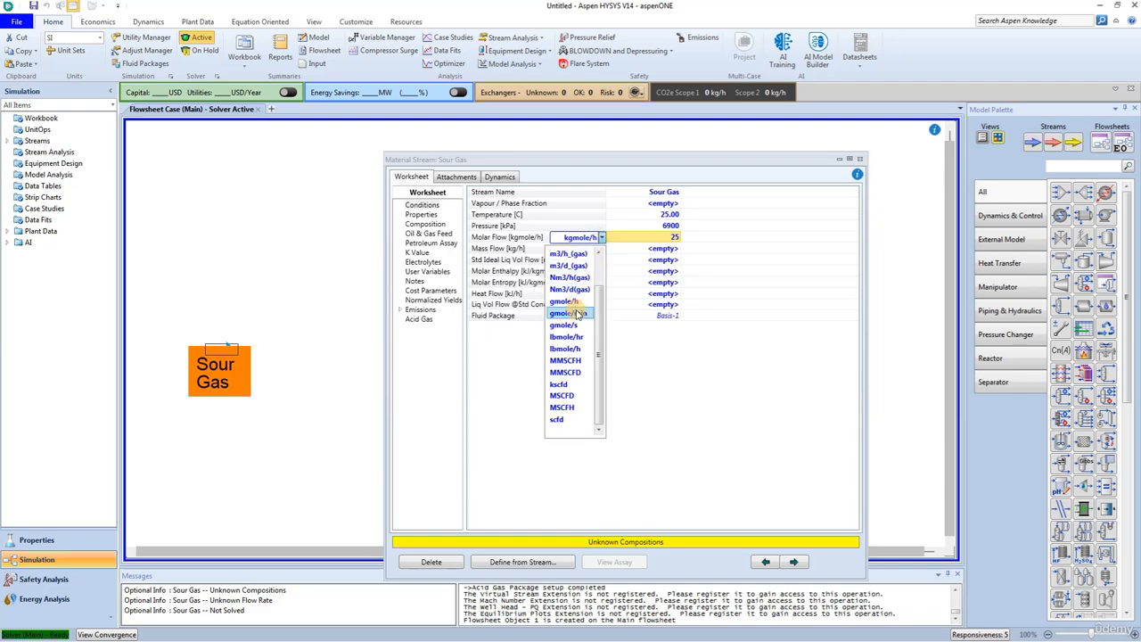
pyautogui.scroll(1, 576, 307)
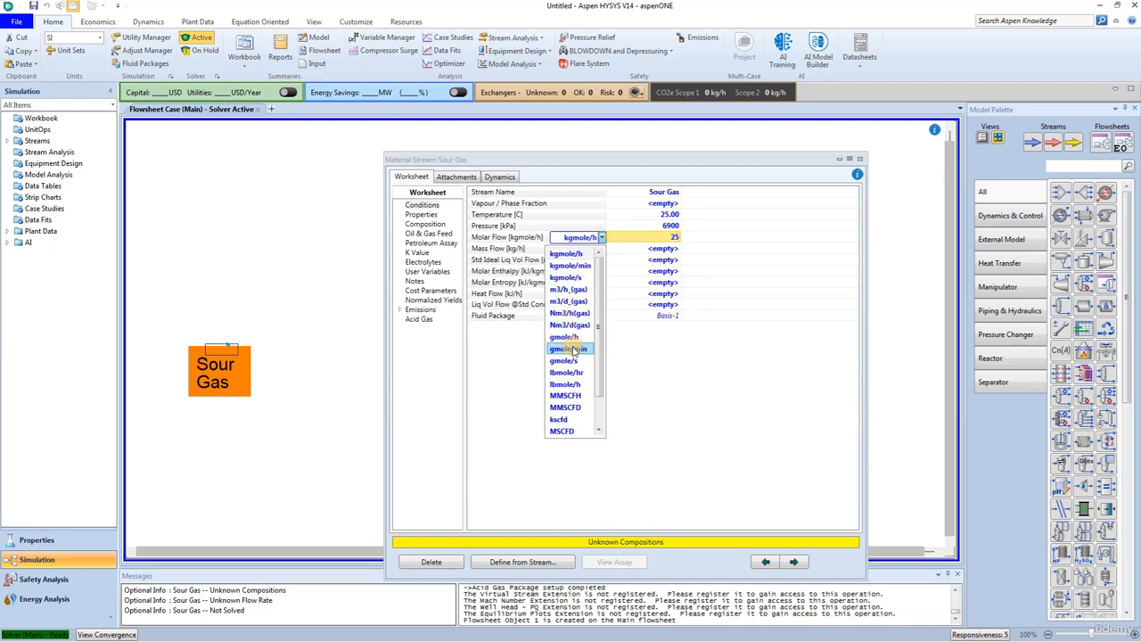
pyautogui.click(578, 409)
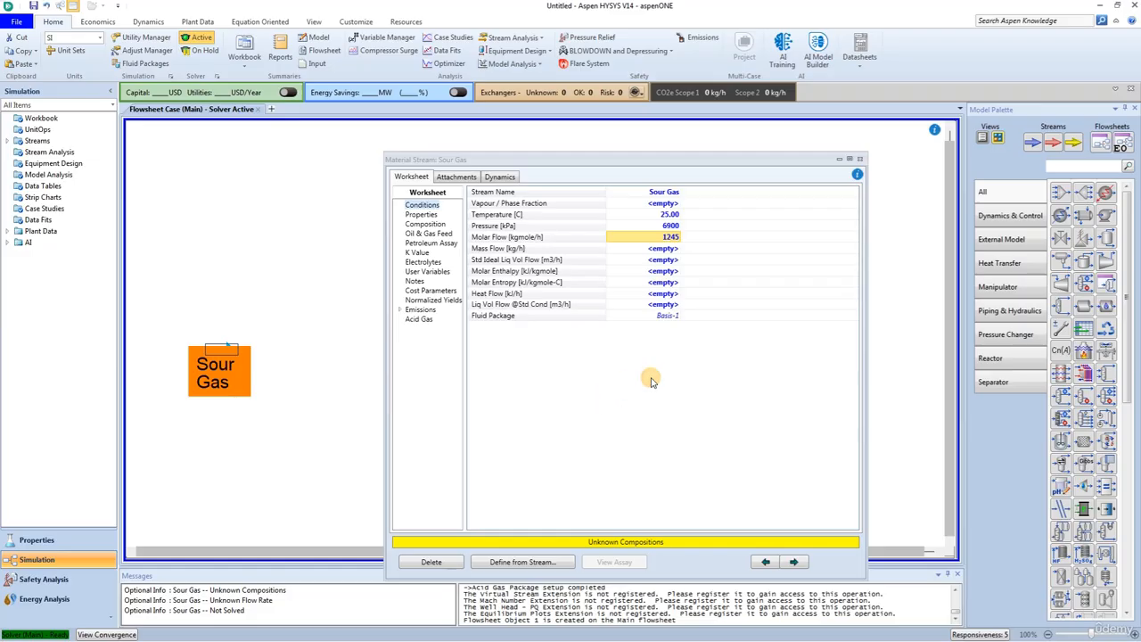
# Step: Set Sour Gas mole fractions: nitrogen 0.0016, H2S 0.0172, CO2 0.0413, methane 0.8692, ethane 0.0393, propane 0.0093, i/n-butane 0.0026/0.0029, i/n-pentane 0.0014/0.0012, n-hexane 0.0018, H2O 0.0122, others 0
pyautogui.click(424, 223)
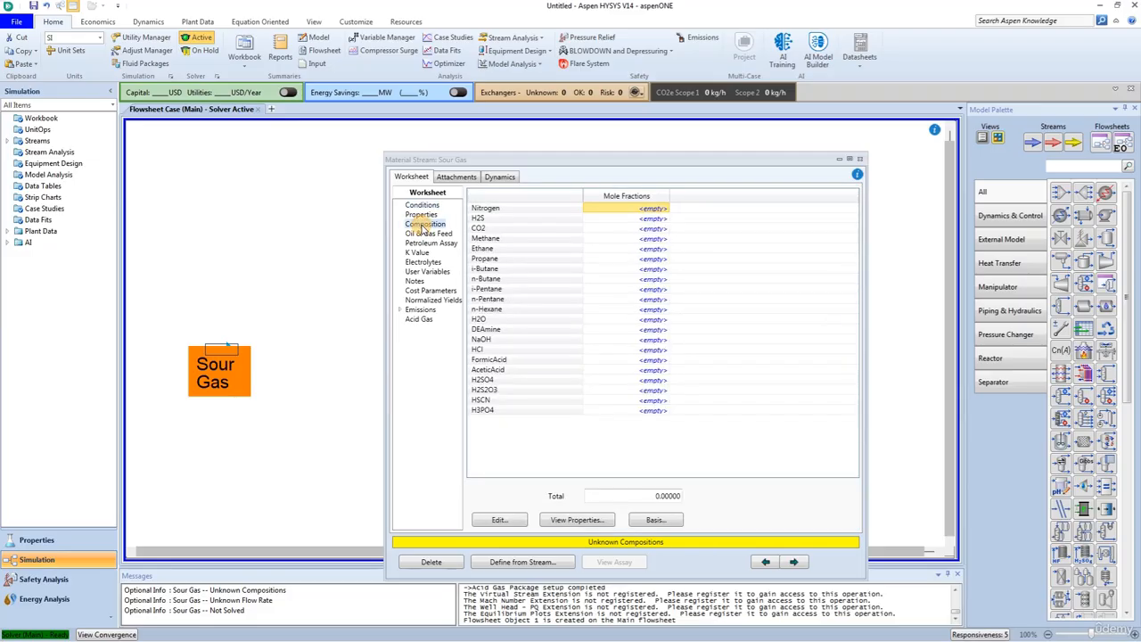
pyautogui.click(500, 521)
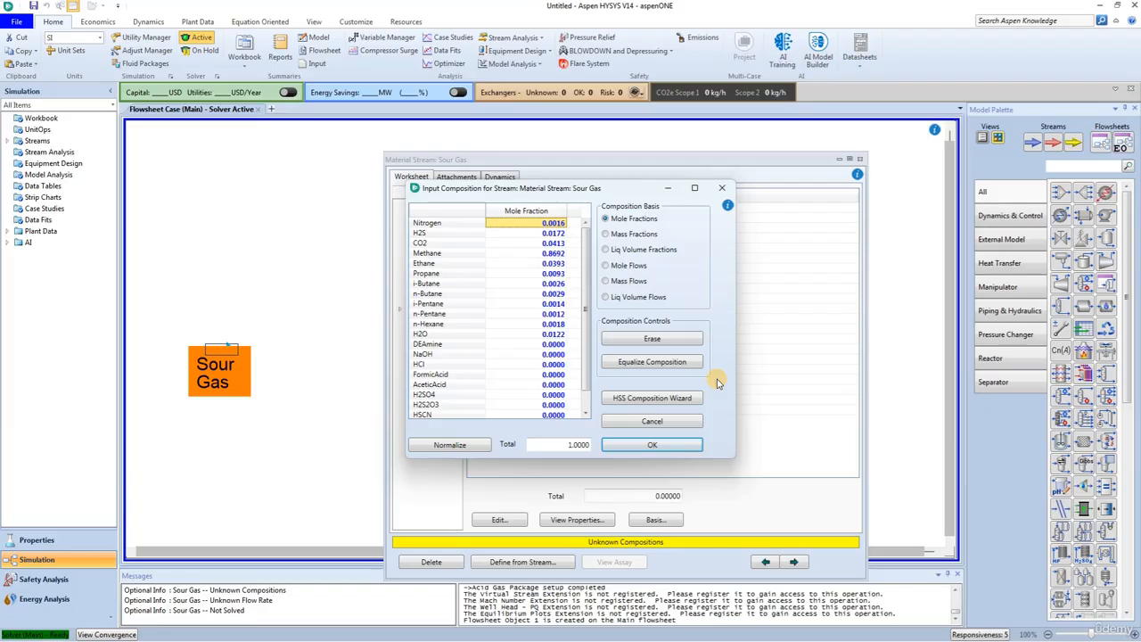
pyautogui.click(660, 447)
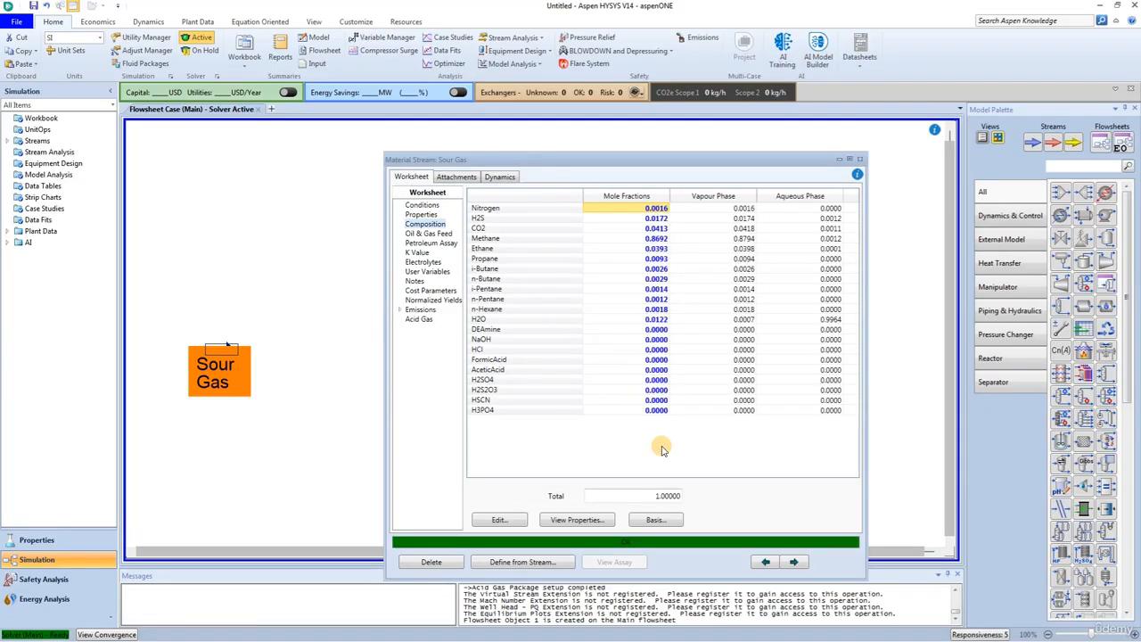
pyautogui.click(859, 159)
pyautogui.click(383, 406)
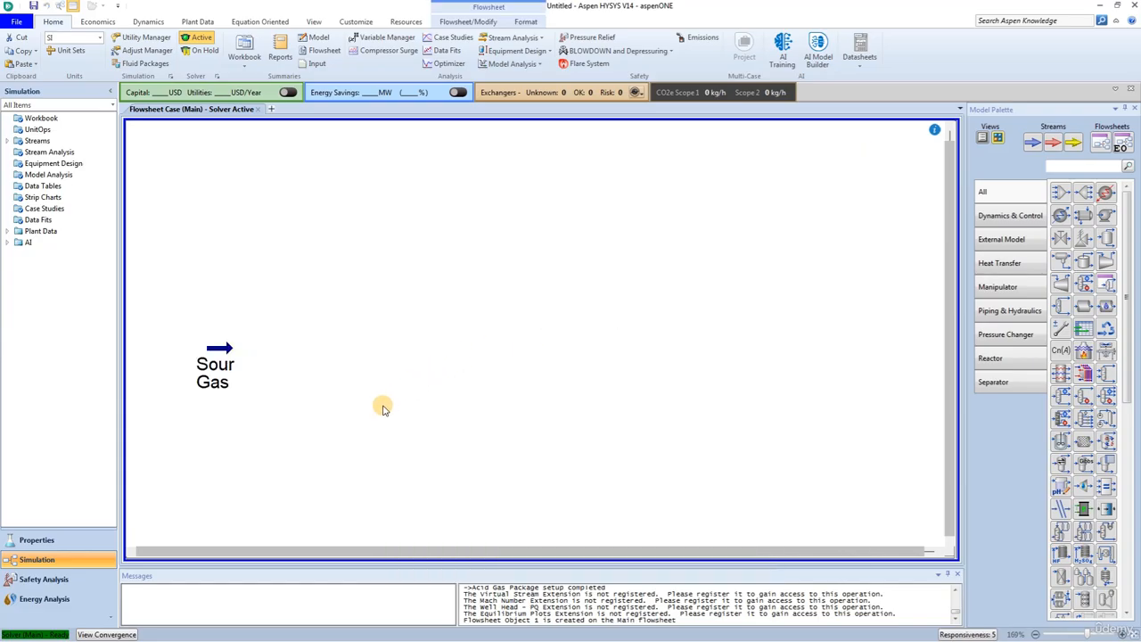
# Step: Place a second material stream above Sour Gas on the flowsheet and name it DEA to Contactor
pyautogui.click(1034, 144)
pyautogui.click(266, 264)
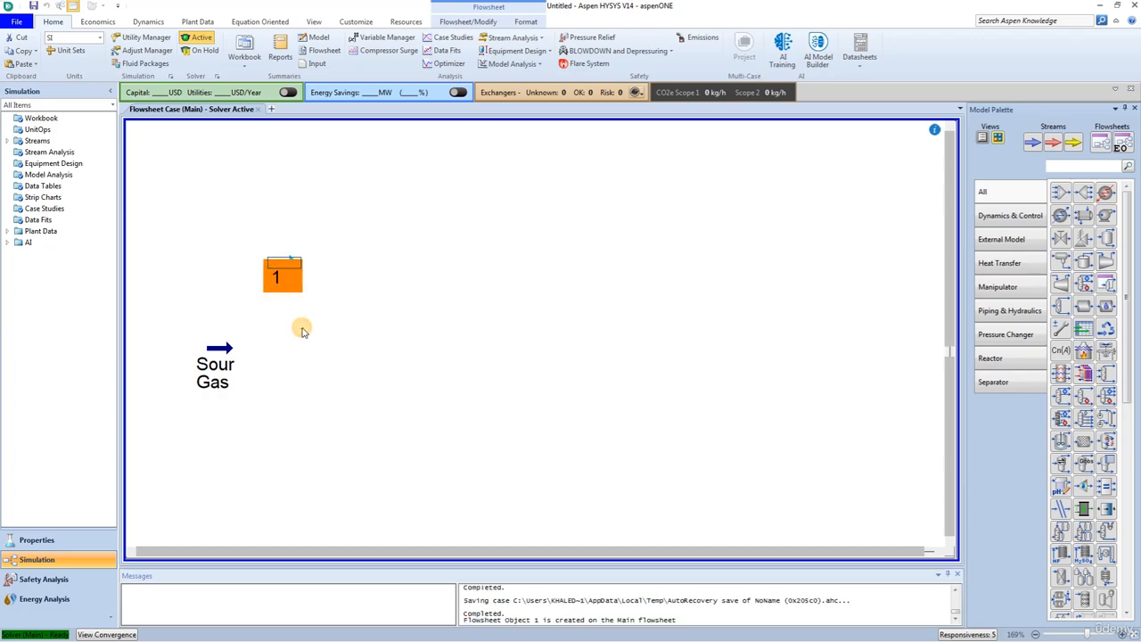
pyautogui.doubleClick(272, 260)
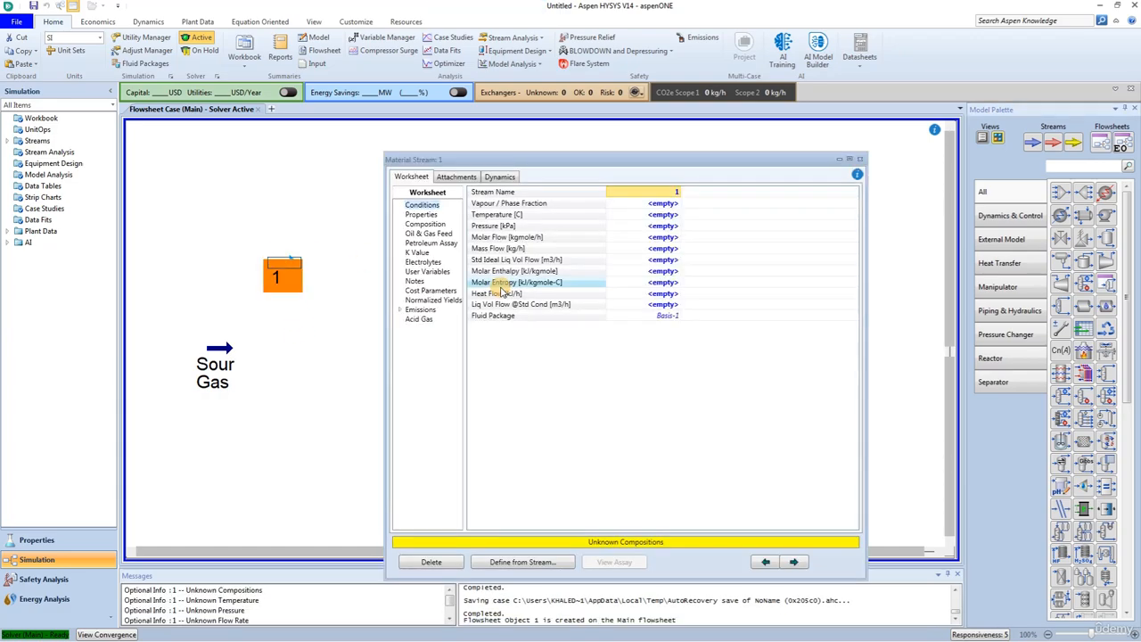
pyautogui.click(673, 190)
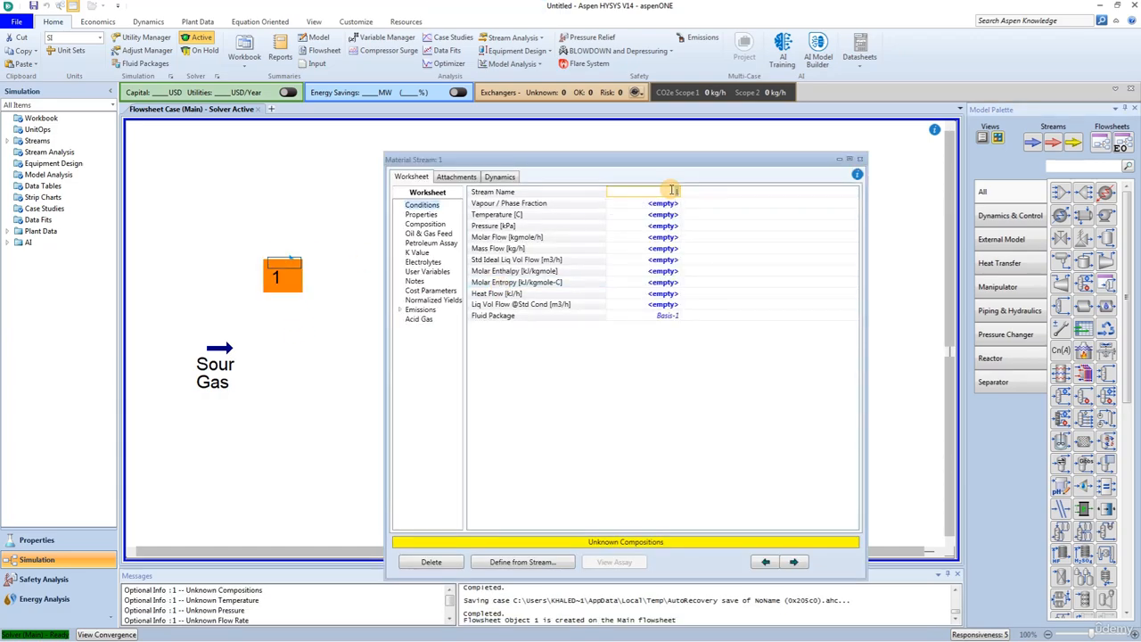
pyautogui.write('DEA to Contactor')
pyautogui.press('Return')
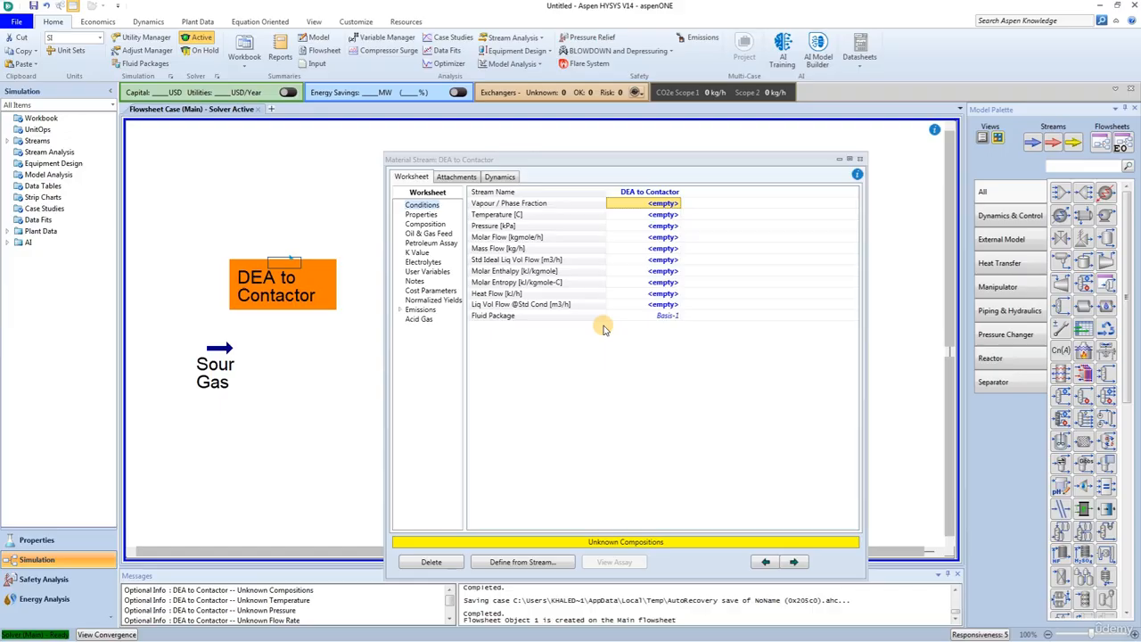
# Step: Set the DEA to Contactor stream's temperature to 35 C and its pressure to 6850 kPa
pyautogui.click(648, 218)
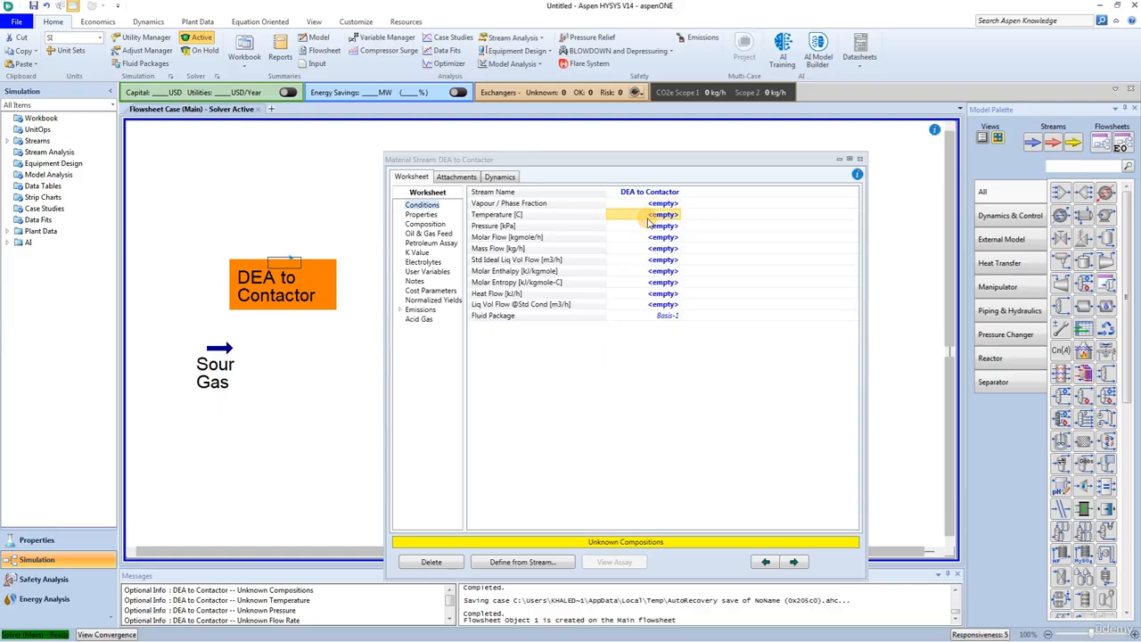
pyautogui.write('35')
pyautogui.press('Return')
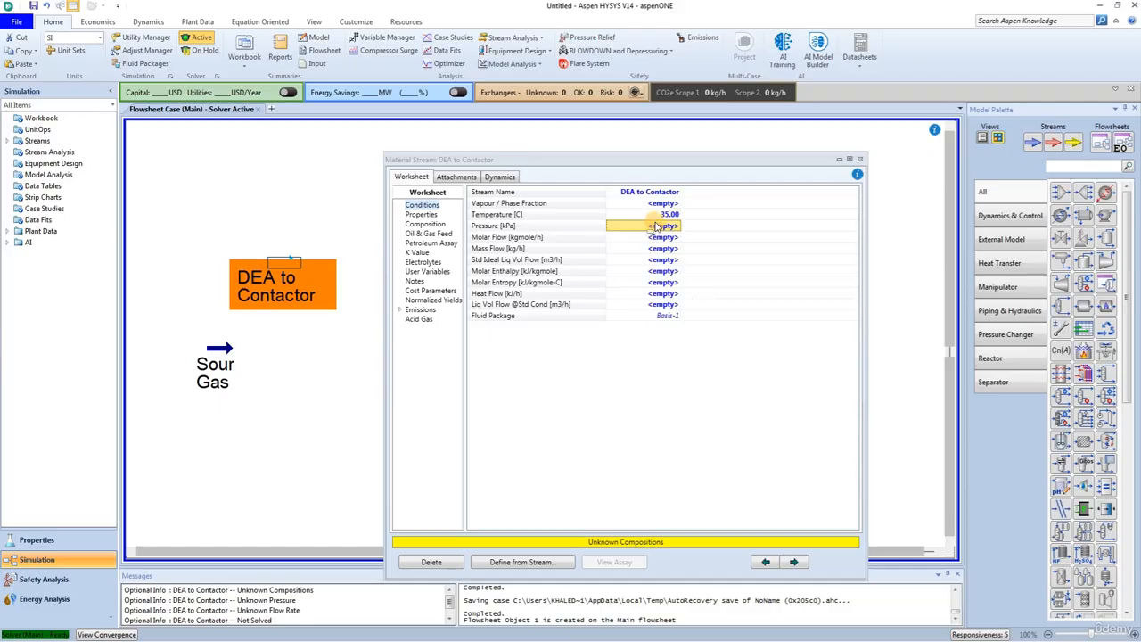
pyautogui.write('6850')
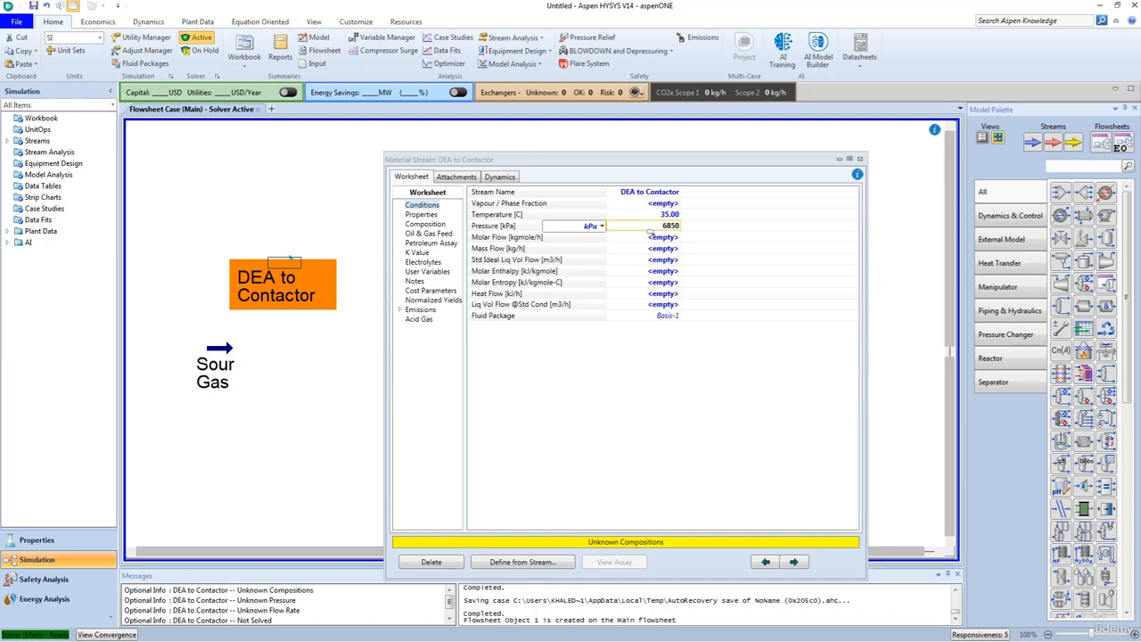
pyautogui.press('Return')
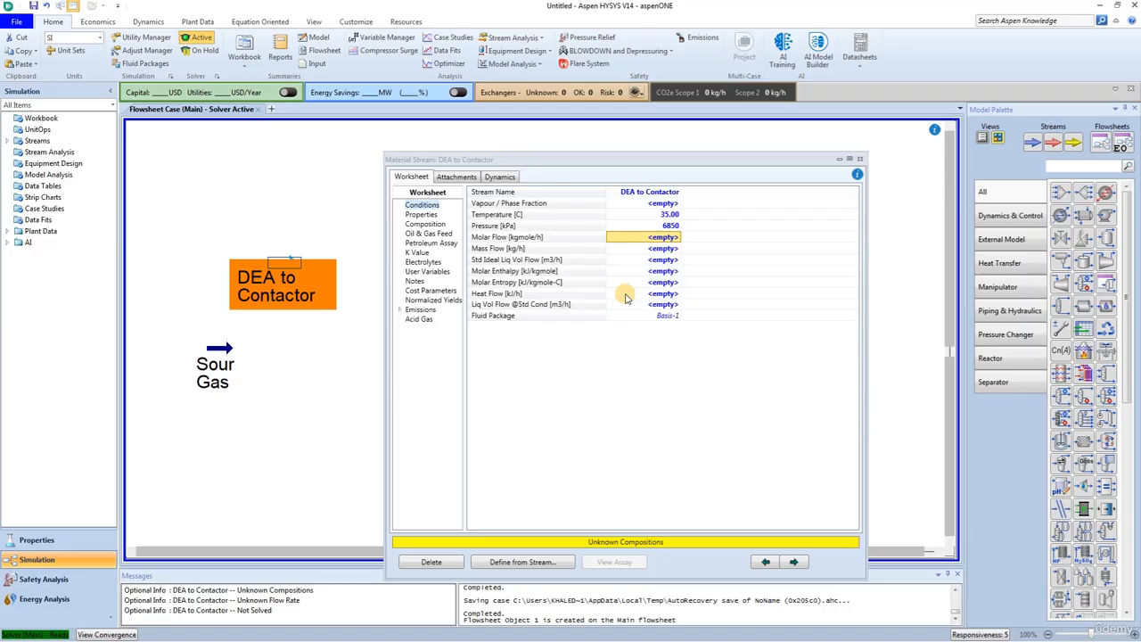
# Step: Set the DEA to Contactor stream's standard ideal liquid volume flow to 190 USGPM
pyautogui.click(658, 251)
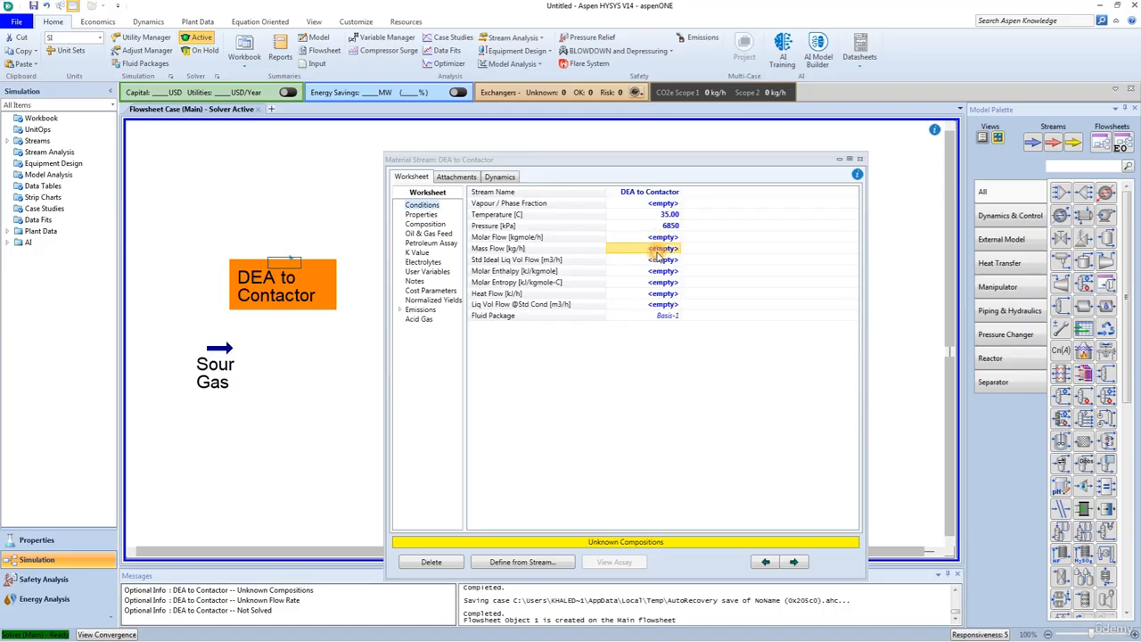
pyautogui.click(660, 260)
pyautogui.write('190')
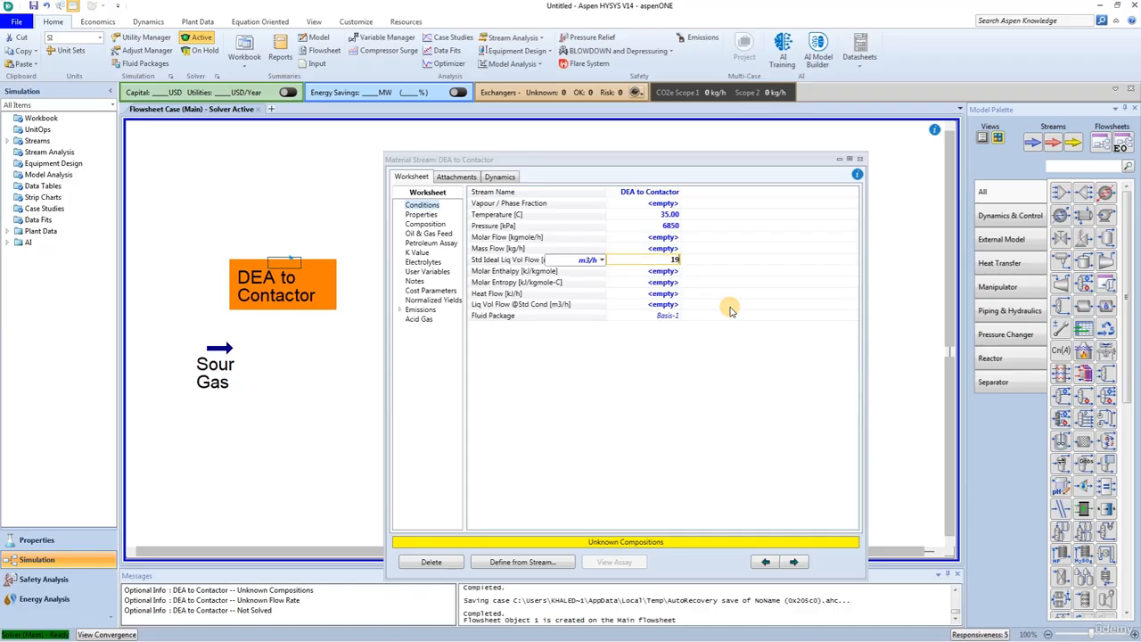
pyautogui.click(603, 261)
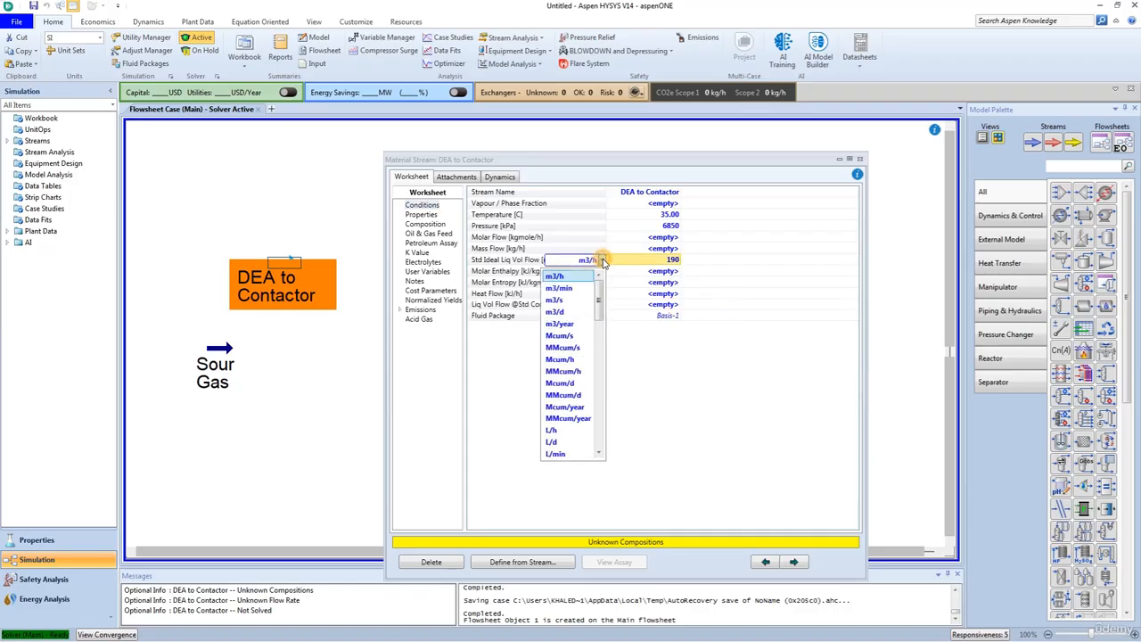
pyautogui.scroll(-5, 587, 331)
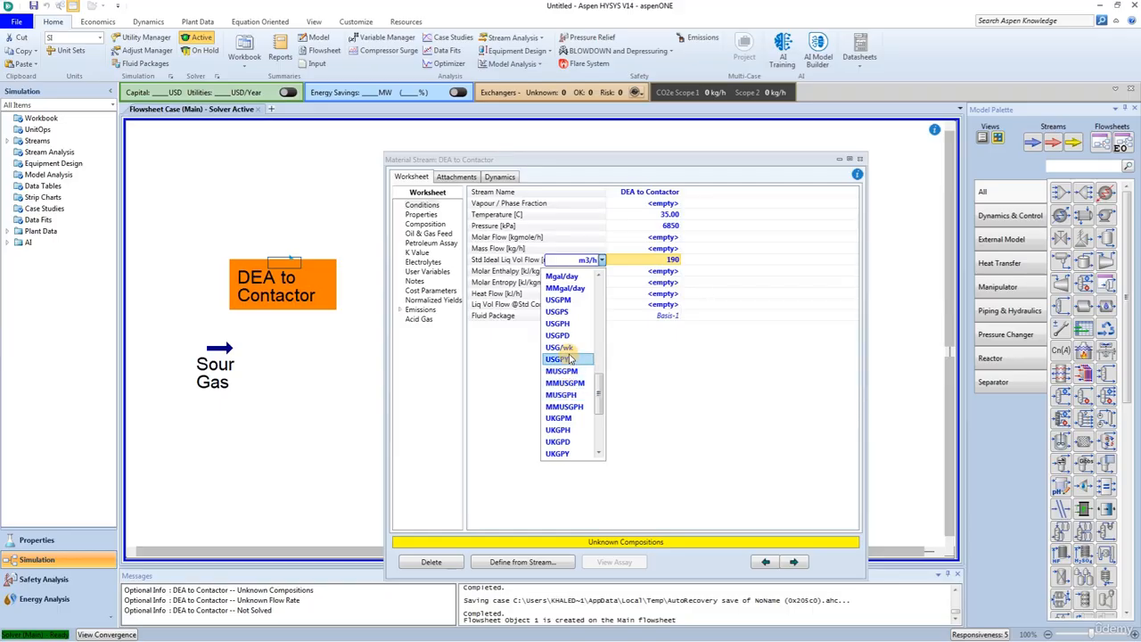
pyautogui.click(567, 304)
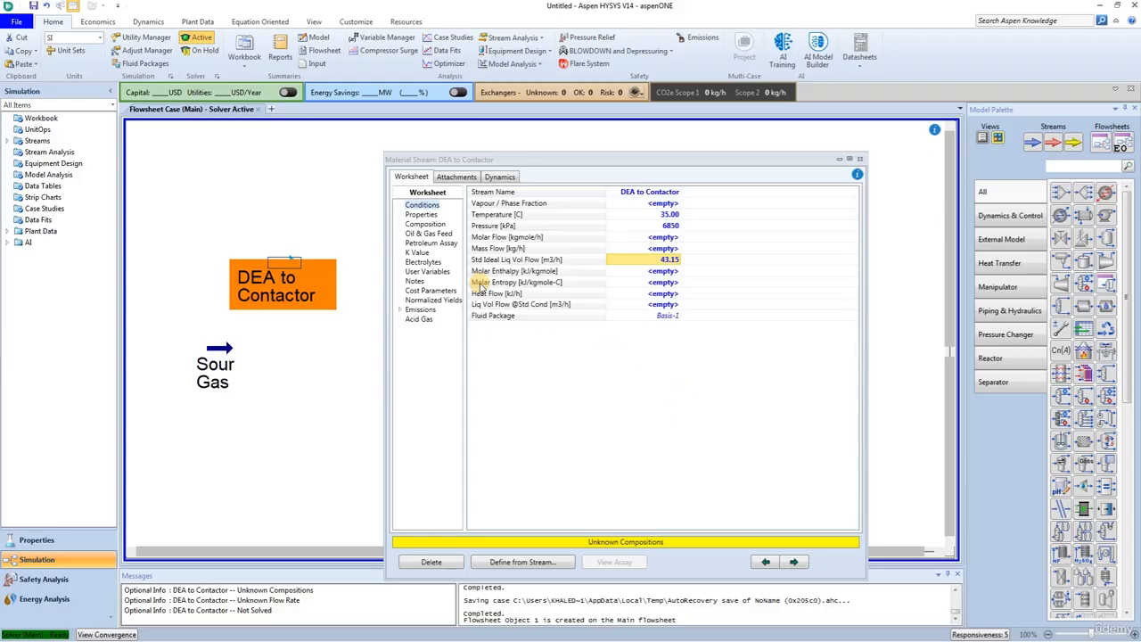
# Step: Switch the DEA to Contactor stream's composition basis to mass fractions and set the DEAmine fraction to 0.28
pyautogui.click(423, 223)
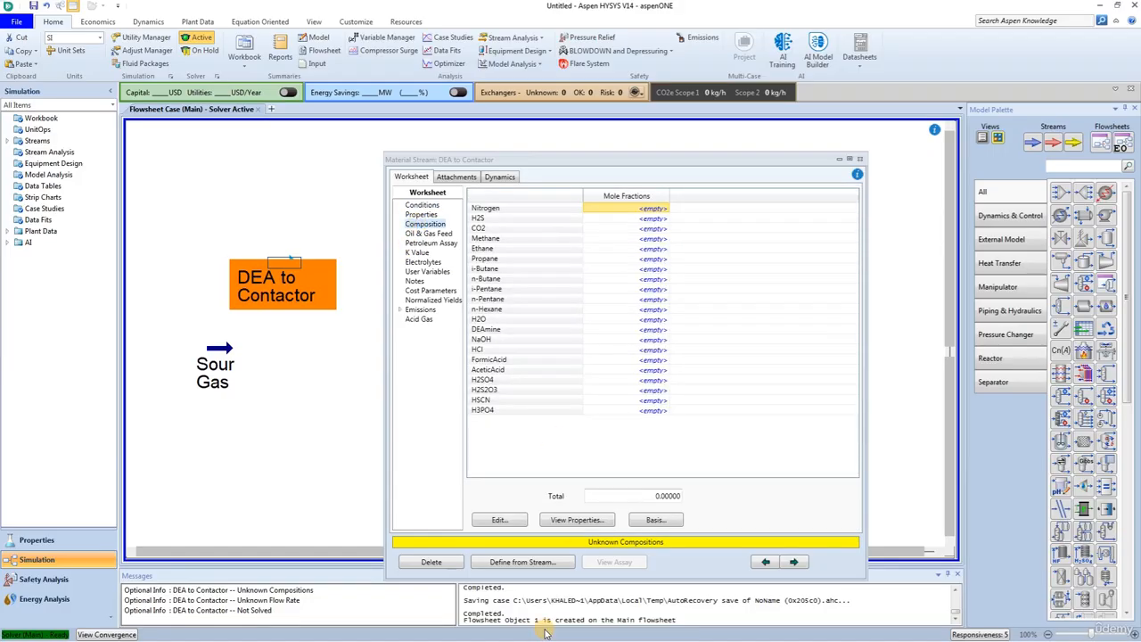
pyautogui.click(501, 521)
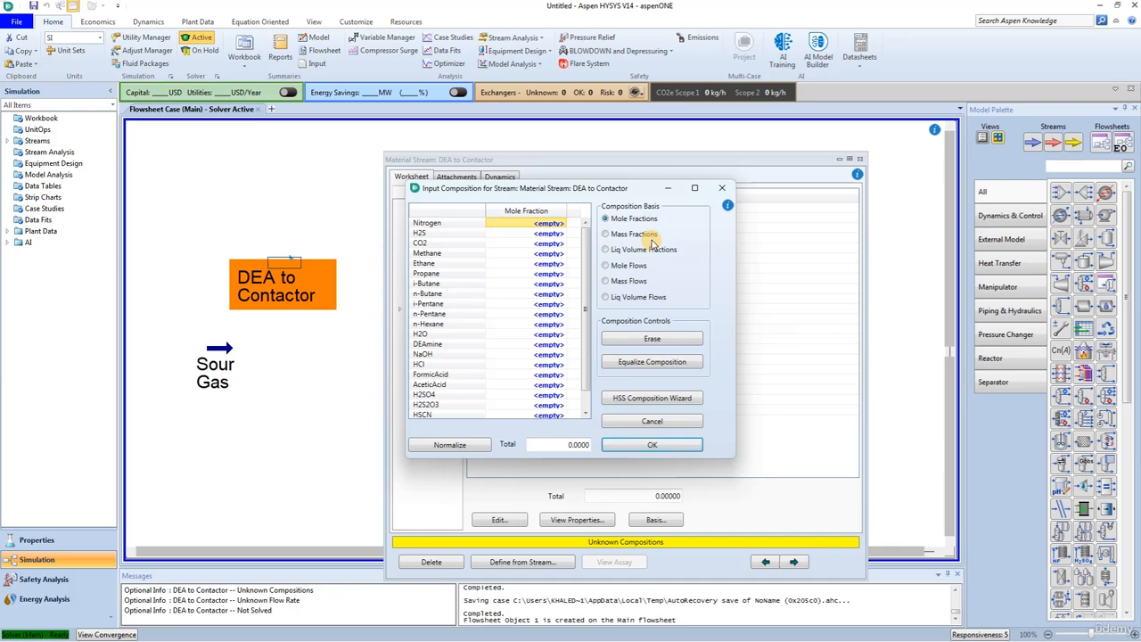
pyautogui.click(606, 234)
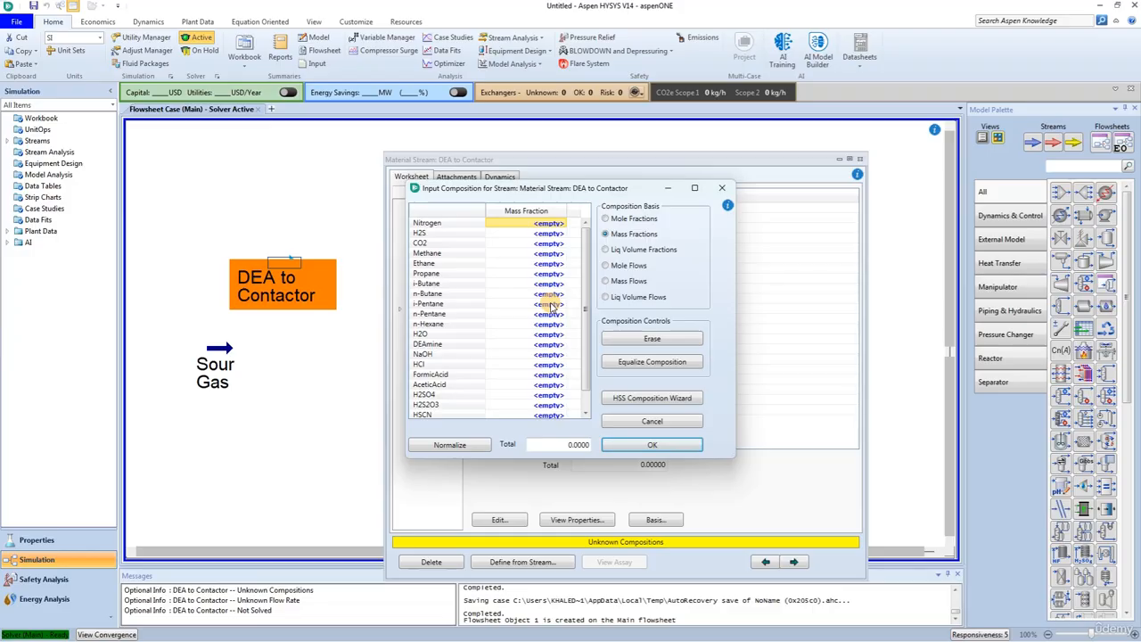
pyautogui.scroll(-1, 531, 374)
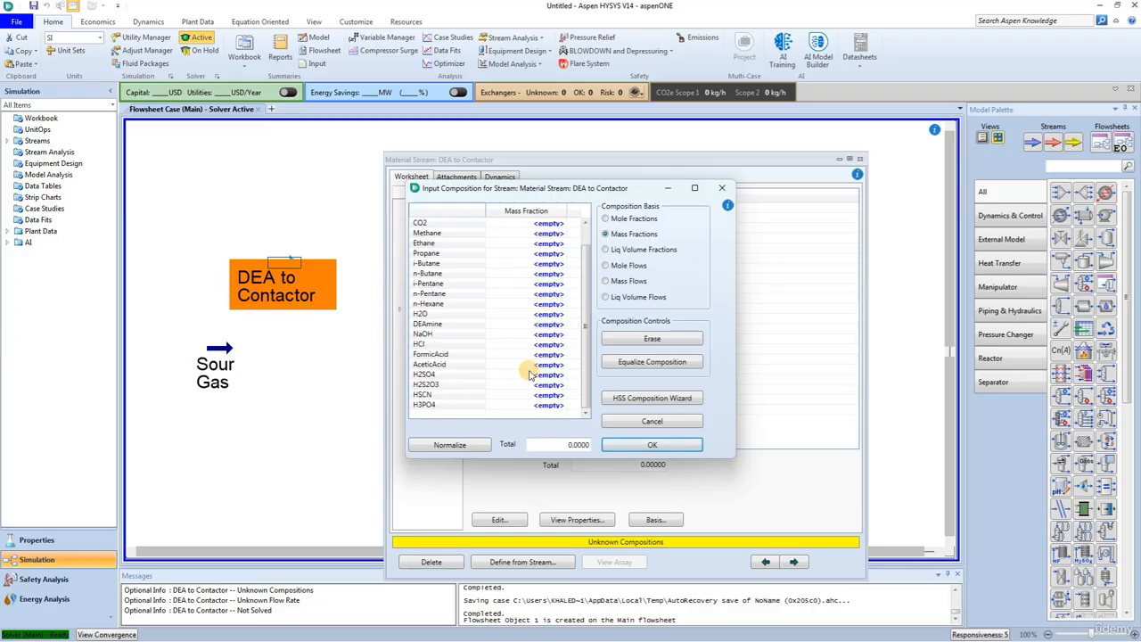
pyautogui.click(535, 324)
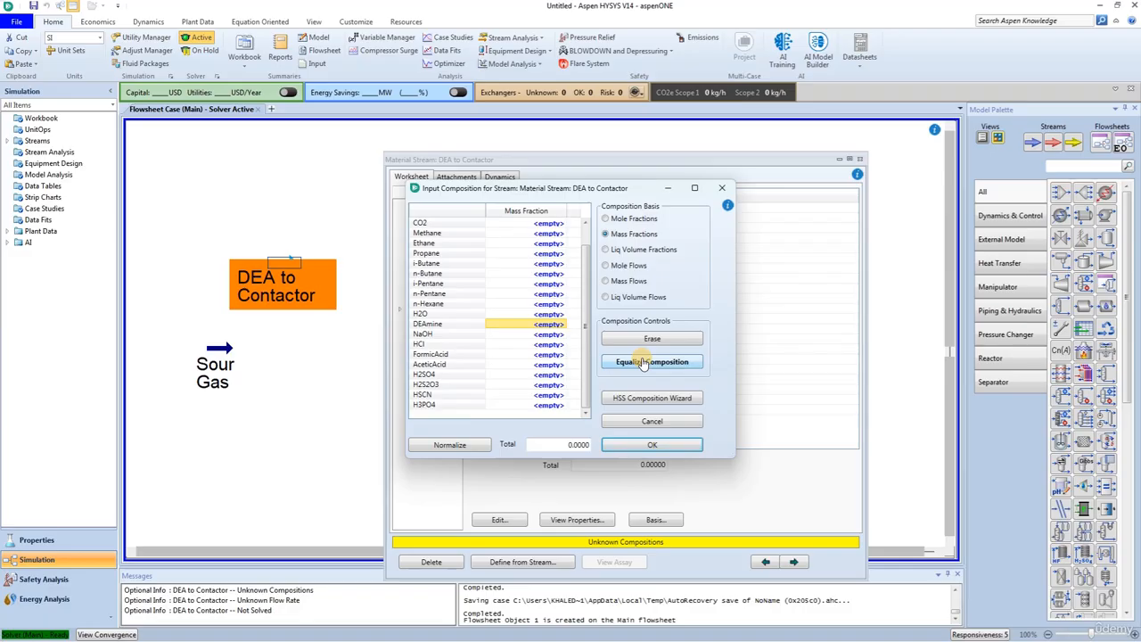
pyautogui.write('.28')
pyautogui.press('Return')
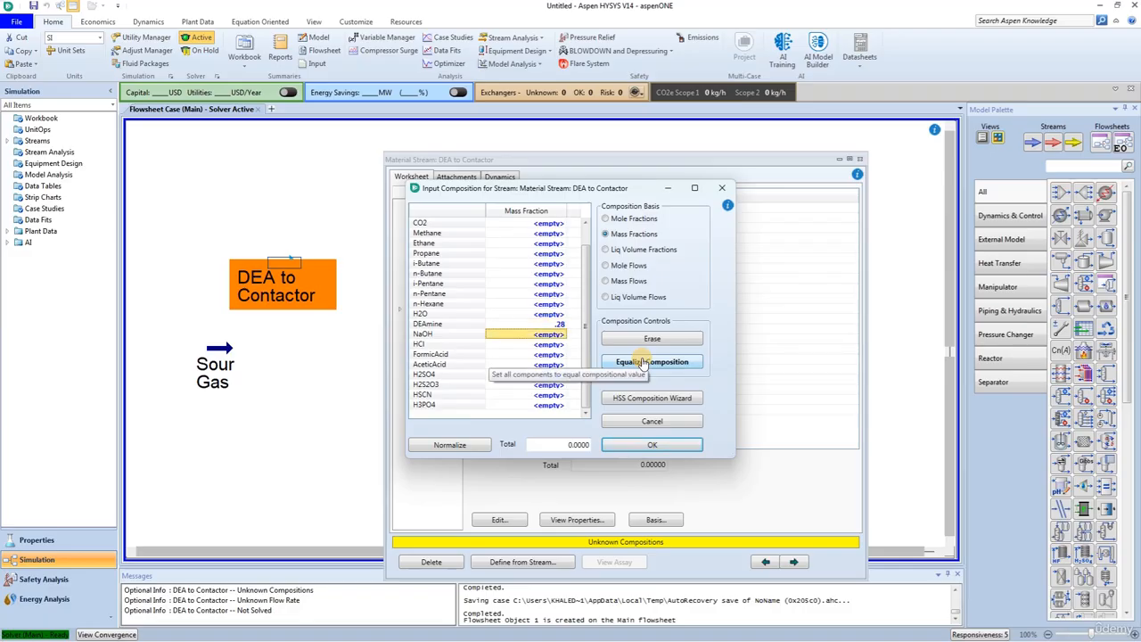
# Step: Set the H2O mass fraction to 0.72, accept the composition and close the DEA to Contactor stream's properties
pyautogui.click(533, 314)
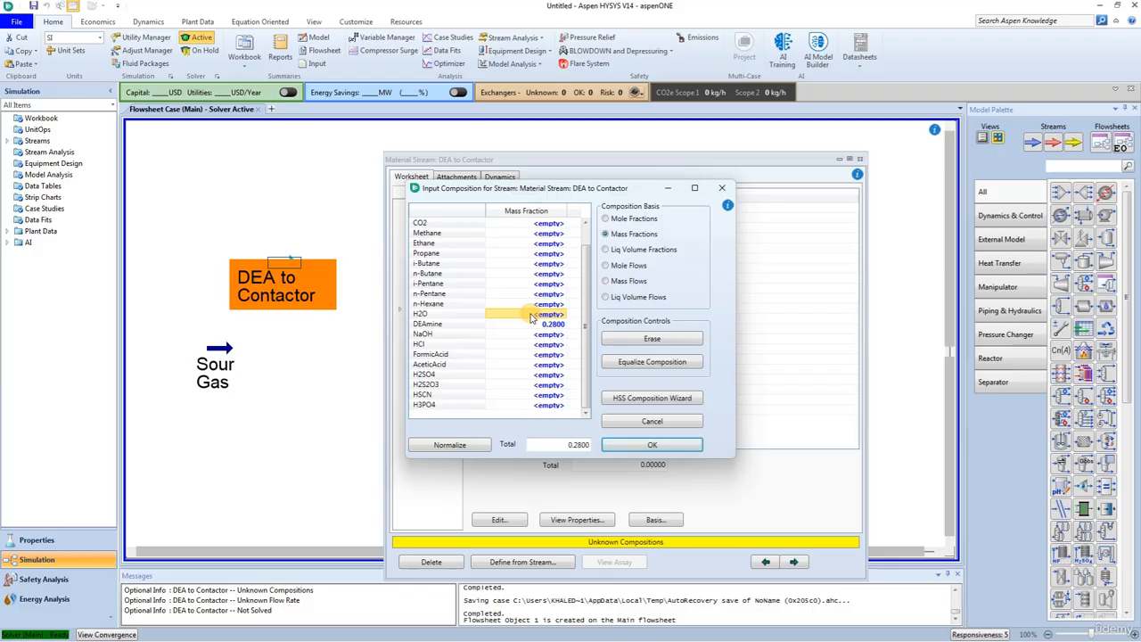
pyautogui.write('.72')
pyautogui.press('Return')
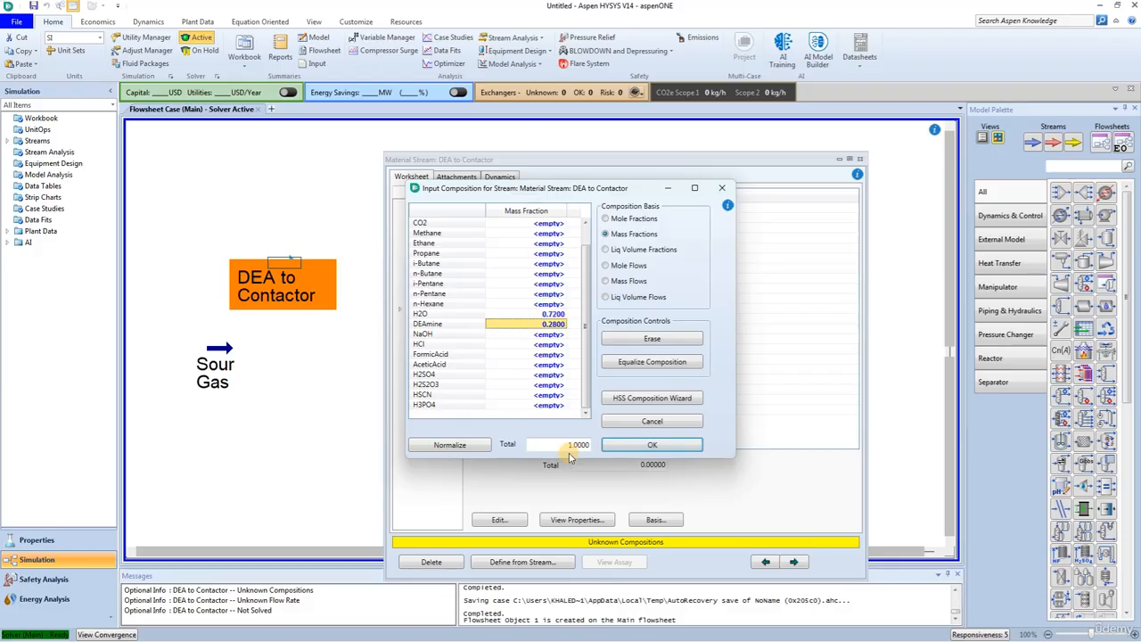
pyautogui.click(635, 444)
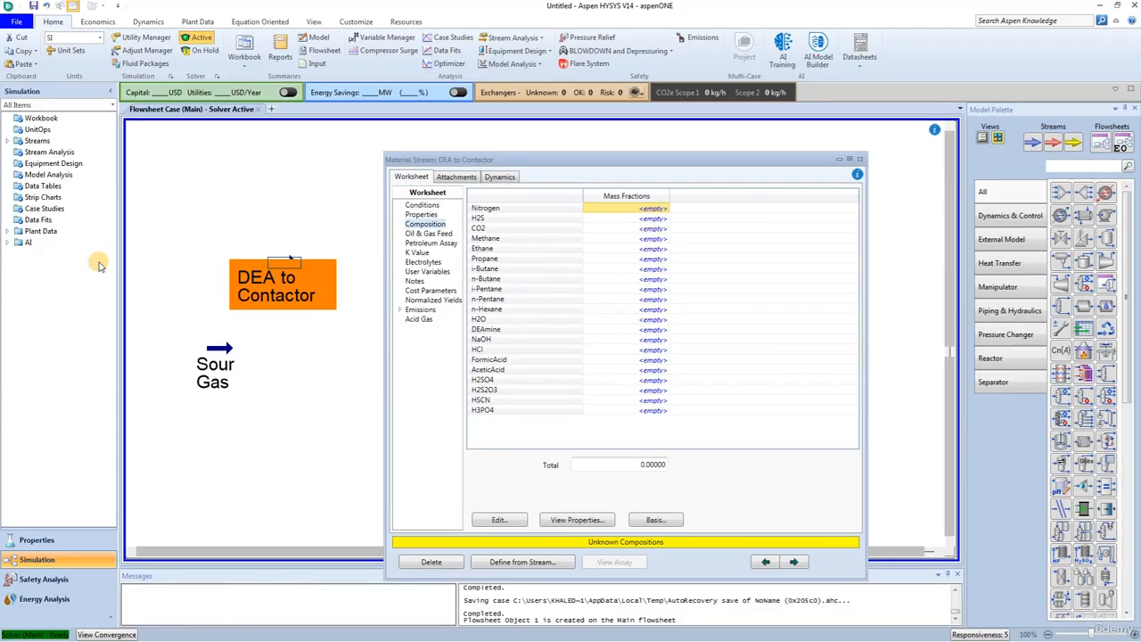
pyautogui.click(861, 160)
pyautogui.click(344, 356)
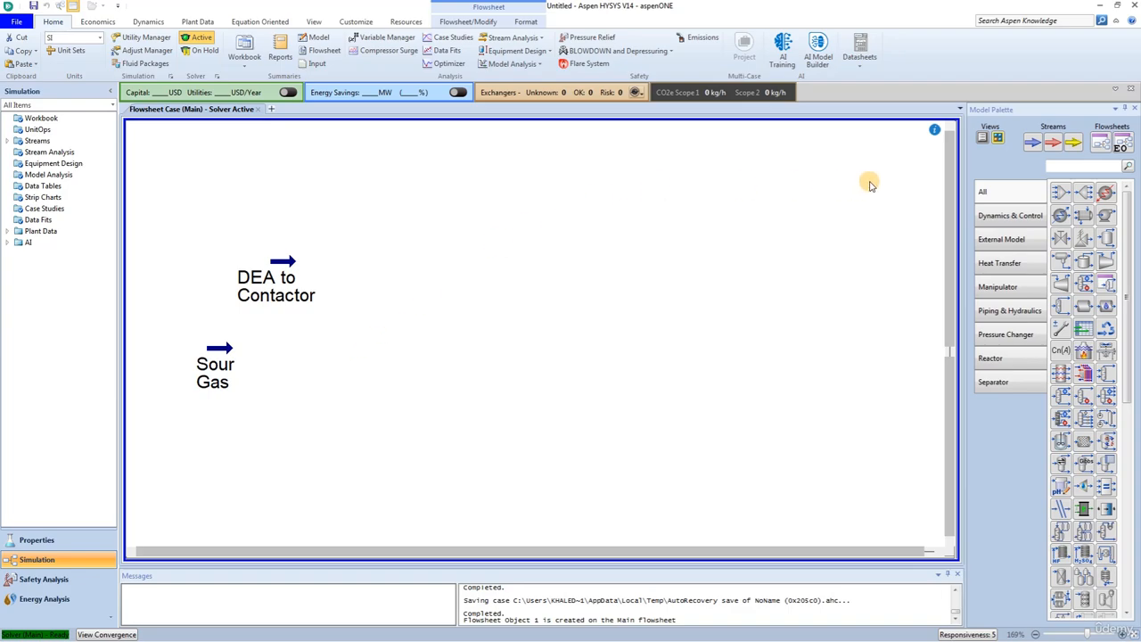
# Step: Add a separator to the flowsheet beside the Sour Gas stream and connect Sour Gas as its feed
pyautogui.click(1068, 163)
pyautogui.write('sep')
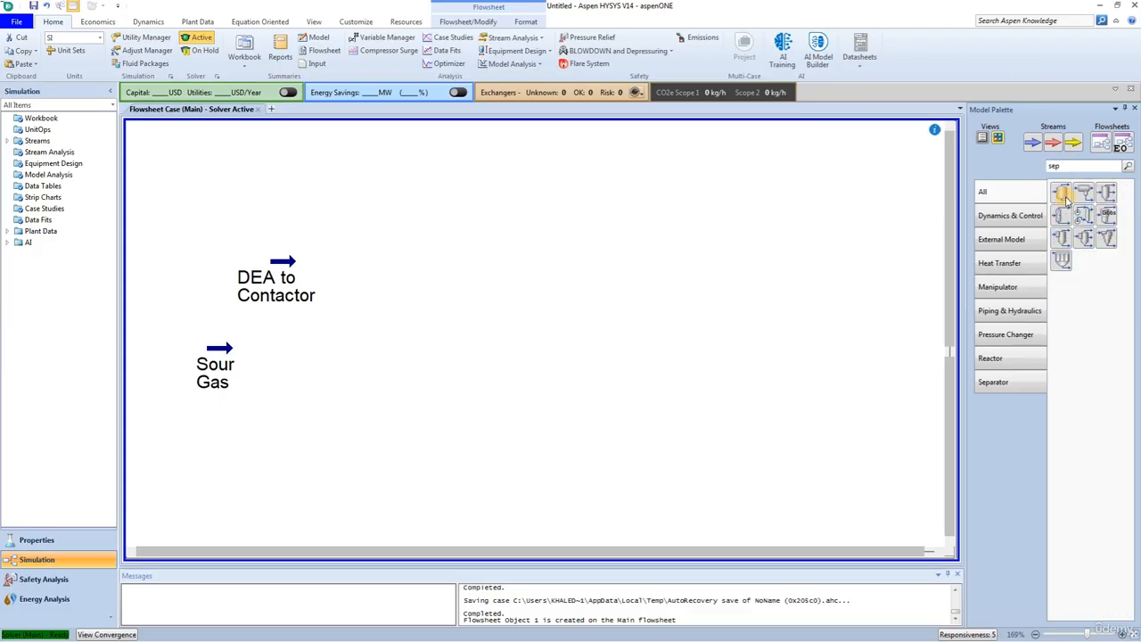
pyautogui.moveTo(1061, 193); pyautogui.dragTo(346, 435)
pyautogui.moveTo(231, 347); pyautogui.dragTo(359, 347)
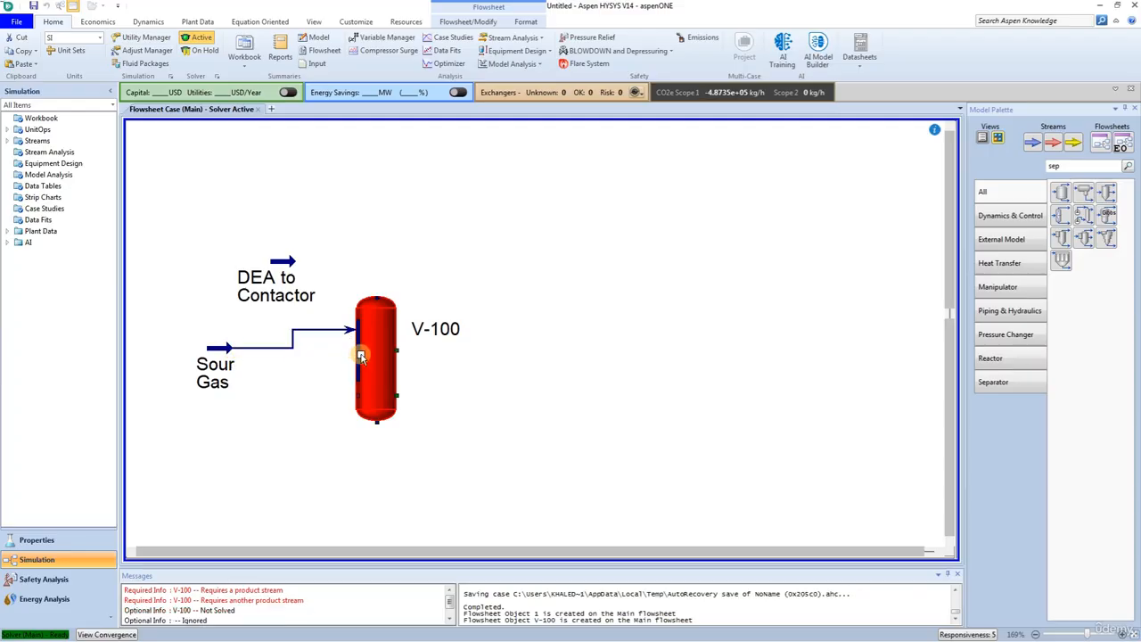
# Step: Rename the separator as KO Tank
pyautogui.doubleClick(369, 349)
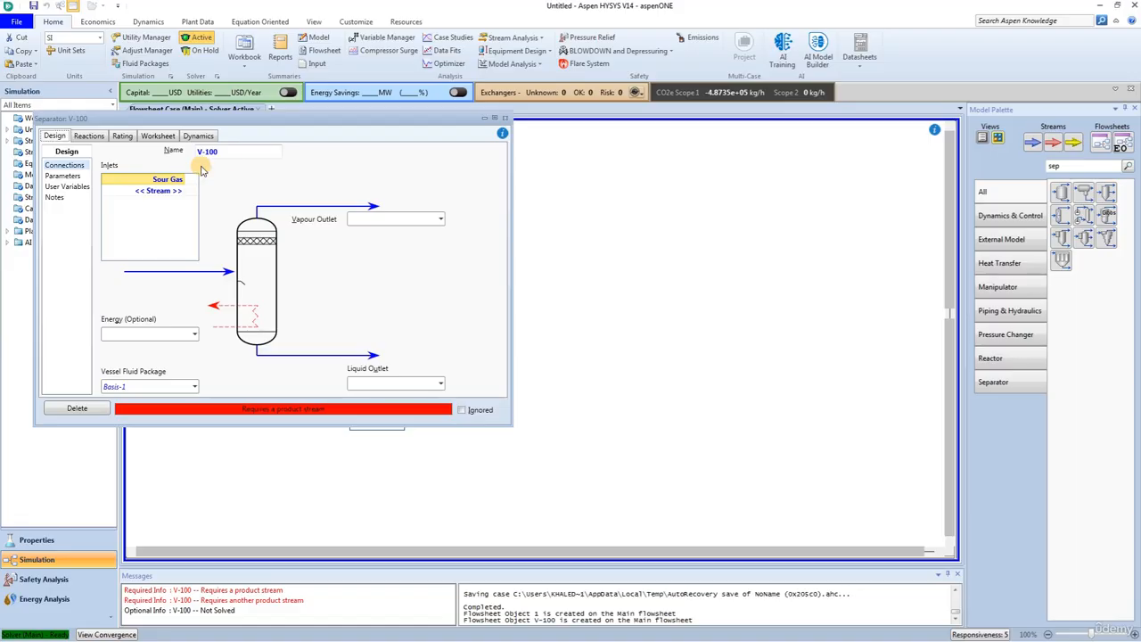
pyautogui.click(231, 151)
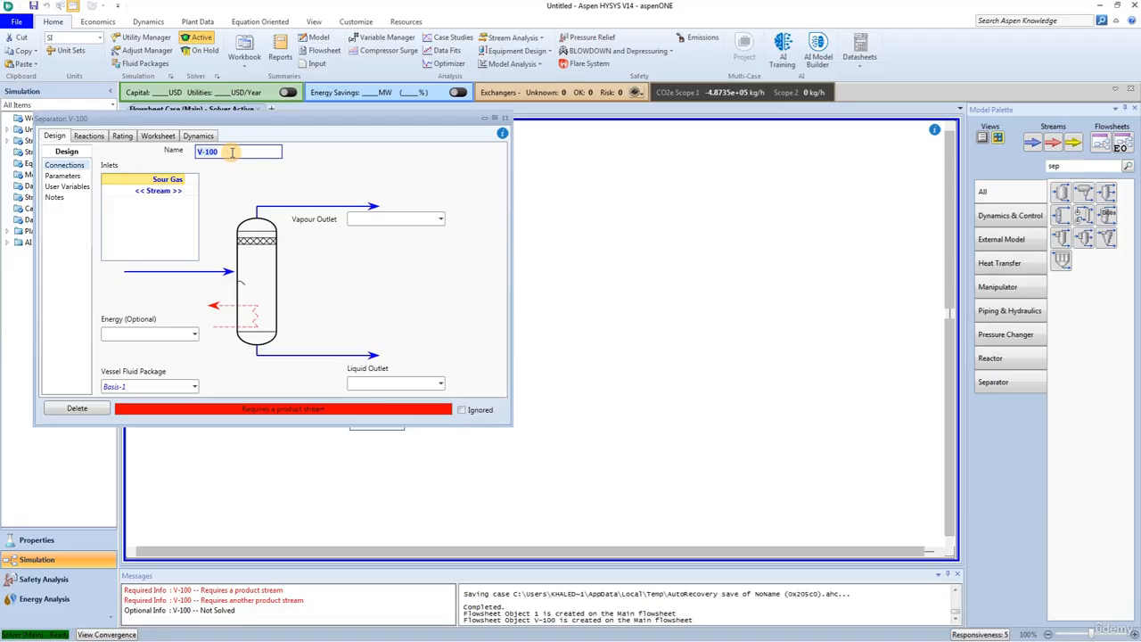
pyautogui.write('KO Tank')
pyautogui.press('Return')
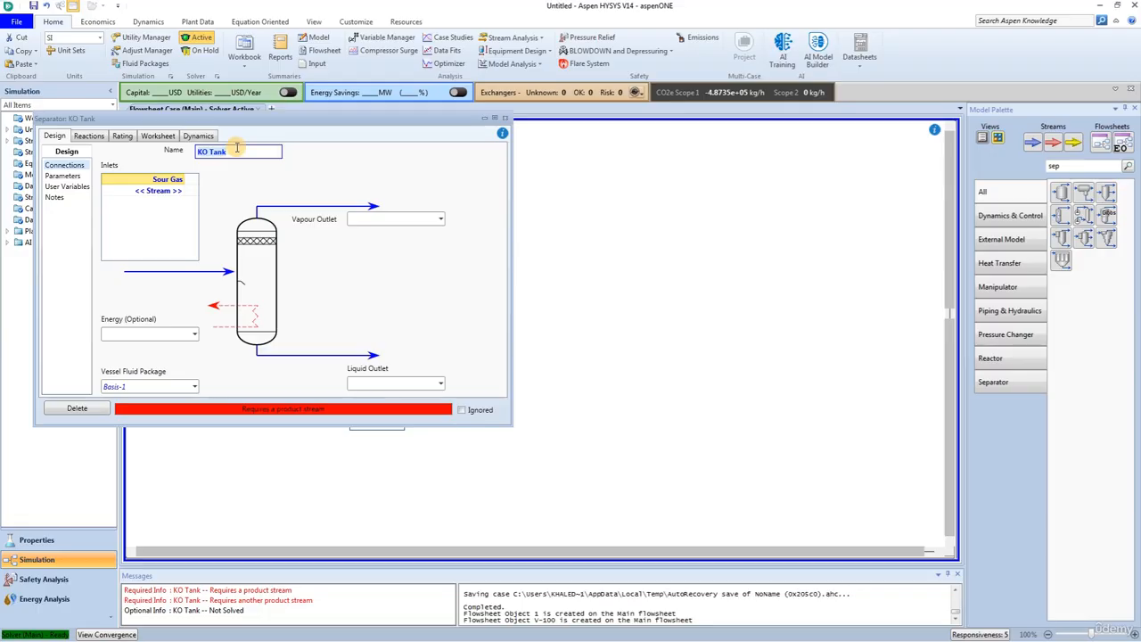
# Step: Create the KO Tank's vapour outlet stream Gas to Contactor and liquid outlet stream Liq, and close its properties
pyautogui.click(362, 216)
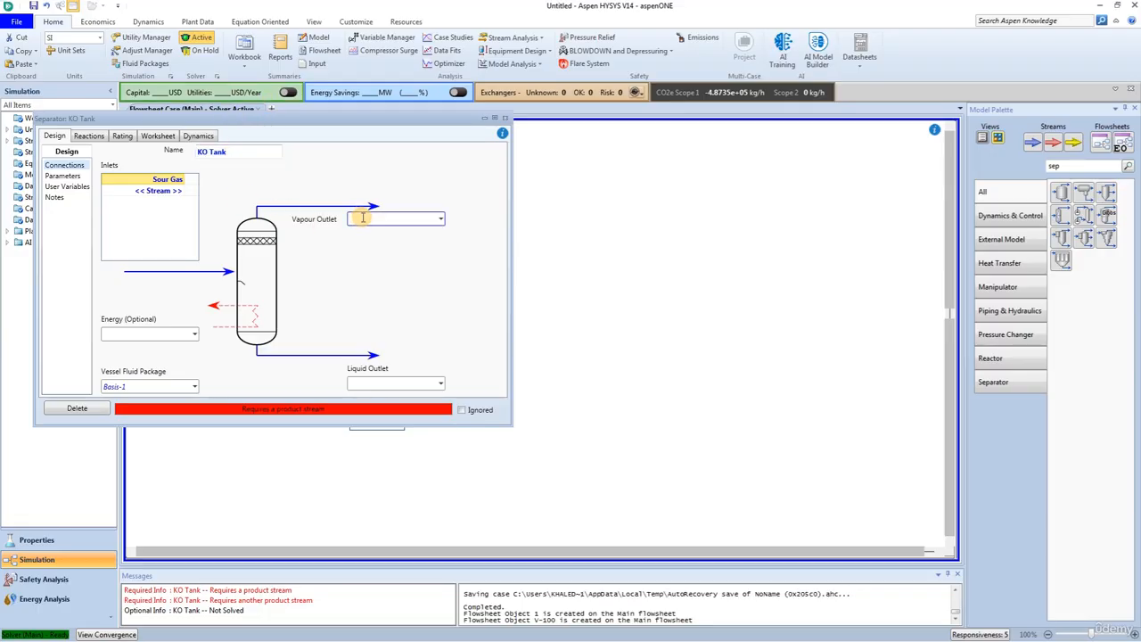
pyautogui.write('Gas to Contactor')
pyautogui.press('Return')
pyautogui.click(387, 385)
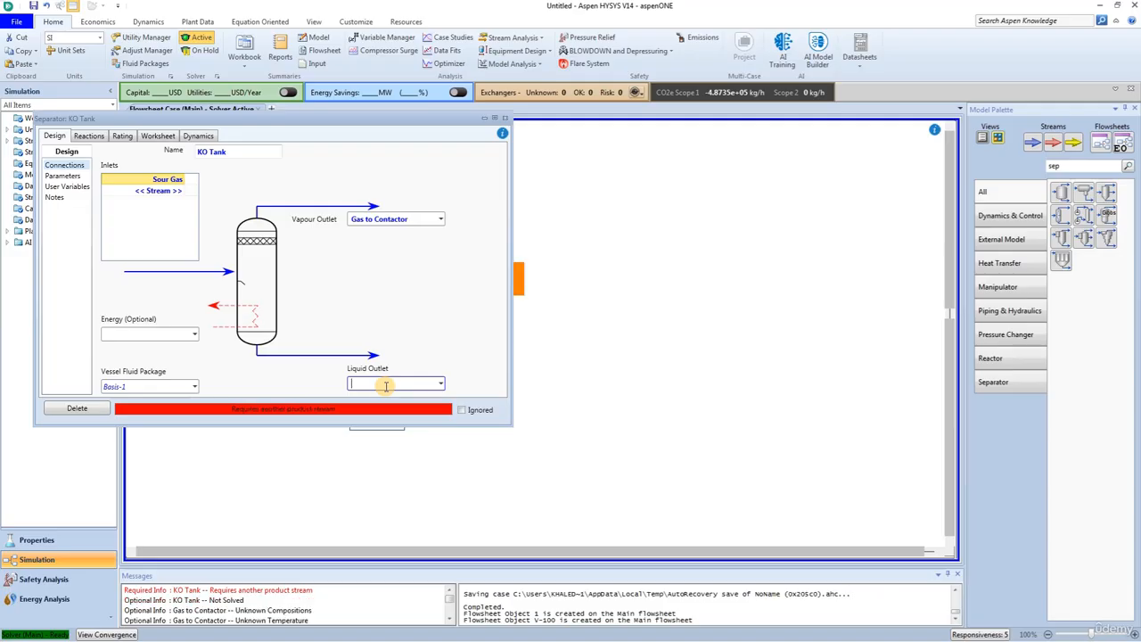
pyautogui.write('Liq')
pyautogui.press('Return')
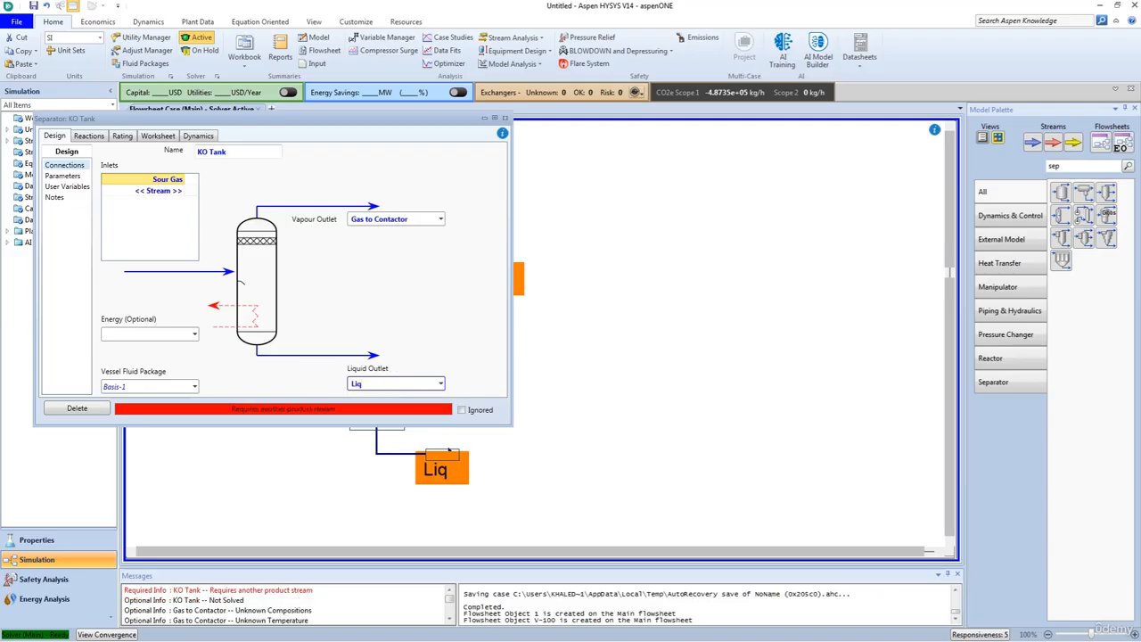
pyautogui.click(505, 118)
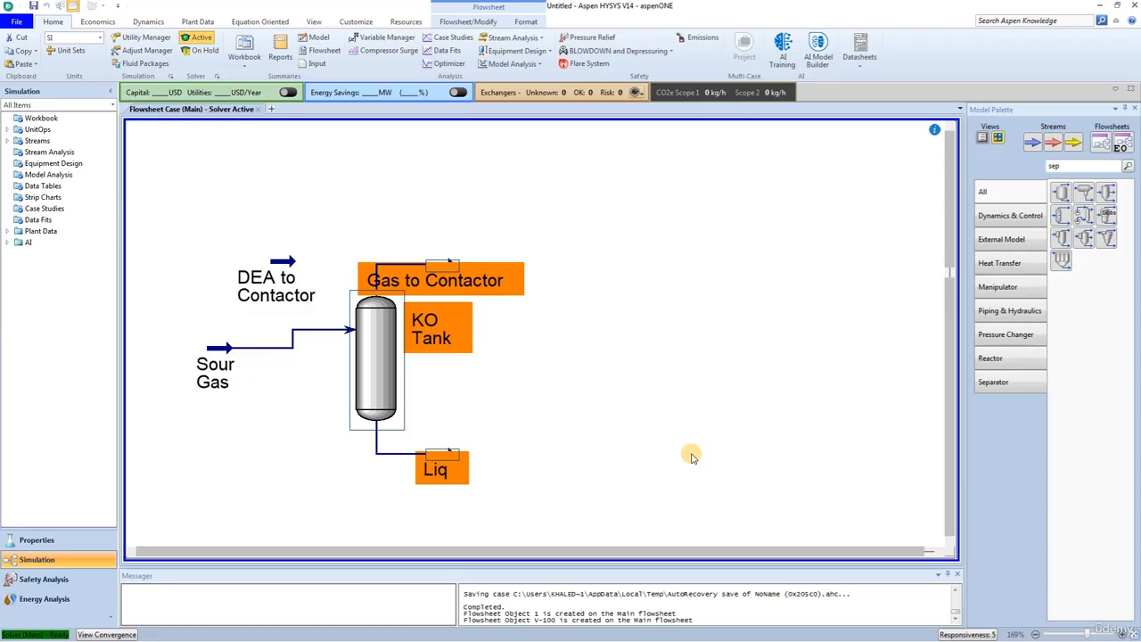
# Step: Find the absorber column in the model palette and place one on the flowsheet to the right of the KO Tank
pyautogui.doubleClick(1079, 166)
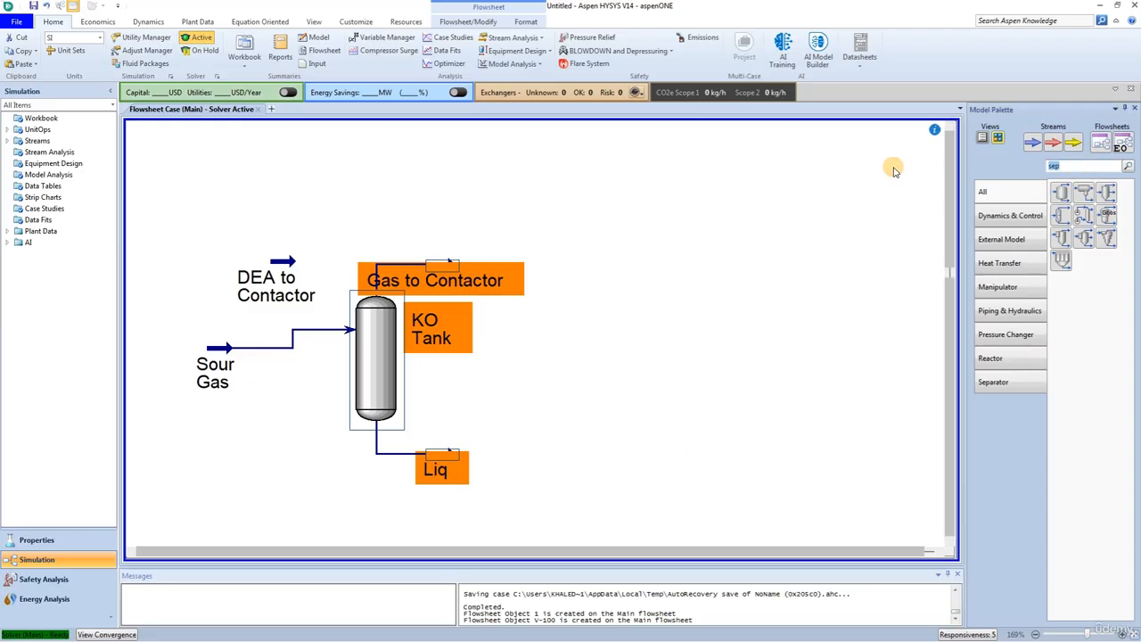
pyautogui.write('abso')
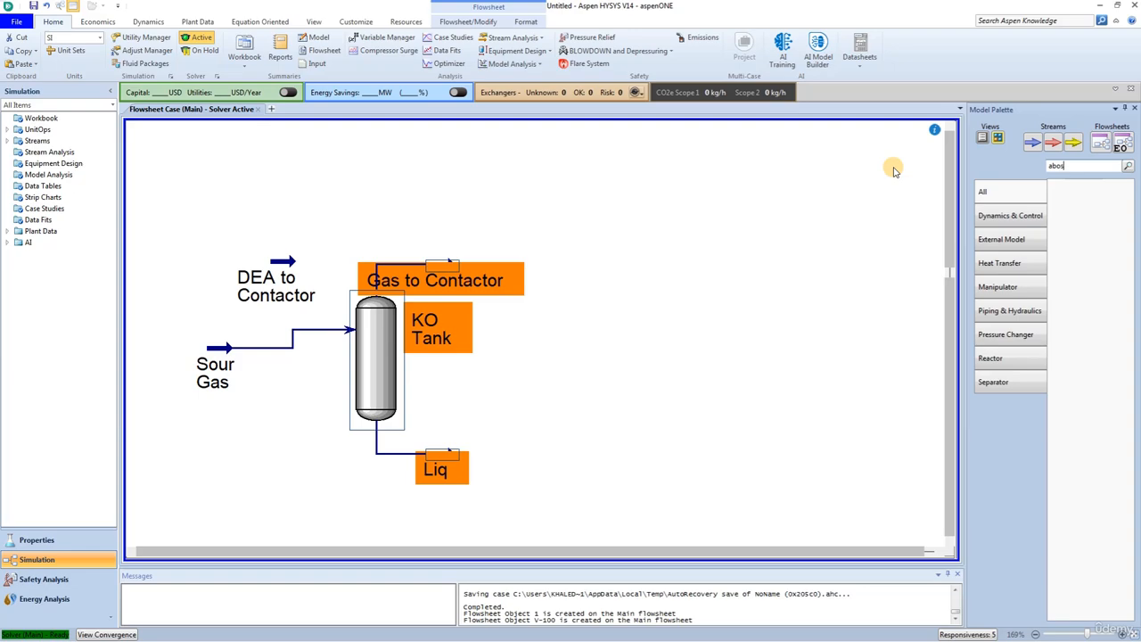
pyautogui.write('r')
pyautogui.press('BackSpace')
pyautogui.press('BackSpace')
pyautogui.press('BackSpace')
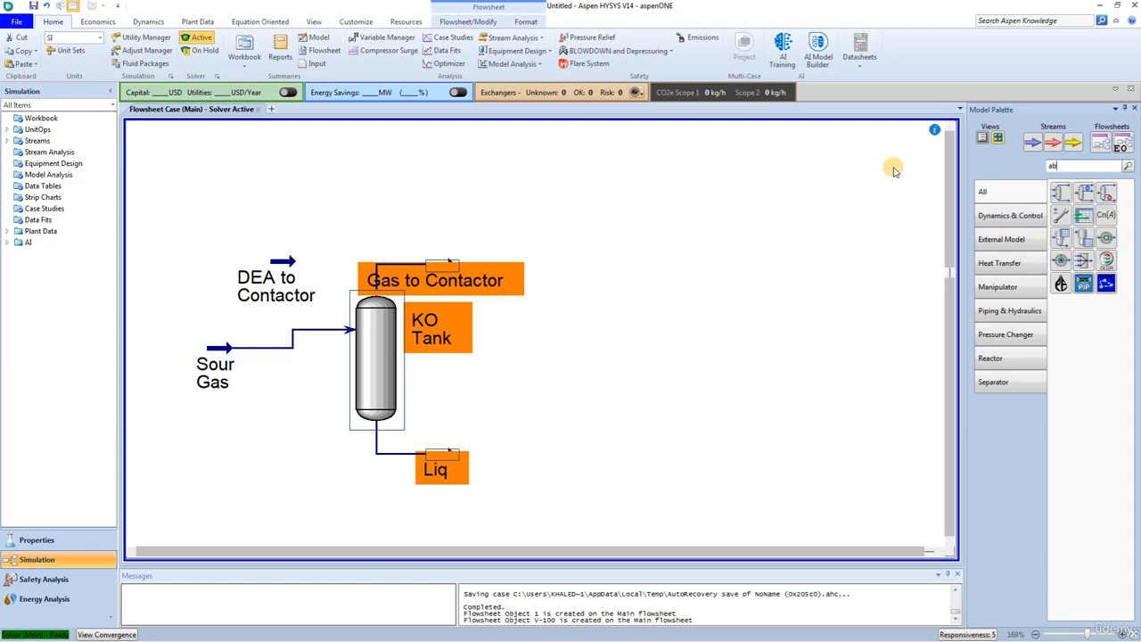
pyautogui.write('s')
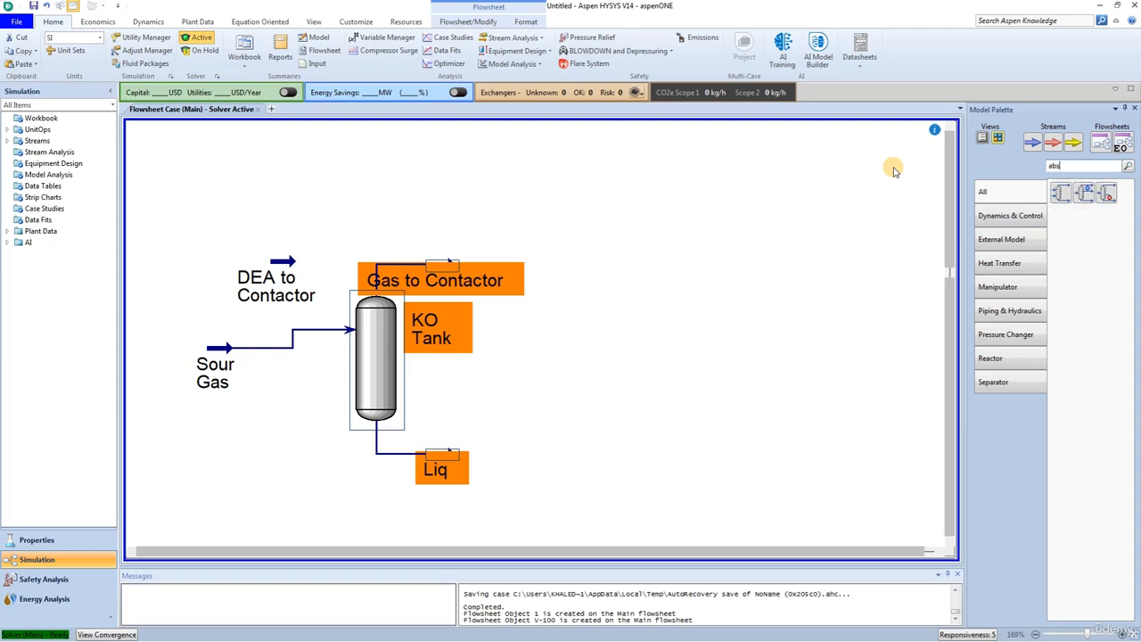
pyautogui.moveTo(1060, 193); pyautogui.dragTo(540, 538)
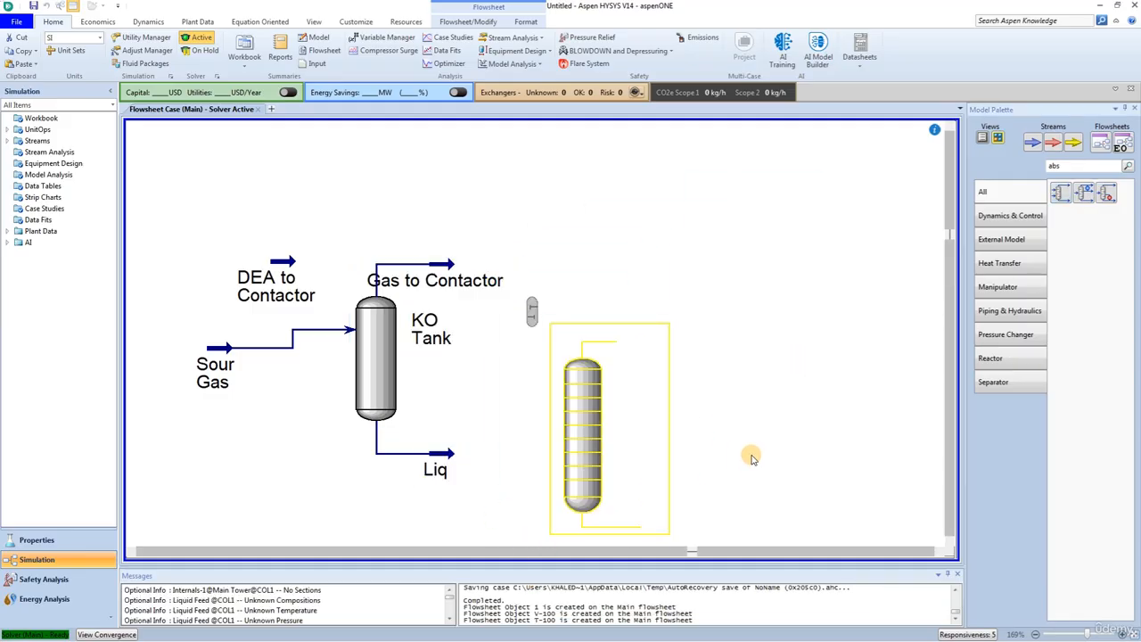
# Step: Move the absorber up beside the Gas to Contactor stream and place the DEA to Contactor stream near the column's top
pyautogui.scroll(-2, 752, 454)
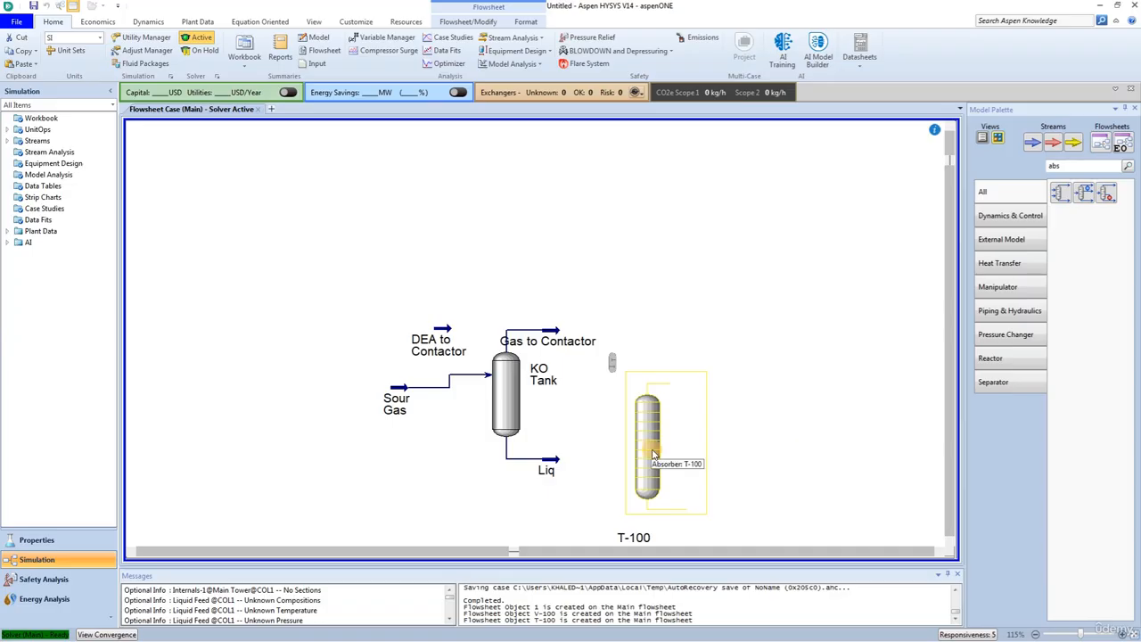
pyautogui.moveTo(652, 453); pyautogui.dragTo(657, 303)
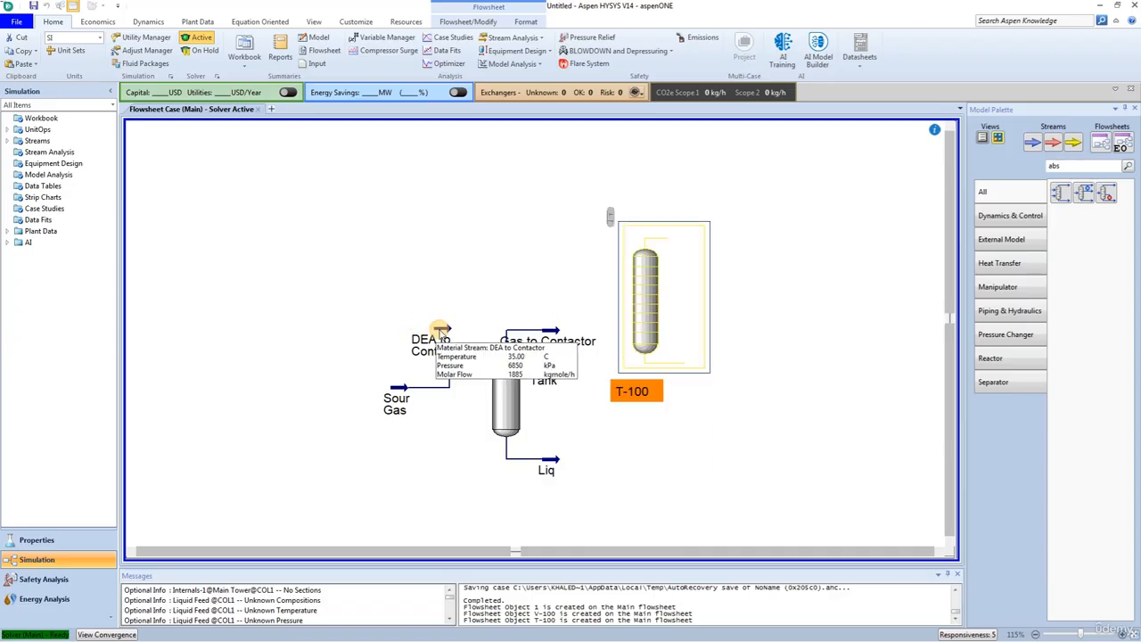
pyautogui.moveTo(442, 329); pyautogui.dragTo(540, 236)
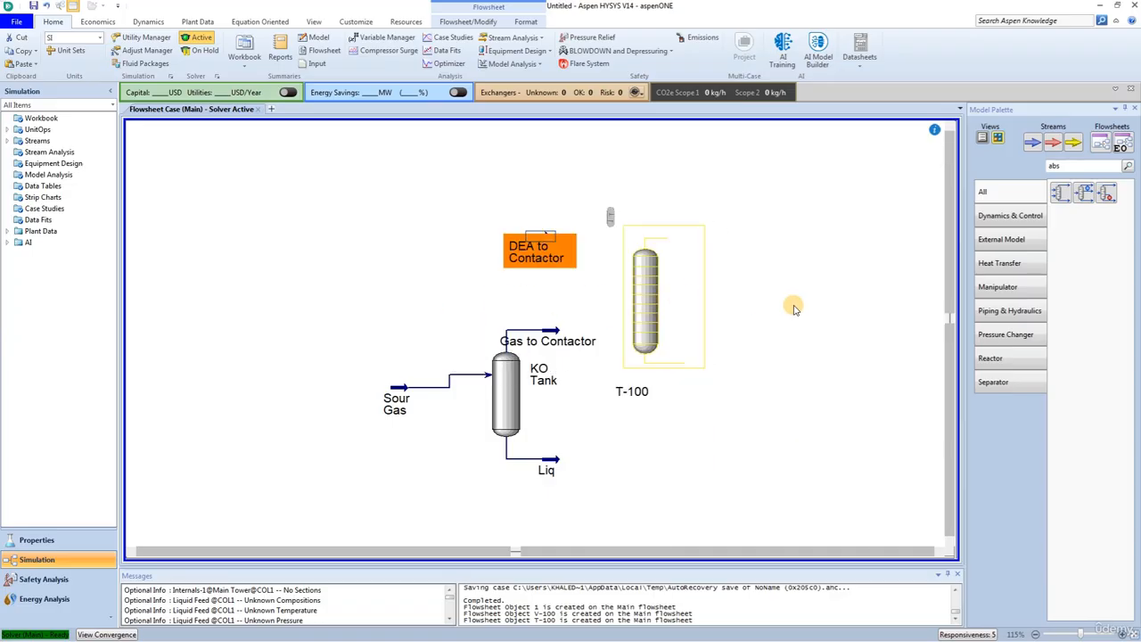
# Step: Name the absorber column DEA Contactor and set its number of stages to 20
pyautogui.doubleClick(651, 286)
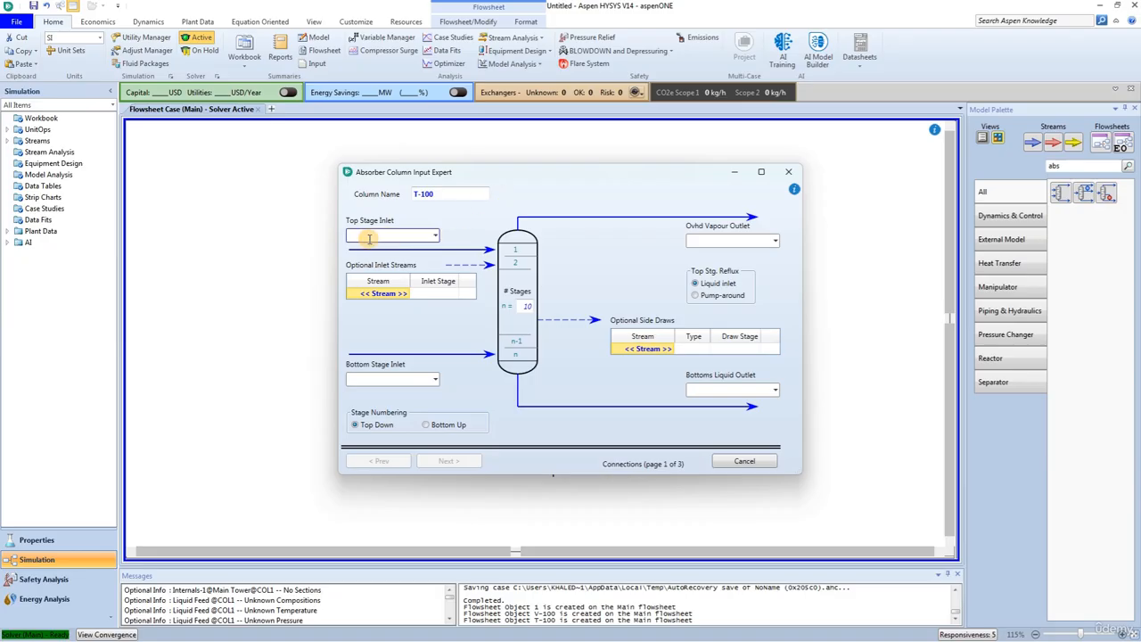
pyautogui.click(448, 194)
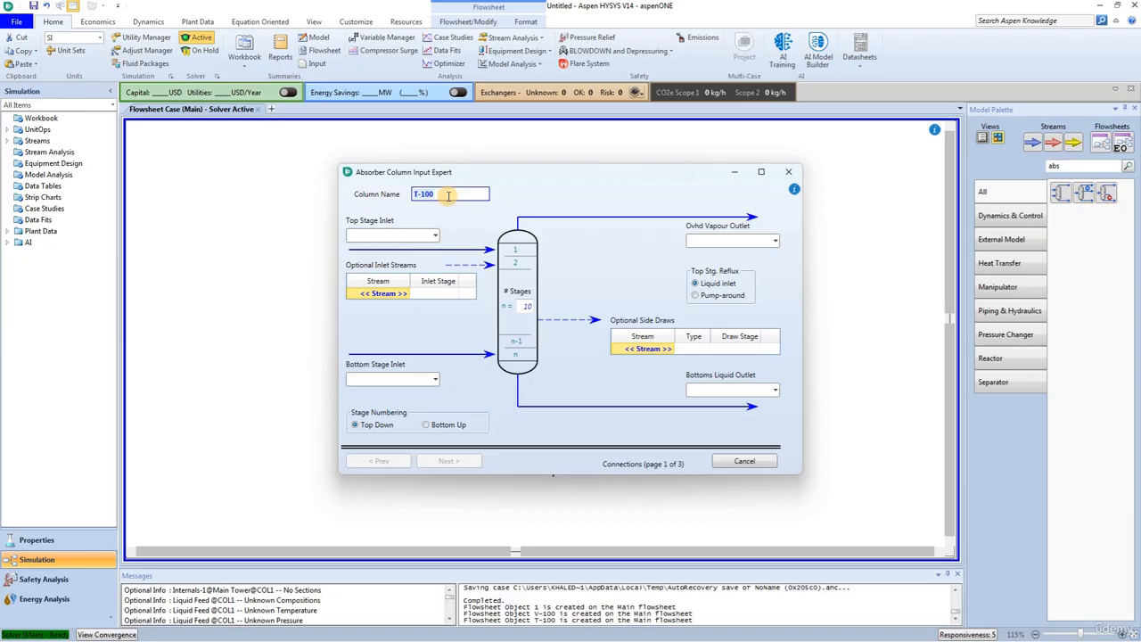
pyautogui.write('DEA Contactor')
pyautogui.press('Return')
pyautogui.click(519, 306)
pyautogui.write('20')
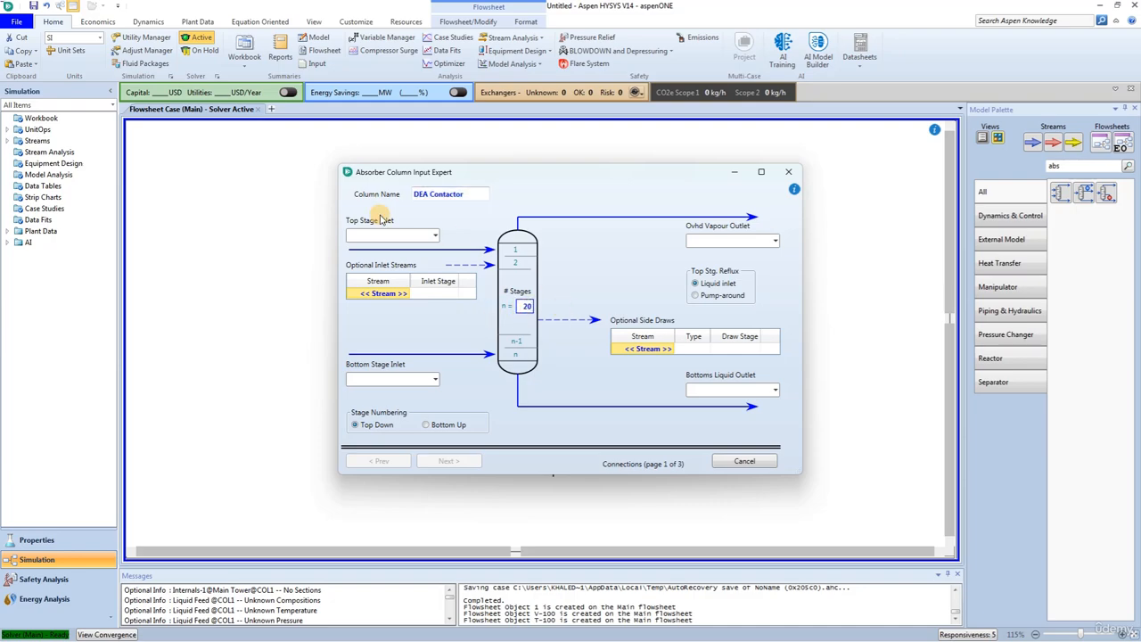
# Step: Assign DEA to Contactor as the column's top stage inlet and Gas to Contactor as its bottom stage inlet
pyautogui.click(434, 236)
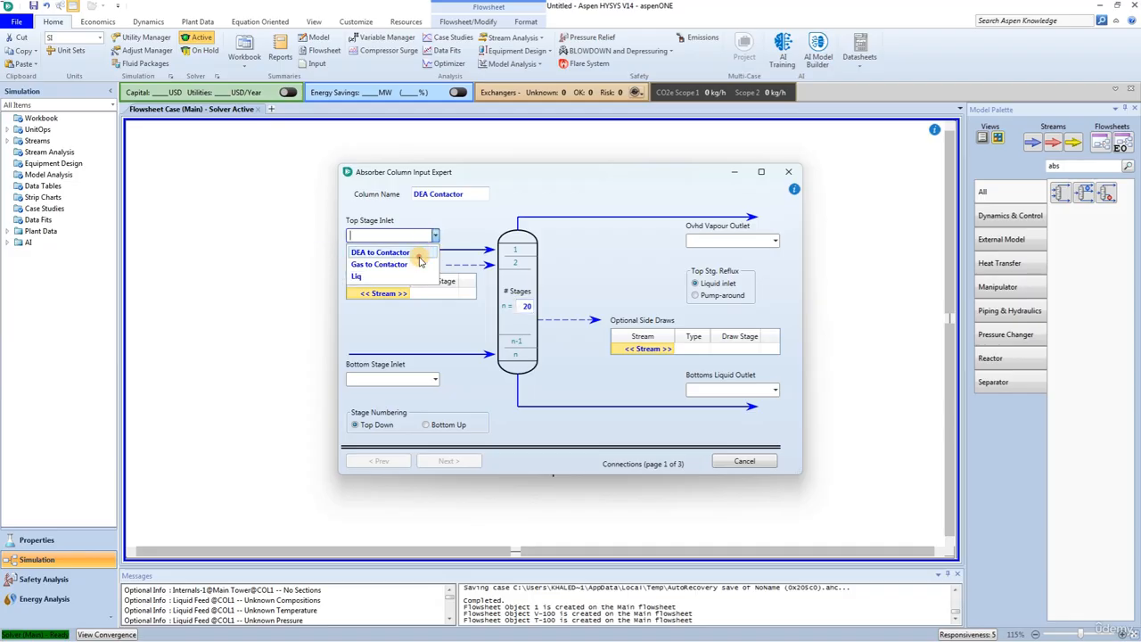
pyautogui.click(415, 253)
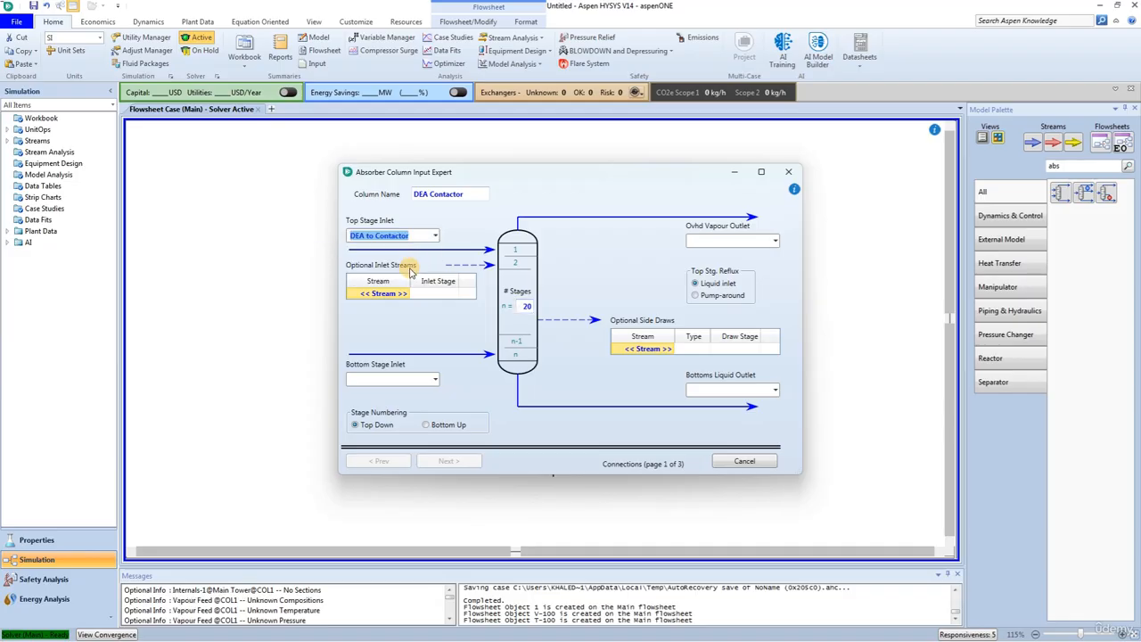
pyautogui.click(436, 381)
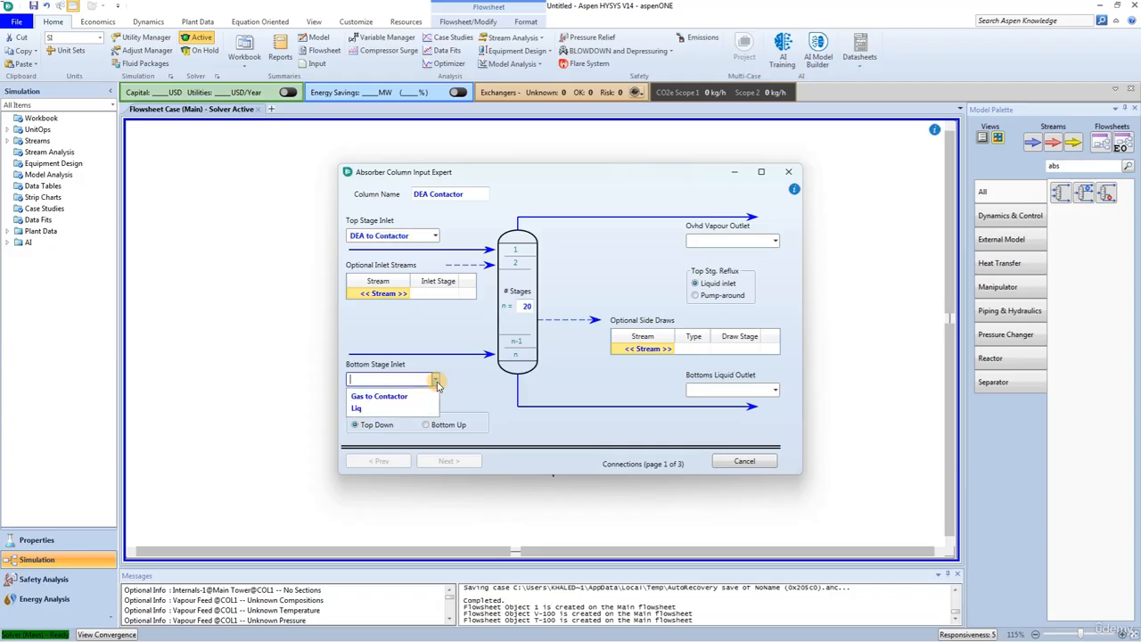
pyautogui.click(407, 397)
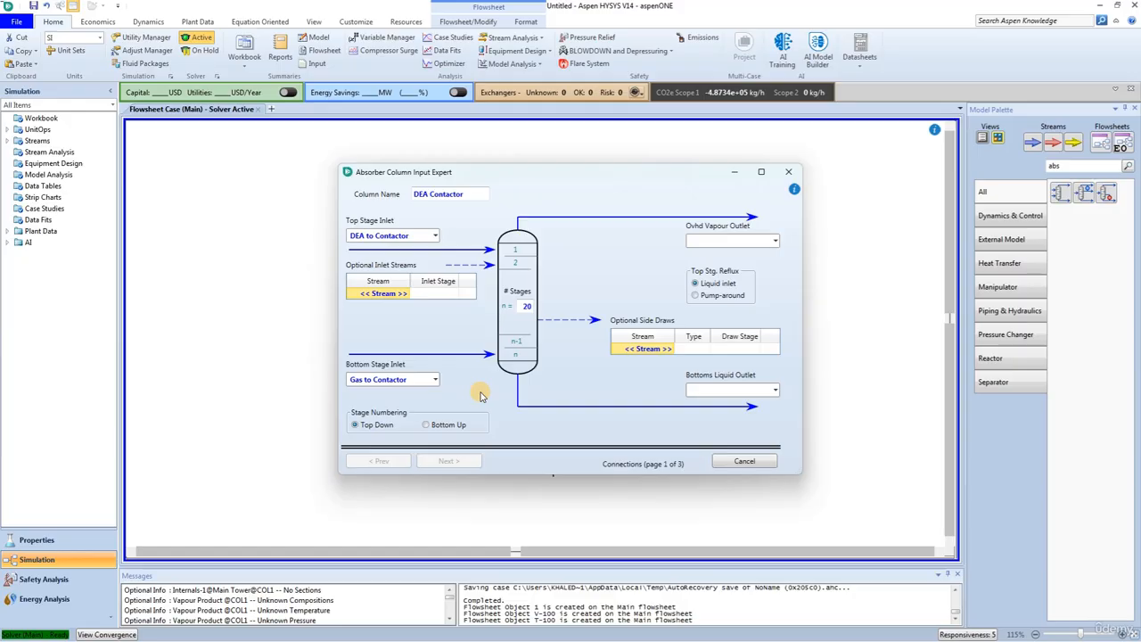
# Step: Name the column's overhead vapour outlet Sweet Gas and its bottoms liquid outlet Rich DEA
pyautogui.click(694, 240)
pyautogui.write('Sweet')
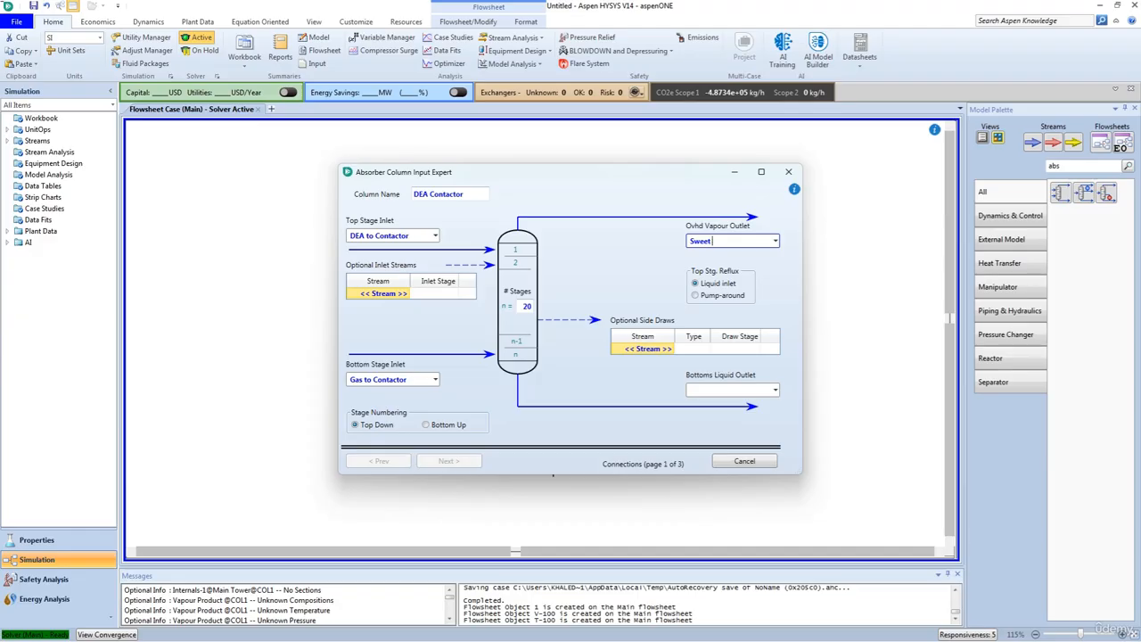
pyautogui.write(' Gas')
pyautogui.press('Return')
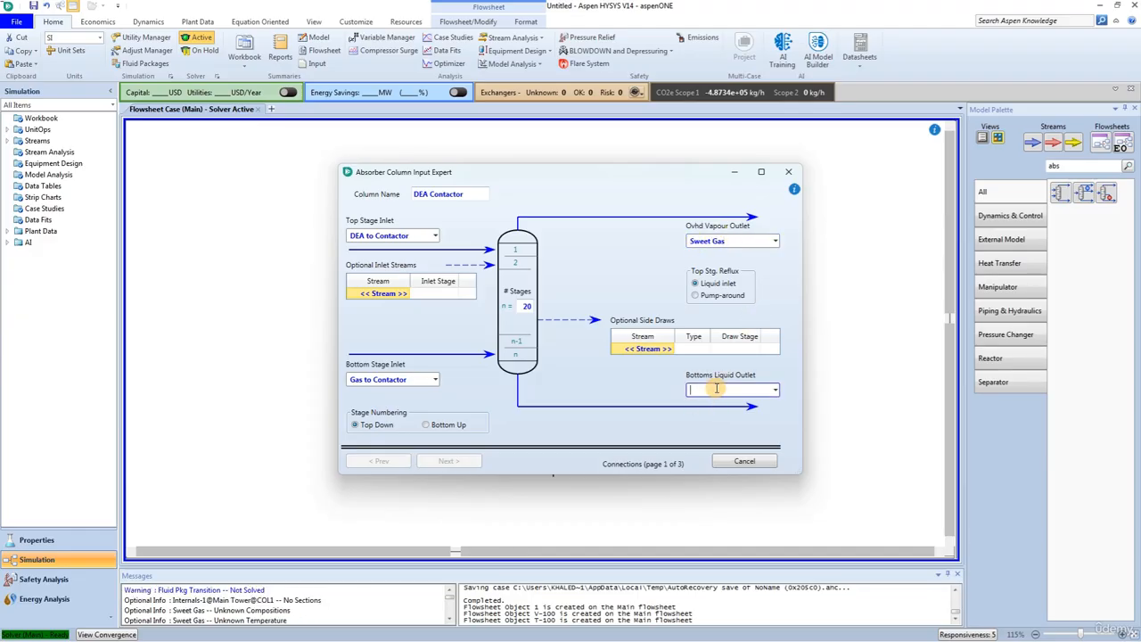
pyautogui.write('Rich DEA')
pyautogui.press('Return')
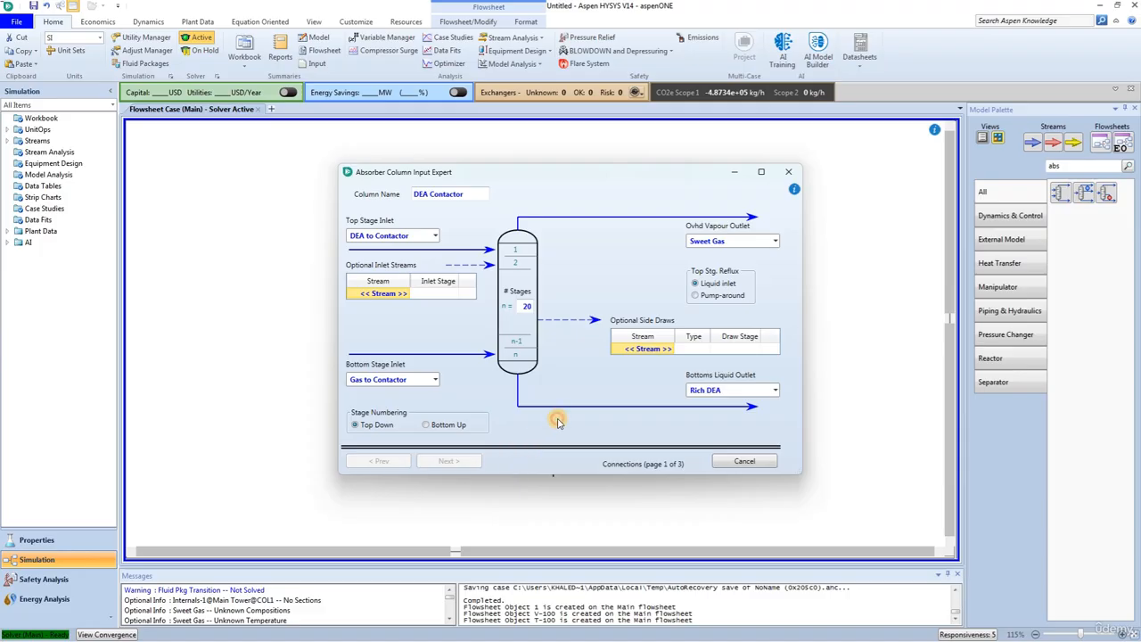
# Step: Set the absorber's top stage pressure to 6850 kPa and its bottom stage pressure to 6900 kPa
pyautogui.click(451, 462)
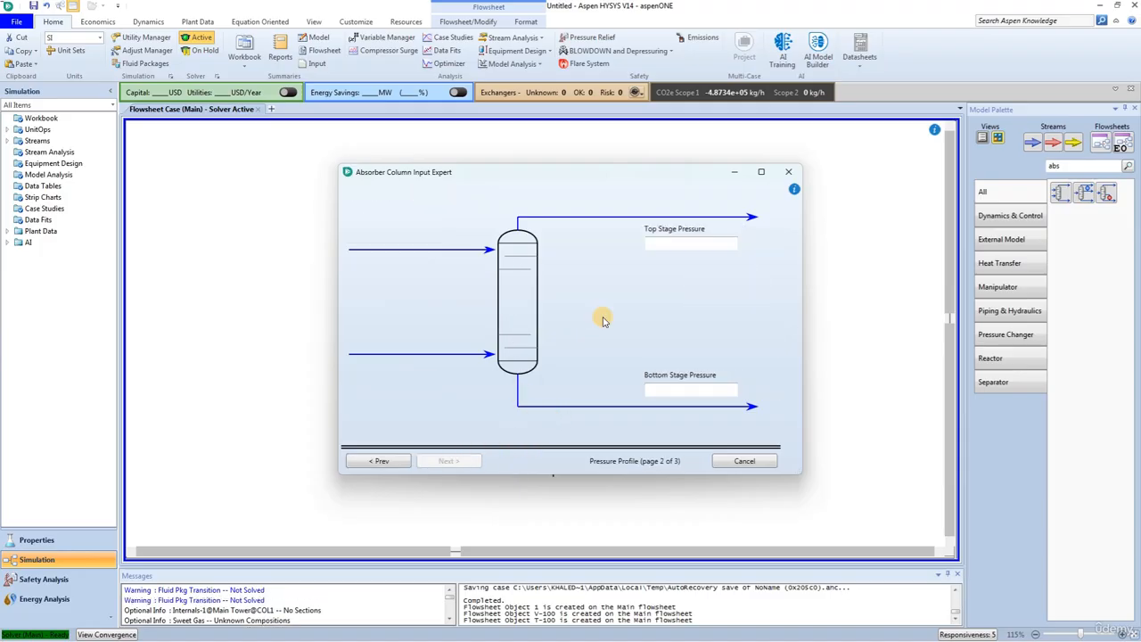
pyautogui.click(659, 242)
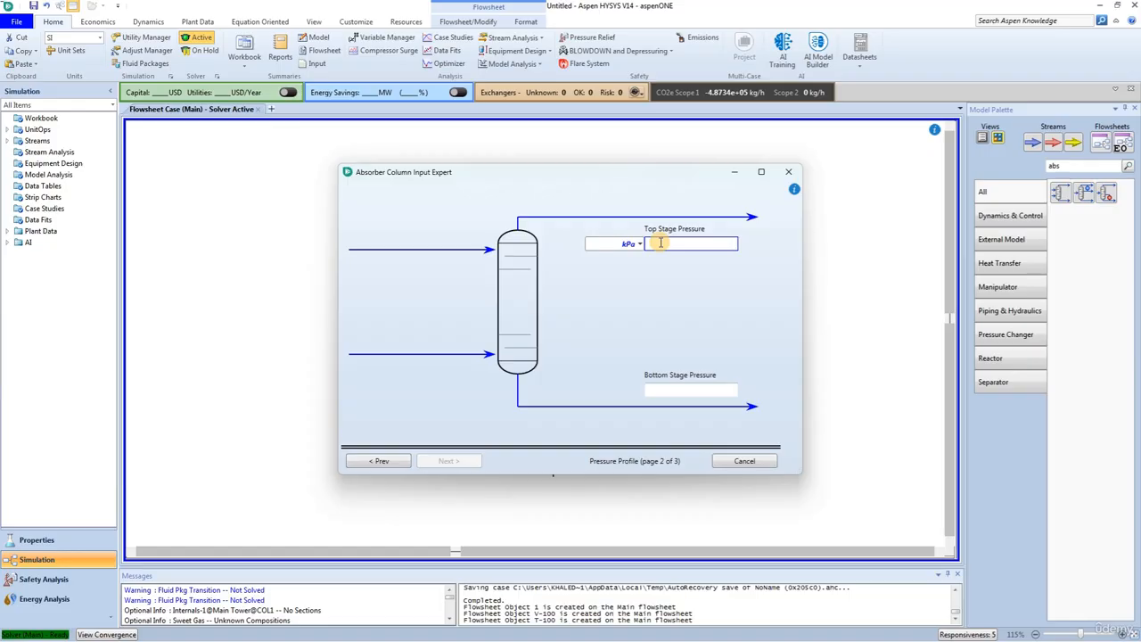
pyautogui.write('6850')
pyautogui.press('Return')
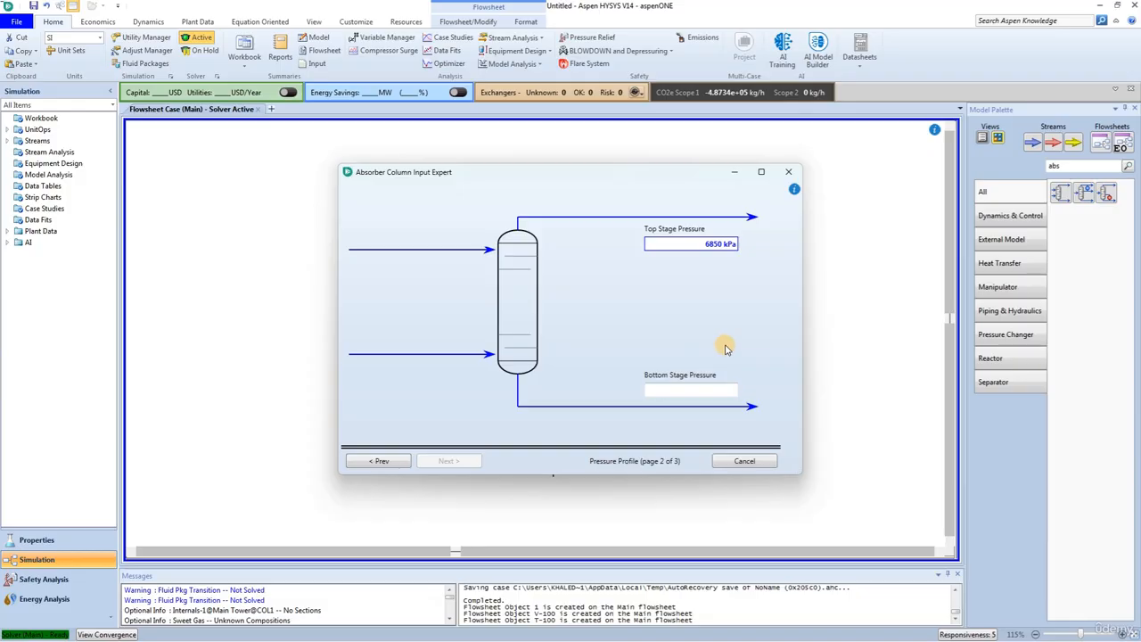
pyautogui.click(684, 390)
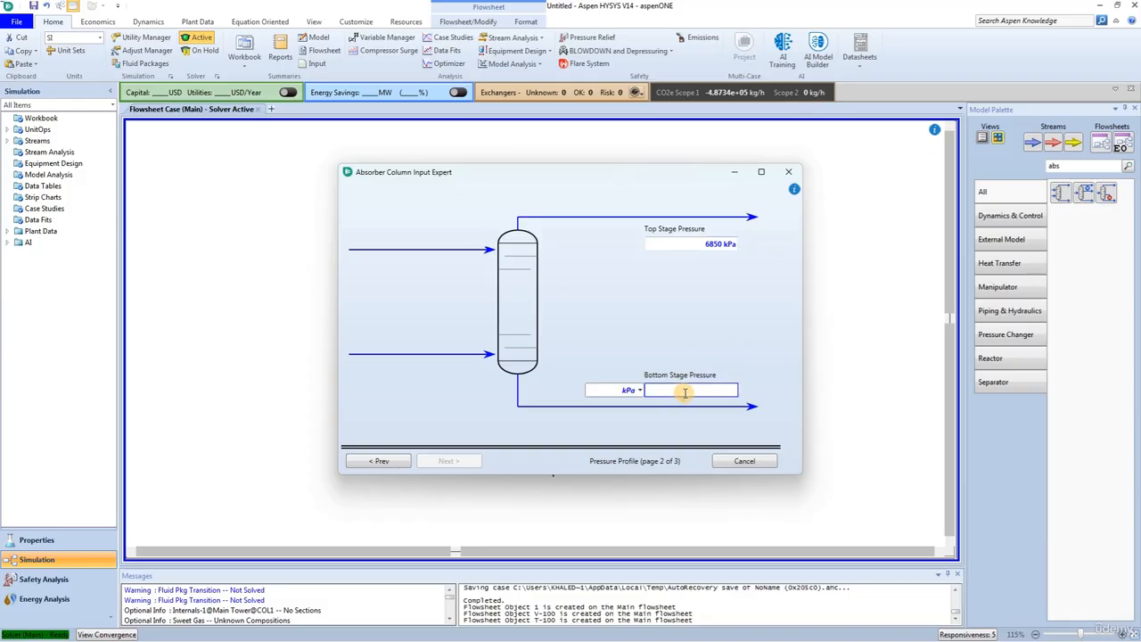
pyautogui.write('6900')
pyautogui.press('Return')
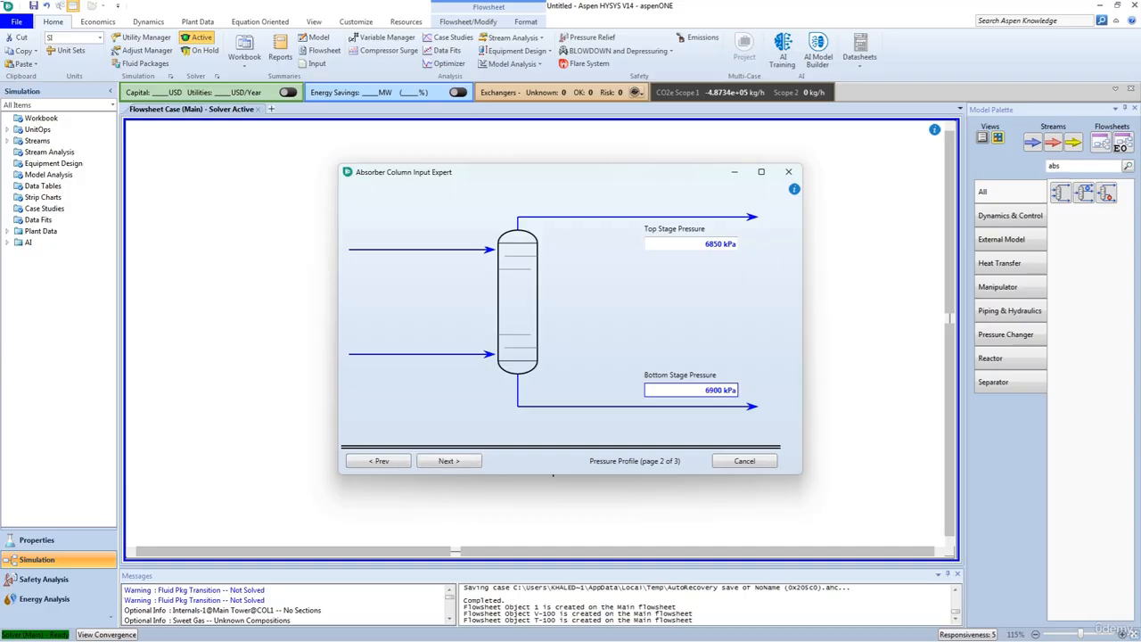
# Step: Enter temperature estimates of 40 C for the top stage and 70 C for the bottom stage, and complete the column input expert
pyautogui.click(446, 461)
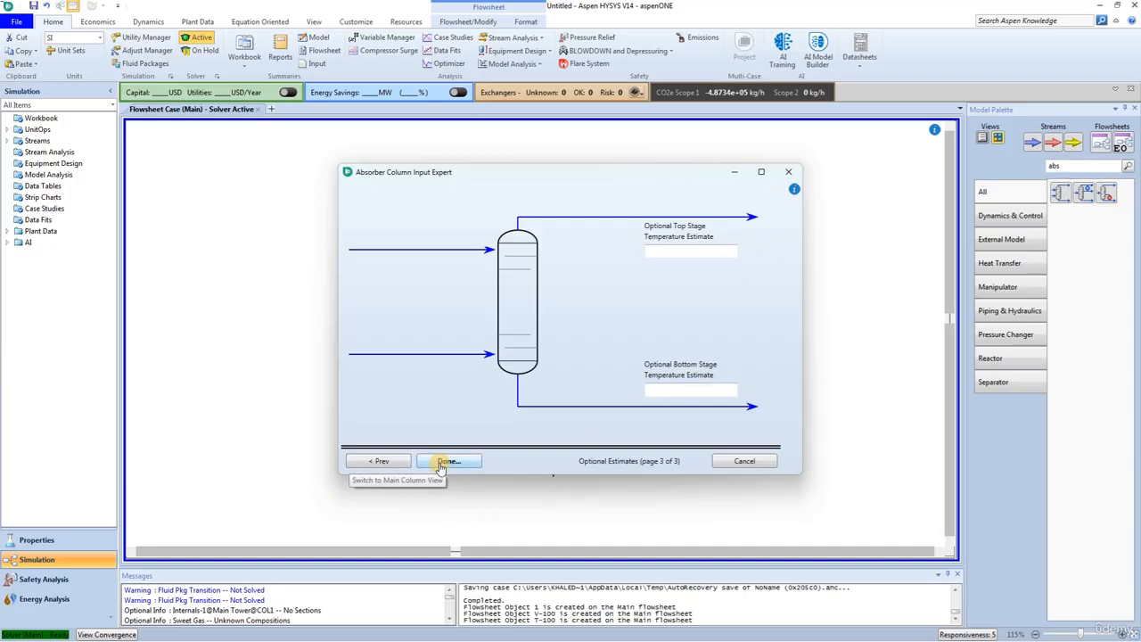
pyautogui.click(658, 251)
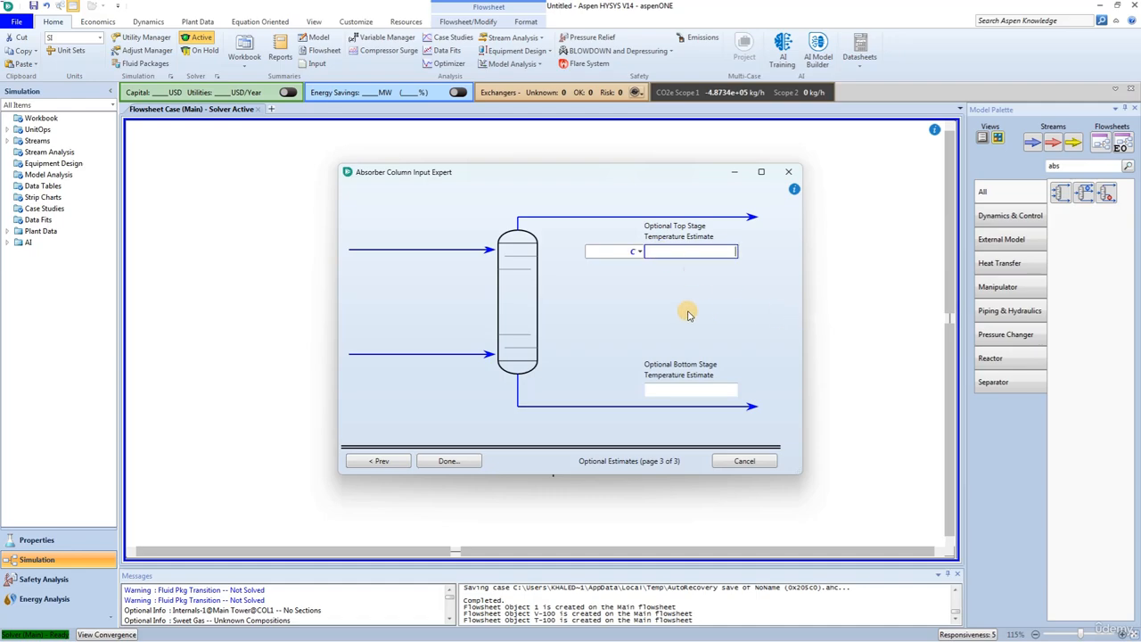
pyautogui.write('40')
pyautogui.press('Return')
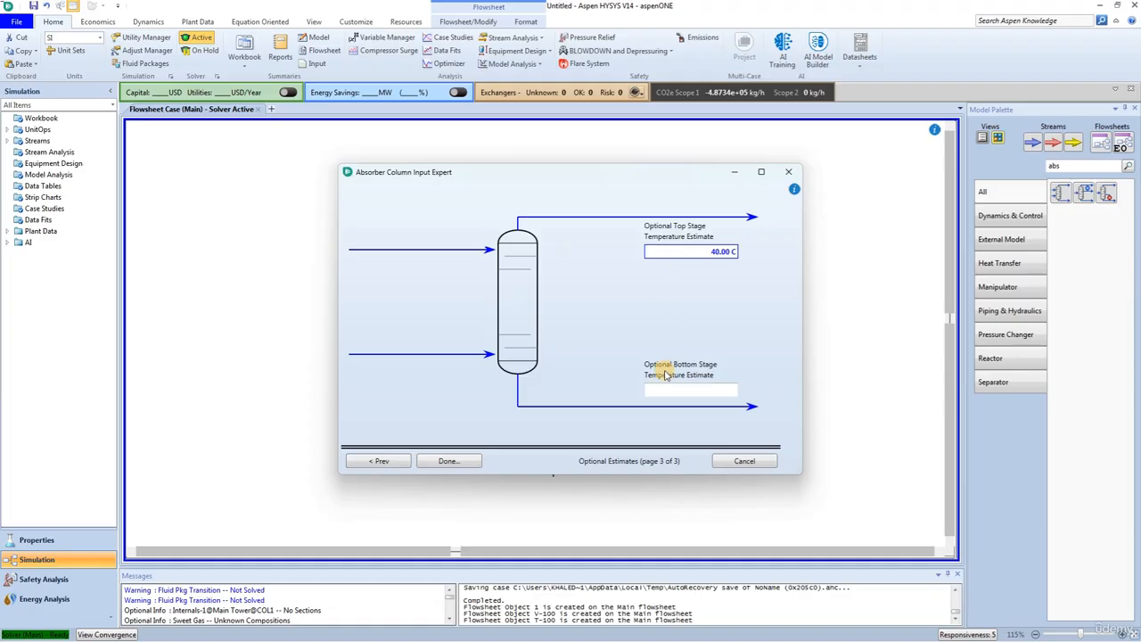
pyautogui.click(685, 390)
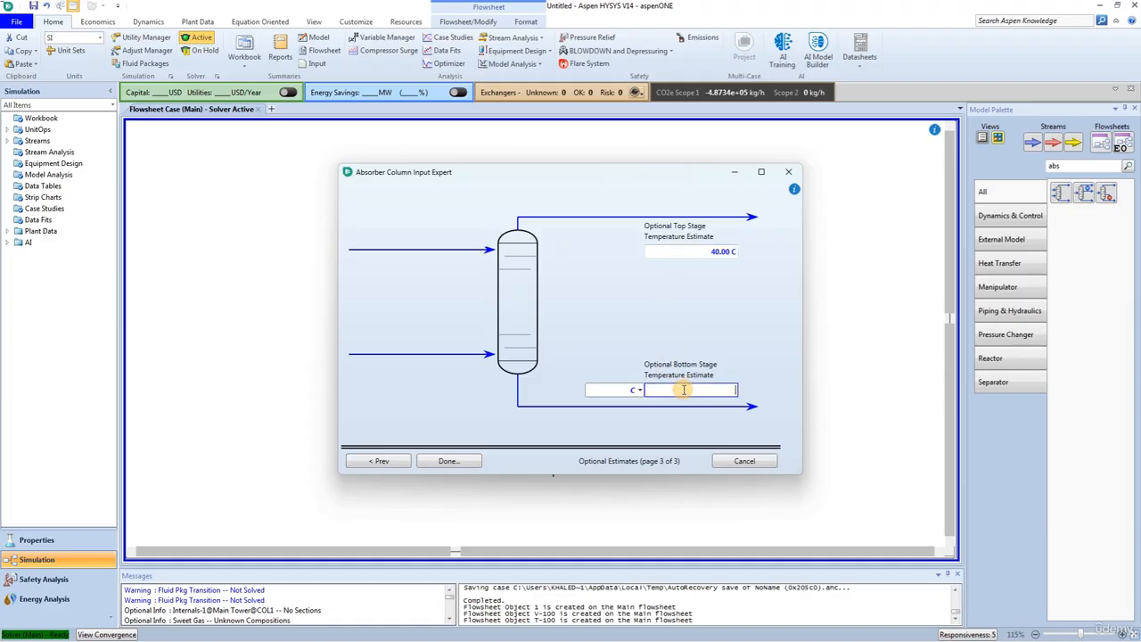
pyautogui.write('70')
pyautogui.press('Return')
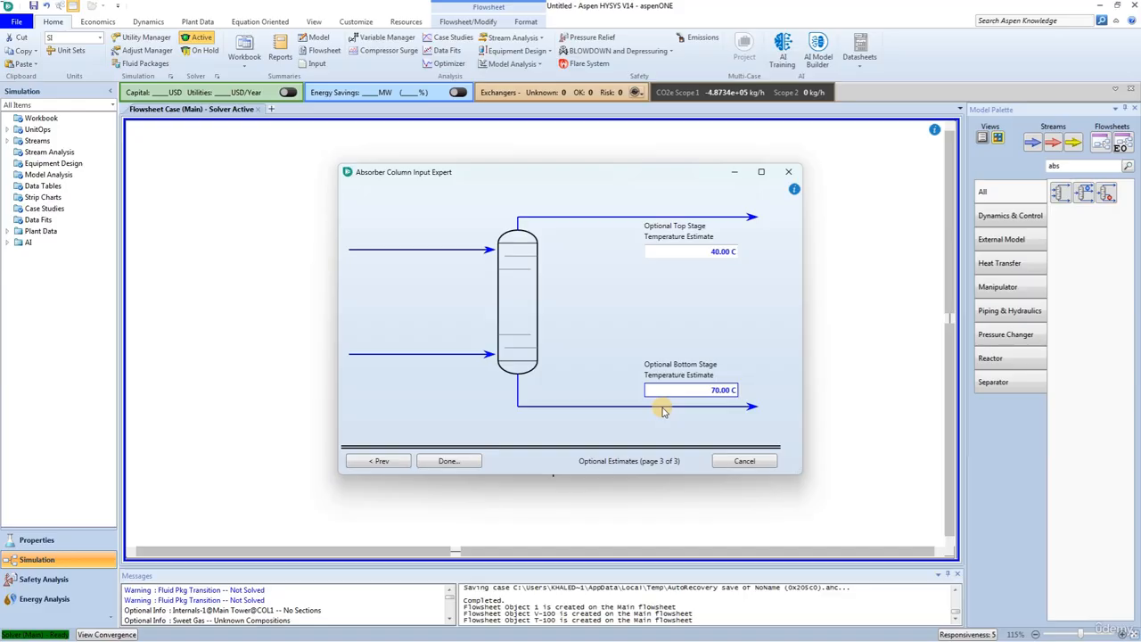
pyautogui.click(446, 462)
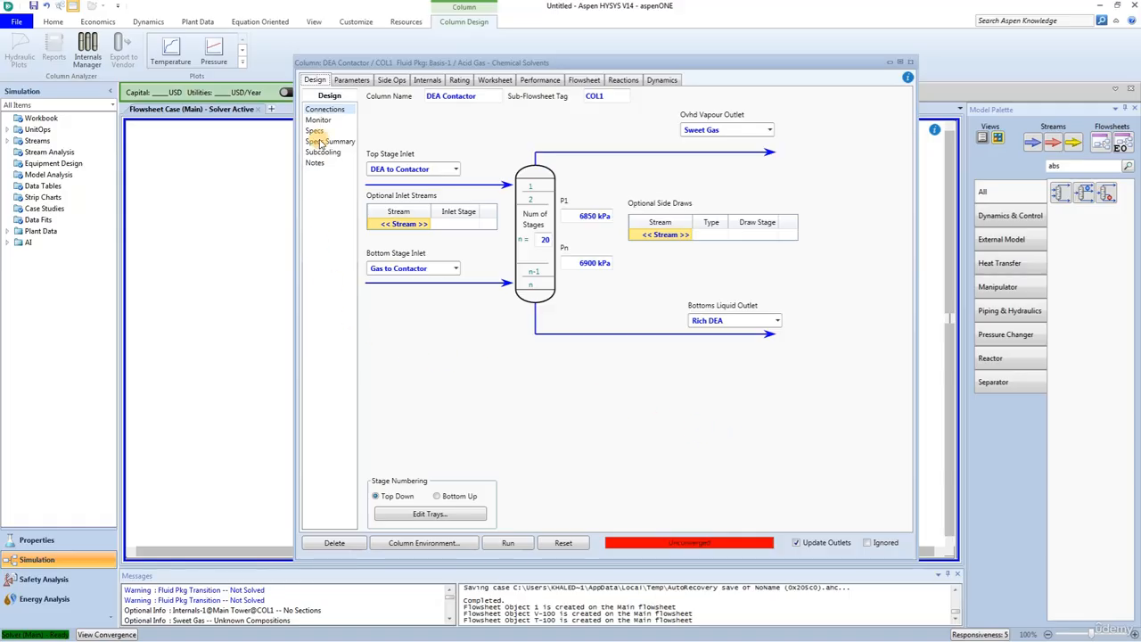
# Step: In the DEA Contactor's acid gas parameters, set the weir height to 25 mm and the weir length to 1 m
pyautogui.click(351, 79)
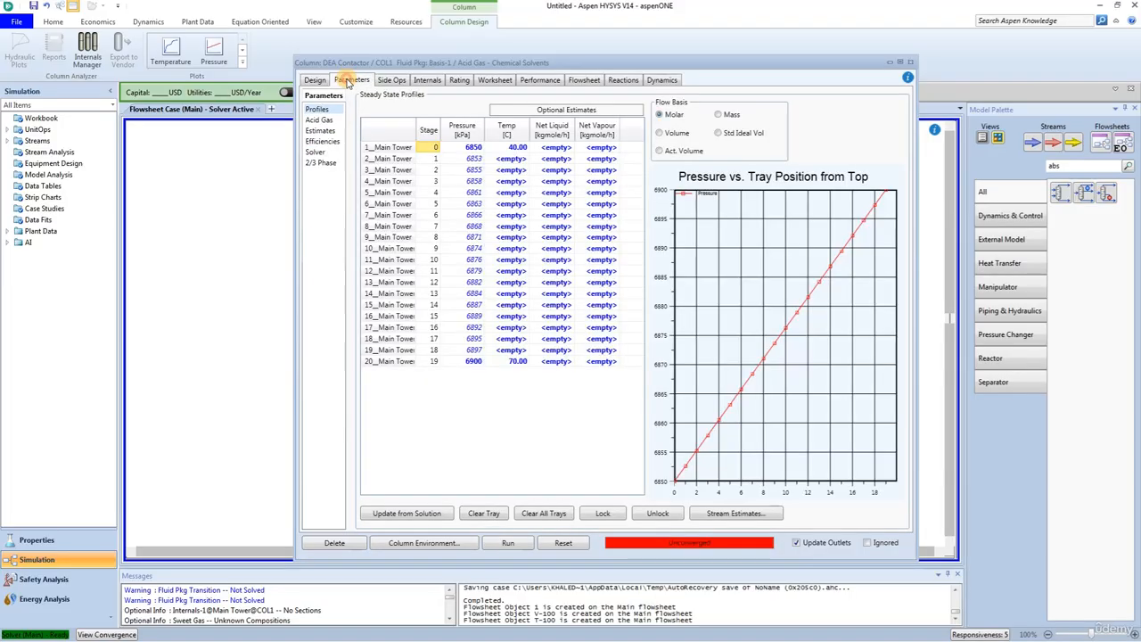
pyautogui.click(319, 119)
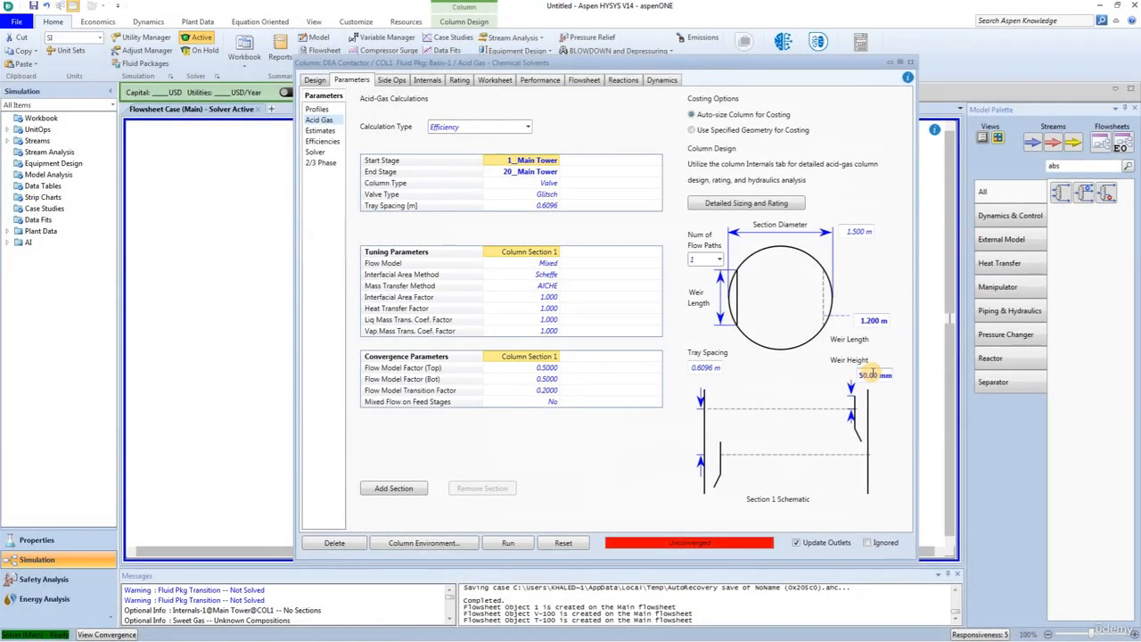
pyautogui.click(869, 376)
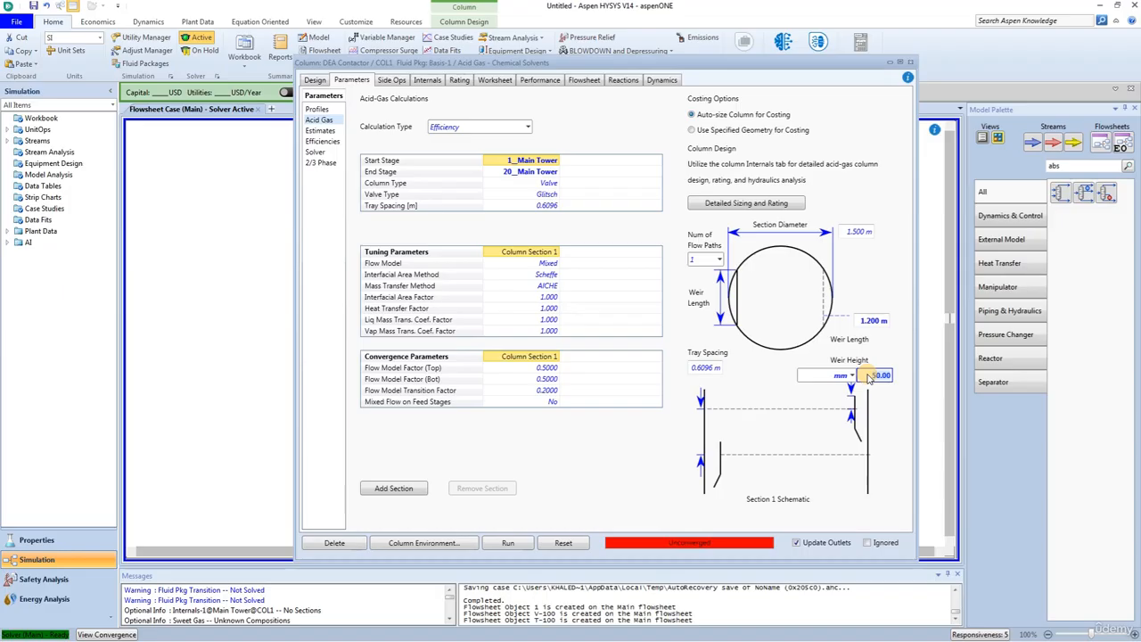
pyautogui.write('25')
pyautogui.press('Return')
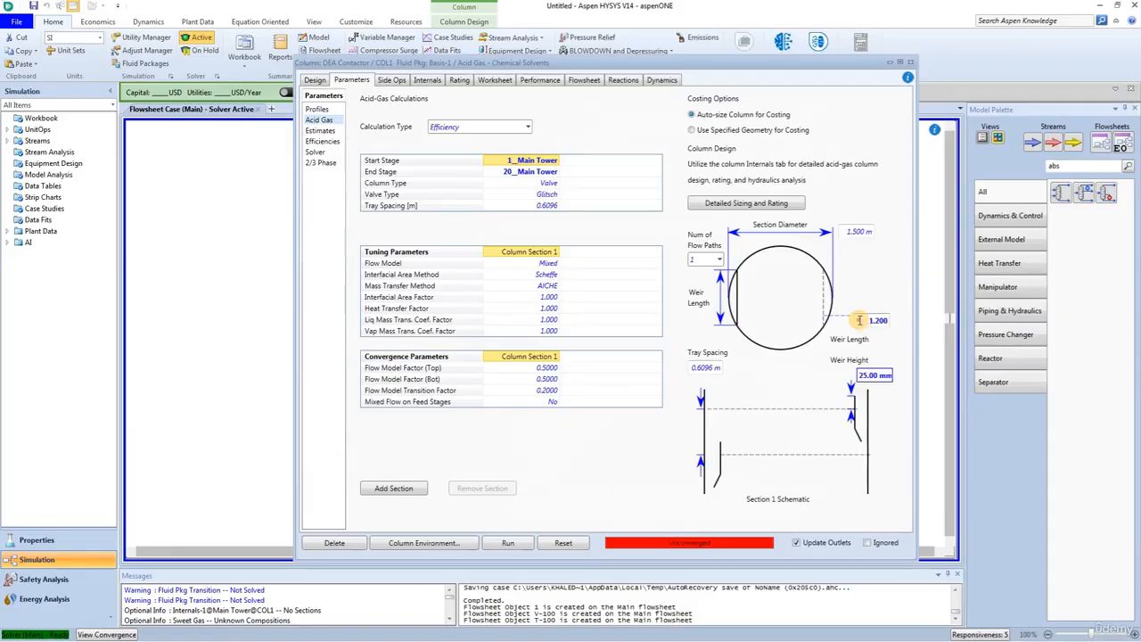
pyautogui.click(862, 321)
pyautogui.write('1')
pyautogui.press('Return')
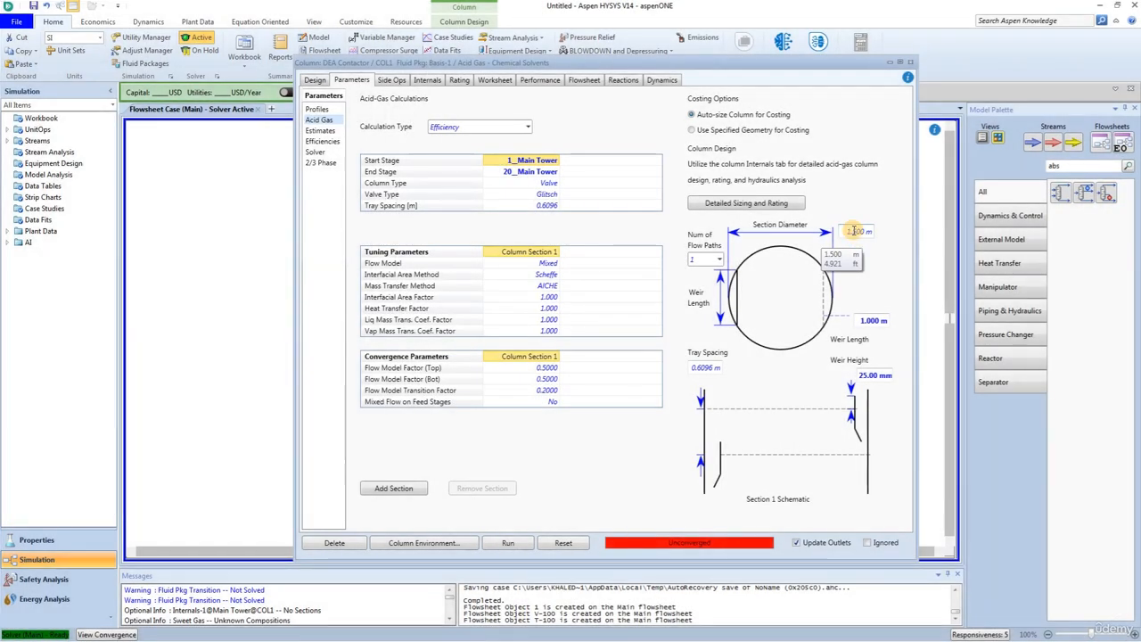
# Step: Set the contactor's section diameter to 4 ft and run the column to review its efficiencies
pyautogui.click(847, 231)
pyautogui.write('4')
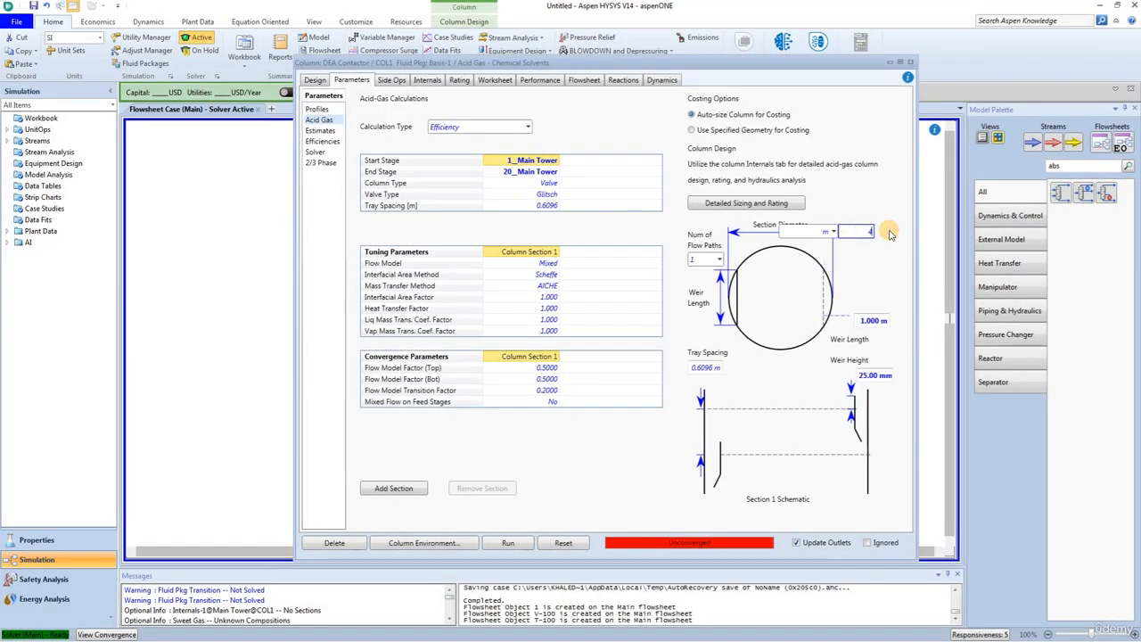
pyautogui.click(834, 232)
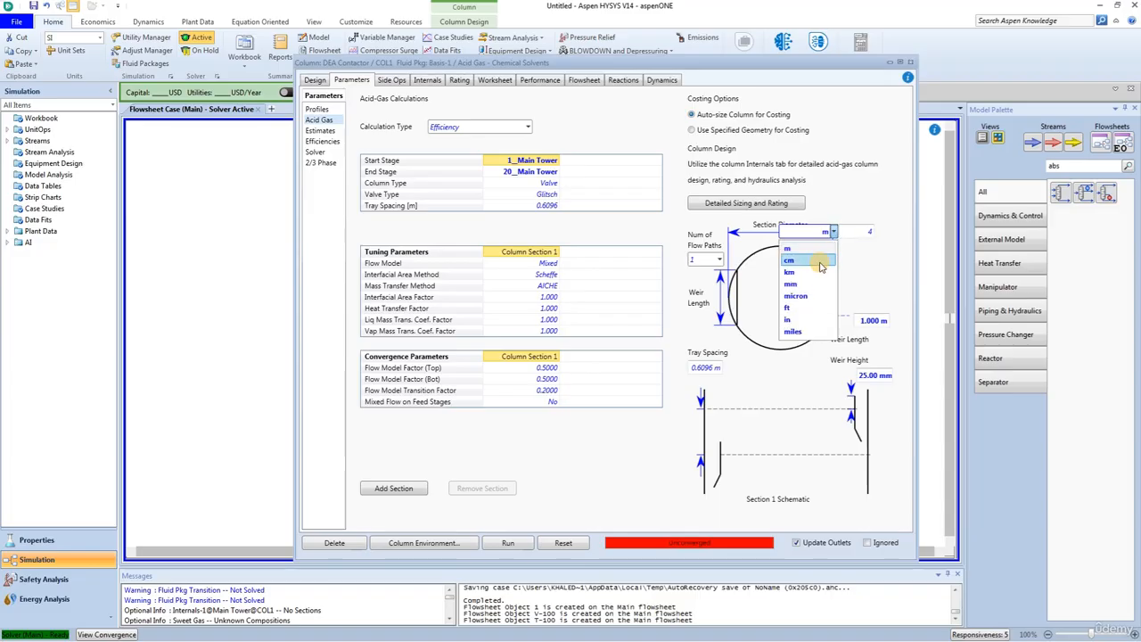
pyautogui.click(790, 308)
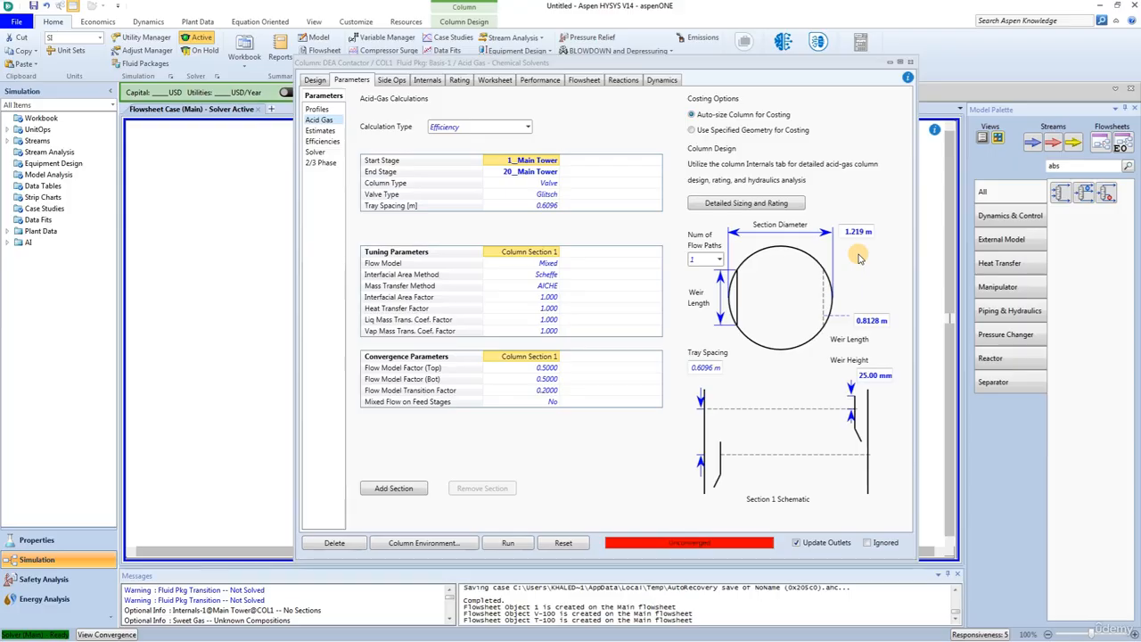
pyautogui.click(508, 542)
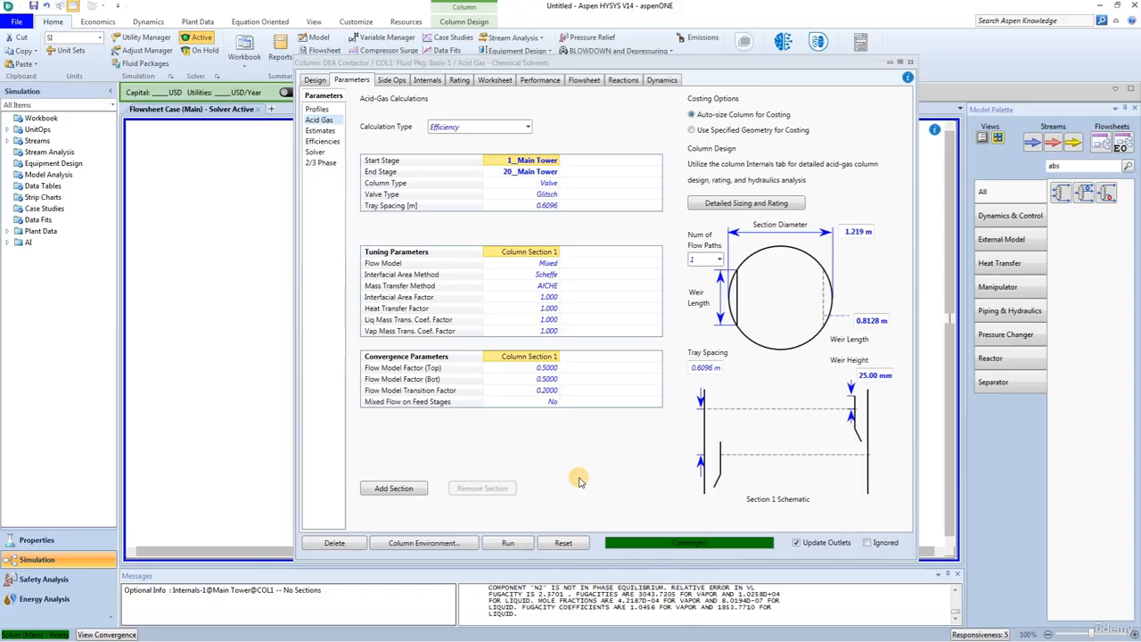
pyautogui.click(322, 142)
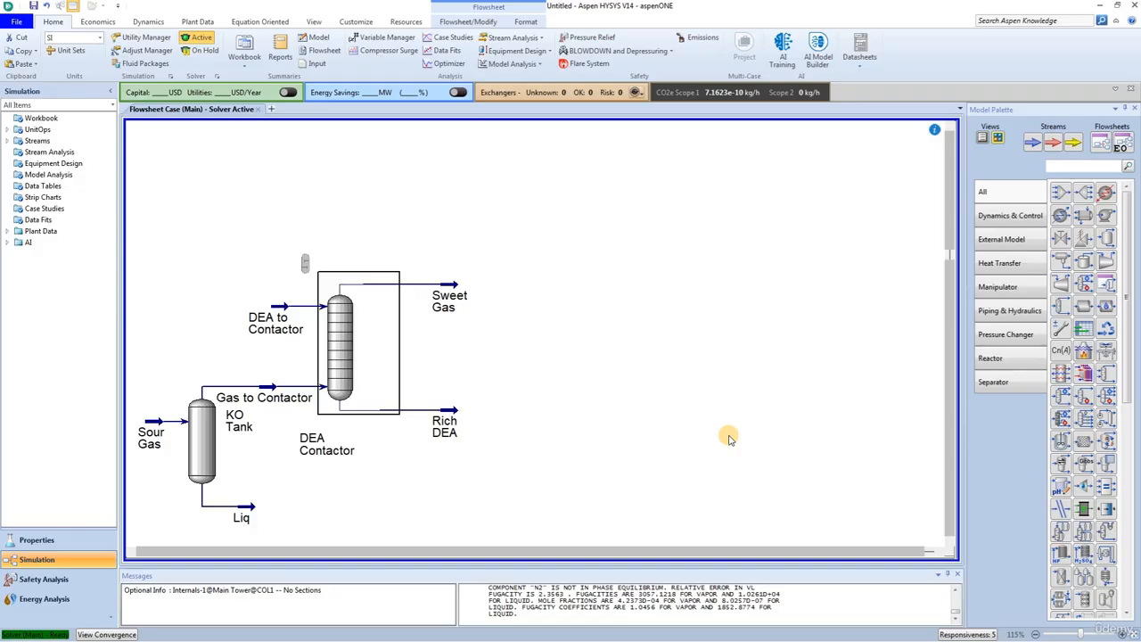
# Step: Find the valve in the model palette and place one on the flowsheet just after the Rich DEA stream
pyautogui.click(1054, 165)
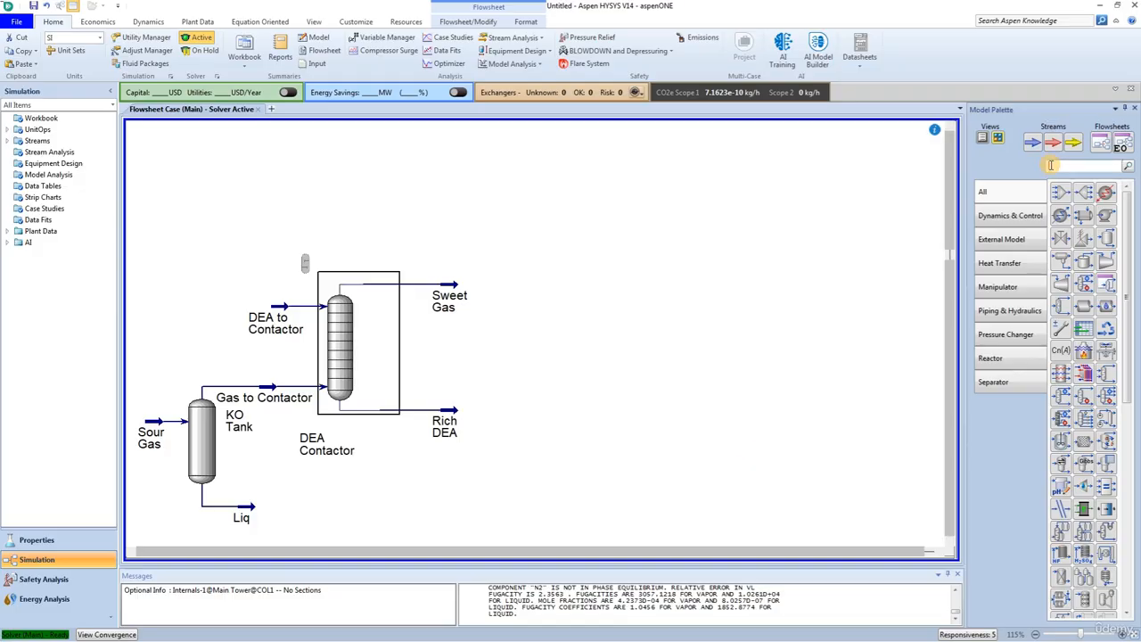
pyautogui.write('val')
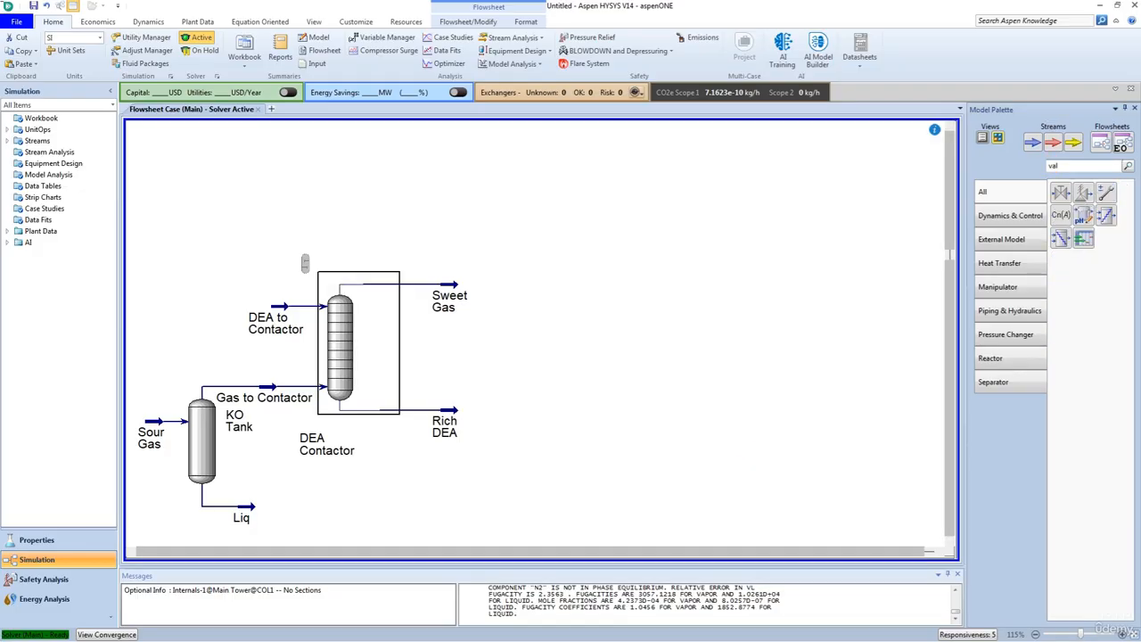
pyautogui.click(1061, 193)
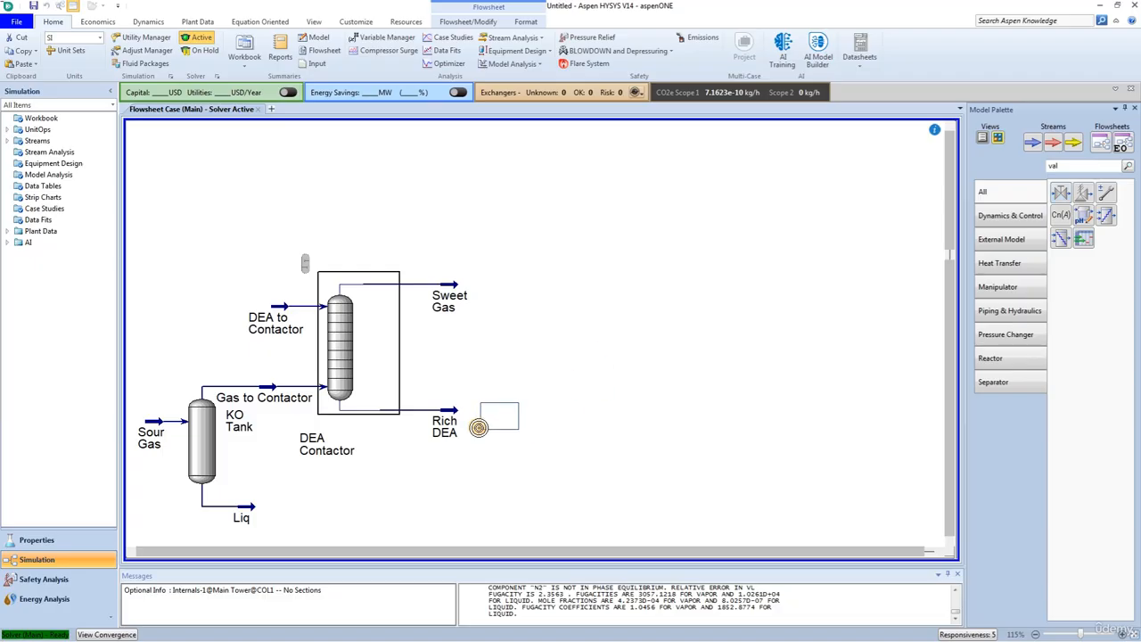
pyautogui.click(479, 427)
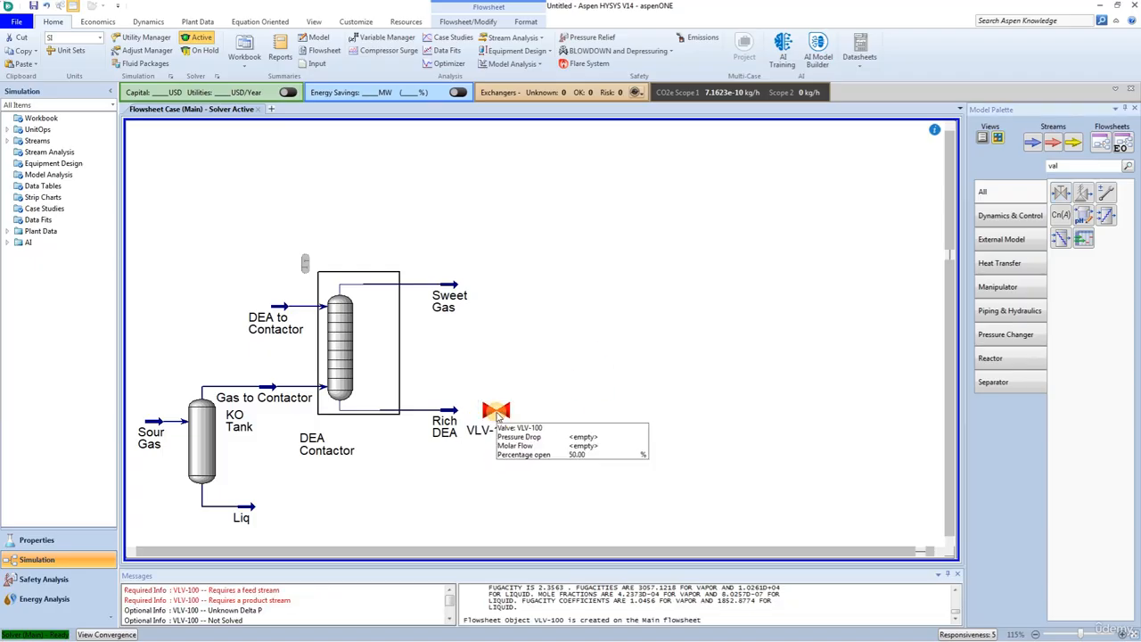
# Step: Rename the new valve as Rich Valve
pyautogui.doubleClick(497, 412)
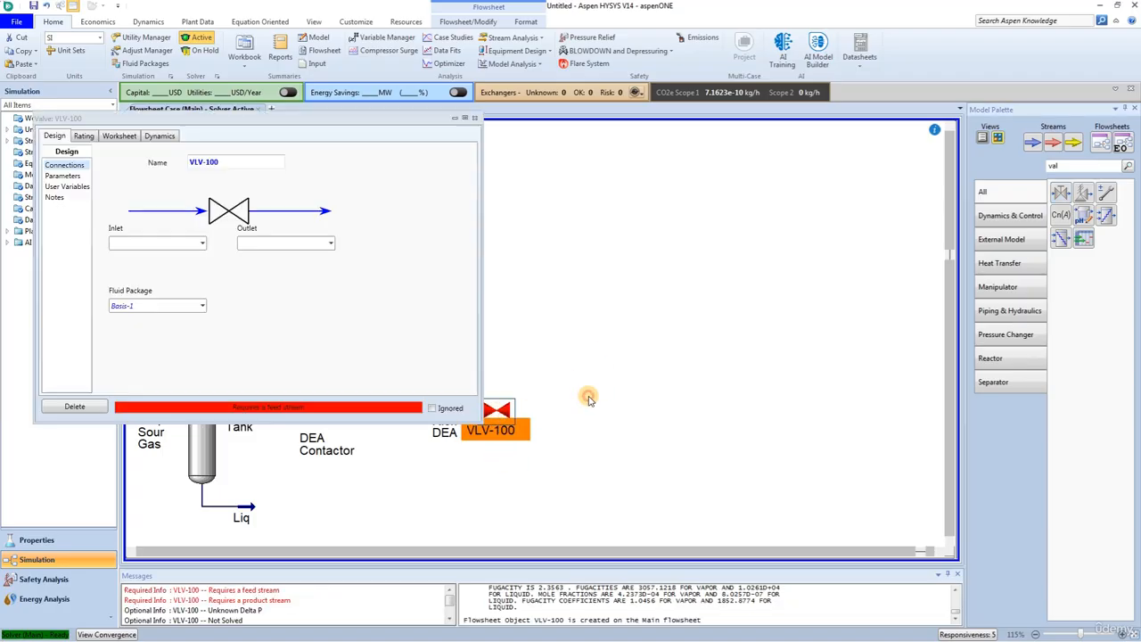
pyautogui.click(233, 160)
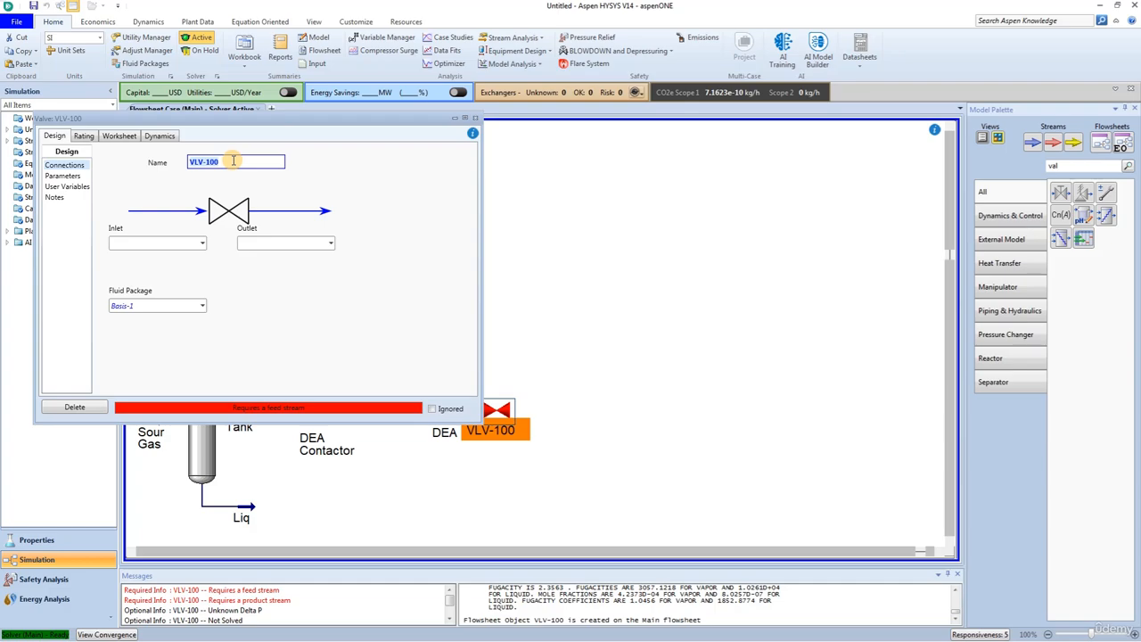
pyautogui.write('Rich V')
pyautogui.press('BackSpace')
pyautogui.write('Valve')
pyautogui.press('Return')
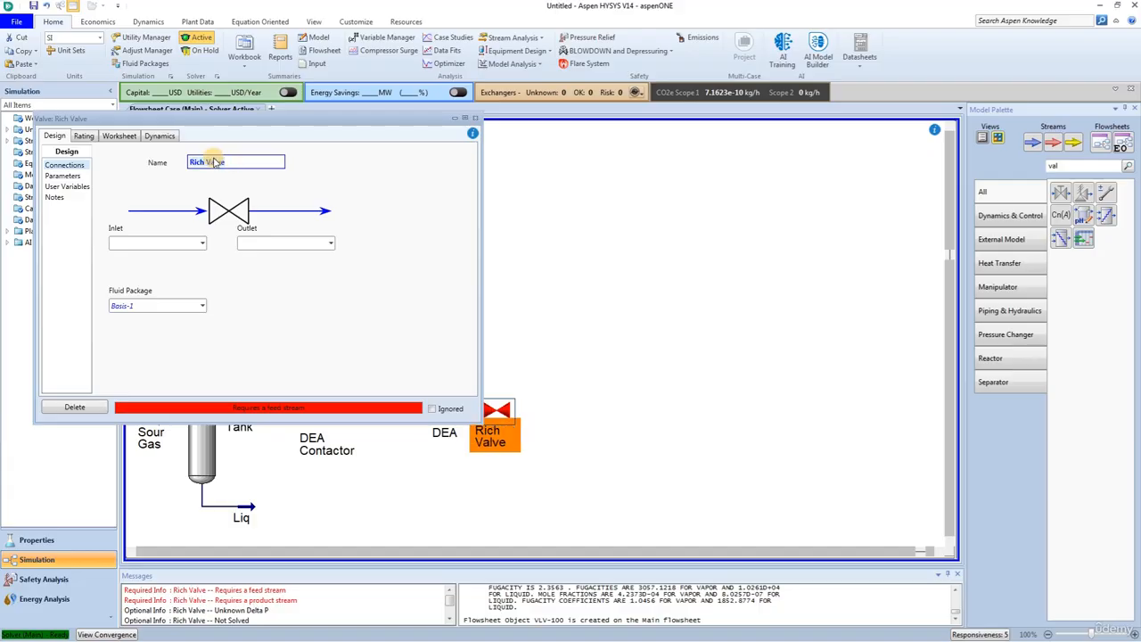
# Step: Assign Rich DEA as the valve's inlet and create an outlet stream named DEA to Flash
pyautogui.click(202, 244)
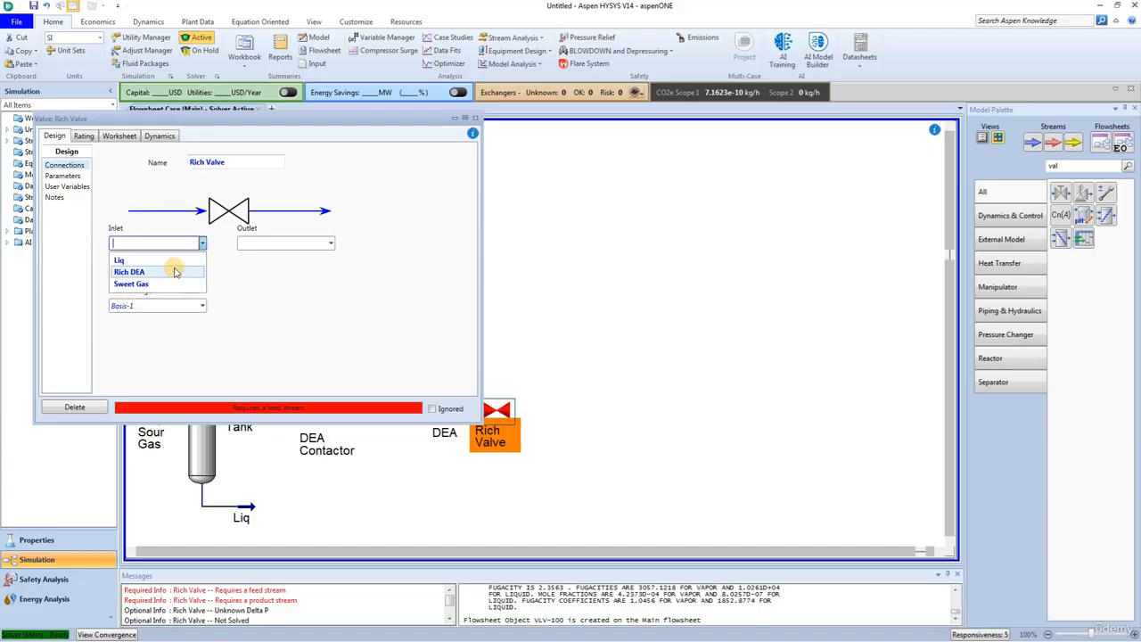
pyautogui.click(130, 272)
pyautogui.click(268, 243)
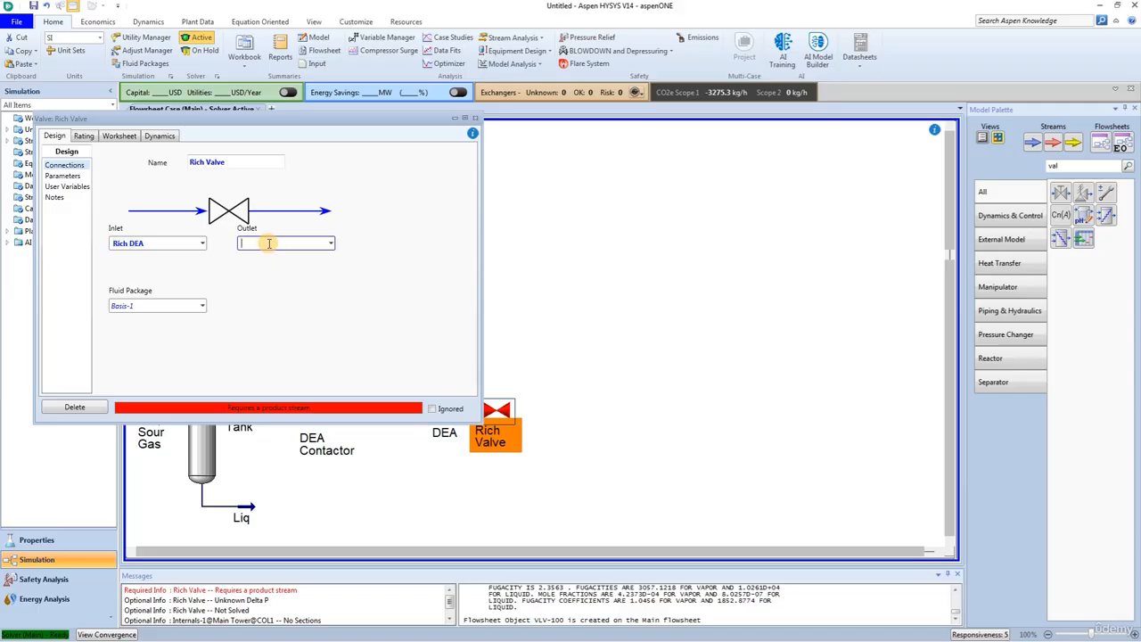
pyautogui.write('DEA to Flash')
pyautogui.press('Return')
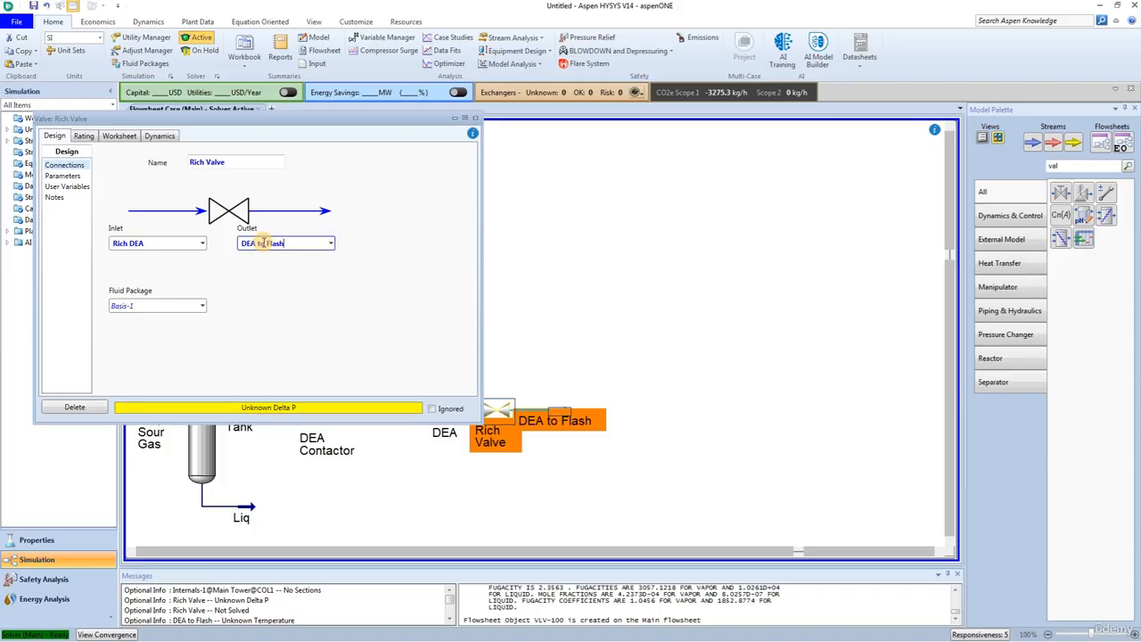
# Step: Set the pressure of the DEA to Flash stream to 620 kPa in the Rich Valve's worksheet
pyautogui.click(119, 136)
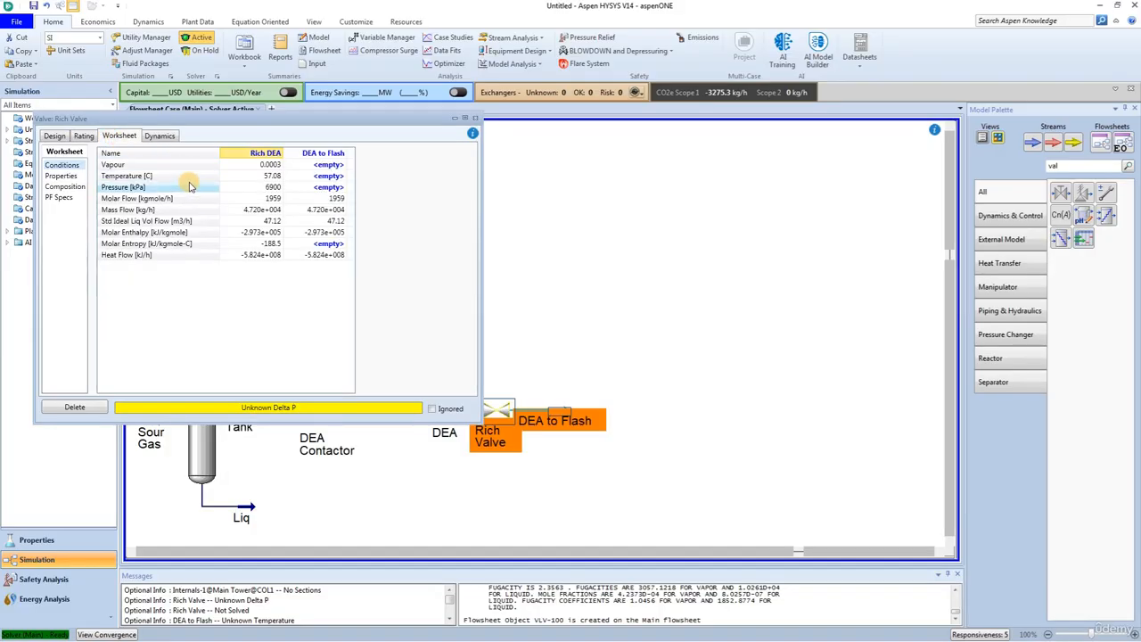
pyautogui.click(329, 178)
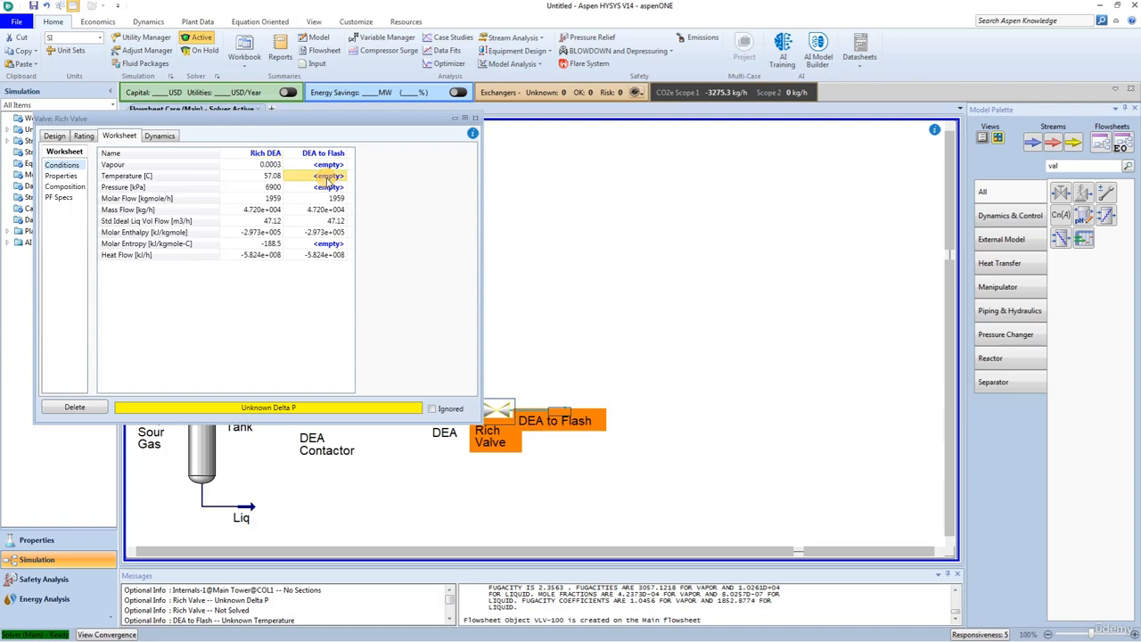
pyautogui.click(328, 187)
pyautogui.write('620')
pyautogui.press('Return')
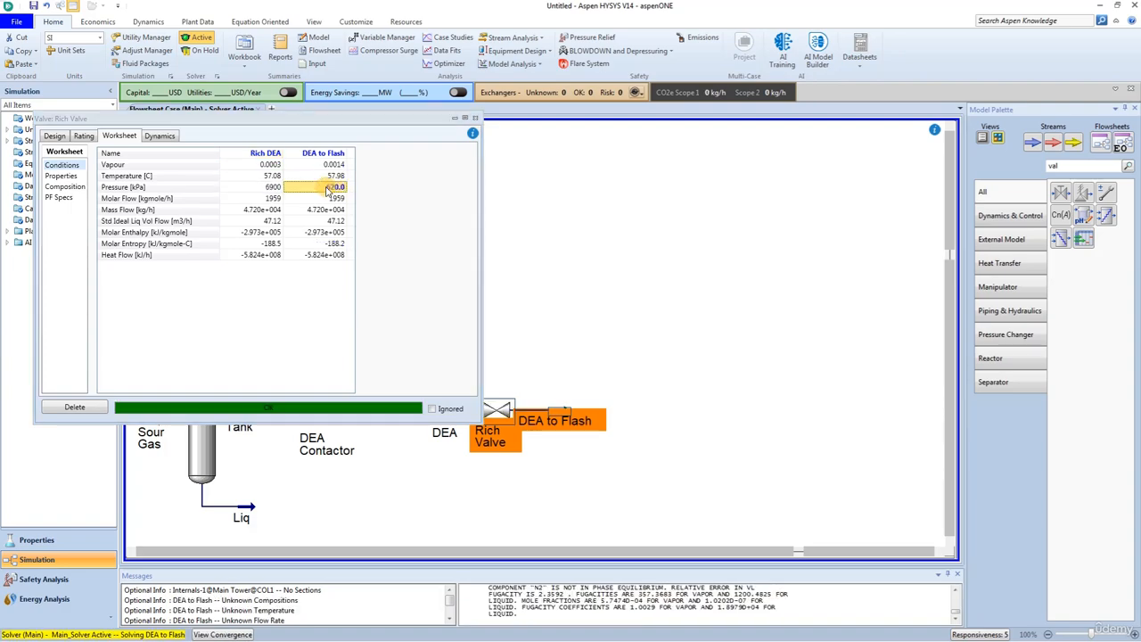
pyautogui.click(471, 117)
pyautogui.click(612, 432)
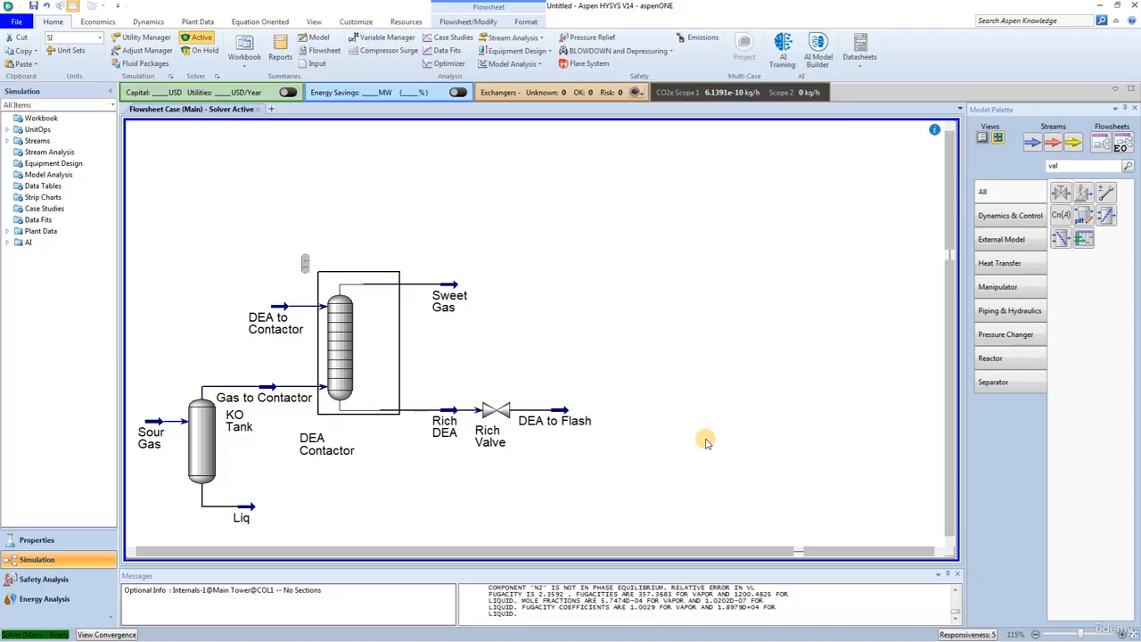
# Step: Find the separator in the model palette, place one beyond the Rich Valve and connect DEA to Flash as its feed
pyautogui.click(1057, 164)
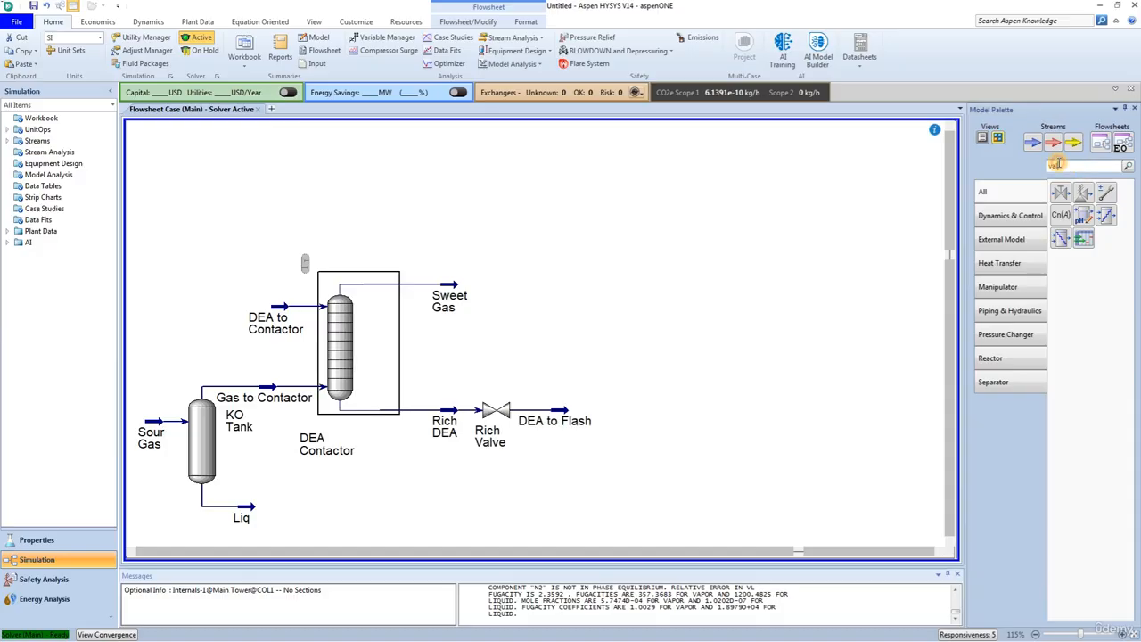
pyautogui.moveTo(1058, 164); pyautogui.dragTo(1026, 167)
pyautogui.write('se')
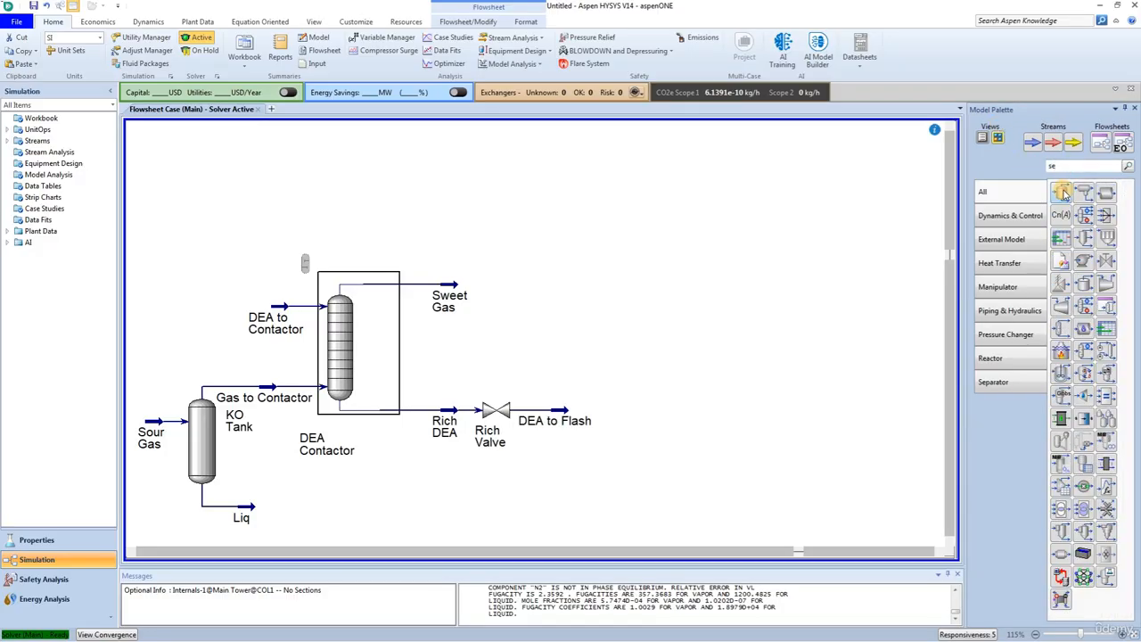
pyautogui.moveTo(1061, 194); pyautogui.dragTo(608, 464)
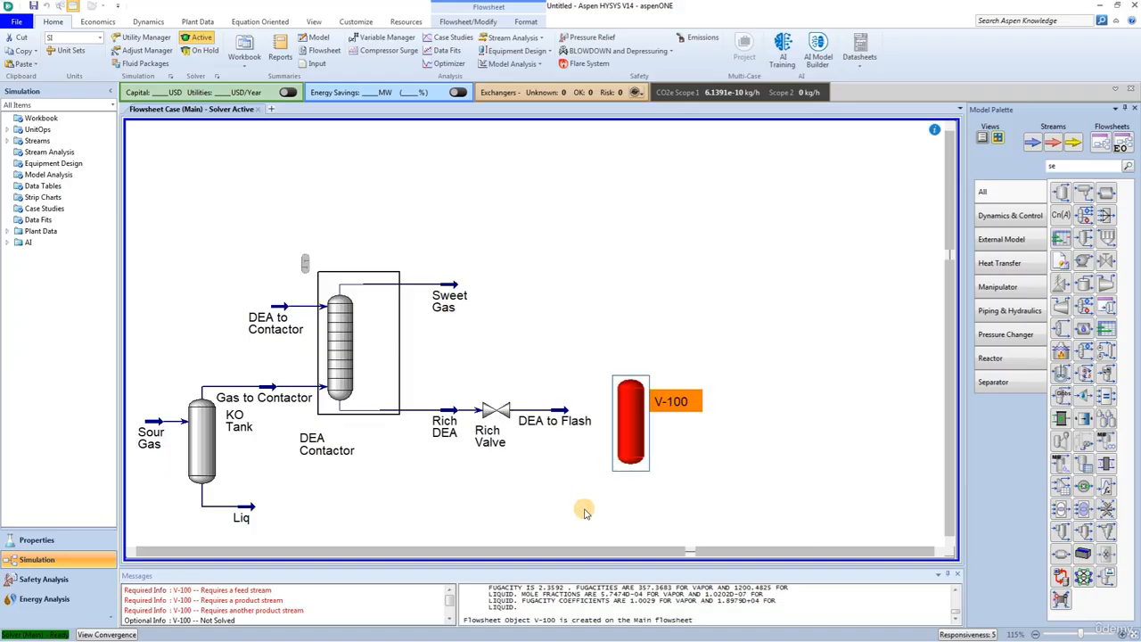
pyautogui.moveTo(563, 412); pyautogui.dragTo(613, 407)
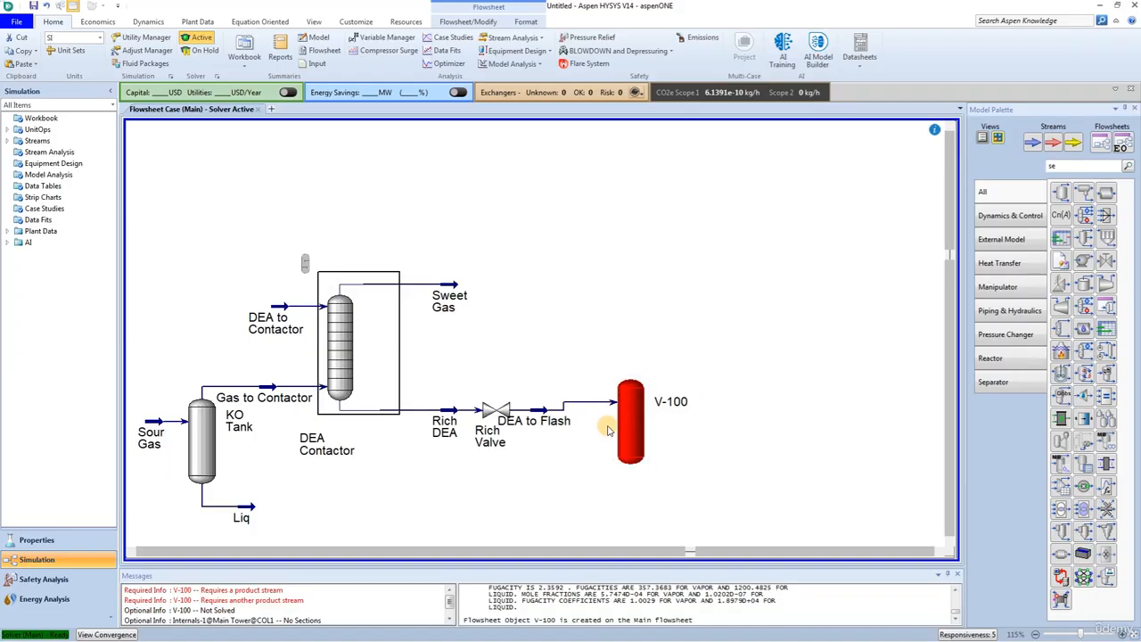
# Step: Rename the new separator as Flash Tank
pyautogui.doubleClick(635, 422)
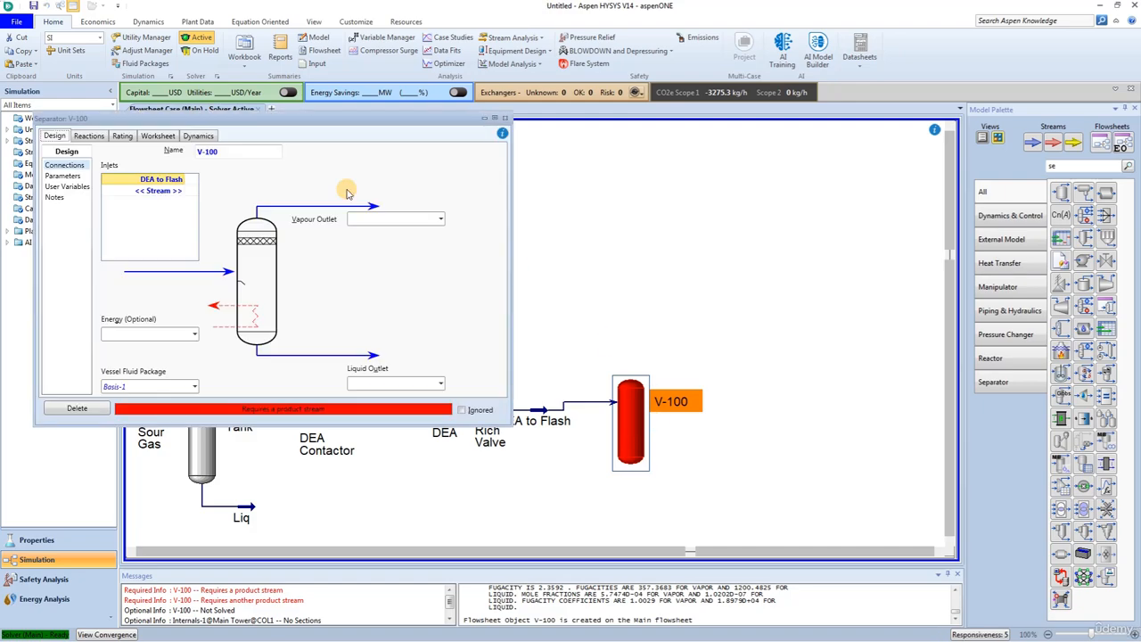
pyautogui.click(230, 152)
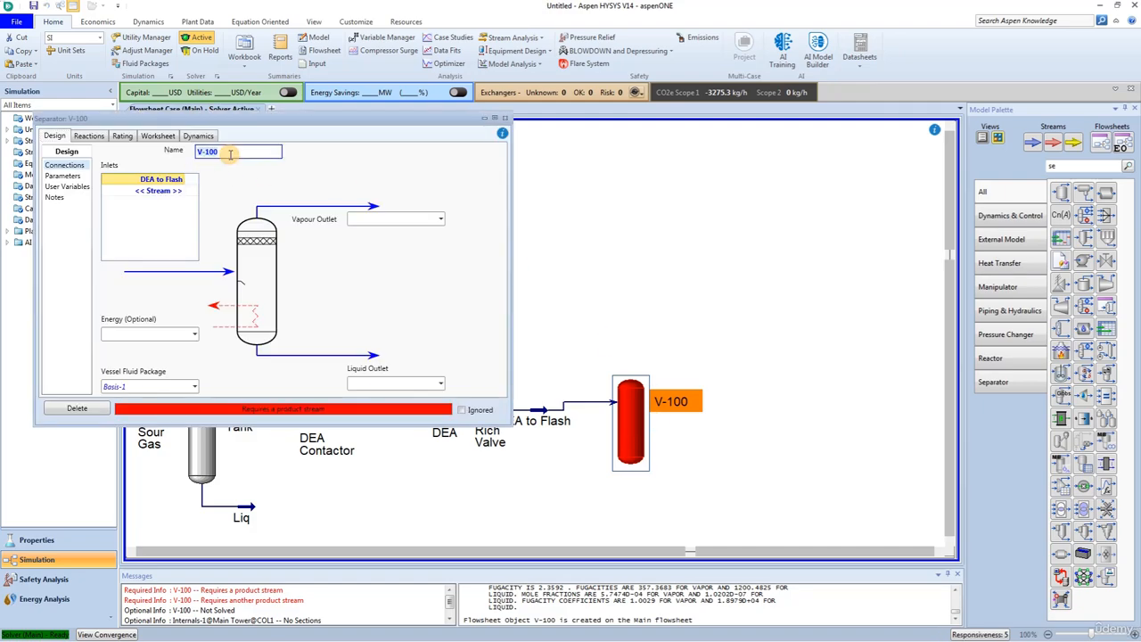
pyautogui.write('Flash Tank')
pyautogui.press('Return')
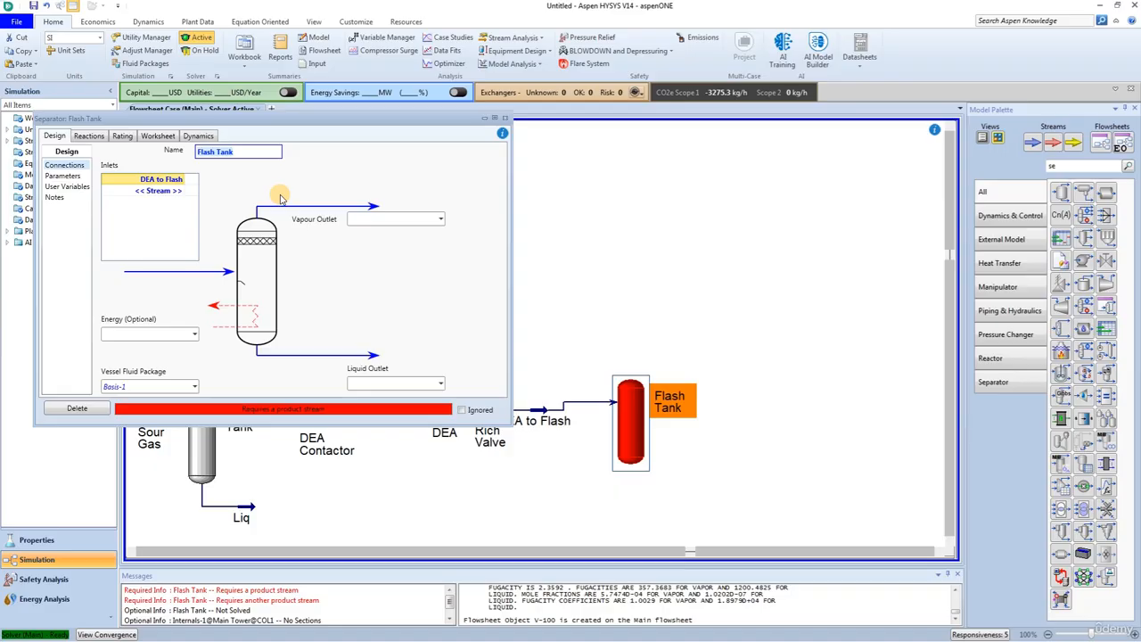
# Step: Create the Flash Tank's vapour outlet stream Flash Vap and its liquid outlet stream Rich to L/R
pyautogui.click(354, 219)
pyautogui.write('Fla')
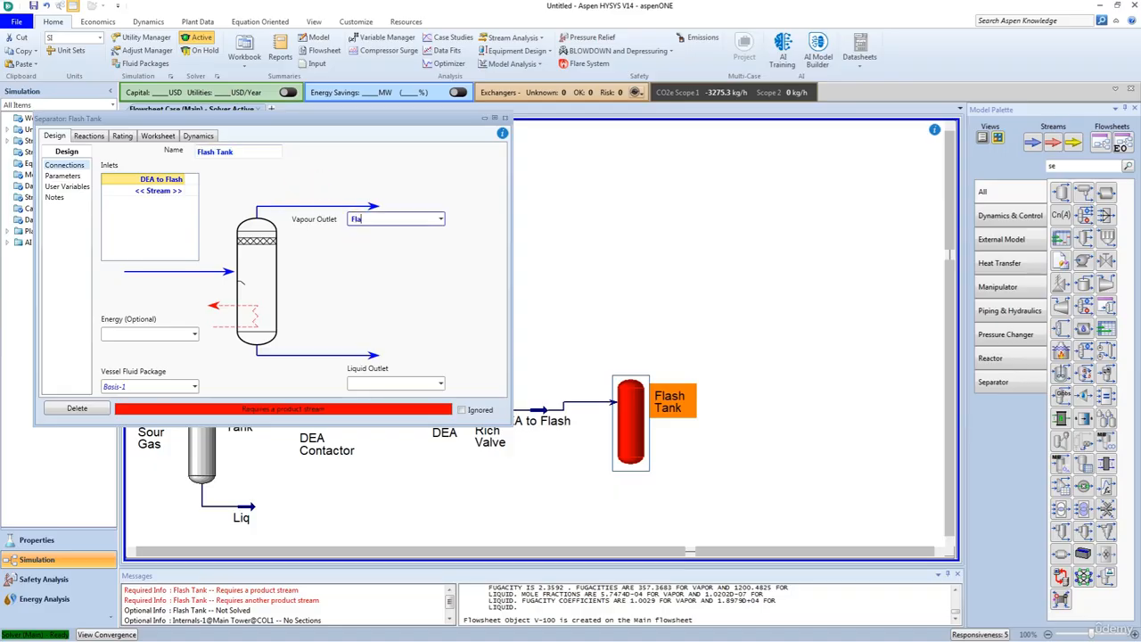
pyautogui.write('sh Vap')
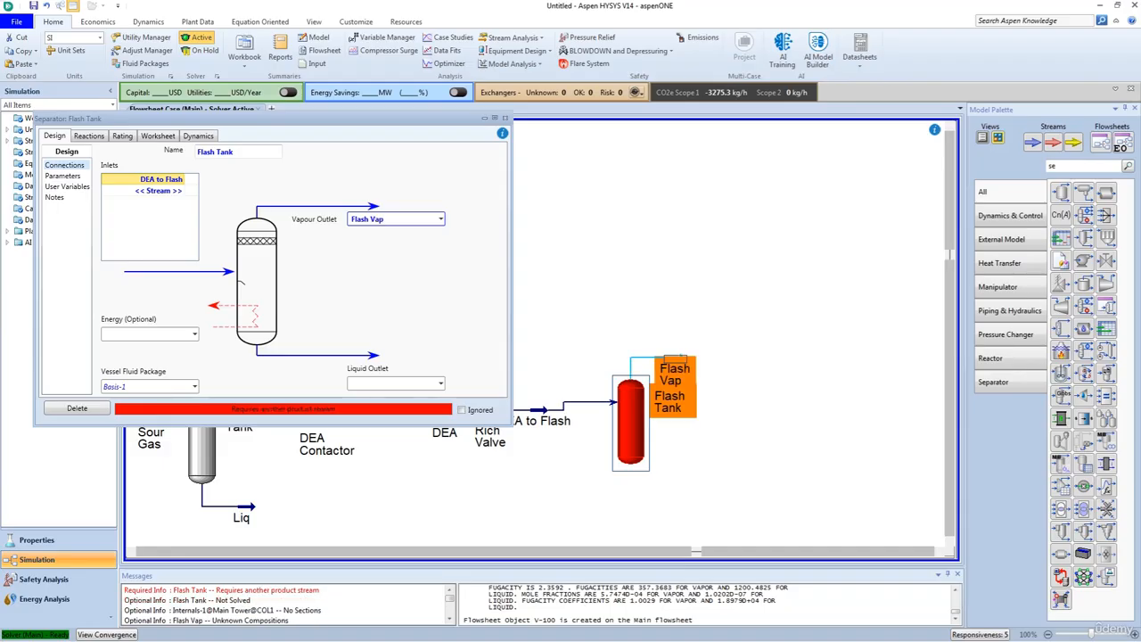
pyautogui.click(372, 382)
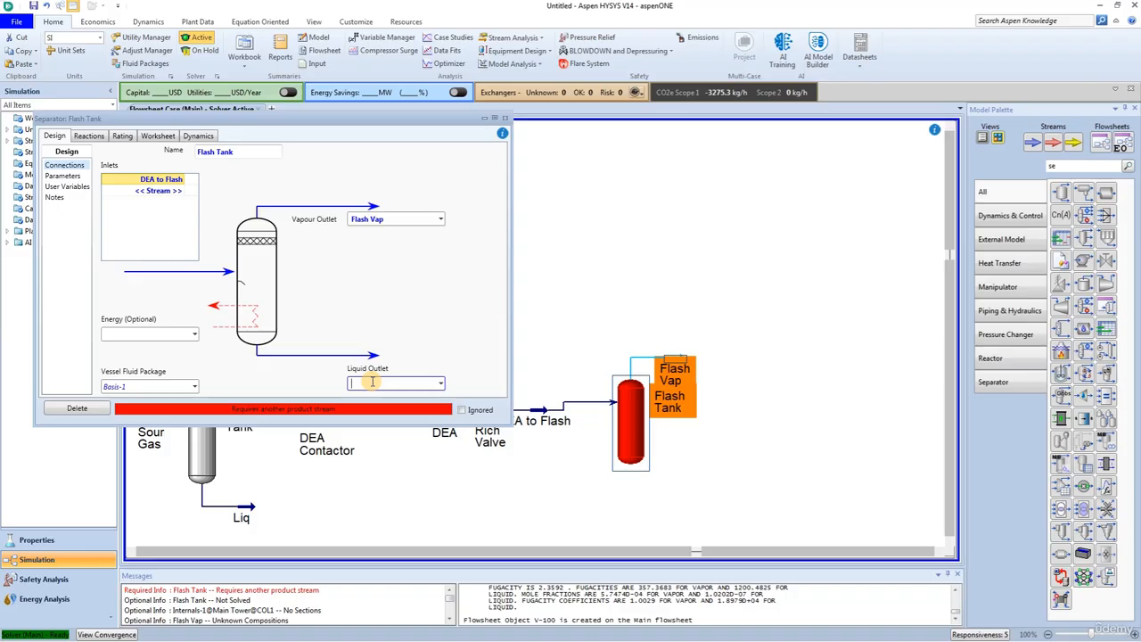
pyautogui.write('Rich to L/R')
pyautogui.press('Return')
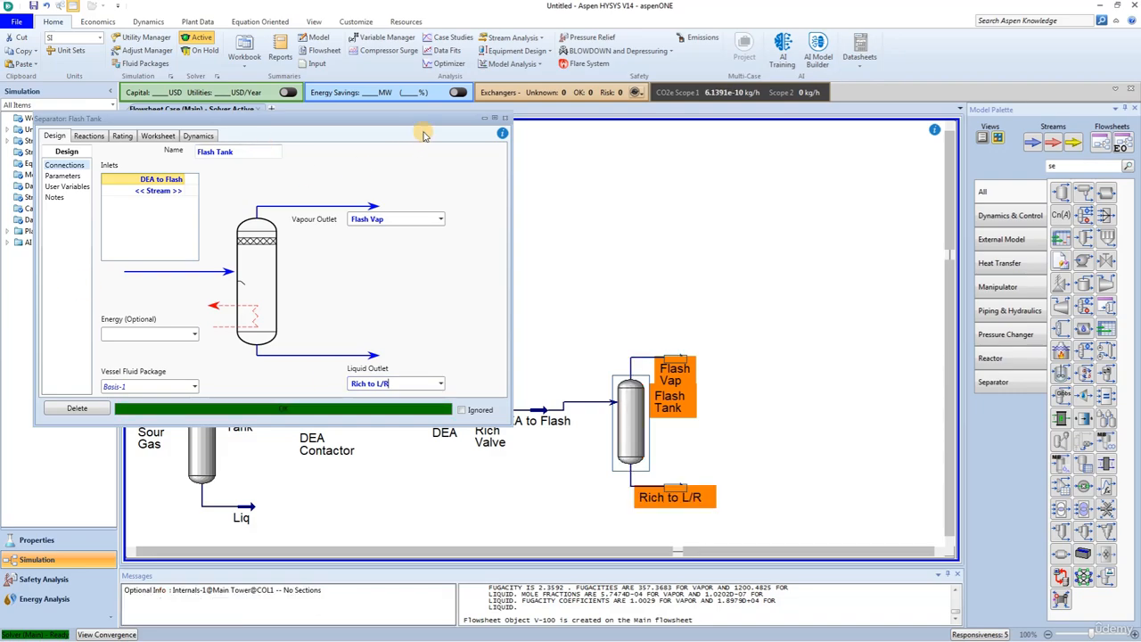
# Step: Shift the Flash Tank slightly down on the flowsheet to line it up with the DEA to Flash stream
pyautogui.click(505, 118)
pyautogui.moveTo(630, 428); pyautogui.dragTo(631, 436)
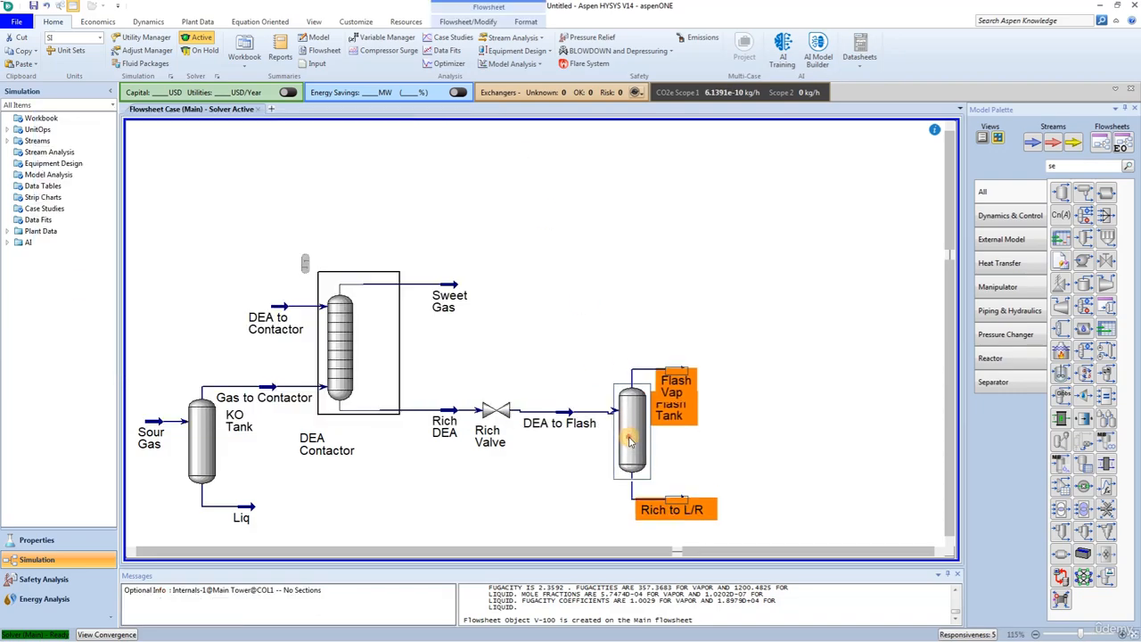
pyautogui.click(721, 470)
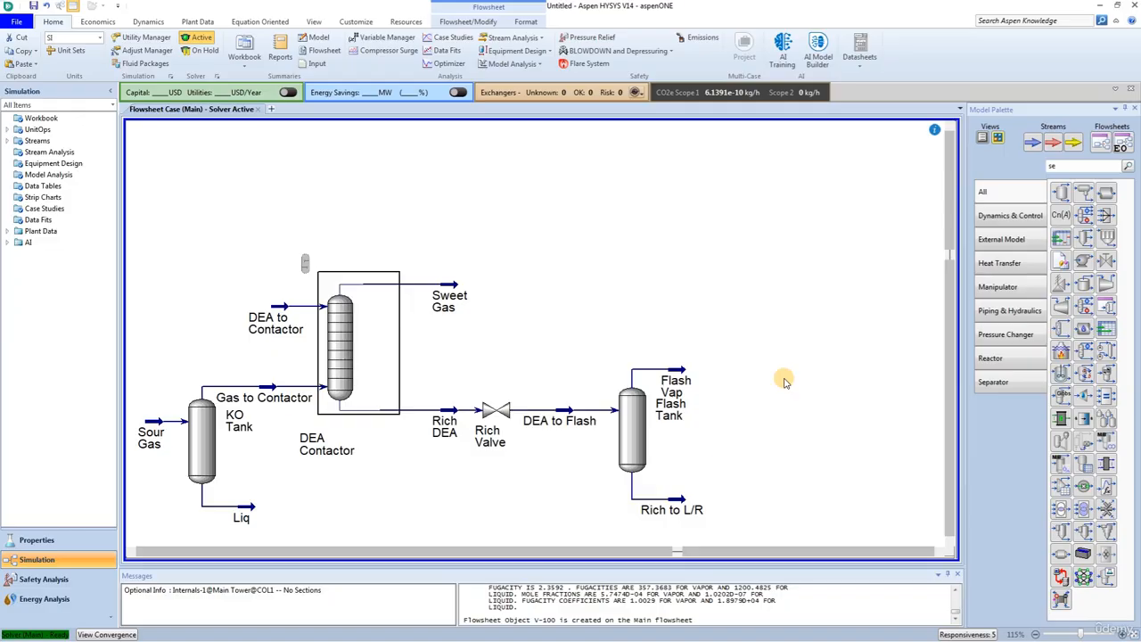
# Step: Find the heat exchanger in the model palette and place one just after the Rich to L/R stream
pyautogui.click(1061, 165)
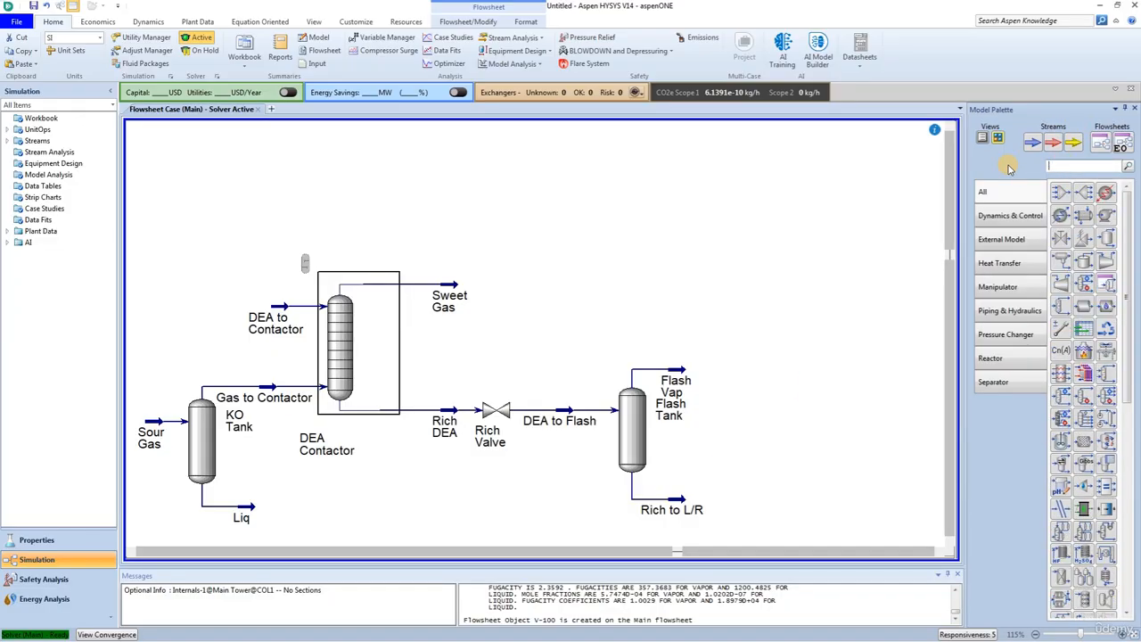
pyautogui.write('hea')
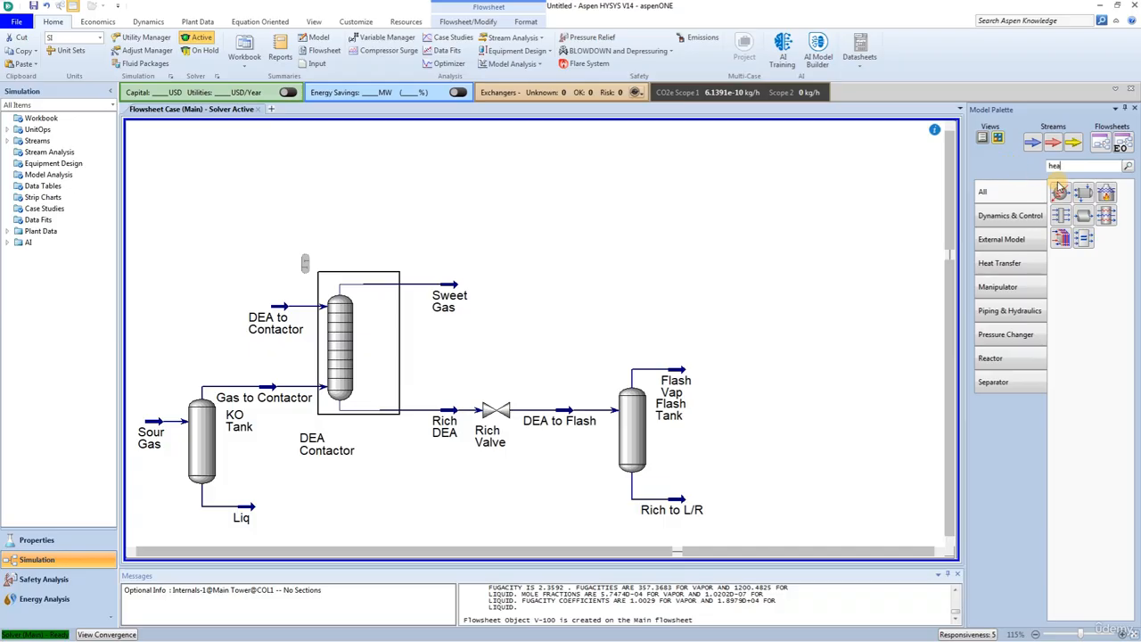
pyautogui.moveTo(1084, 192); pyautogui.dragTo(716, 513)
# Step: Rename the new heat exchanger as L/R HX
pyautogui.doubleClick(736, 501)
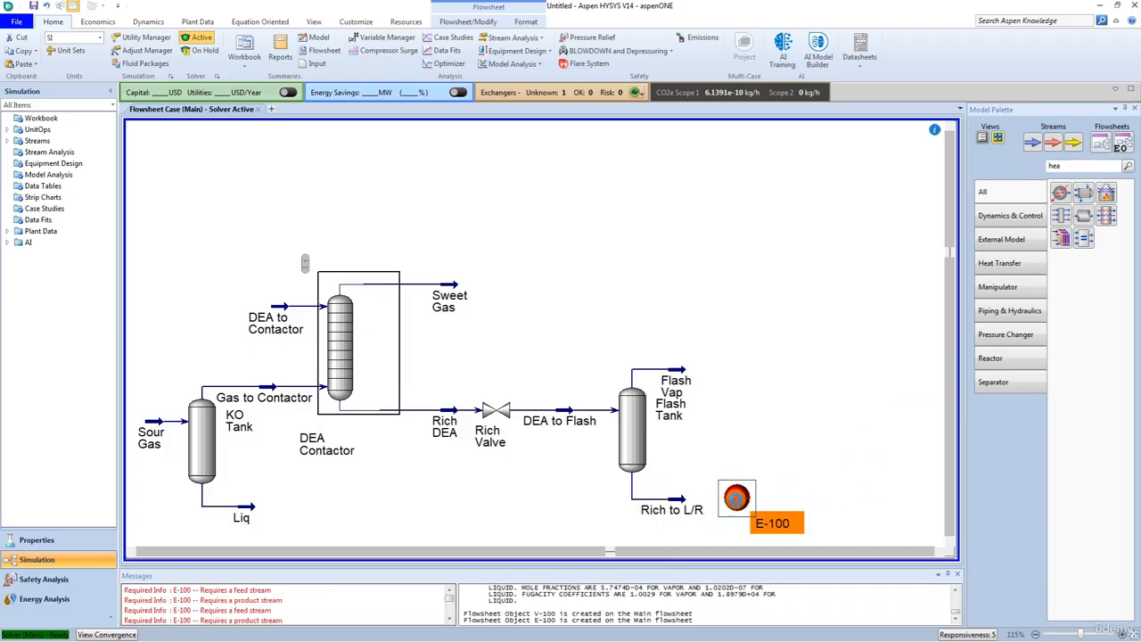
pyautogui.click(327, 155)
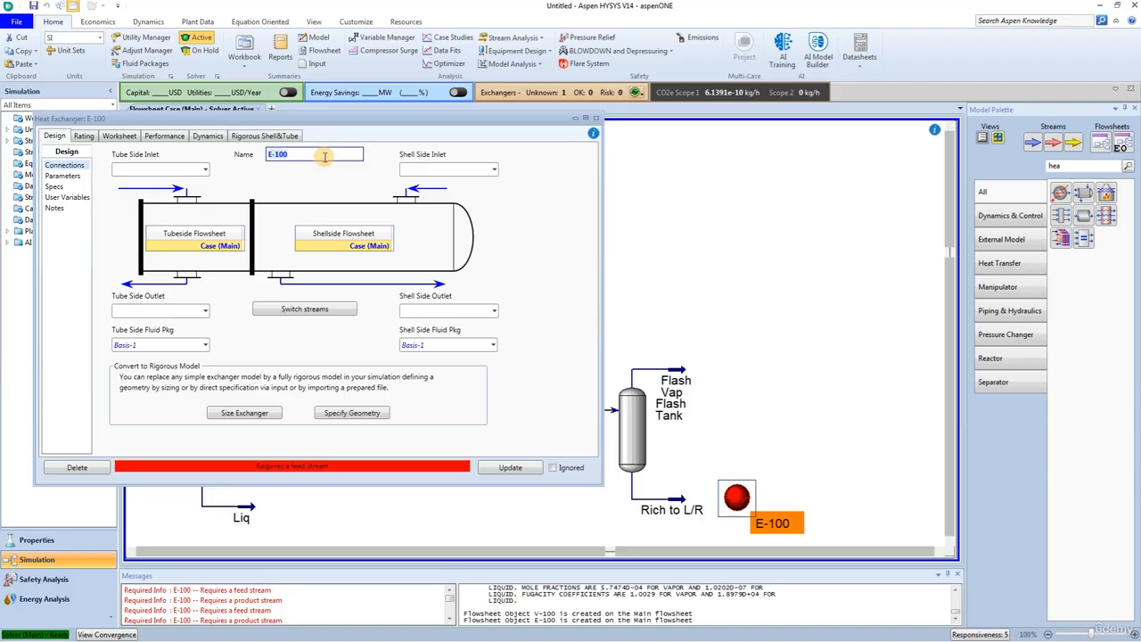
pyautogui.write('L/R HX')
pyautogui.press('Return')
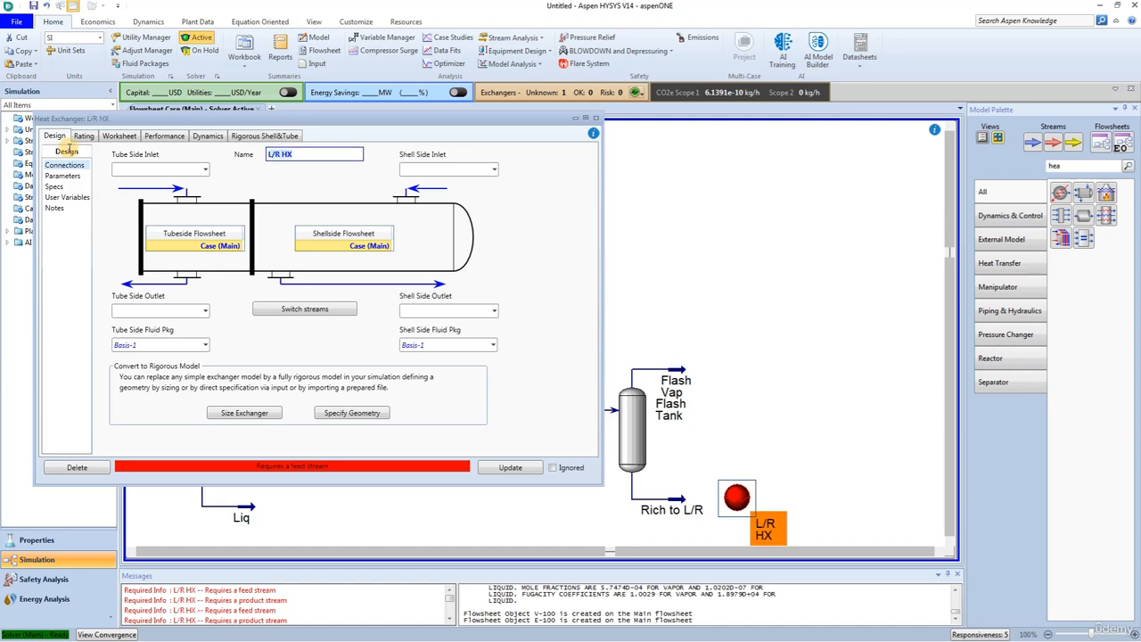
# Step: Assign Rich to L/R as the exchanger's tube side inlet and create a tube side outlet stream named Regen Feed
pyautogui.click(205, 169)
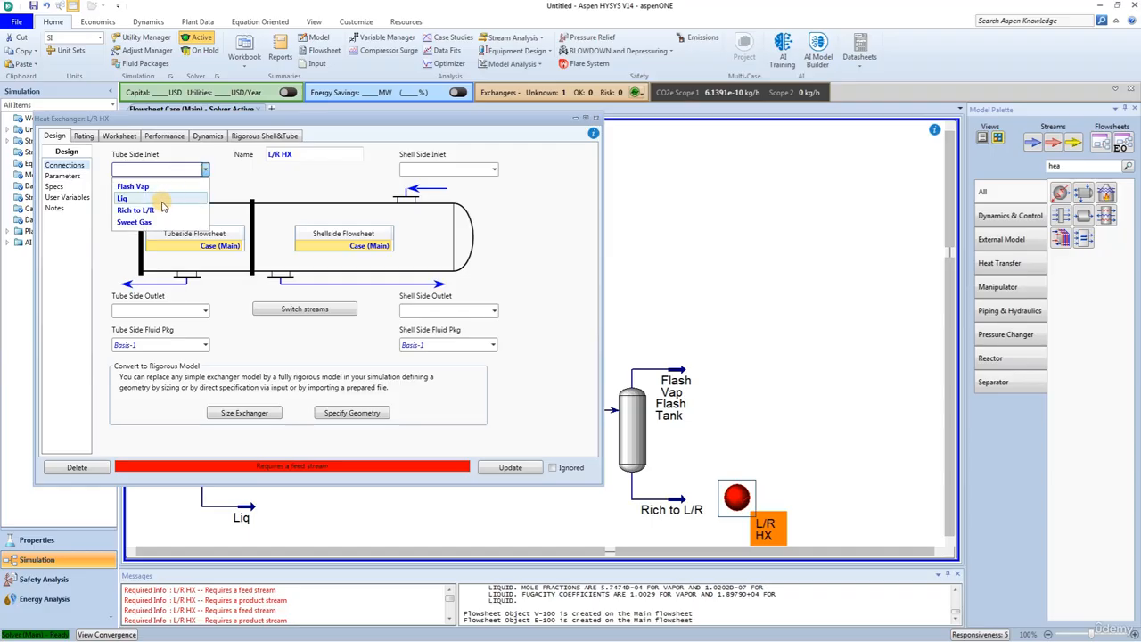
pyautogui.click(158, 210)
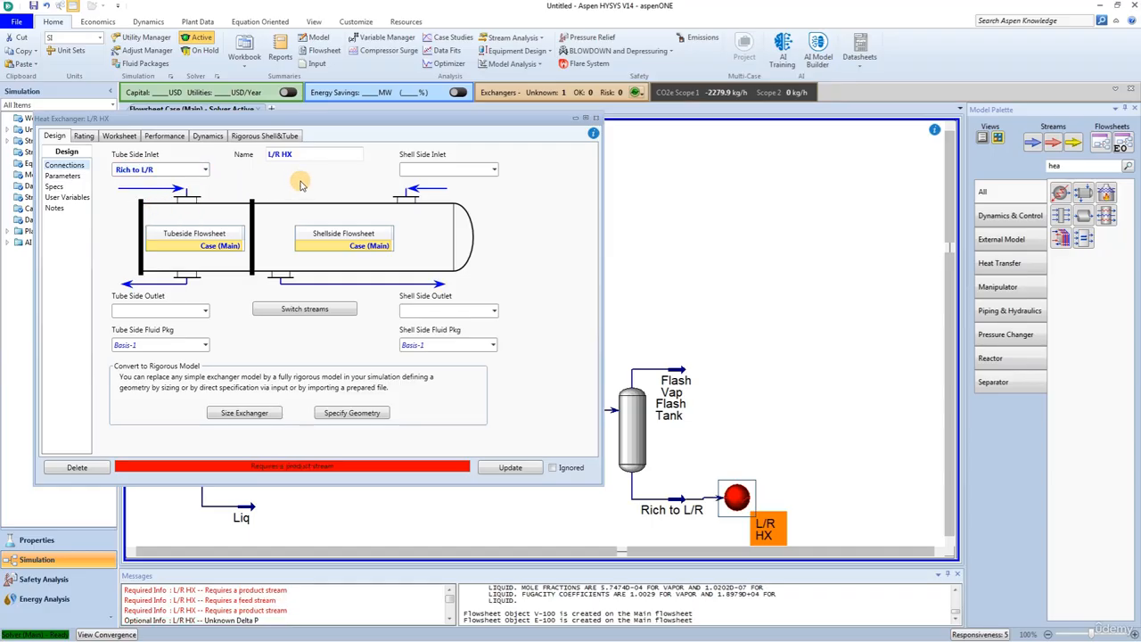
pyautogui.click(137, 308)
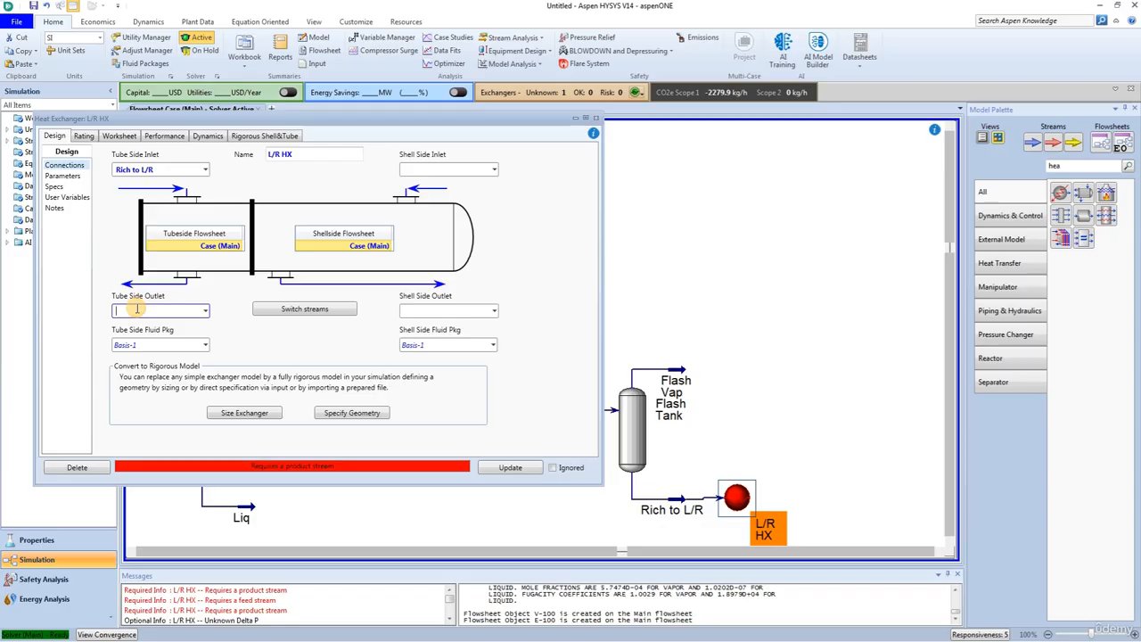
pyautogui.write('Regen Feed')
pyautogui.press('Return')
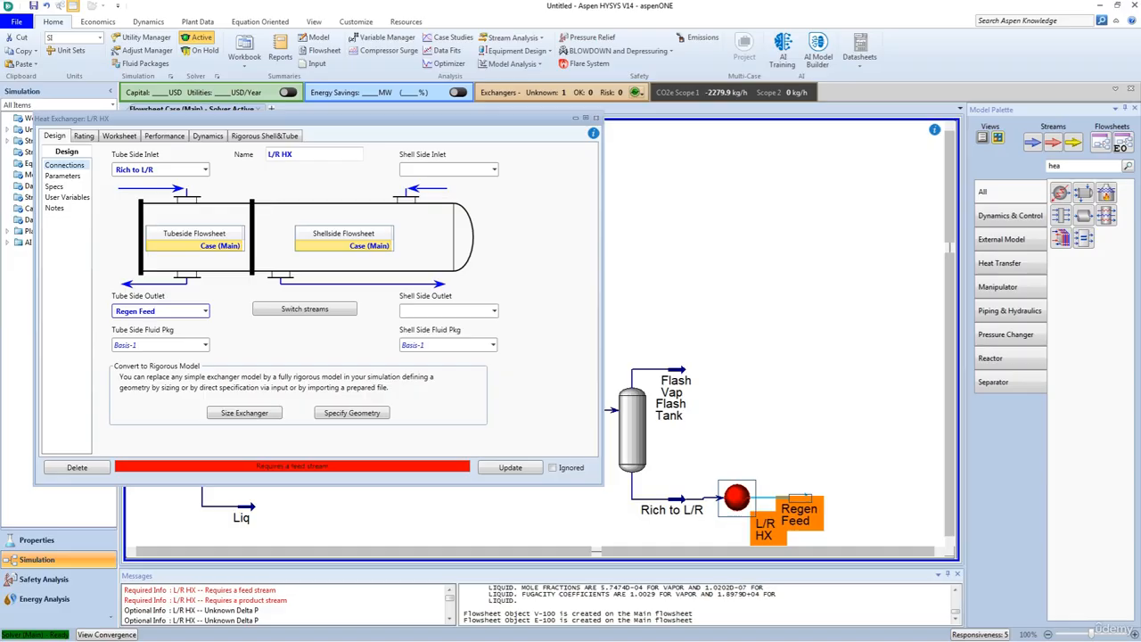
# Step: Create the exchanger's shell side inlet stream Regen Btms and its shell side outlet stream Lean from L/R
pyautogui.click(425, 168)
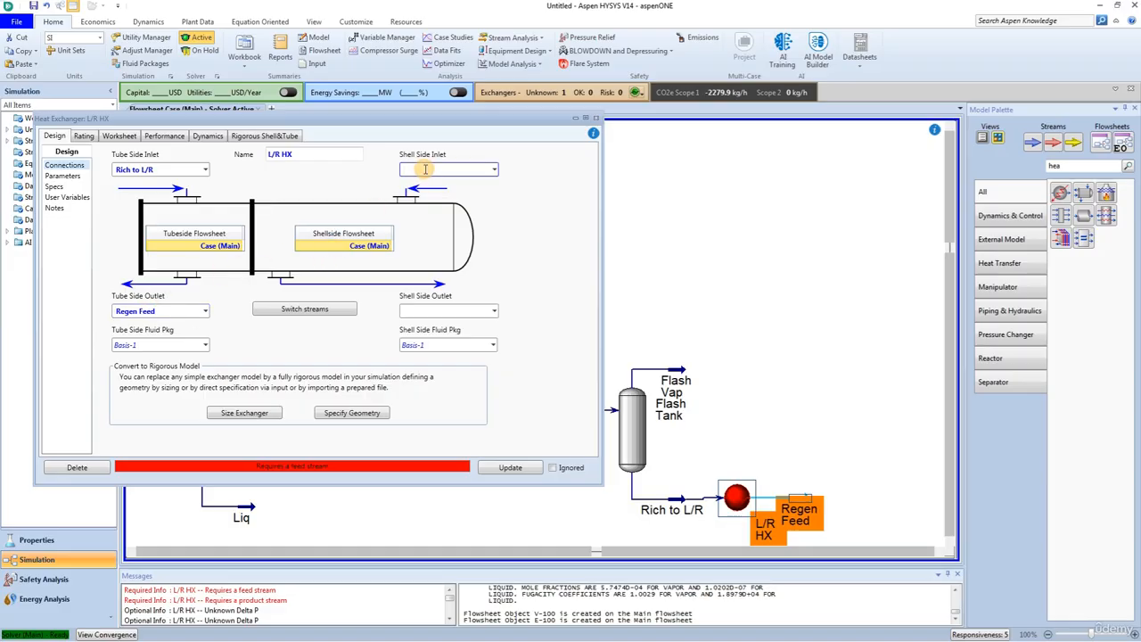
pyautogui.write('Regen Btms')
pyautogui.click(493, 311)
pyautogui.click(451, 309)
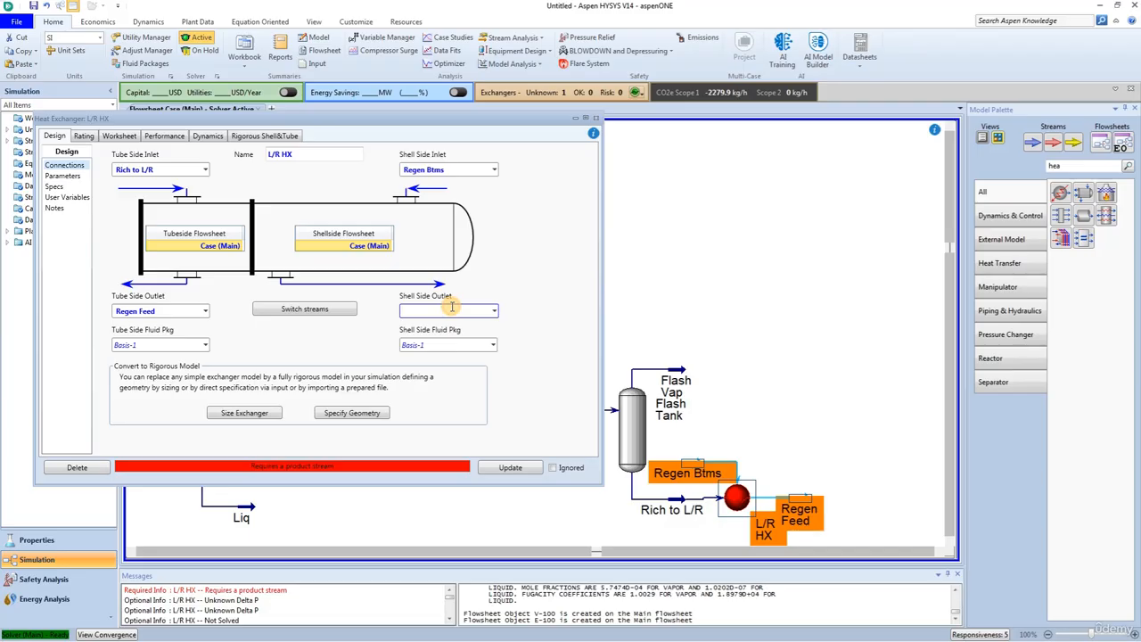
pyautogui.write('Lean')
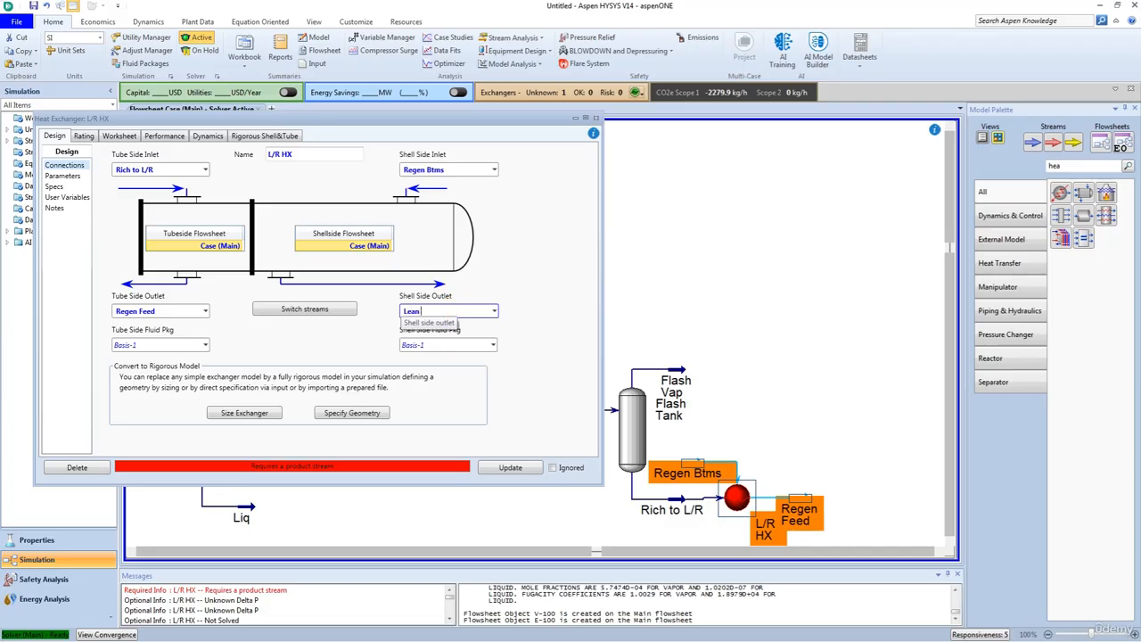
pyautogui.write(' From L/R')
pyautogui.press('Return')
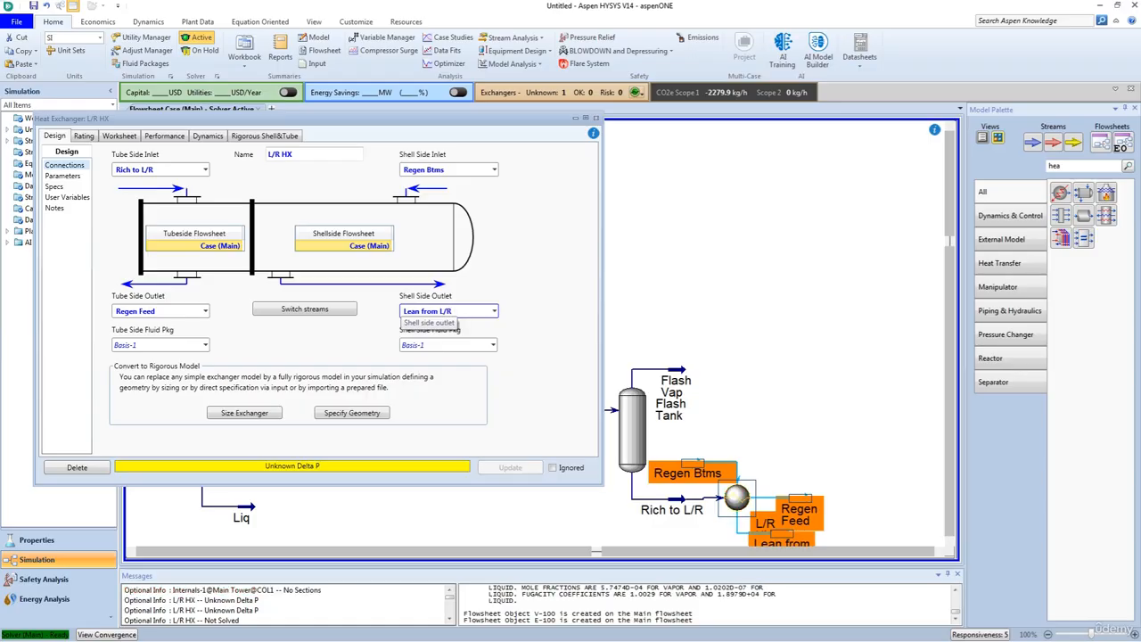
# Step: Switch the L/R HX to the Simple Weighted model and set its shell-side pressure drop to 69 kPa
pyautogui.click(61, 175)
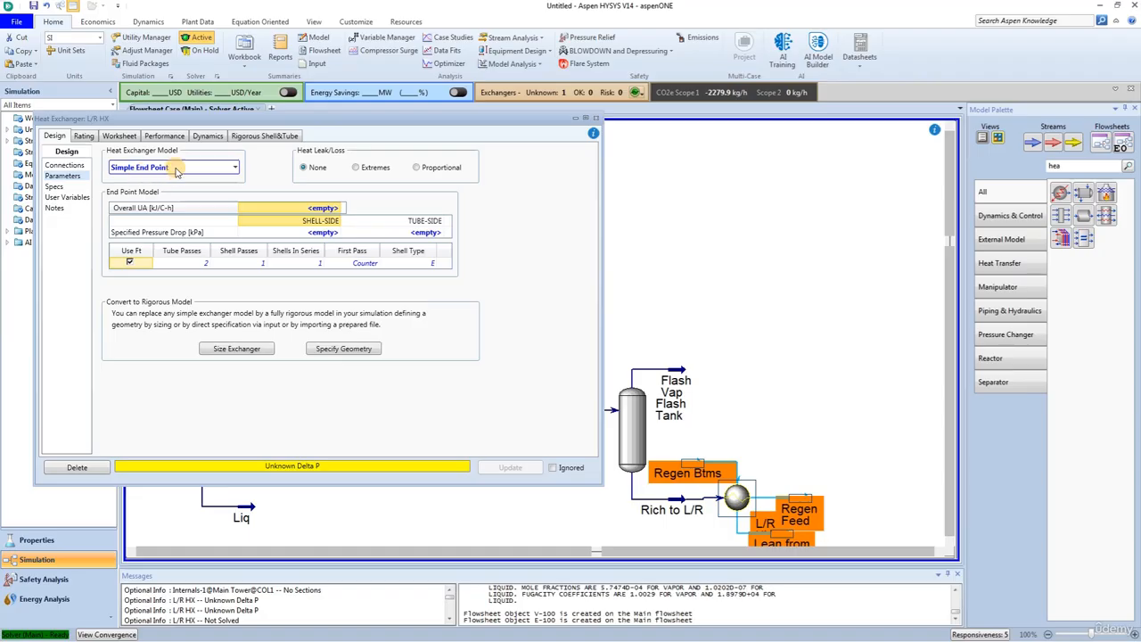
pyautogui.click(231, 169)
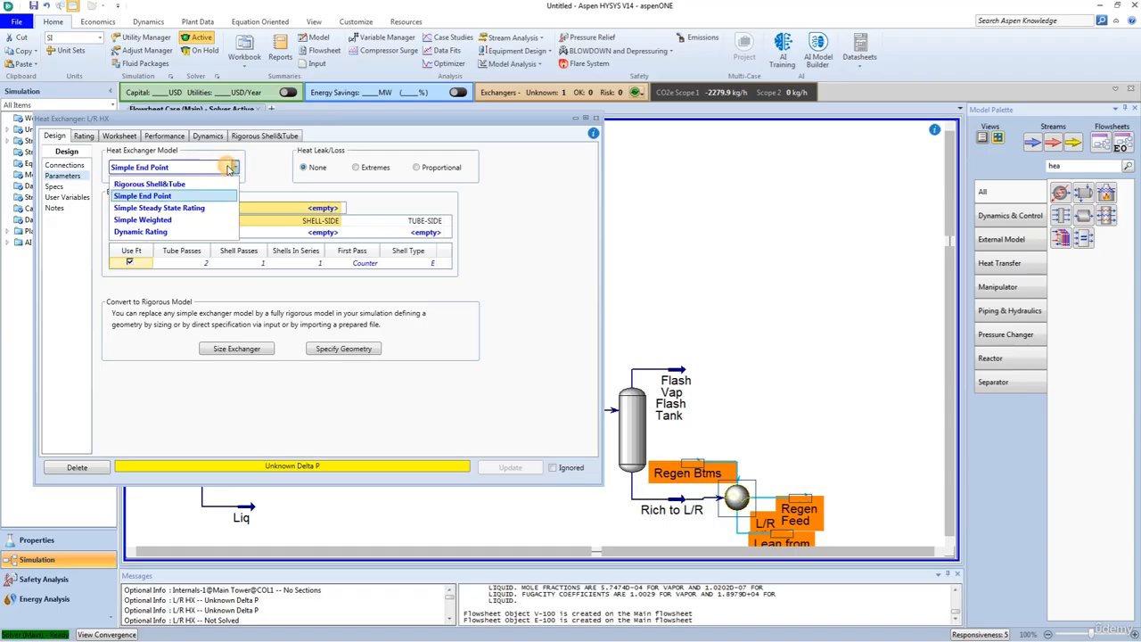
pyautogui.click(161, 219)
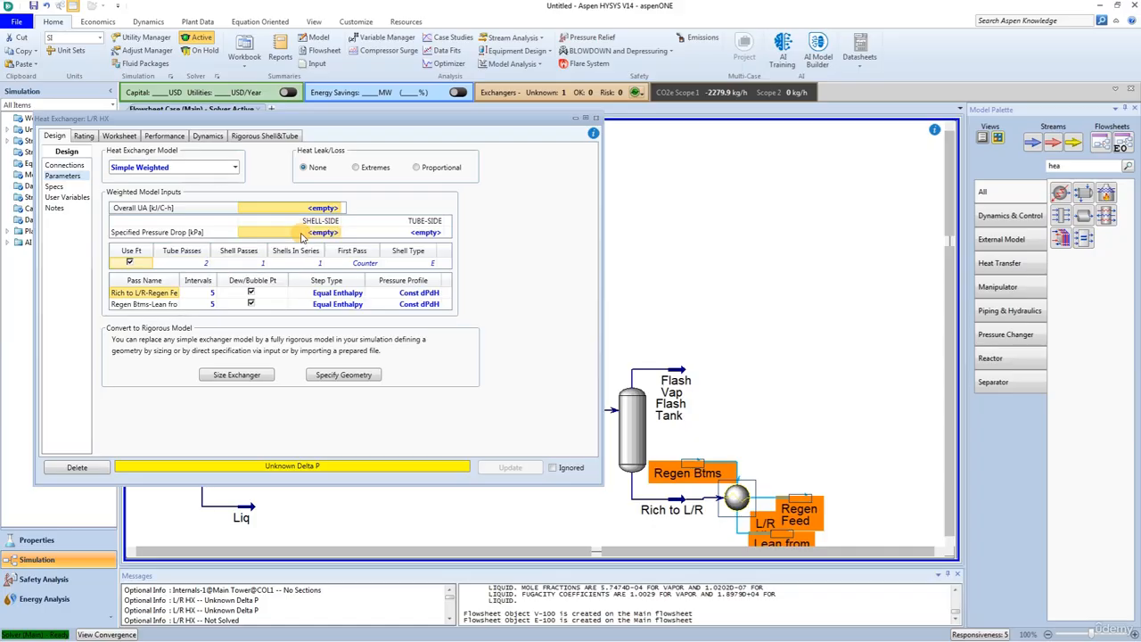
pyautogui.click(301, 234)
pyautogui.write('69')
pyautogui.press('Return')
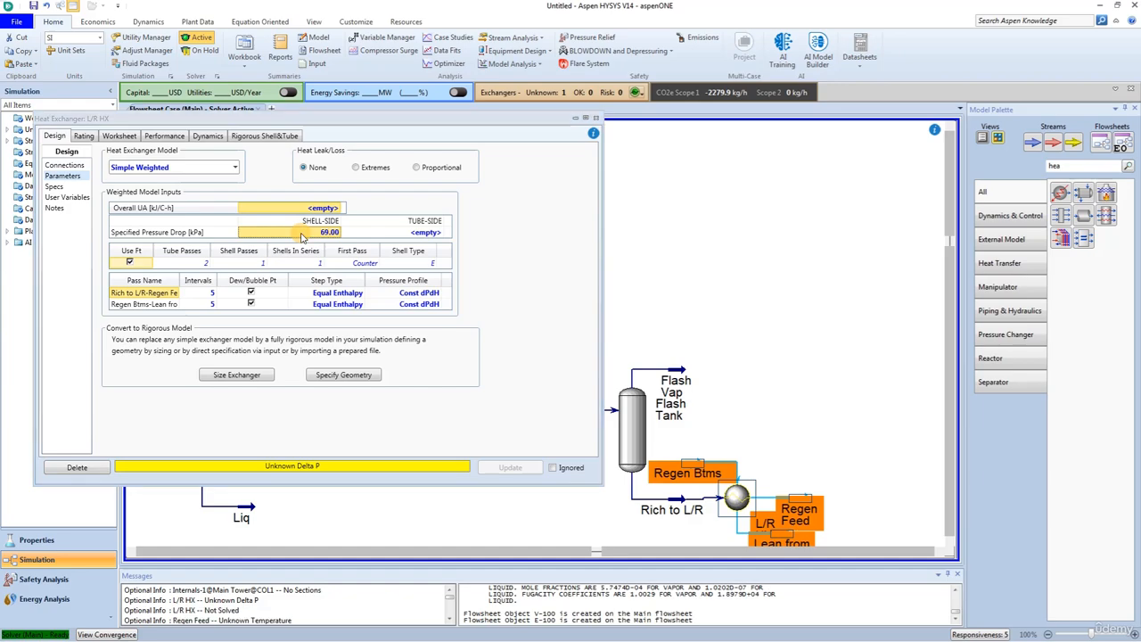
# Step: Set the tube-side pressure drop of the L/R HX exchanger to 69 kPa
pyautogui.click(417, 233)
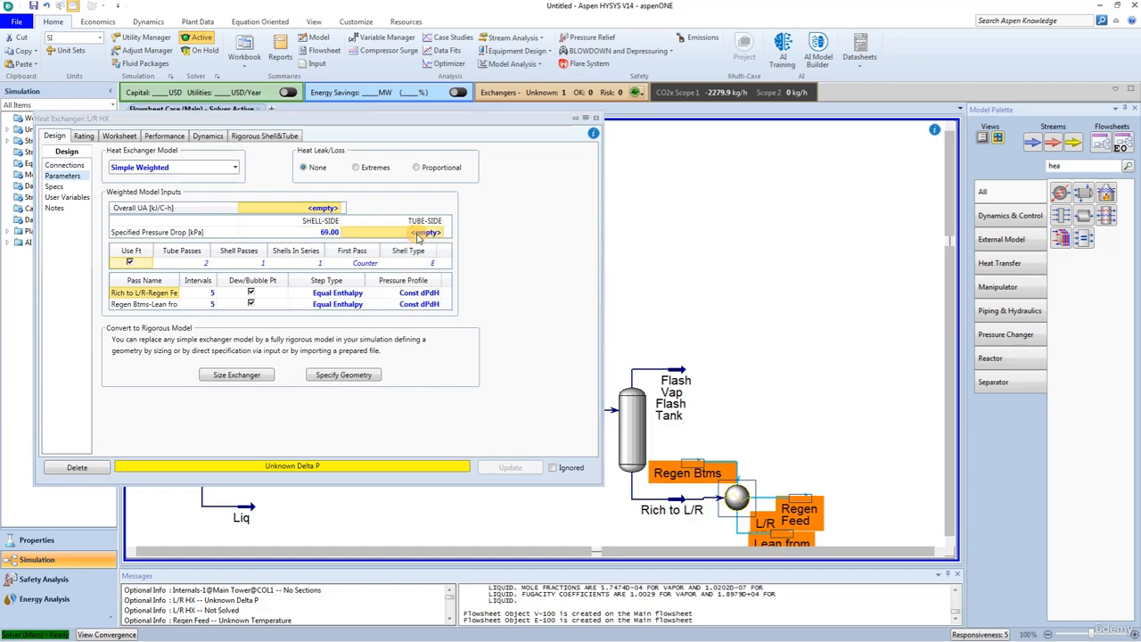
pyautogui.write('69')
pyautogui.press('Return')
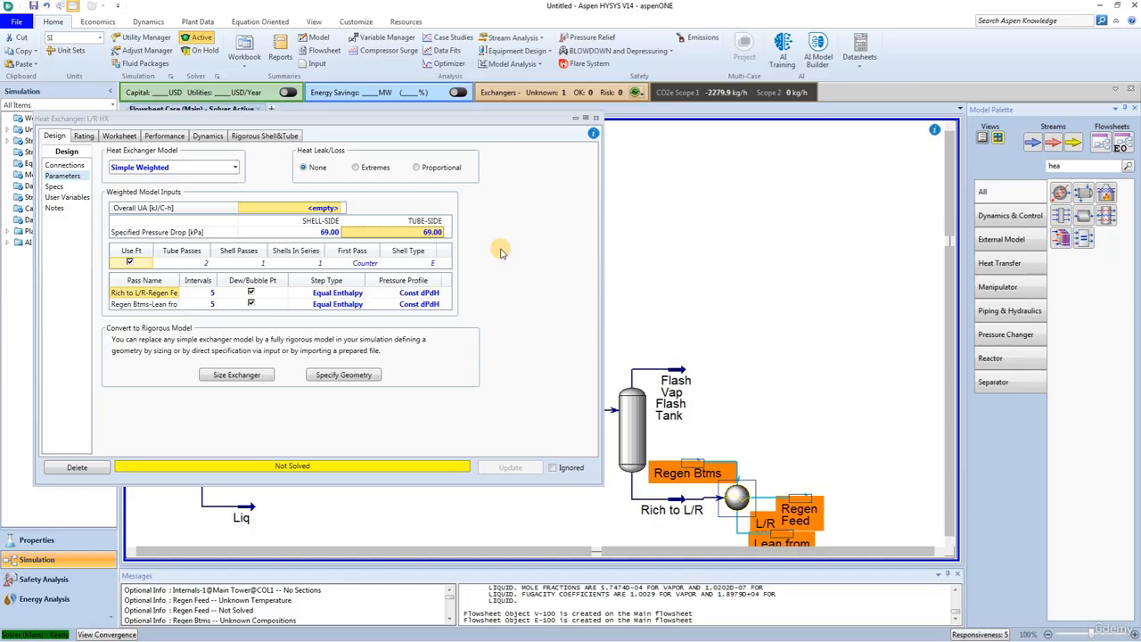
# Step: Set the Regen Feed stream temperature to 95 °C in the exchanger's stream conditions
pyautogui.click(119, 135)
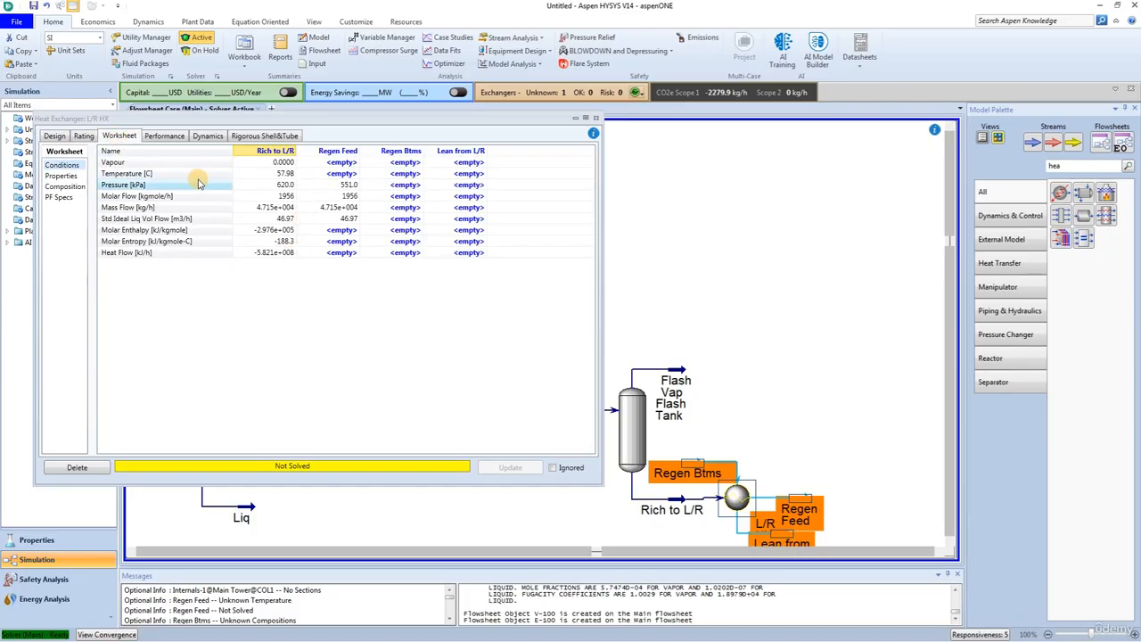
pyautogui.moveTo(250, 181)
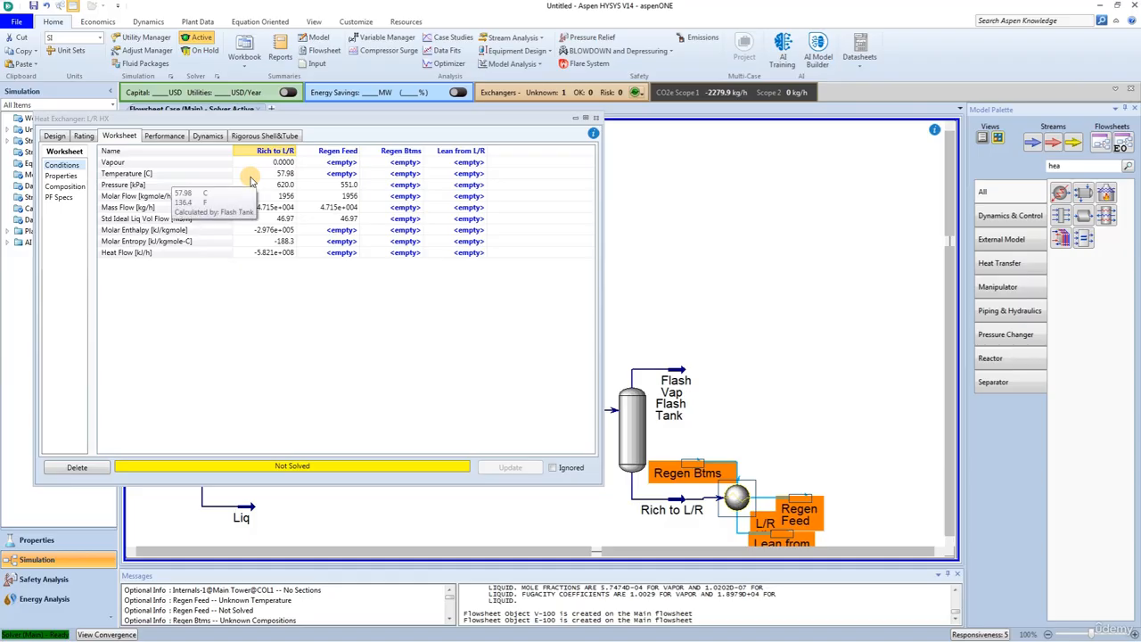
pyautogui.click(335, 177)
pyautogui.write('95')
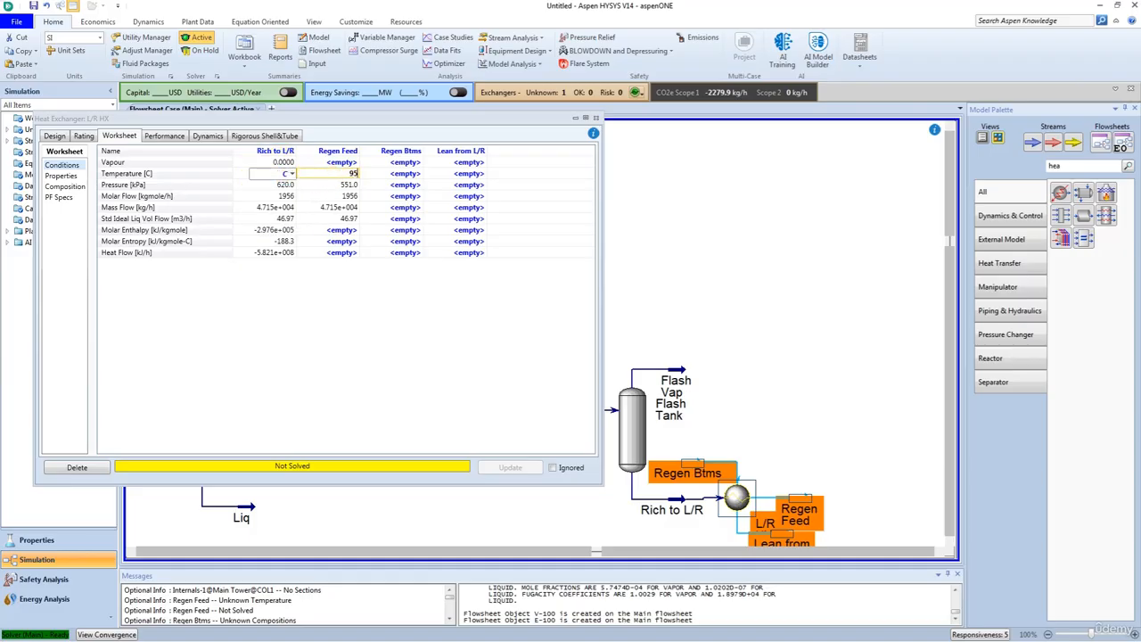
pyautogui.press('Return')
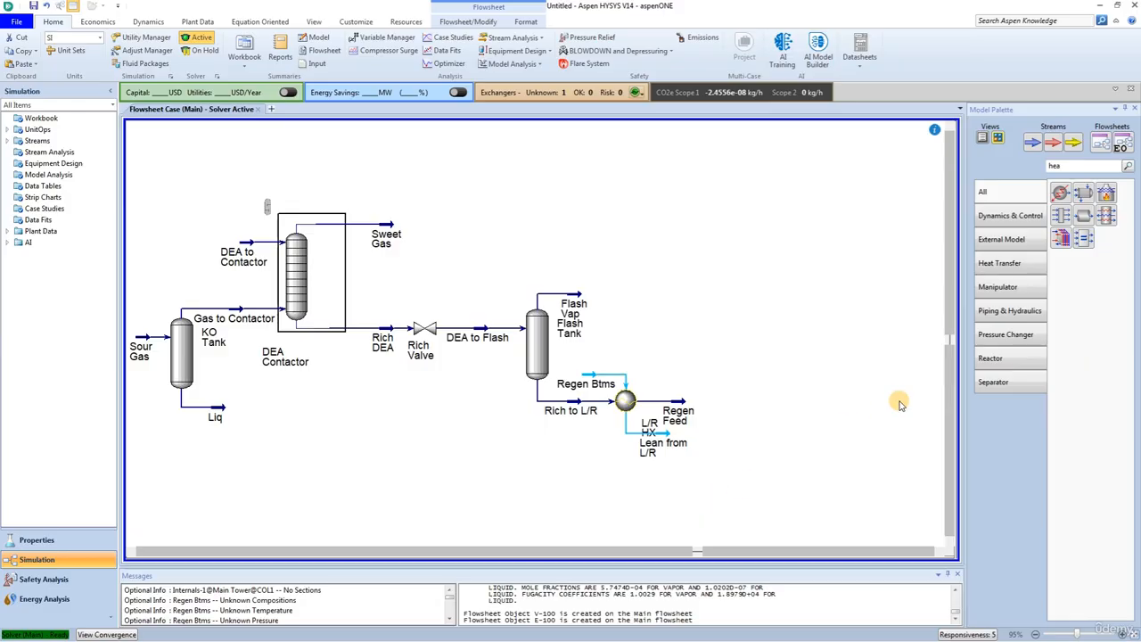
# Step: Find the distillation column in the model palette and place it beside the Regen Feed stream on the flowsheet
pyautogui.doubleClick(1057, 167)
pyautogui.write('dis')
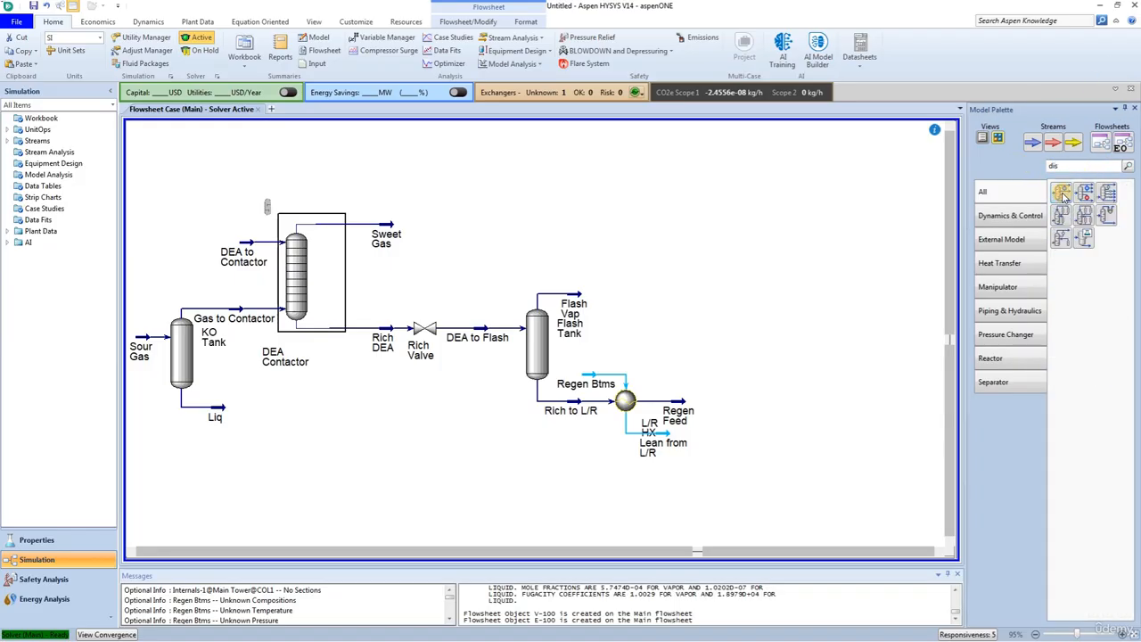
pyautogui.moveTo(1063, 194); pyautogui.dragTo(707, 433)
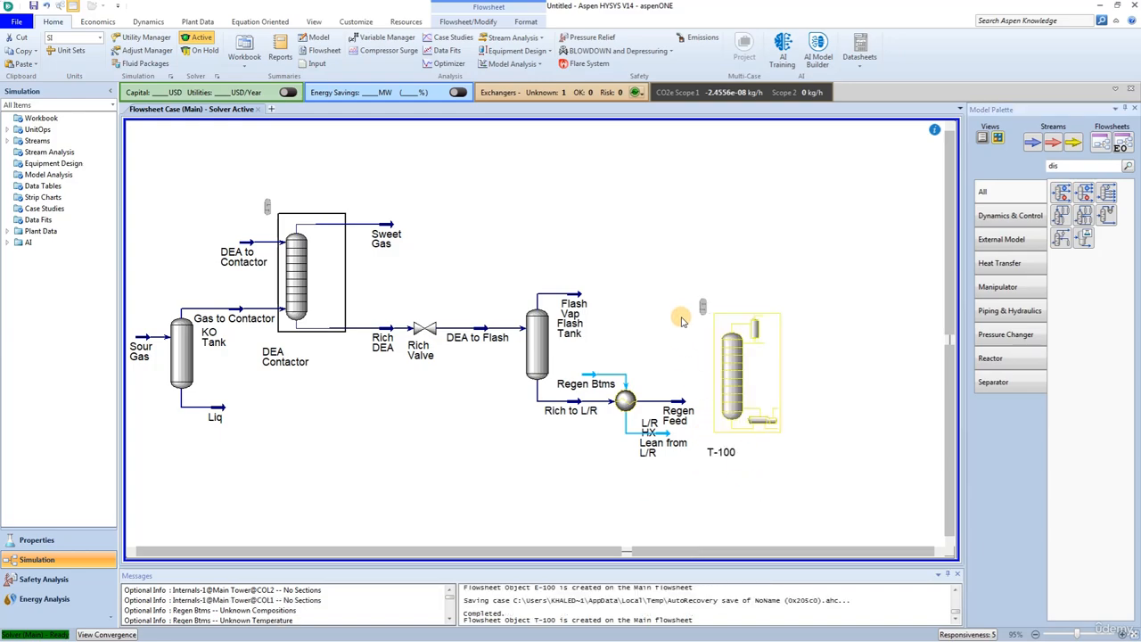
# Step: Open the new column's input expert and name the column Amine Regenerator
pyautogui.doubleClick(725, 370)
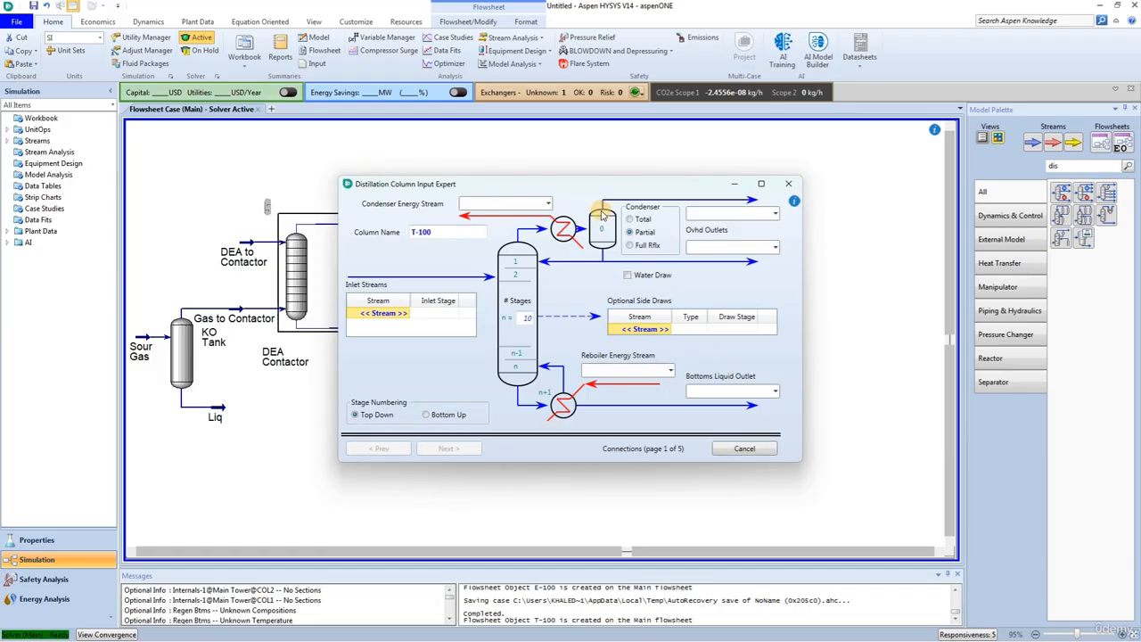
pyautogui.click(461, 232)
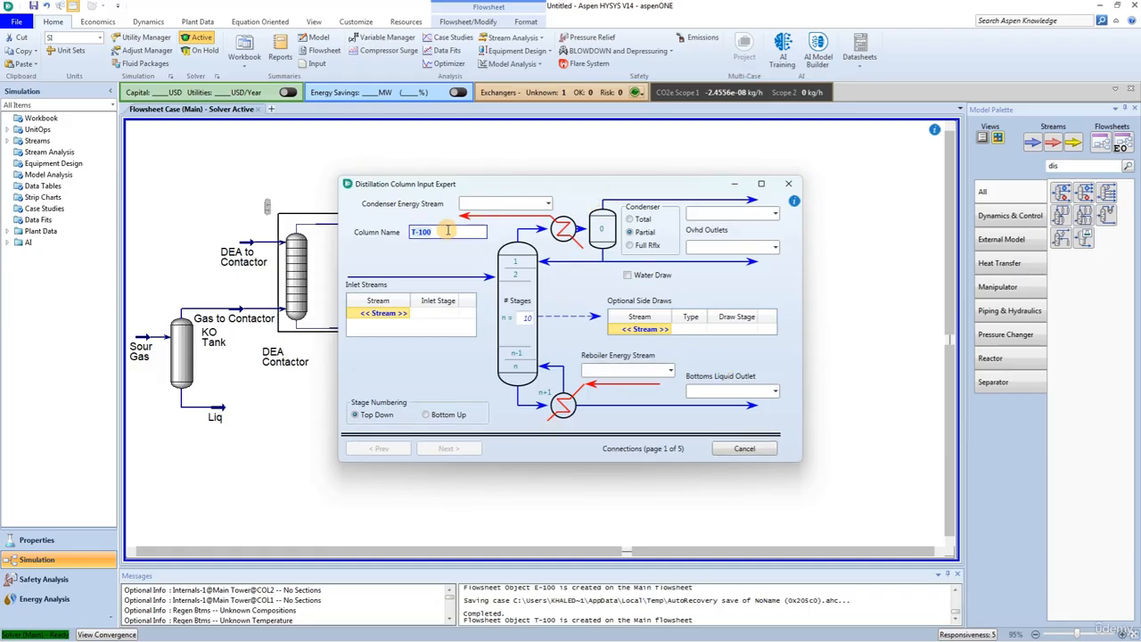
pyautogui.write('Amine Regen')
pyautogui.press('Return')
pyautogui.write('erator')
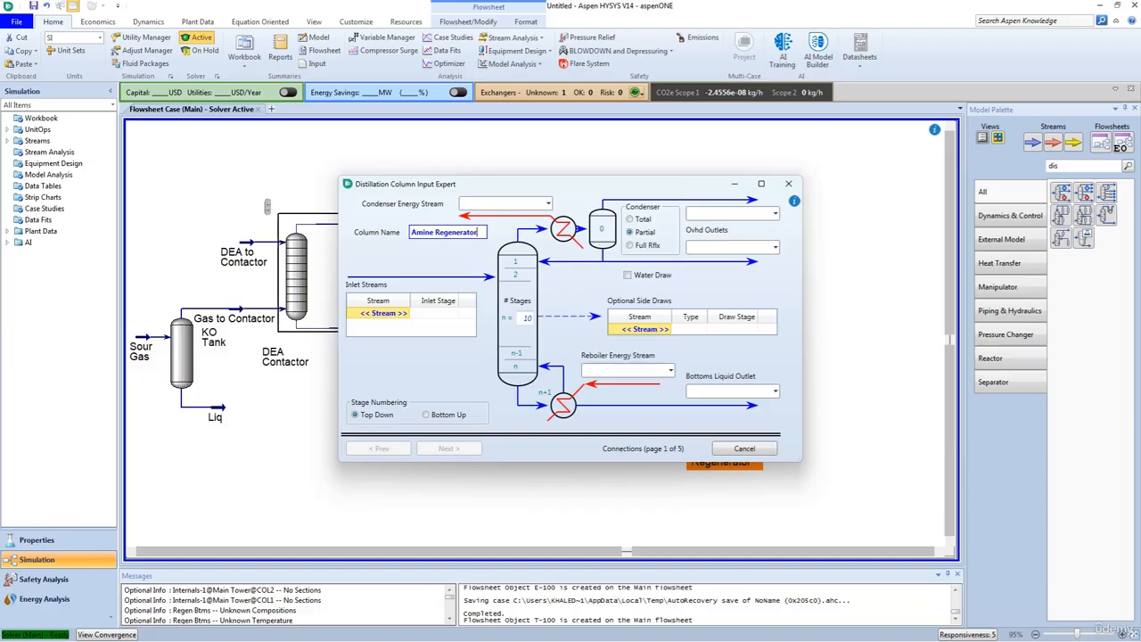
pyautogui.press('Return')
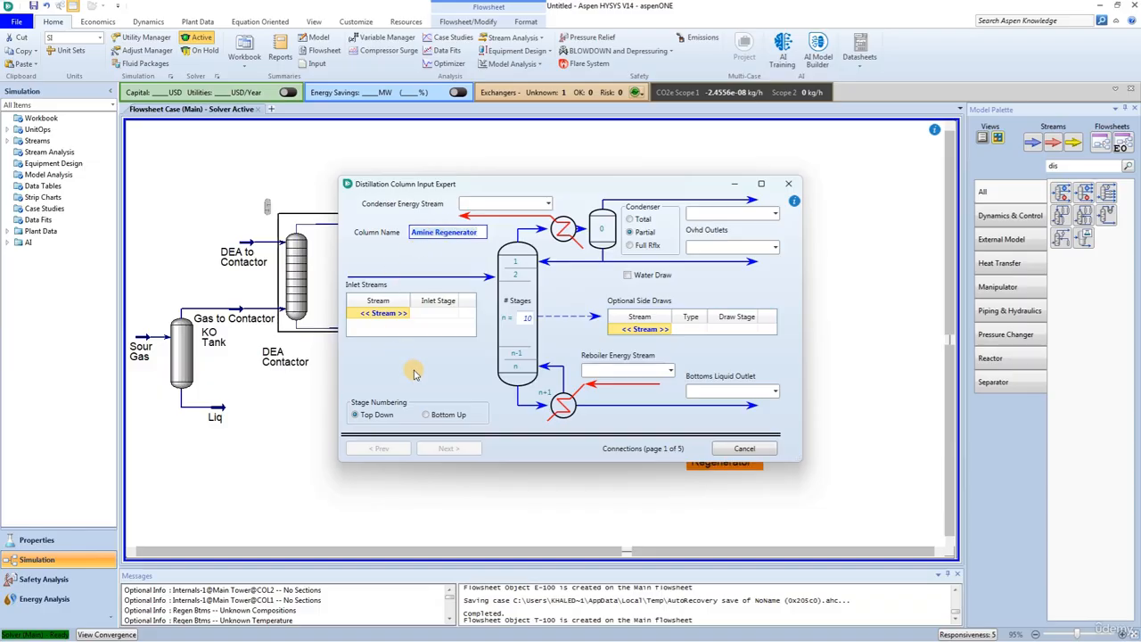
# Step: Give the column 18 stages and assign Regen Feed as its inlet stream on stage 4 of the main tower
pyautogui.click(525, 318)
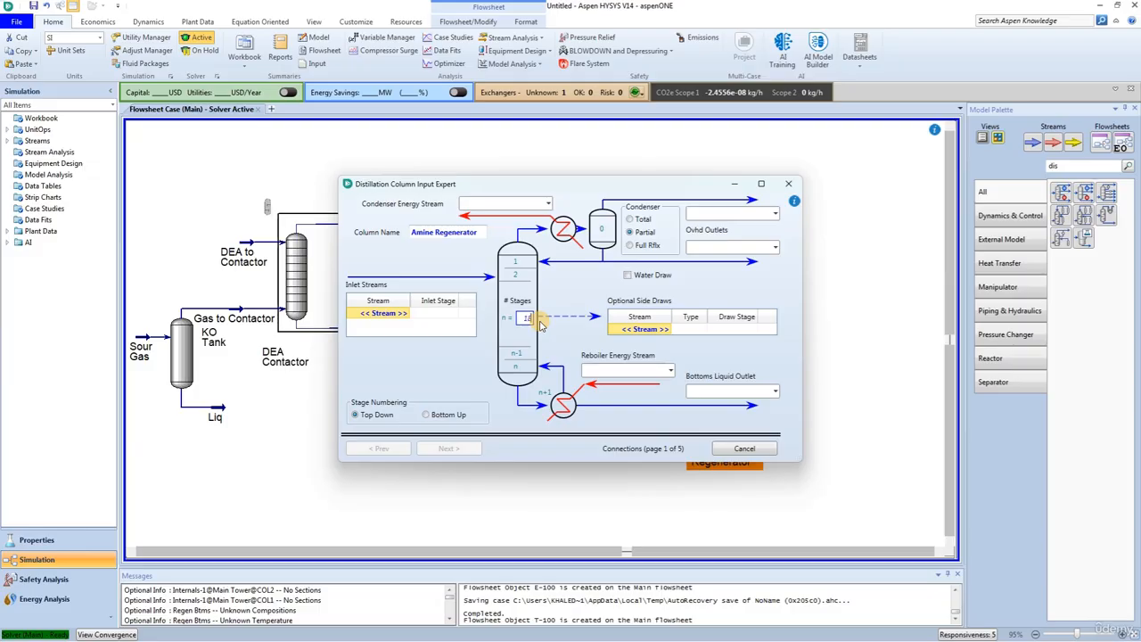
pyautogui.press('Return')
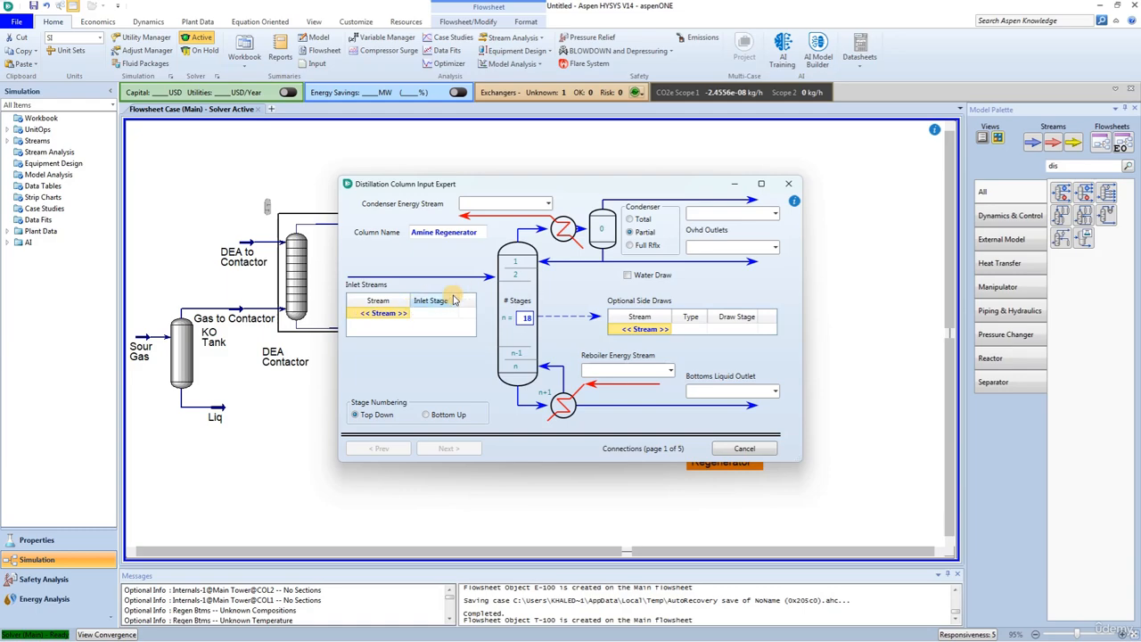
pyautogui.click(392, 314)
pyautogui.click(406, 314)
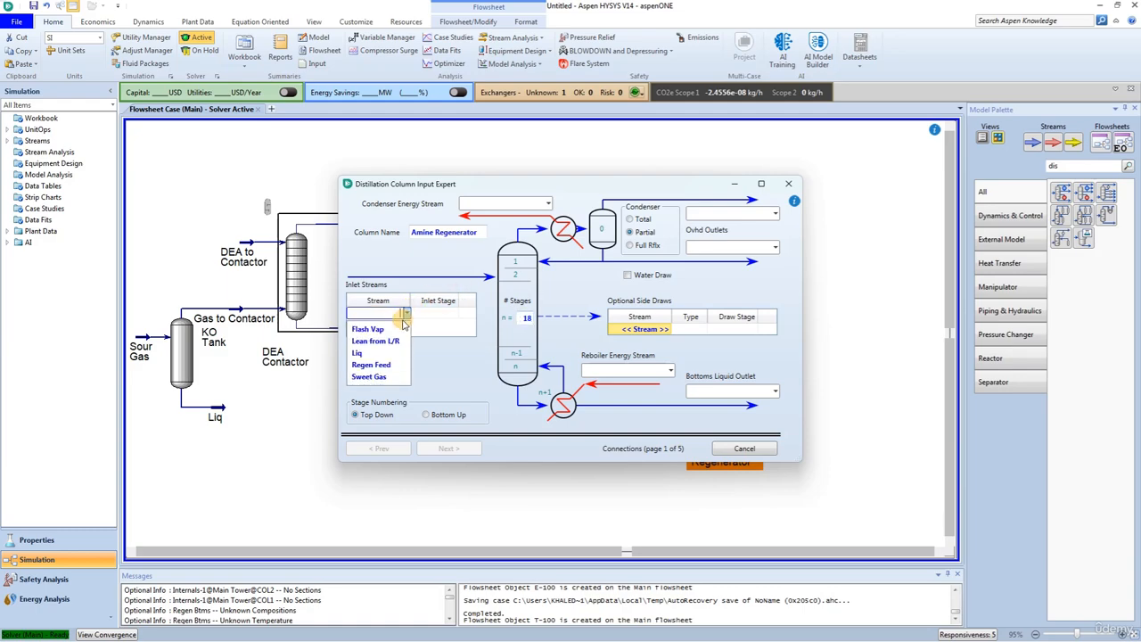
pyautogui.click(372, 364)
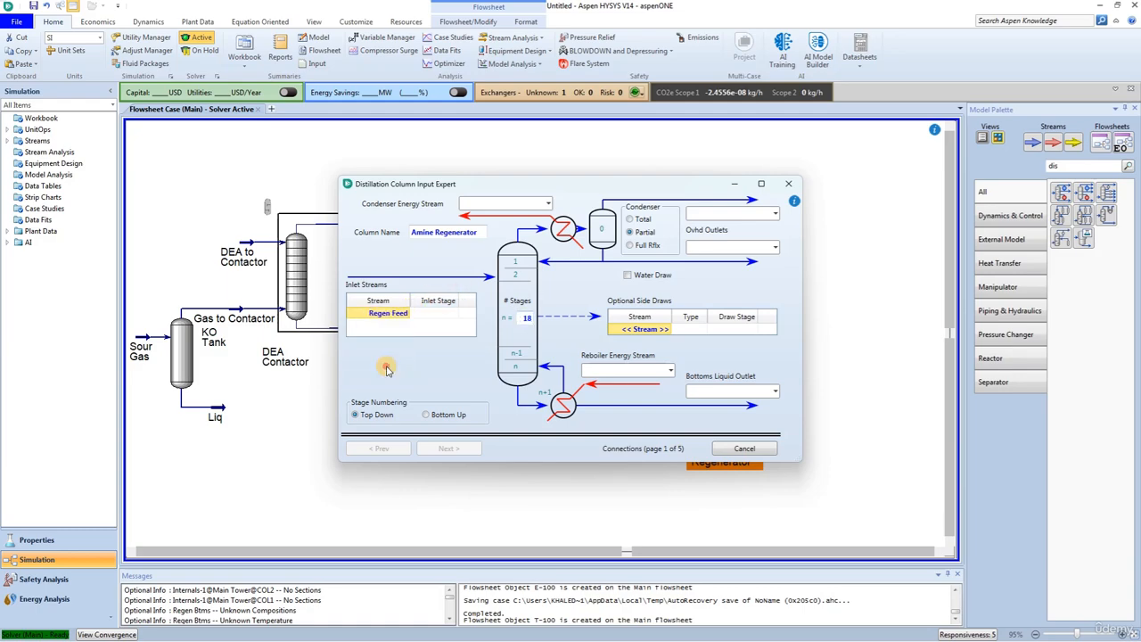
pyautogui.click(442, 313)
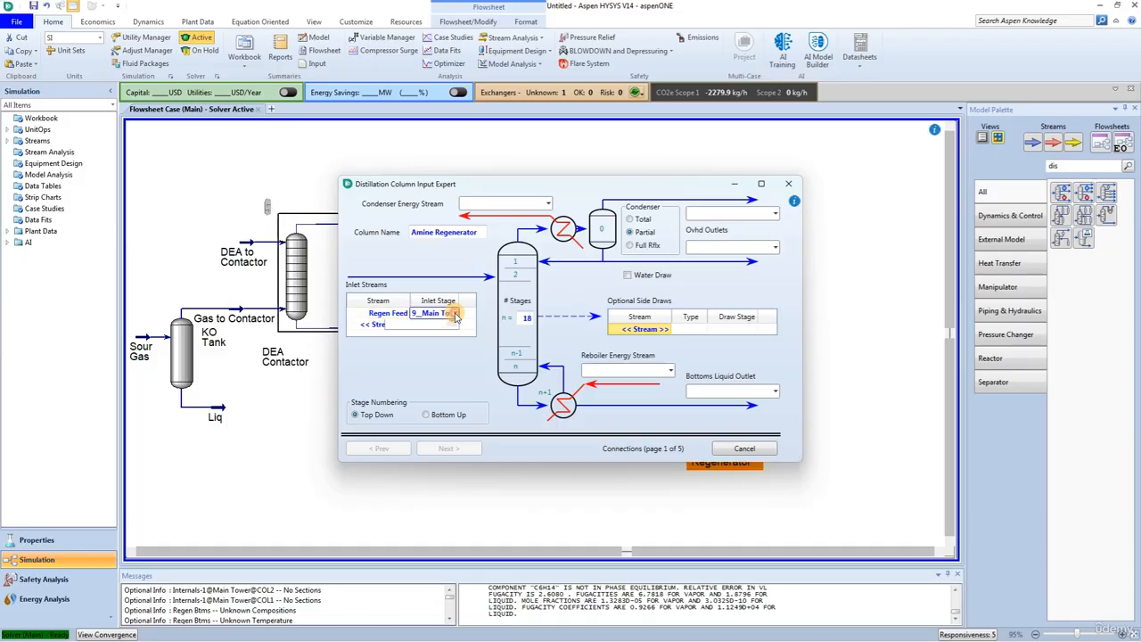
pyautogui.click(455, 313)
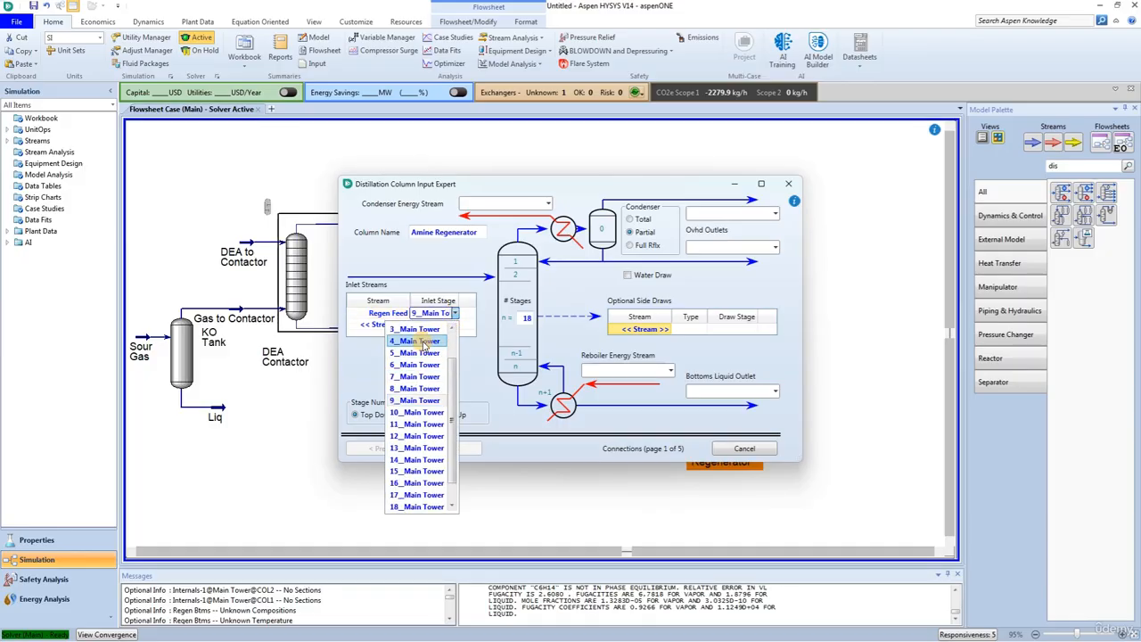
pyautogui.scroll(1, 413, 366)
pyautogui.click(408, 342)
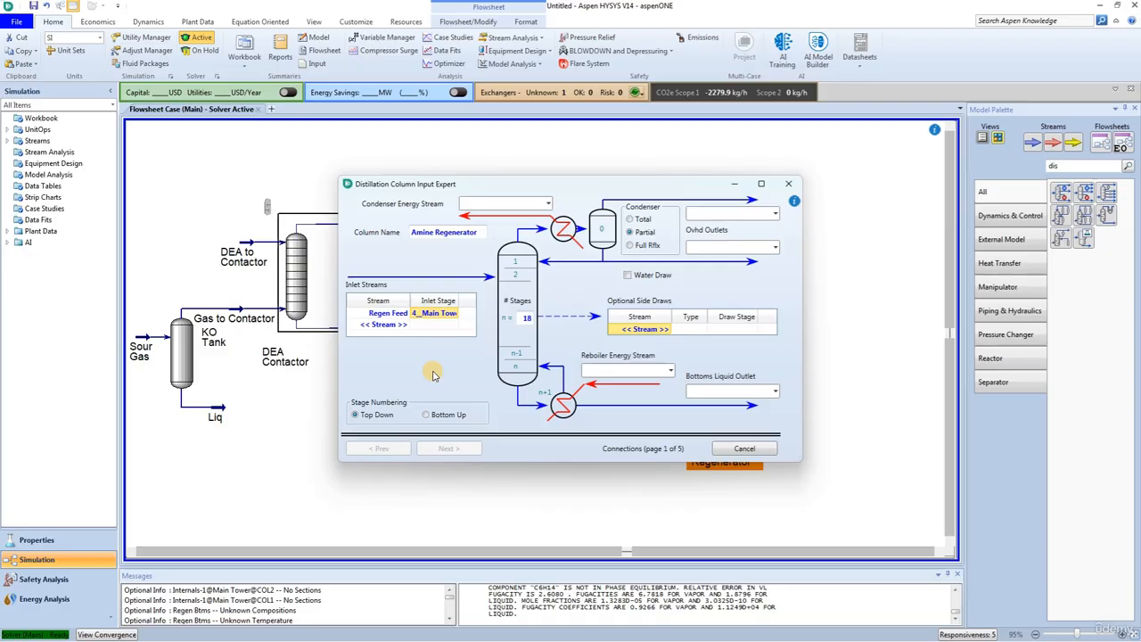
# Step: Set the condenser to full reflux and create an overhead vapour outlet stream named Acid Gas
pyautogui.click(630, 245)
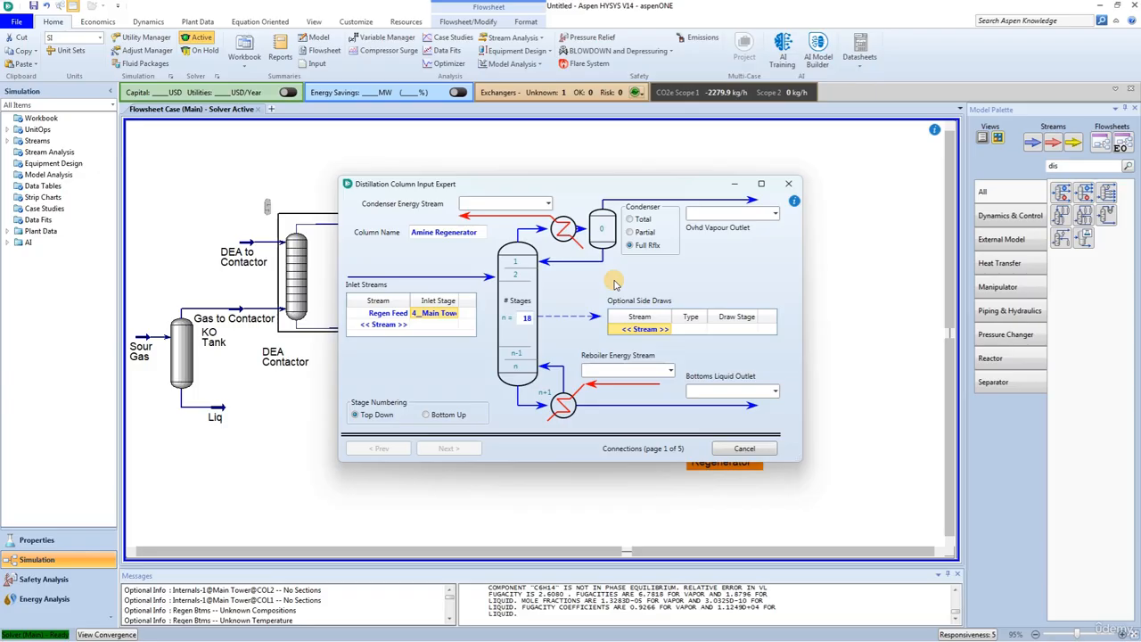
pyautogui.click(700, 215)
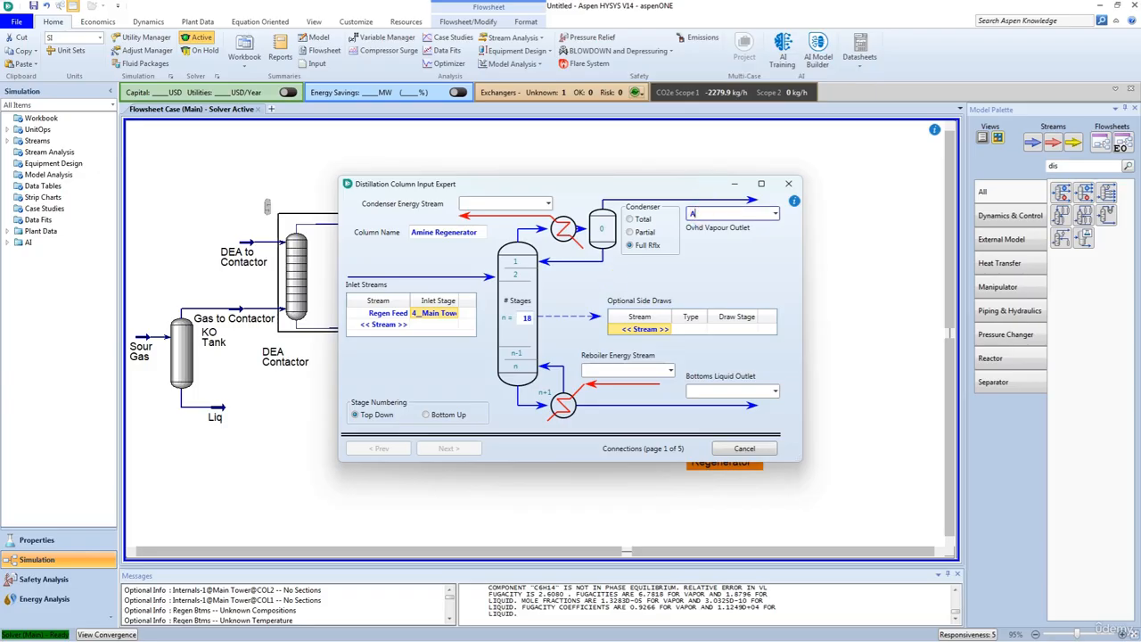
pyautogui.write('Acid Gas')
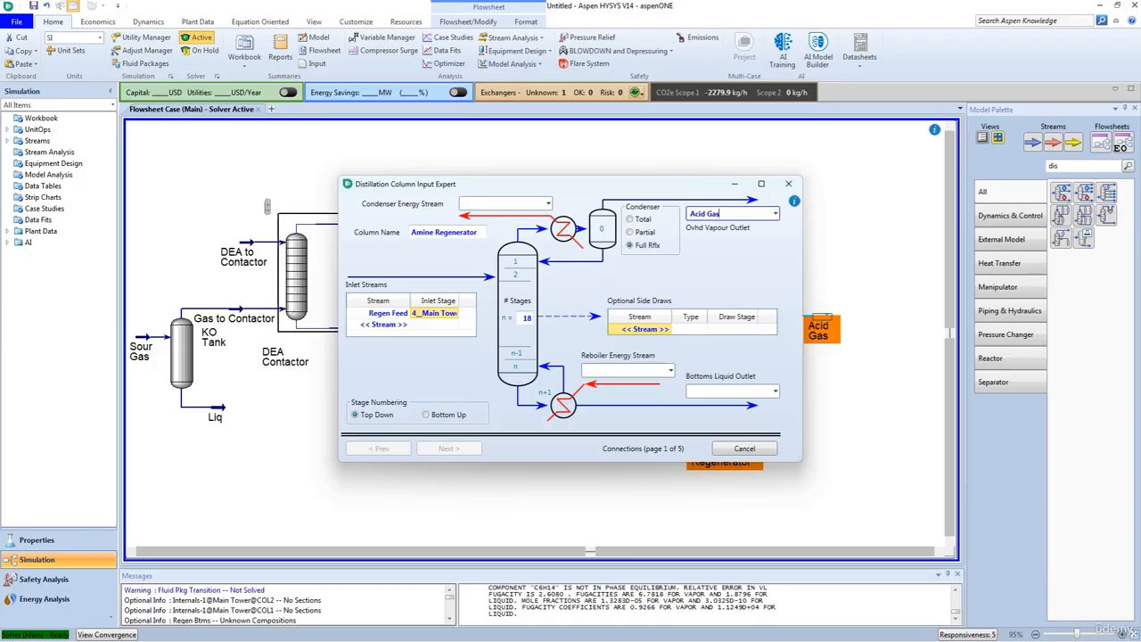
# Step: Assign the existing Regen Btms stream as the column's bottoms liquid outlet
pyautogui.click(702, 392)
pyautogui.click(775, 391)
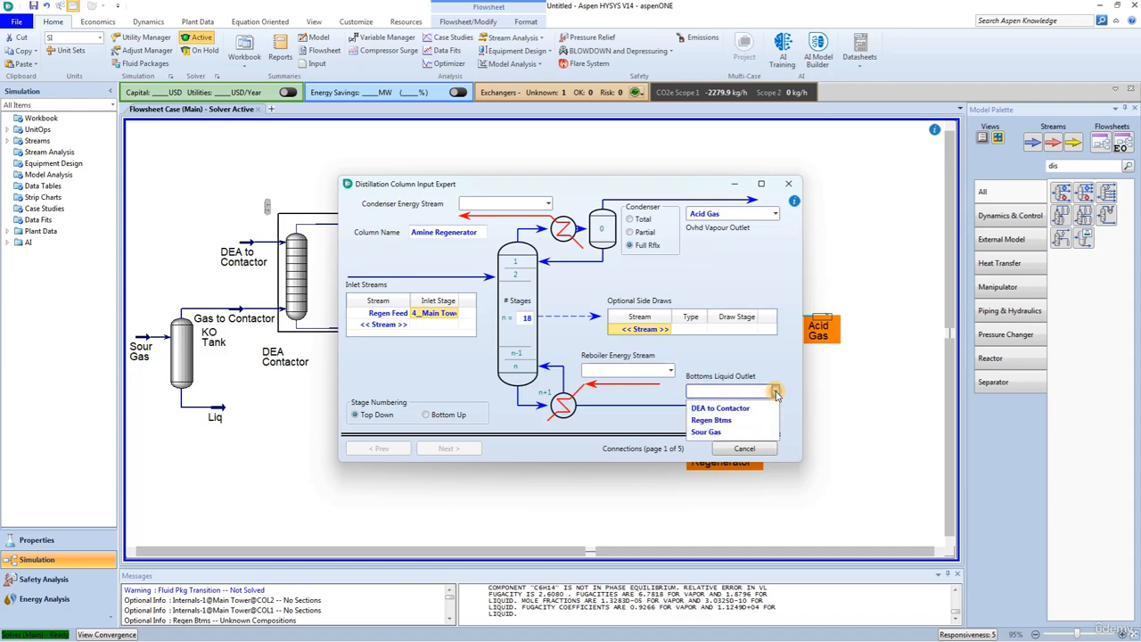
pyautogui.click(726, 423)
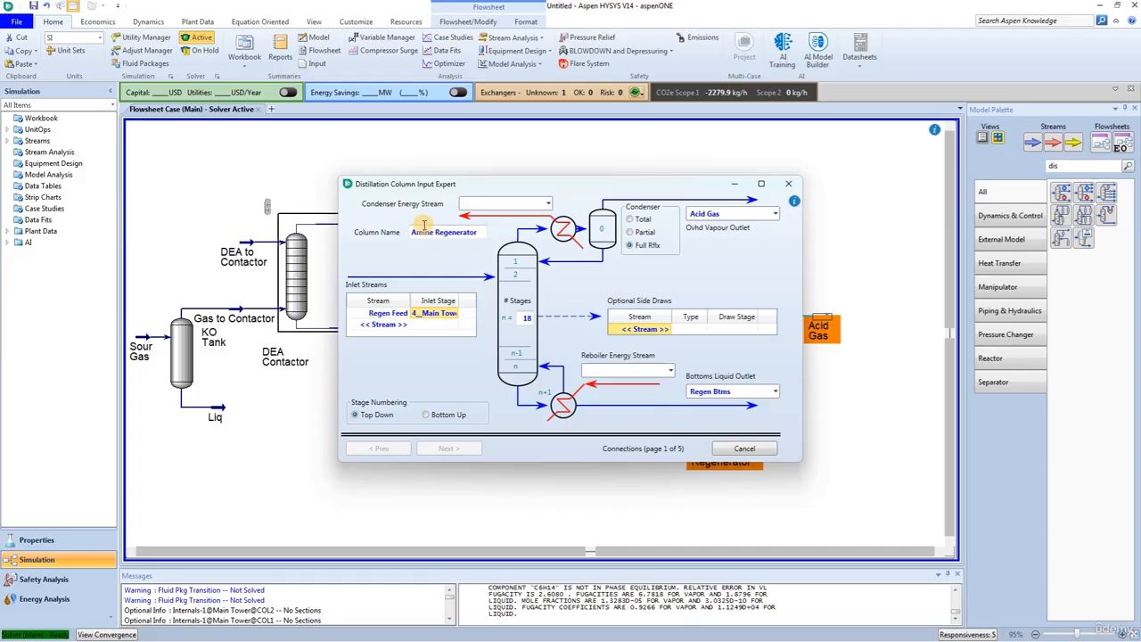
# Step: Create the condenser energy stream Cond-Q and the reboiler energy stream Reb-Q, and proceed to the reboiler configuration
pyautogui.click(487, 202)
pyautogui.write('C')
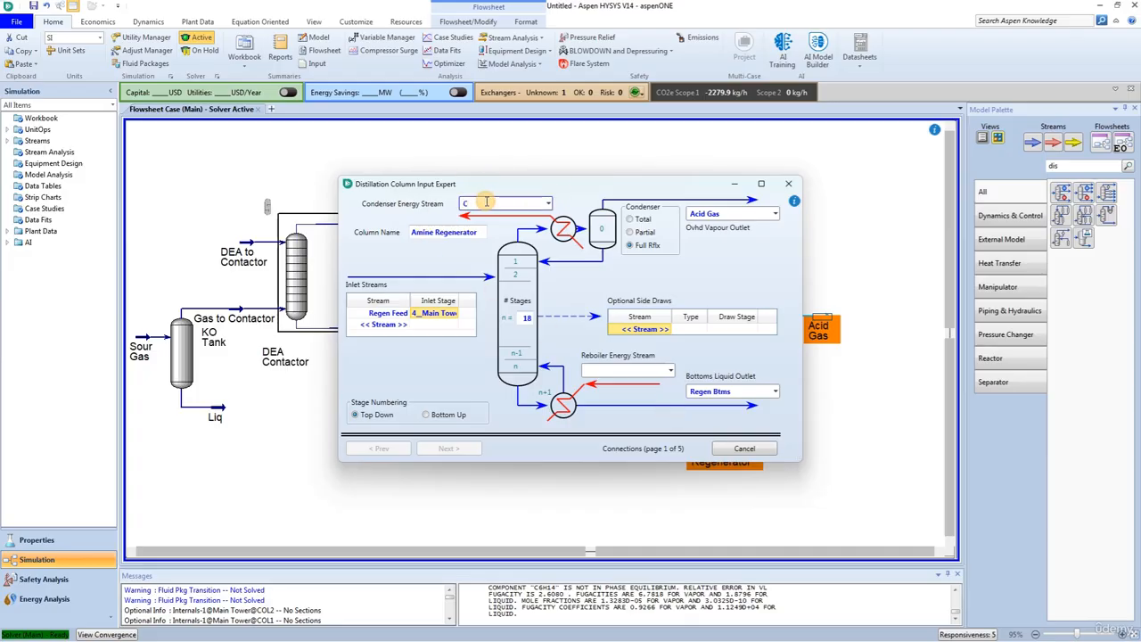
pyautogui.write('ond-Q')
pyautogui.click(619, 370)
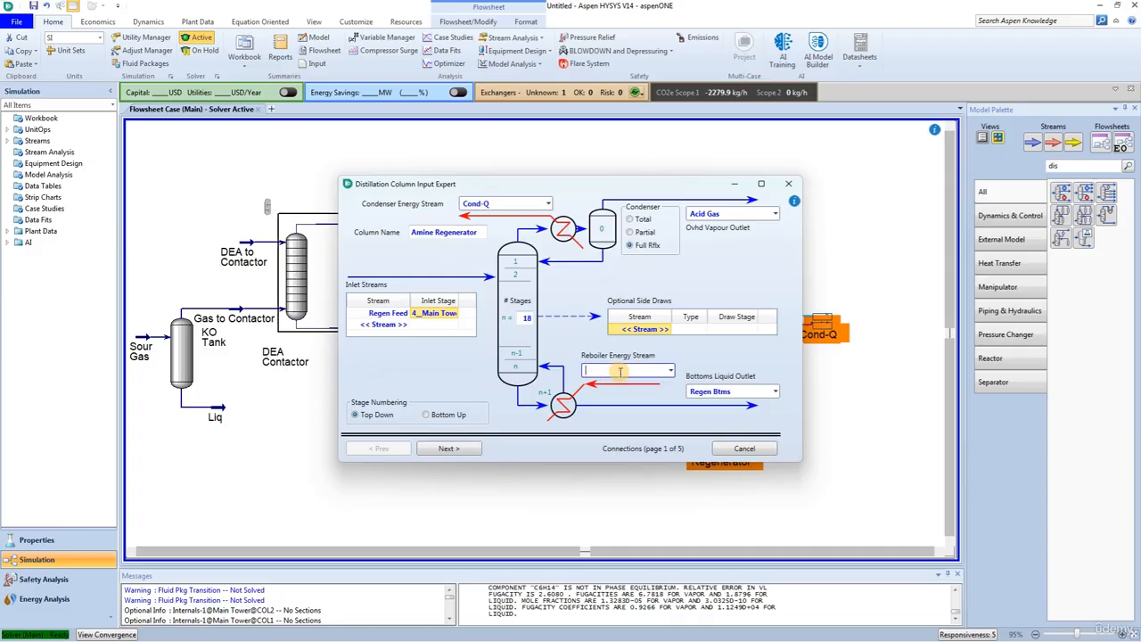
pyautogui.write('Reb-Q')
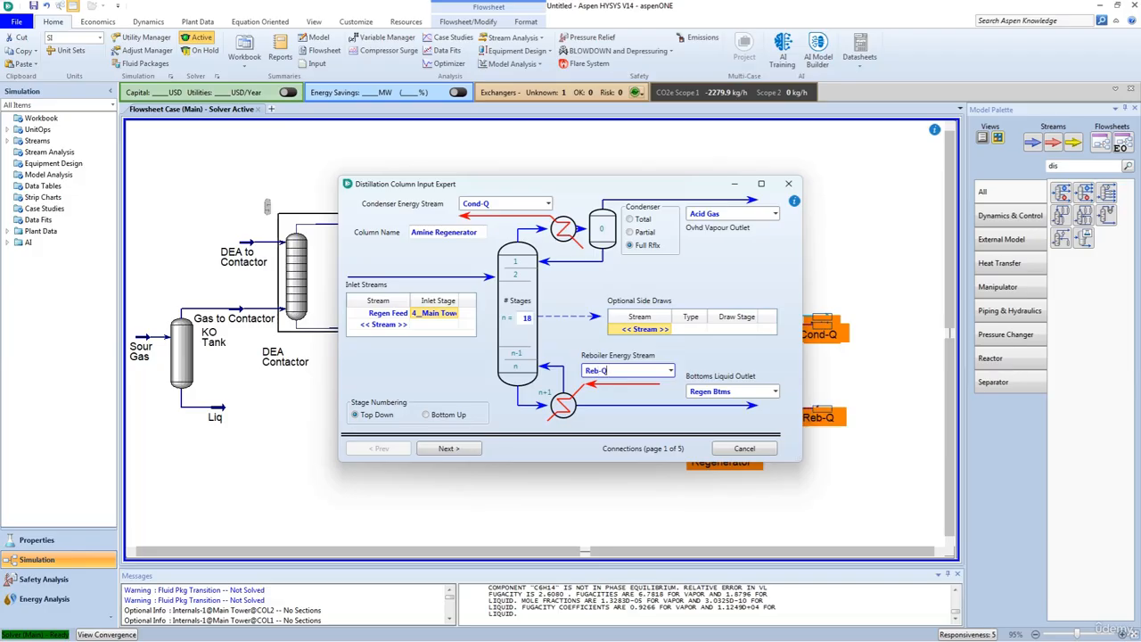
pyautogui.click(450, 448)
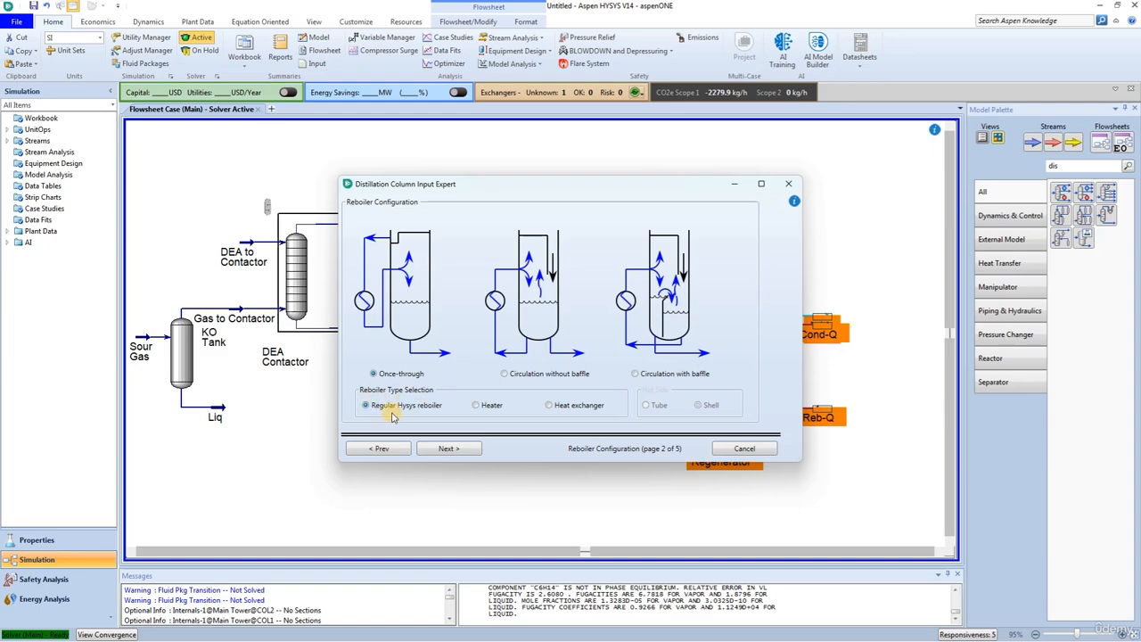
# Step: Keep the once-through regular HYSYS reboiler, and set the condenser pressure to 190 kPa with a 15 kPa condenser pressure drop
pyautogui.click(448, 449)
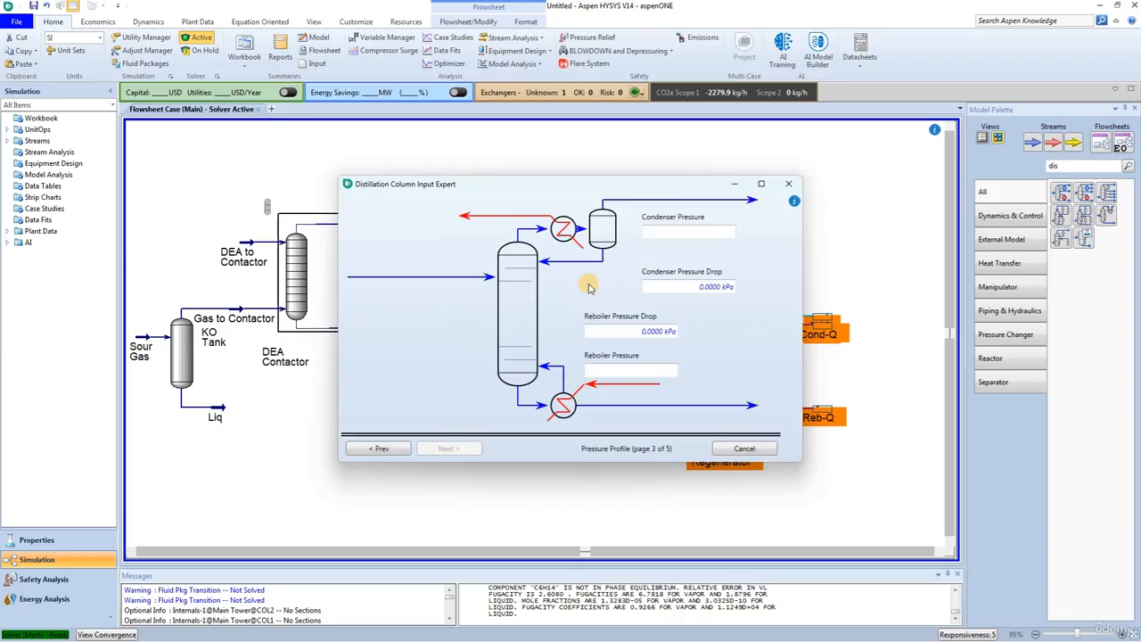
pyautogui.click(652, 230)
pyautogui.write('190')
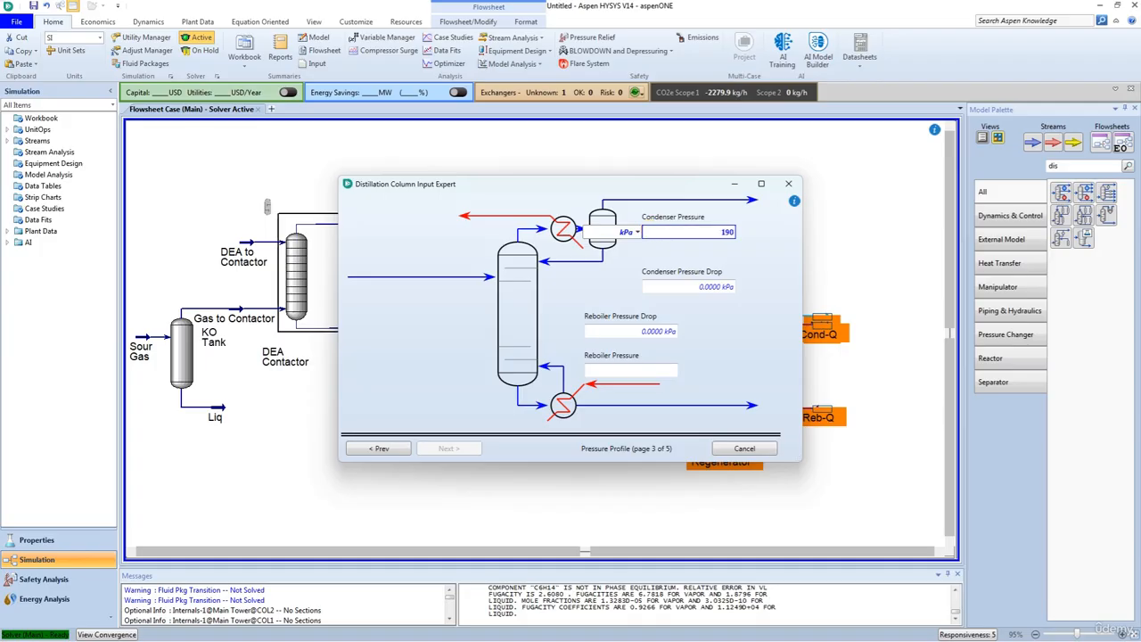
pyautogui.press('Return')
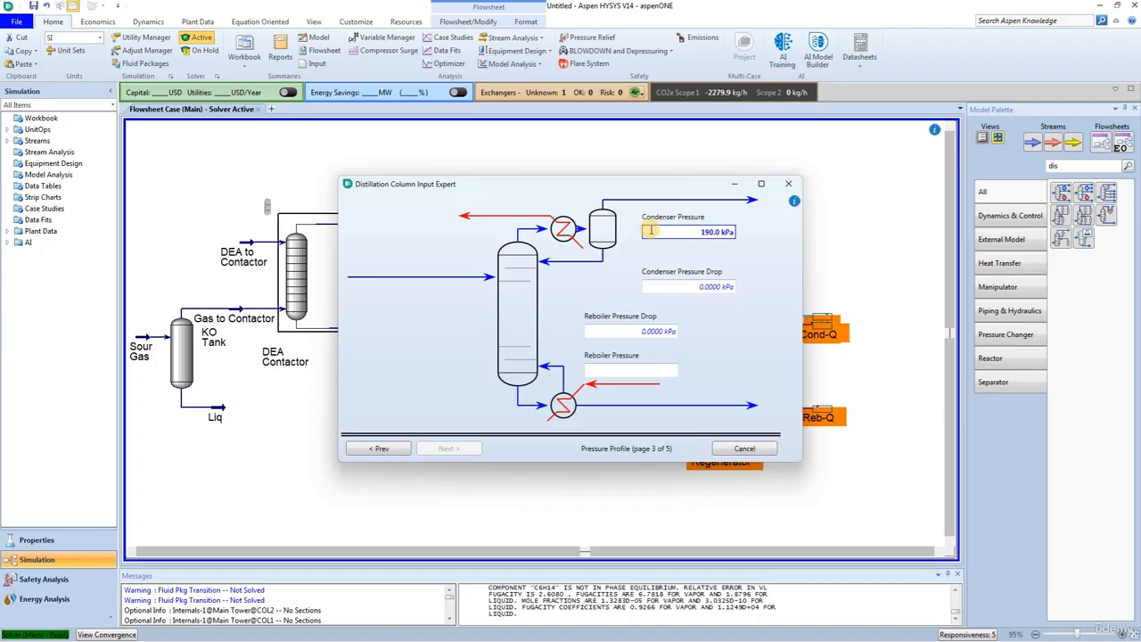
pyautogui.click(687, 287)
pyautogui.write('15')
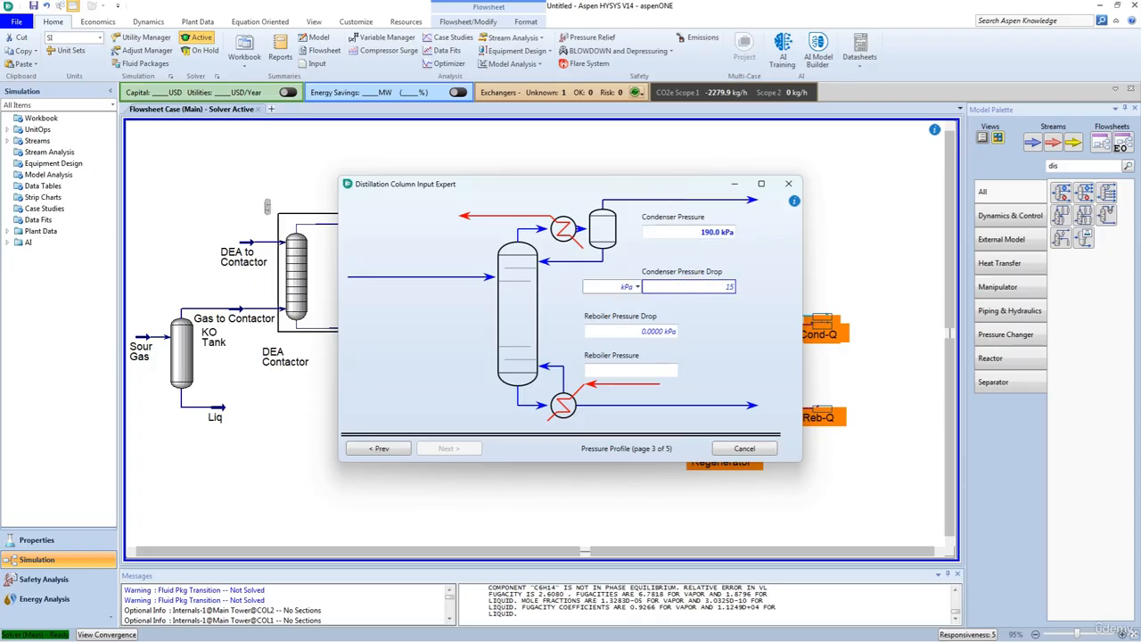
pyautogui.press('Return')
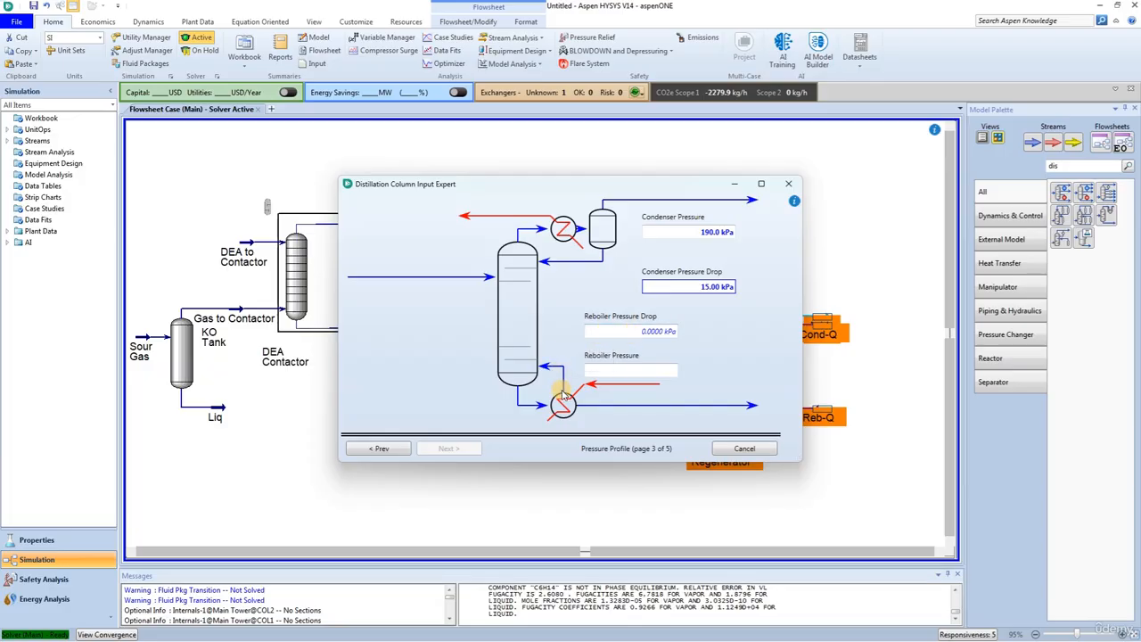
# Step: Set the reboiler pressure to 220 kPa and proceed to the optional temperature estimates
pyautogui.click(617, 370)
pyautogui.write('220')
pyautogui.press('Return')
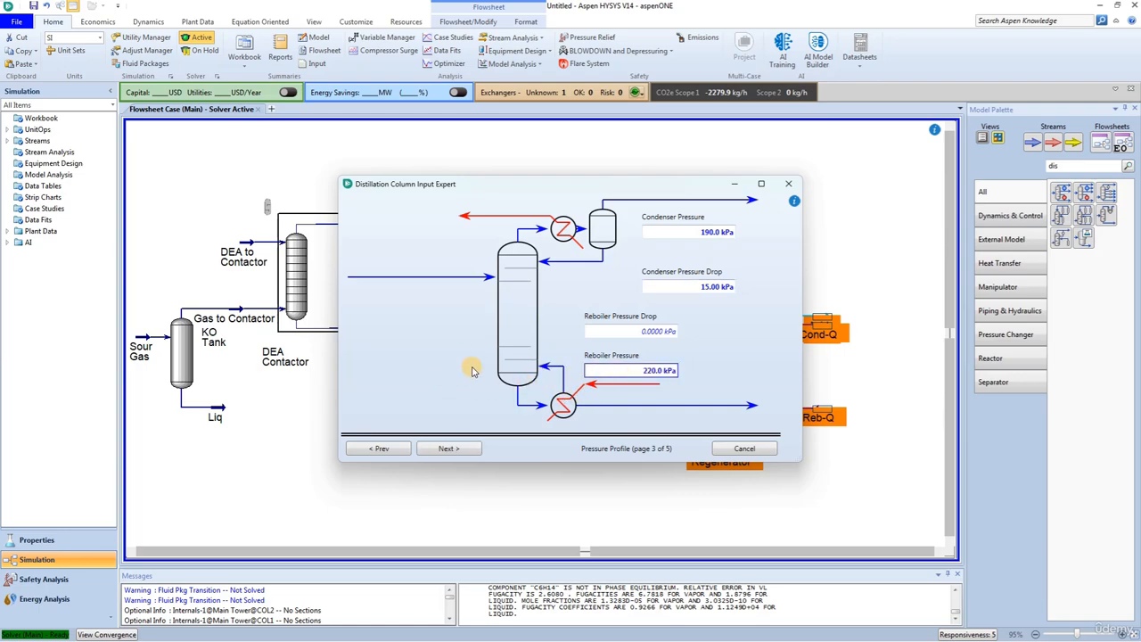
pyautogui.click(441, 451)
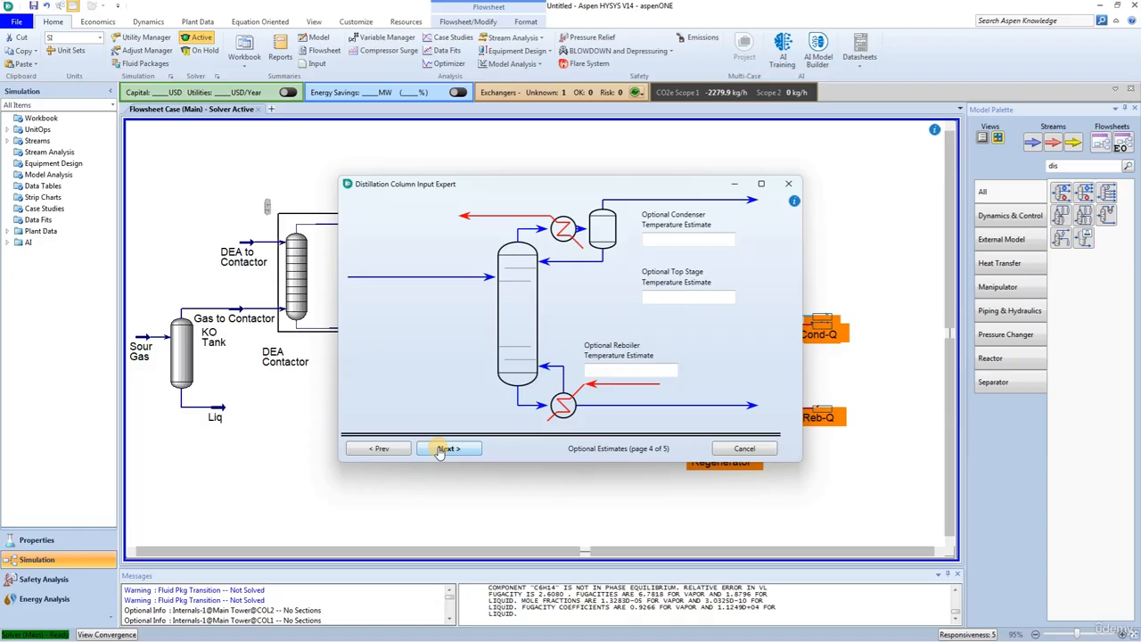
# Step: Finish the column setup with temperature estimates, vapour rate and reflux ratio left blank, and show the column's specification monitor
pyautogui.click(441, 451)
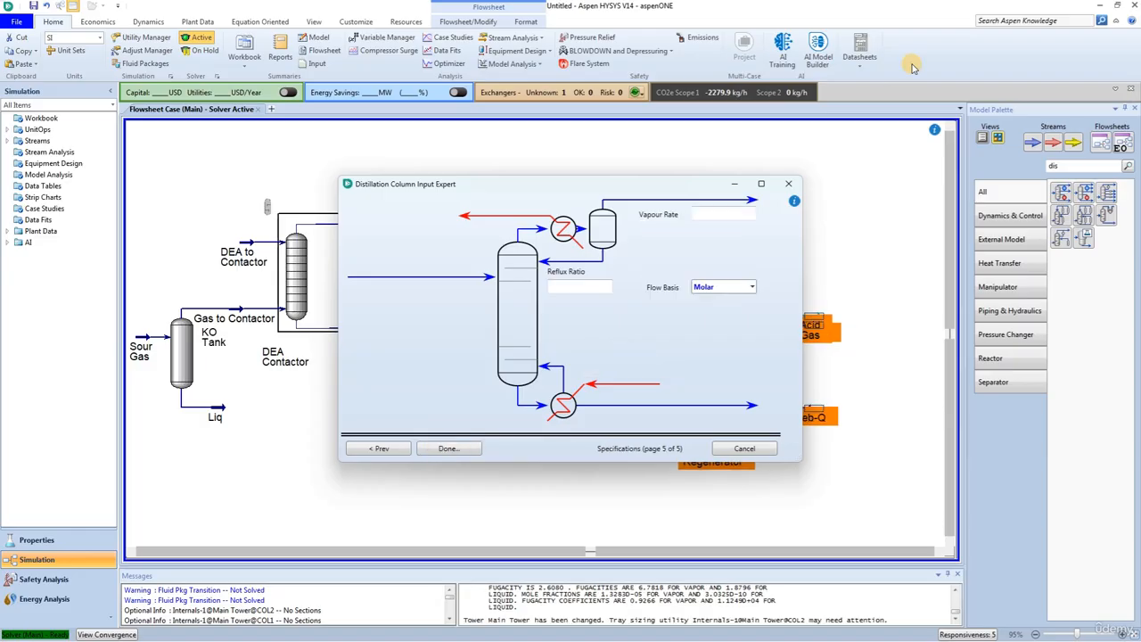
pyautogui.click(449, 448)
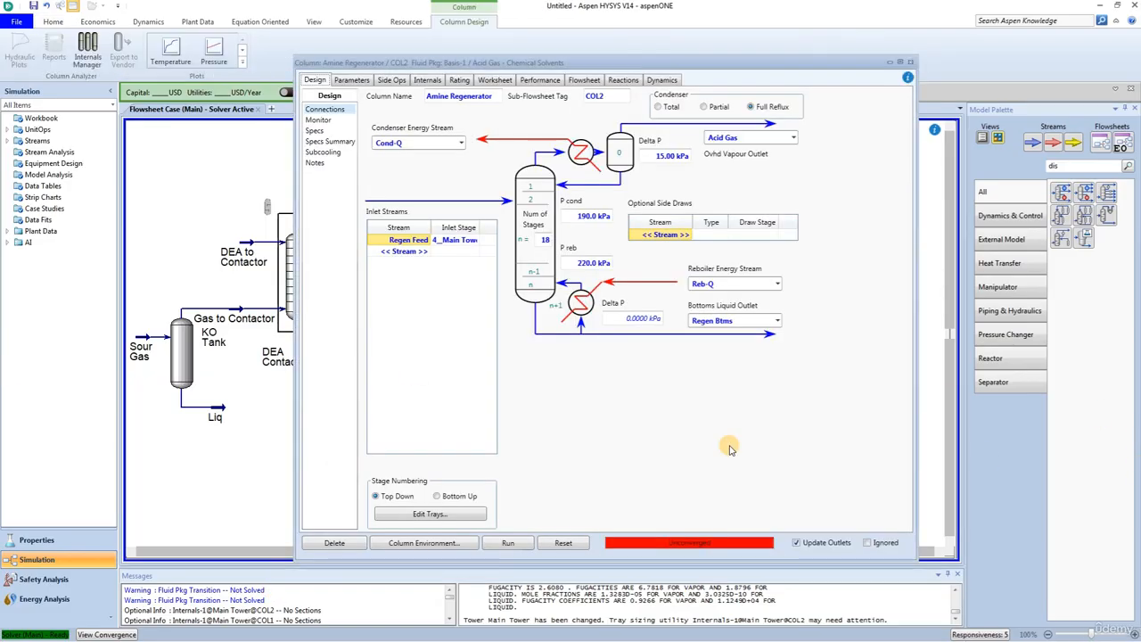
pyautogui.click(318, 120)
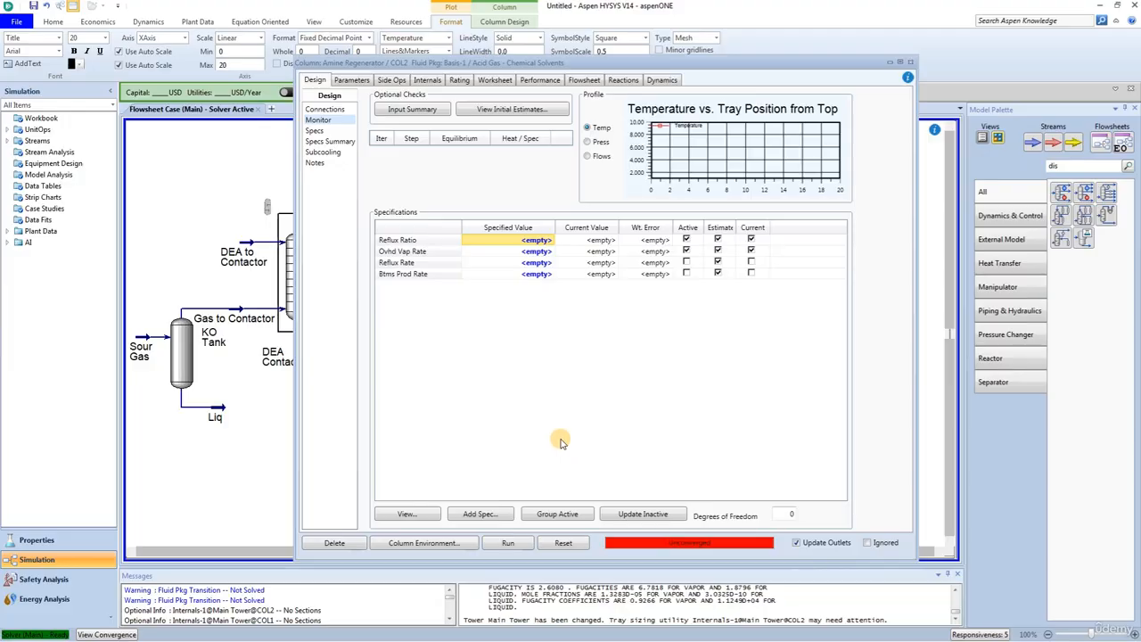
# Step: Add a Column Temperature specification to the Amine Regenerator
pyautogui.click(479, 514)
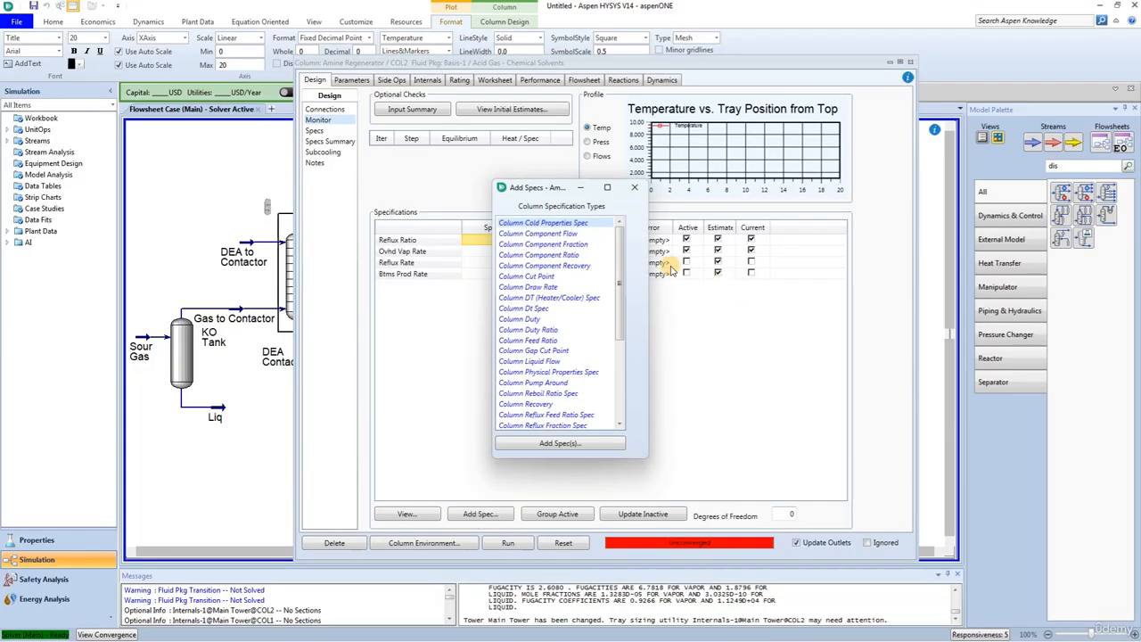
pyautogui.scroll(-2, 553, 319)
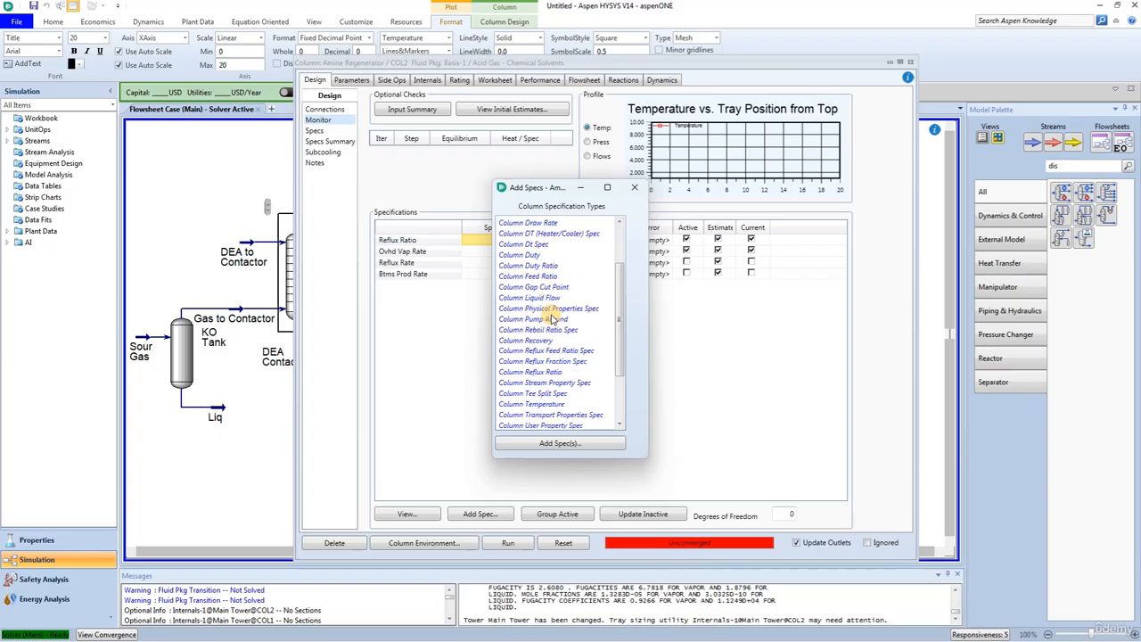
pyautogui.scroll(-1, 536, 278)
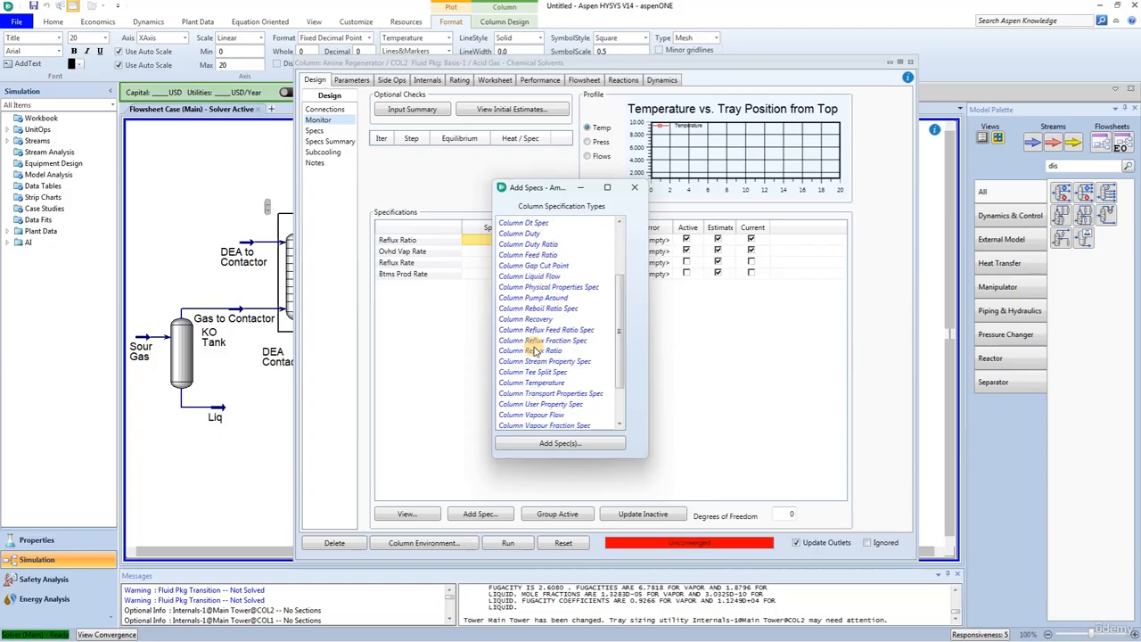
pyautogui.click(532, 383)
pyautogui.click(560, 443)
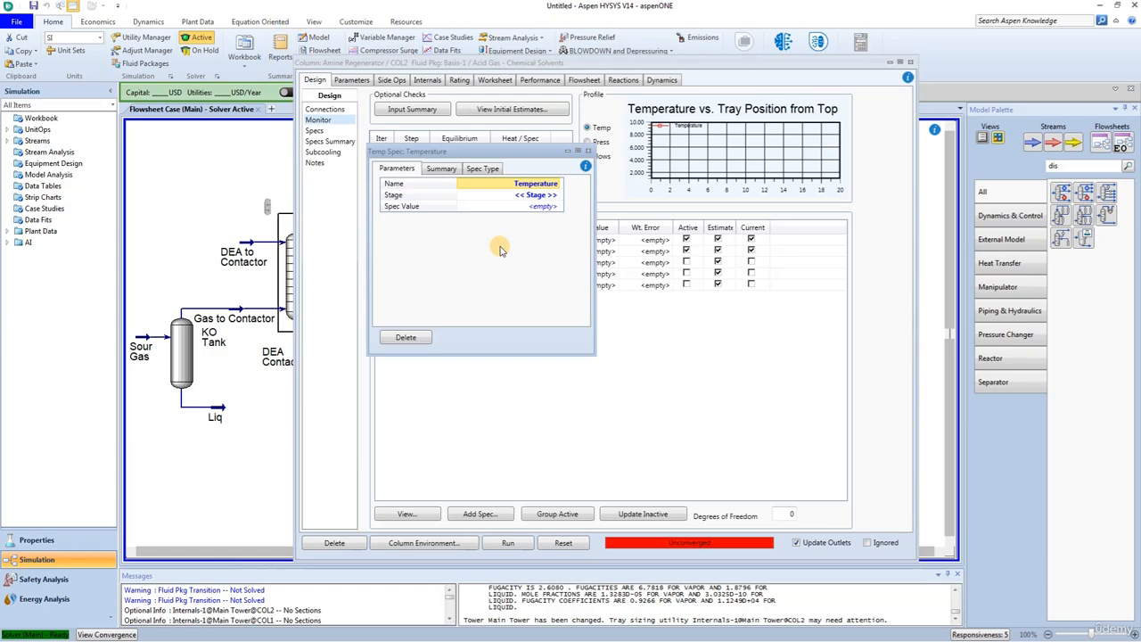
# Step: Apply the temperature specification to the Condenser stage with a value of 45 °C, and close the specification
pyautogui.click(555, 195)
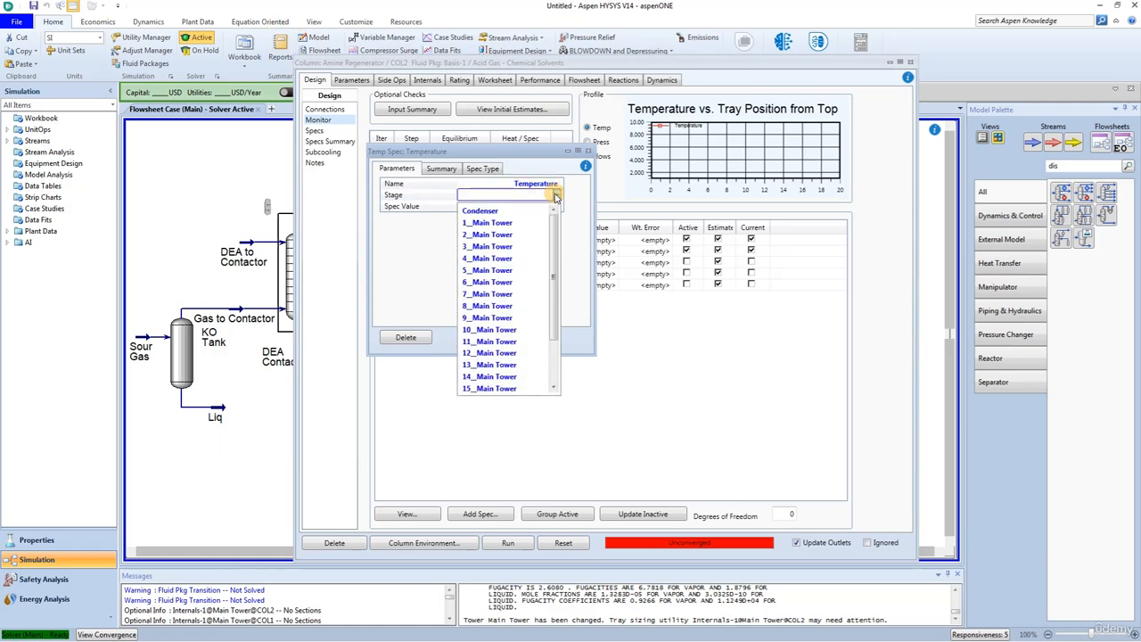
pyautogui.click(526, 207)
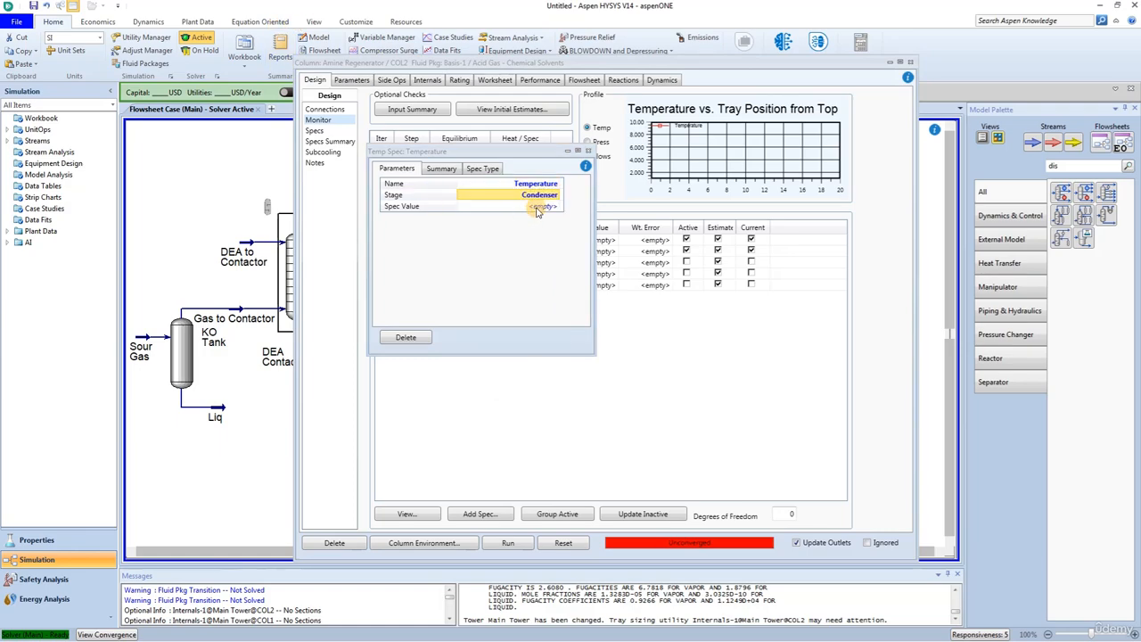
pyautogui.click(538, 208)
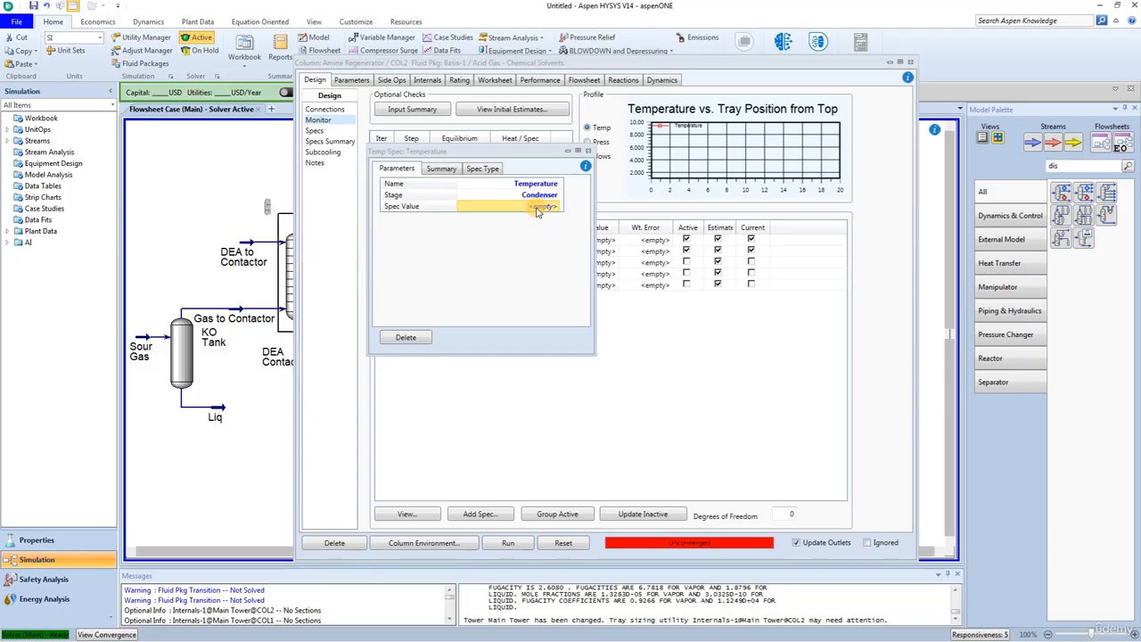
pyautogui.write('45')
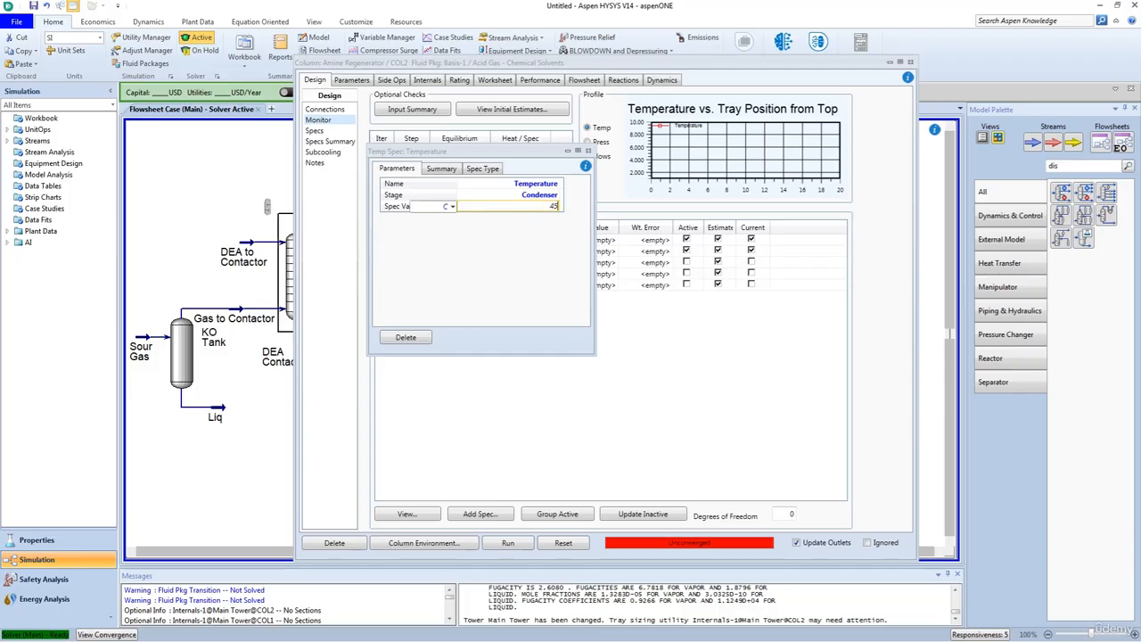
pyautogui.press('Return')
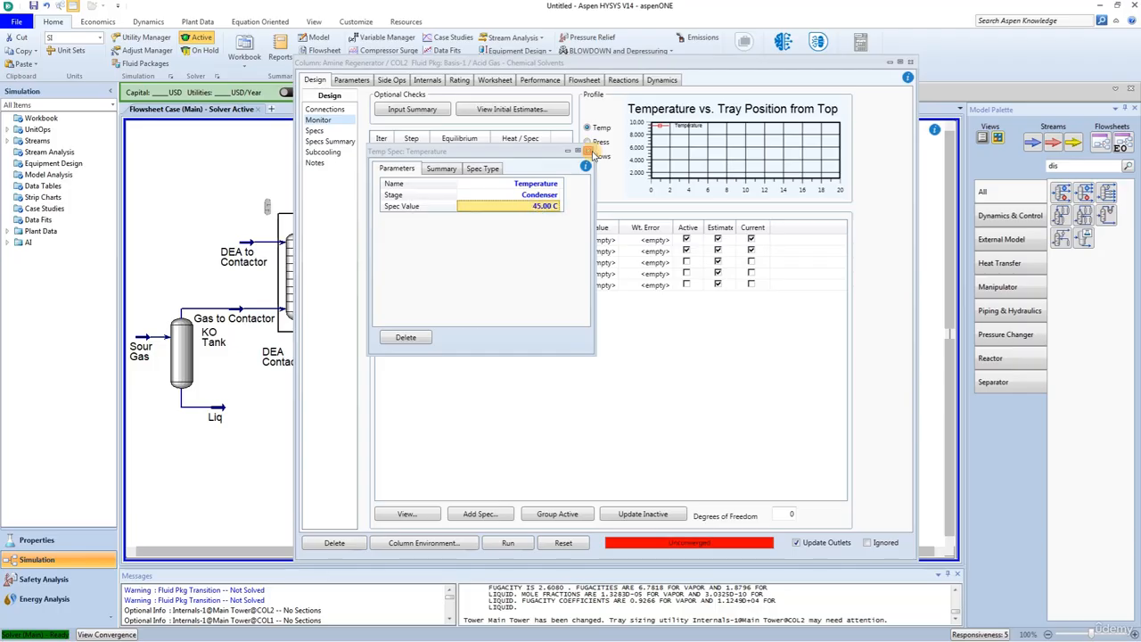
pyautogui.click(588, 151)
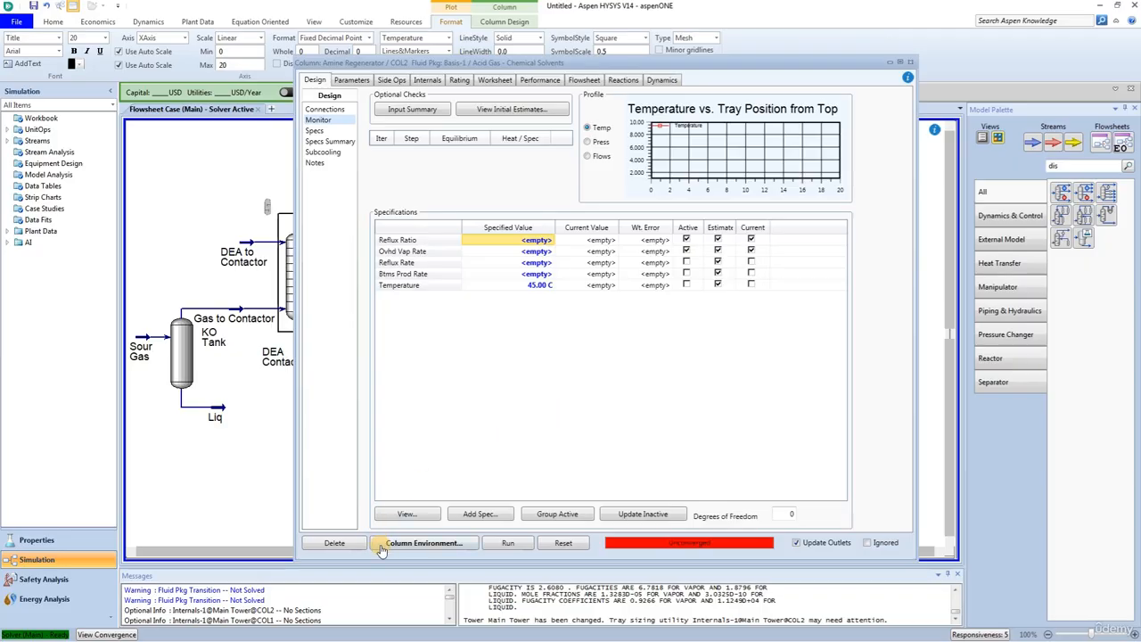
# Step: Add a Column Duty specification with a value of 14000000 kJ/h and no energy stream assigned
pyautogui.click(477, 516)
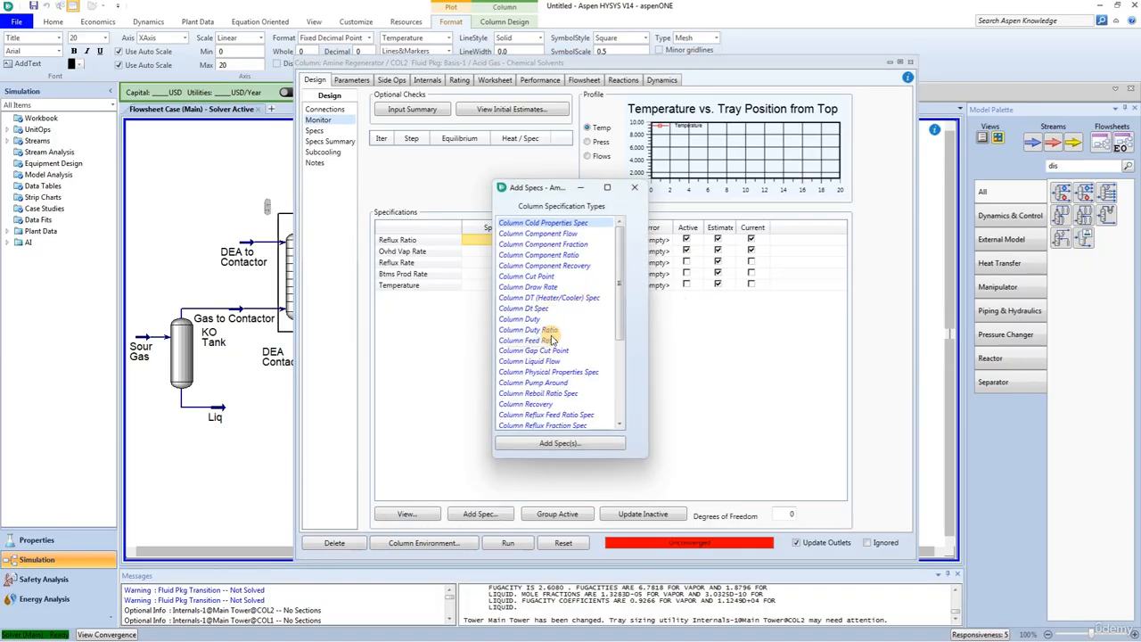
pyautogui.click(525, 321)
pyautogui.click(544, 443)
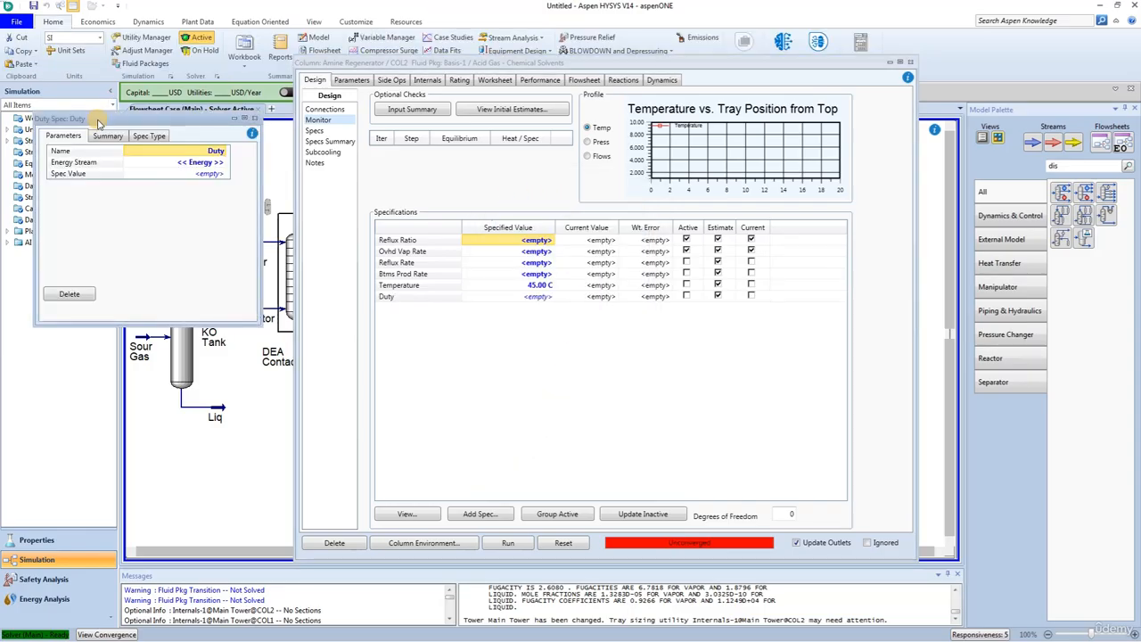
pyautogui.moveTo(98, 123); pyautogui.dragTo(526, 148)
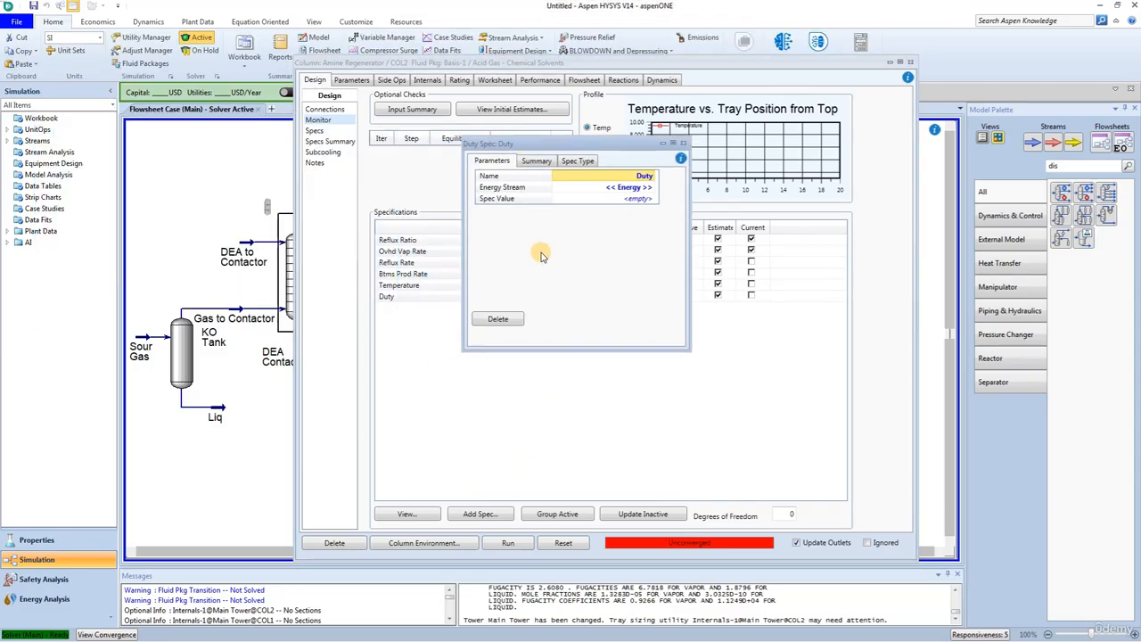
pyautogui.click(616, 199)
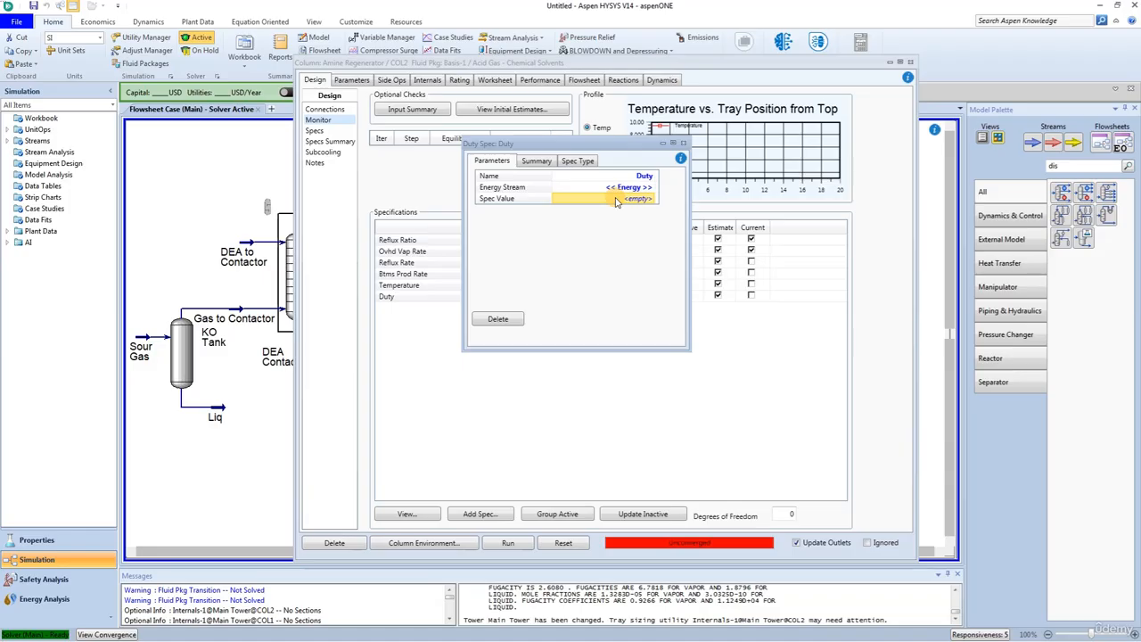
pyautogui.write('14000000')
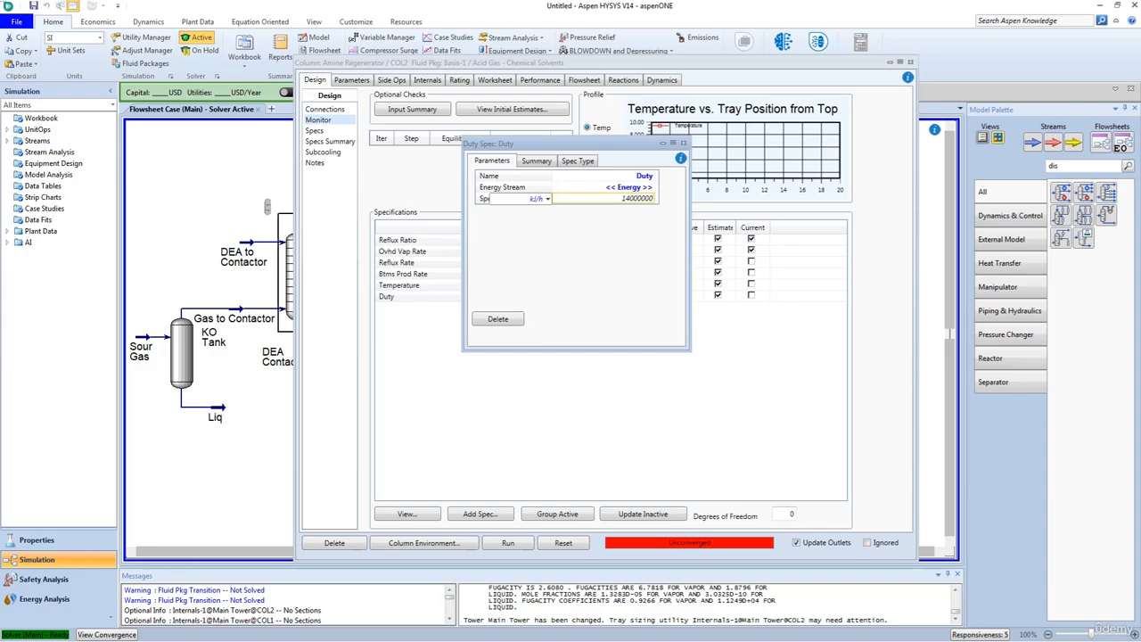
pyautogui.press('Return')
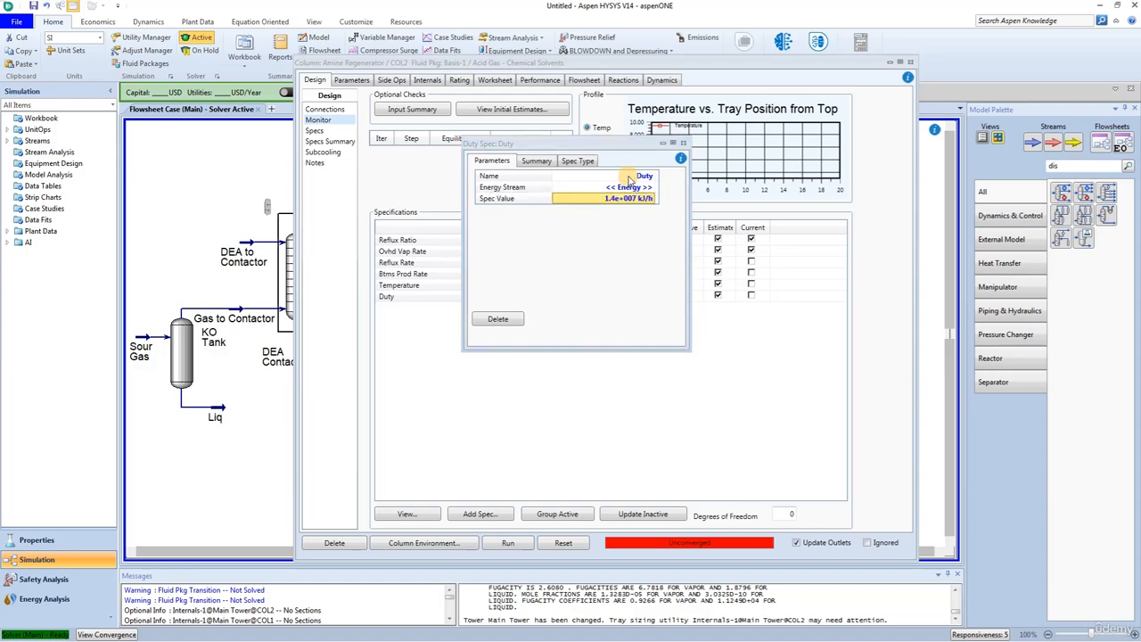
pyautogui.click(683, 143)
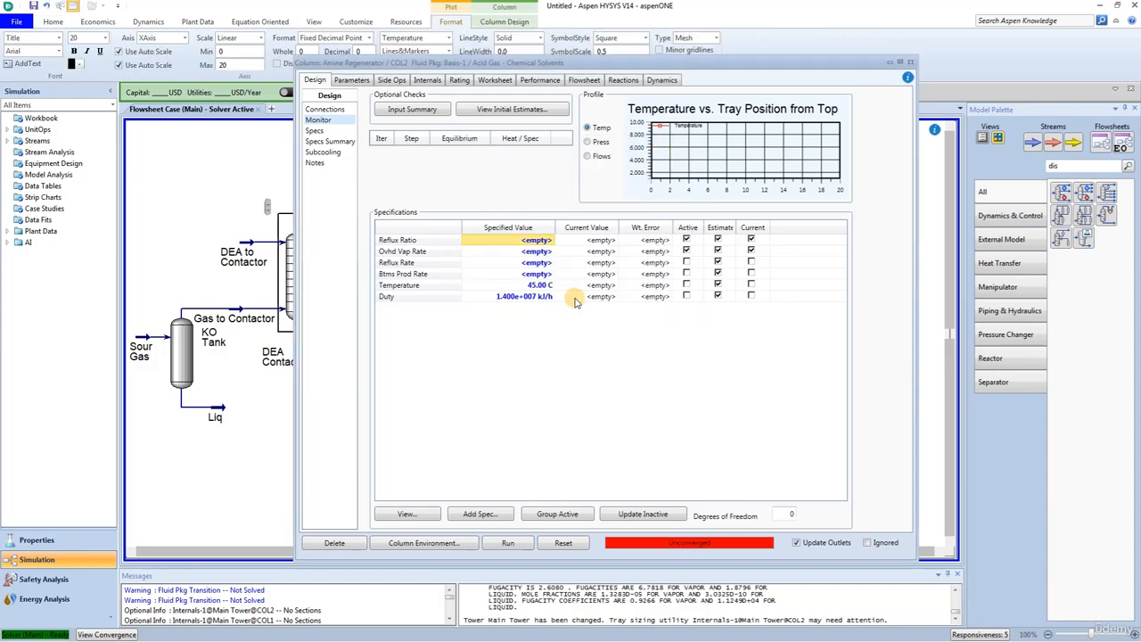
# Step: Add a Column Draw Rate specification for the Acid Gas draw of the Amine Regenerator
pyautogui.click(482, 515)
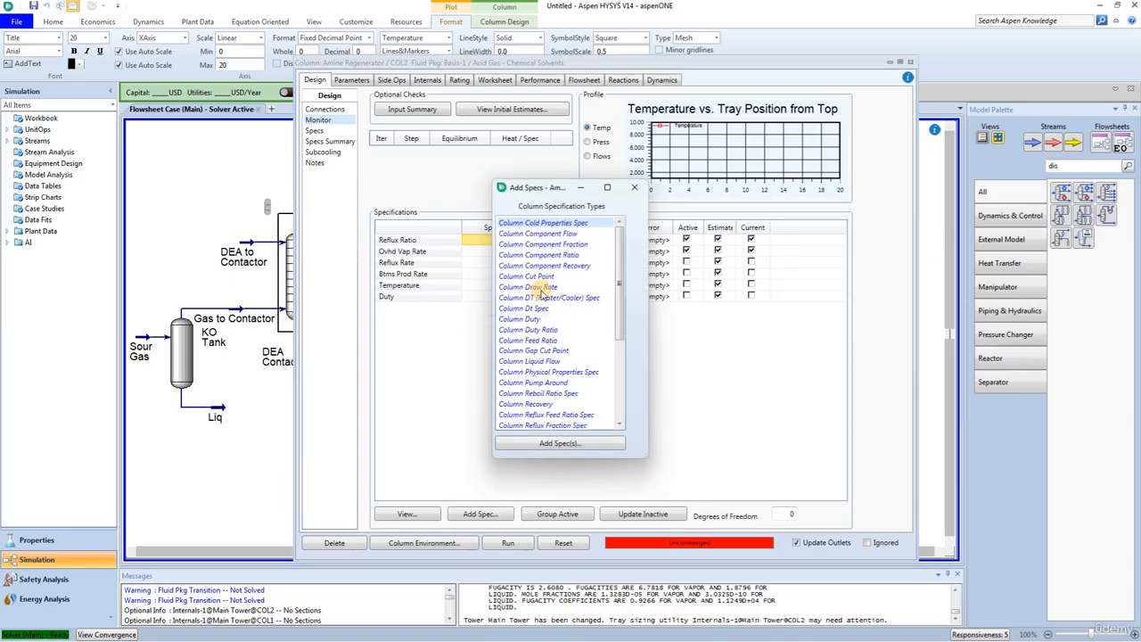
pyautogui.click(541, 288)
pyautogui.click(546, 444)
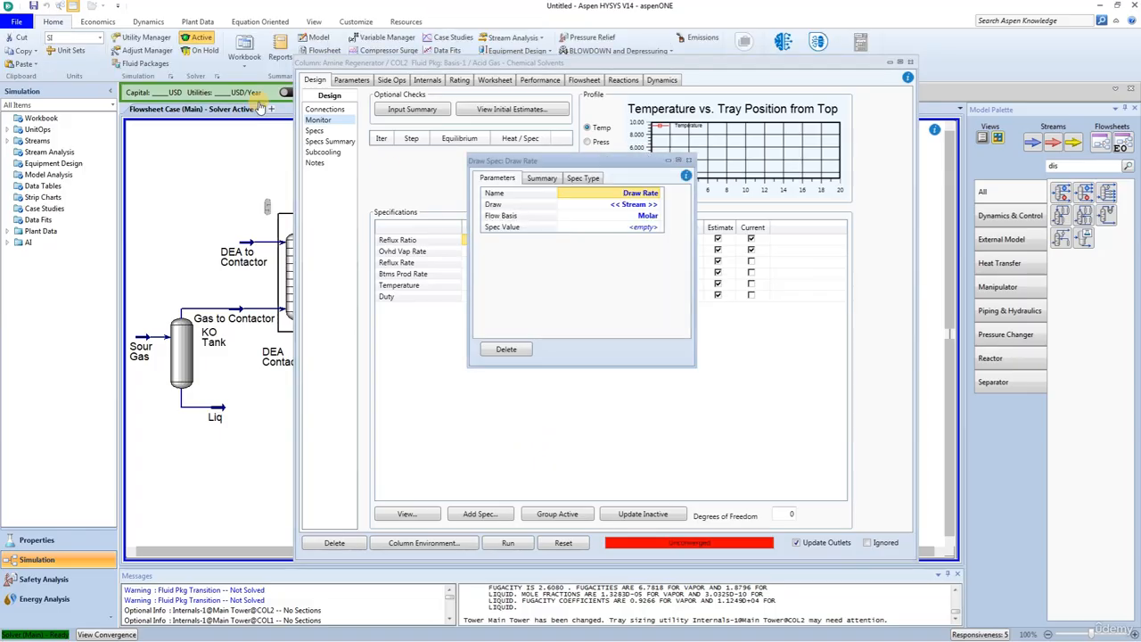
pyautogui.click(657, 206)
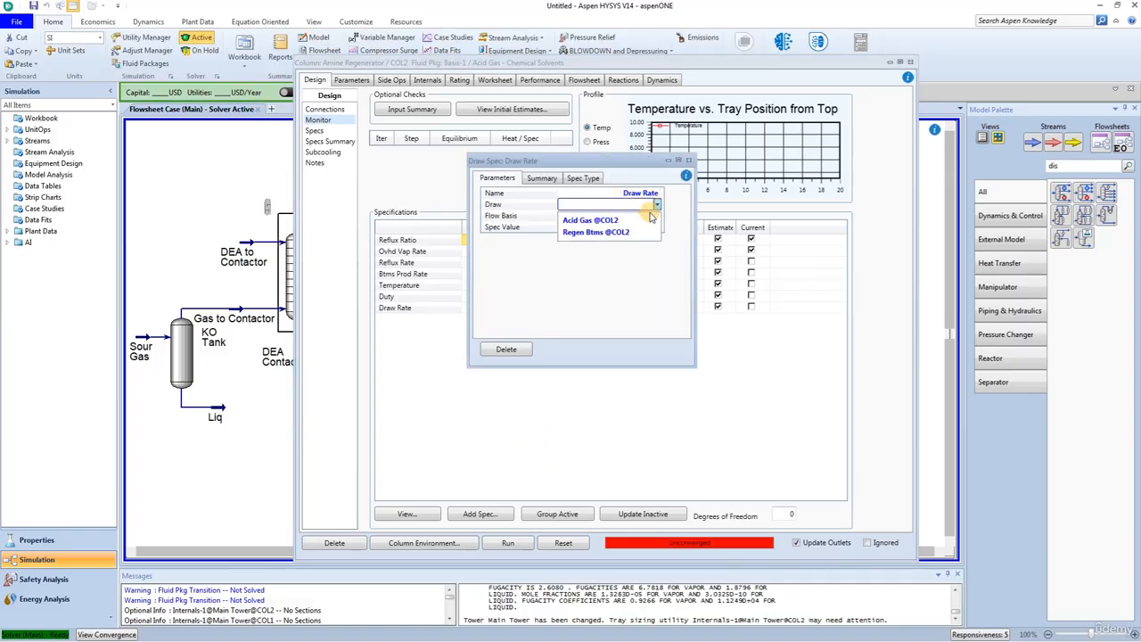
pyautogui.click(630, 220)
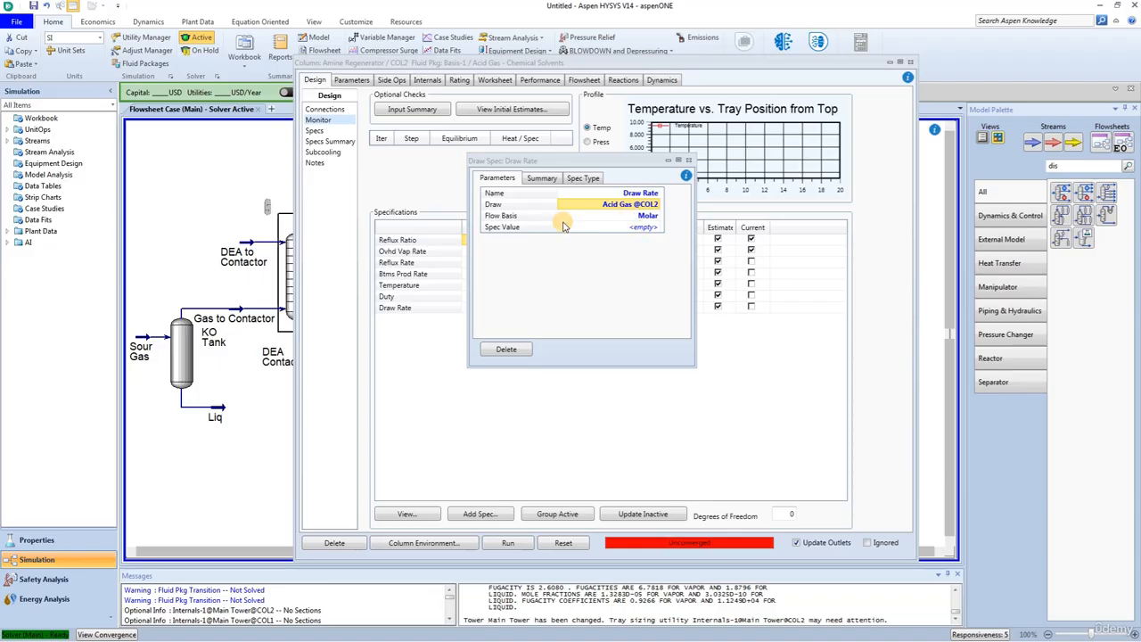
# Step: Set the Acid Gas draw rate specification to 1.5 MMSCFD on a molar basis and close it
pyautogui.click(524, 226)
pyautogui.click(645, 229)
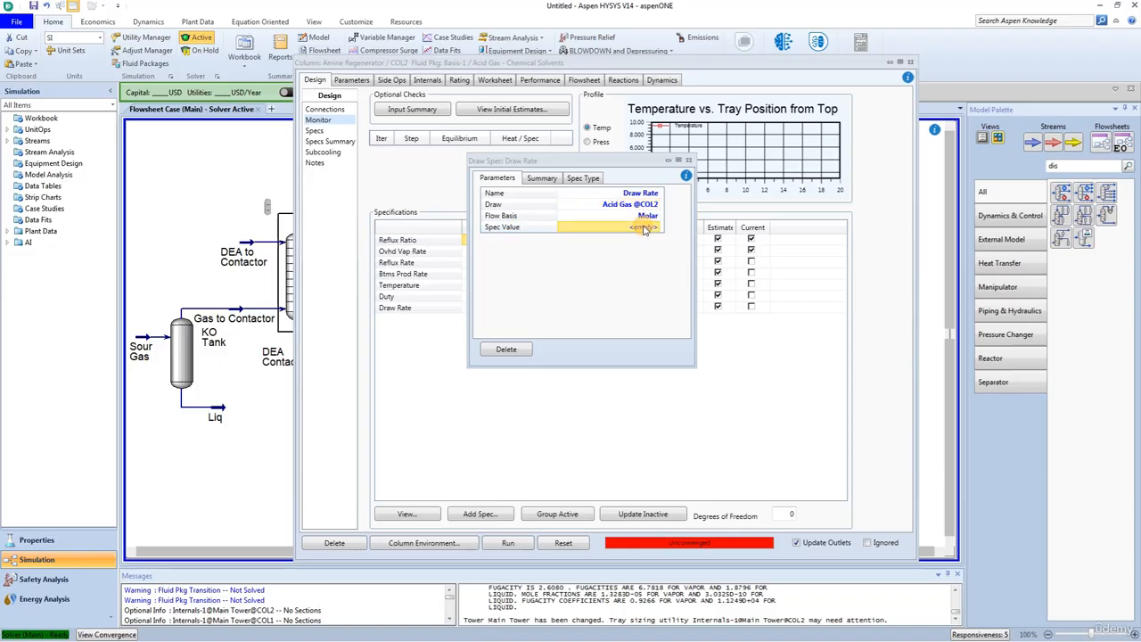
pyautogui.write('1.5')
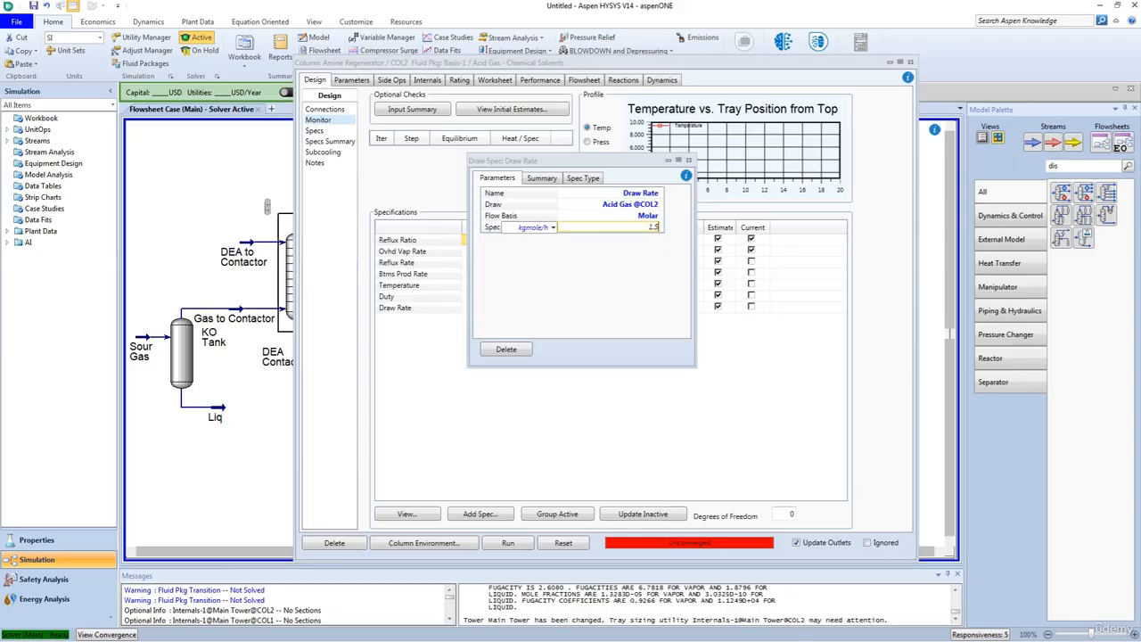
pyautogui.click(552, 230)
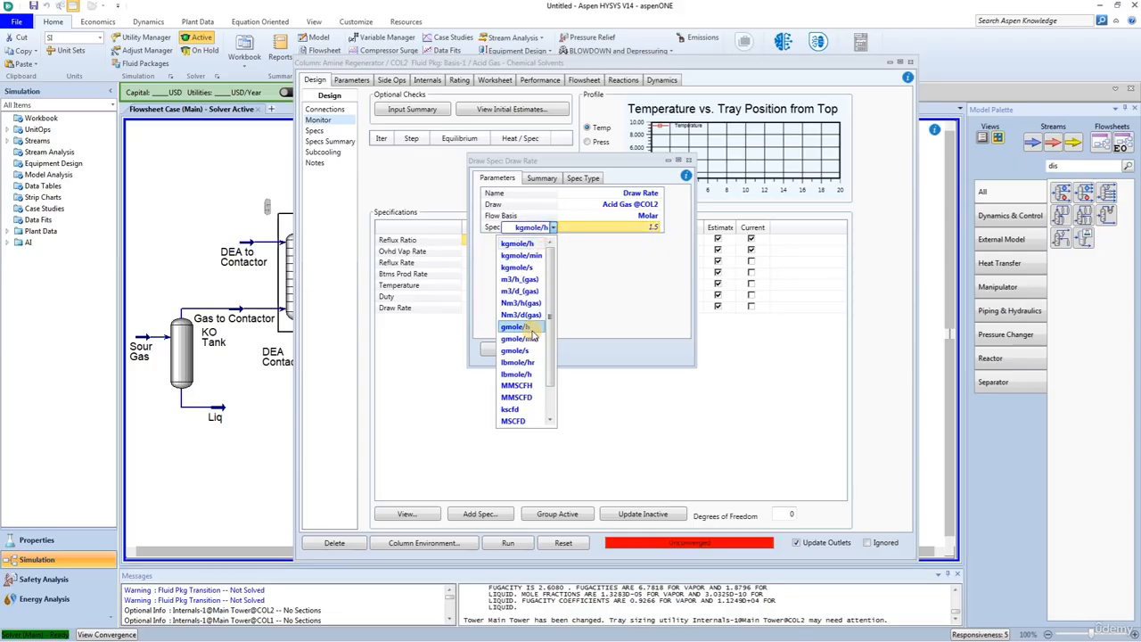
pyautogui.click(535, 399)
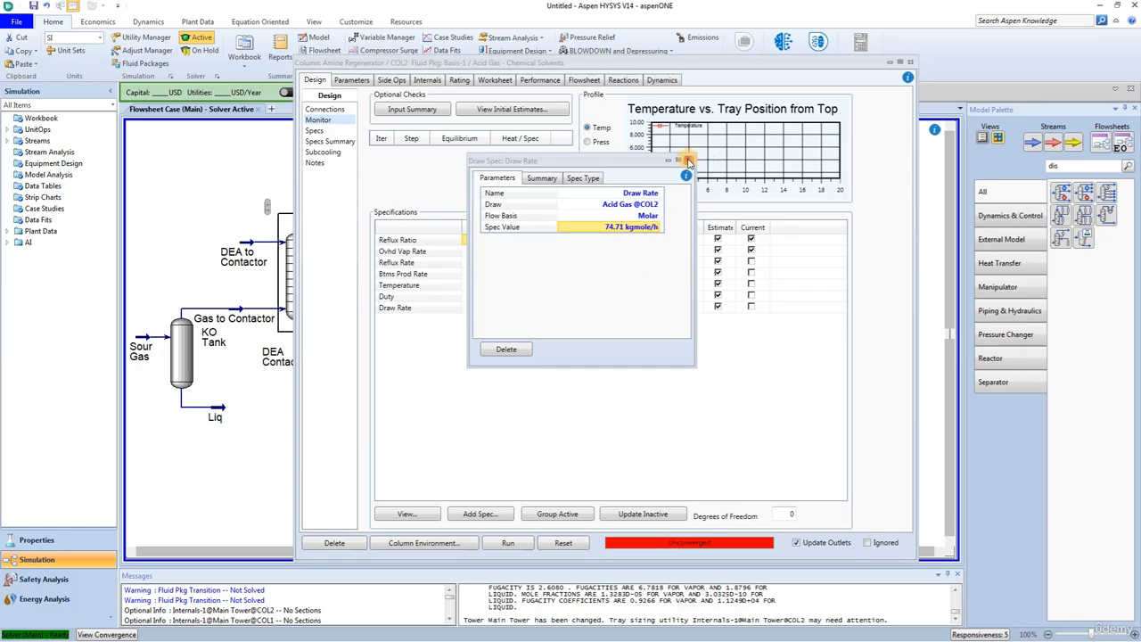
pyautogui.click(689, 161)
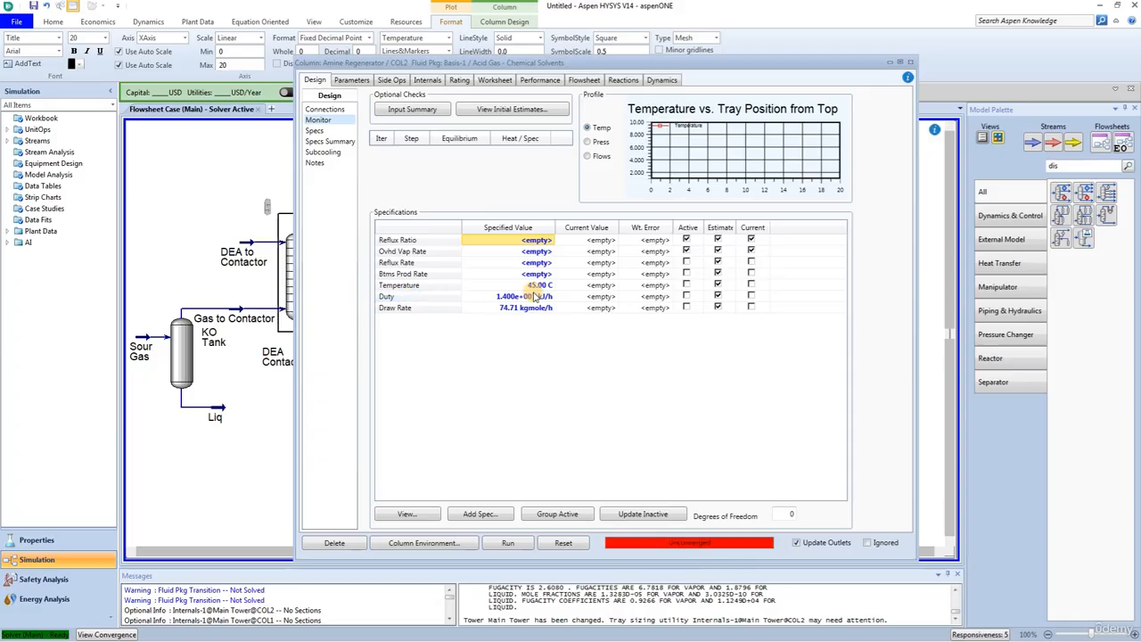
# Step: Activate the Temperature and Duty specifications in place of Reflux Ratio and Ovhd Vap Rate, and dismiss any resulting message
pyautogui.click(686, 285)
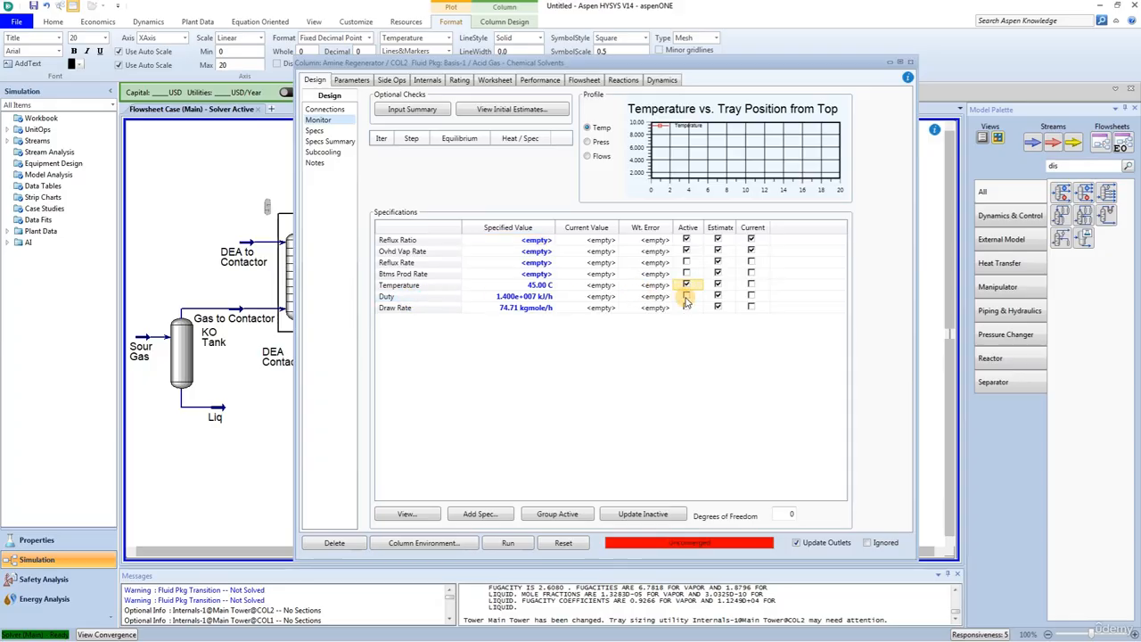
pyautogui.click(687, 296)
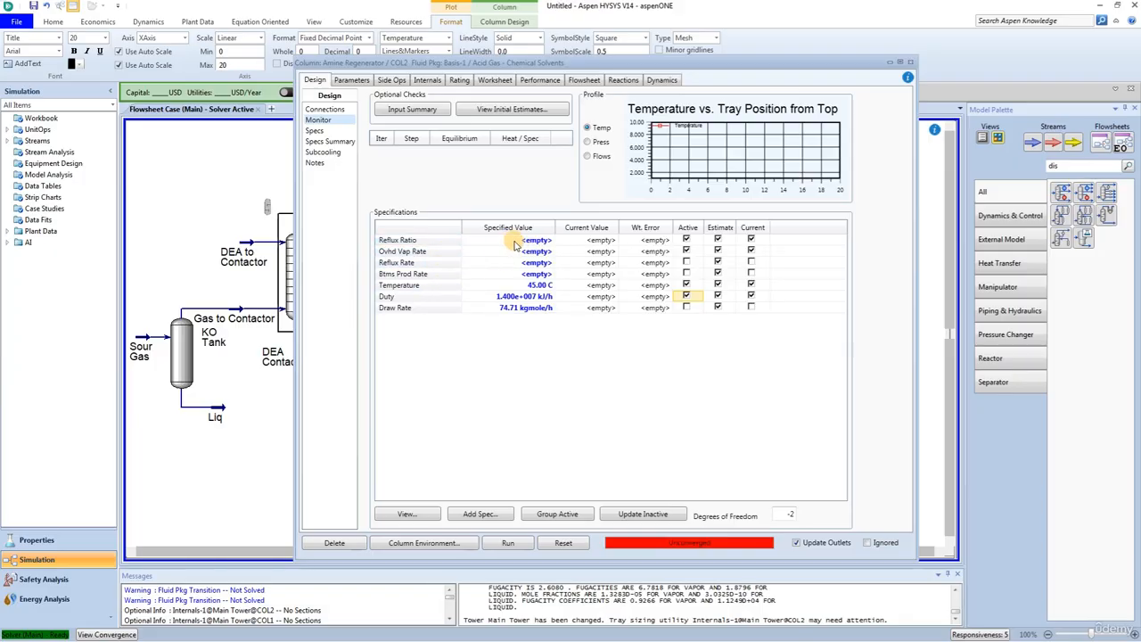
pyautogui.click(686, 239)
pyautogui.click(686, 251)
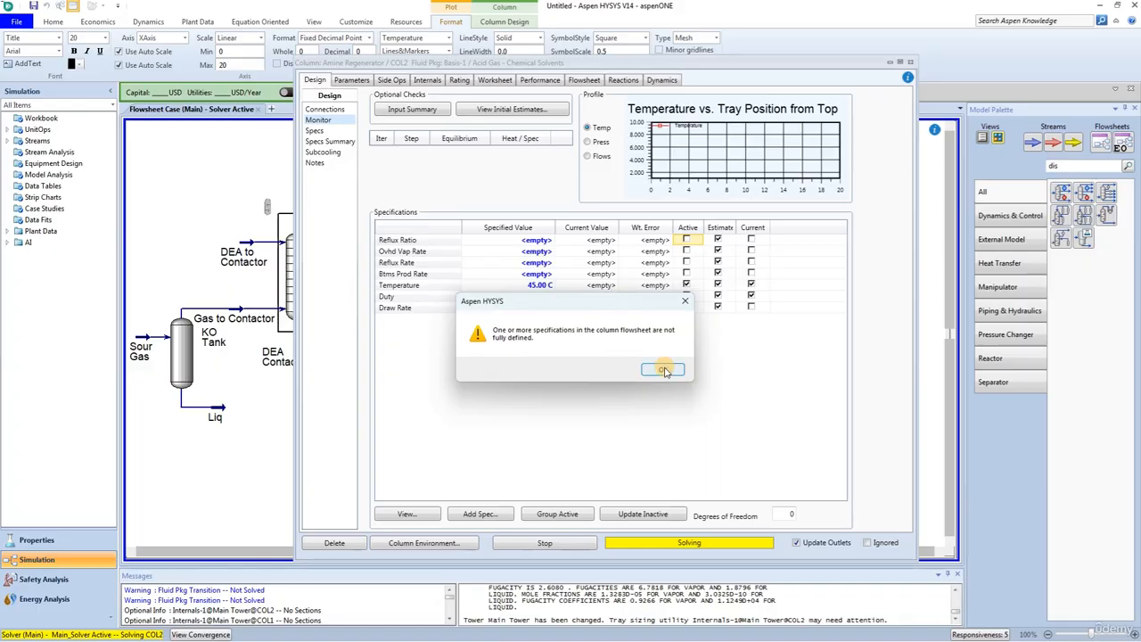
pyautogui.click(664, 370)
# Step: Assign the reboiler energy stream Reb-Q to the Duty specification
pyautogui.doubleClick(657, 296)
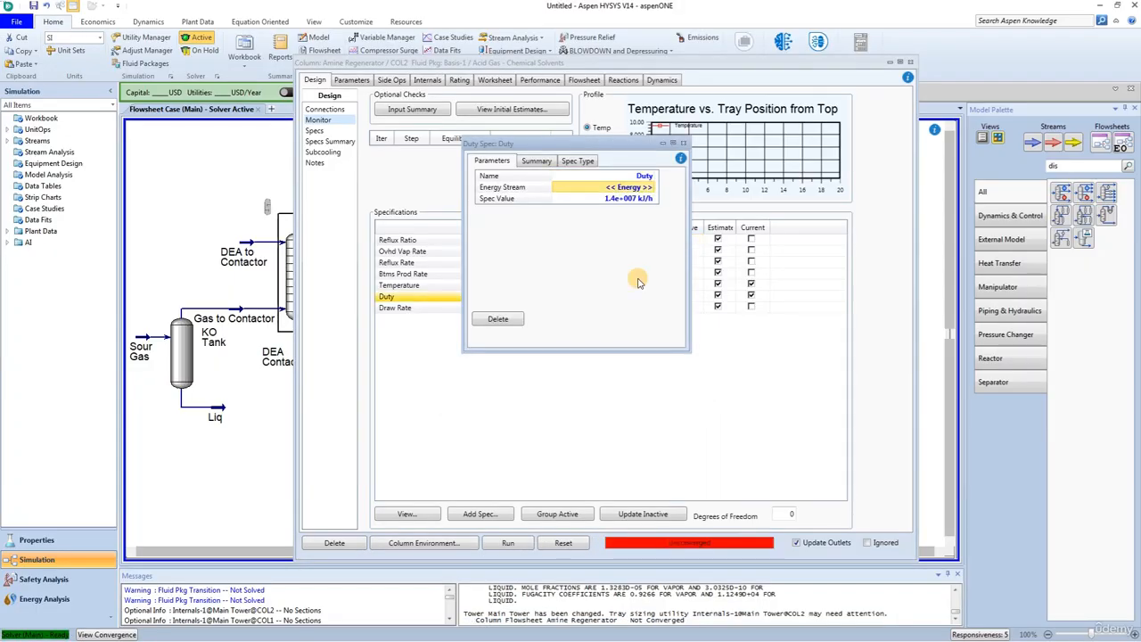
pyautogui.click(651, 189)
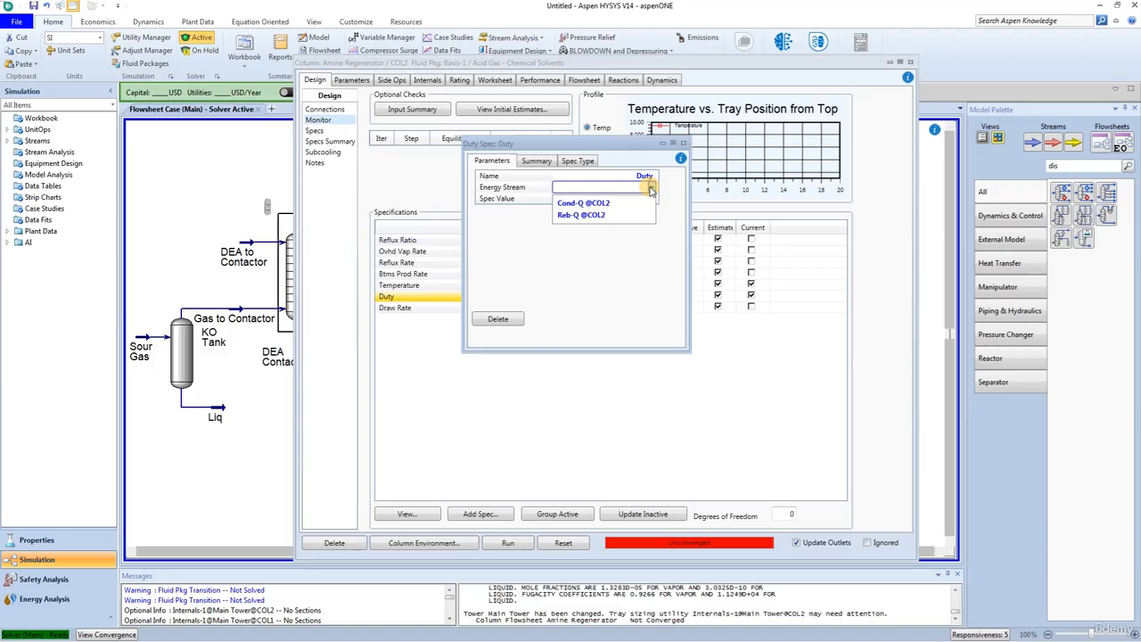
pyautogui.click(582, 216)
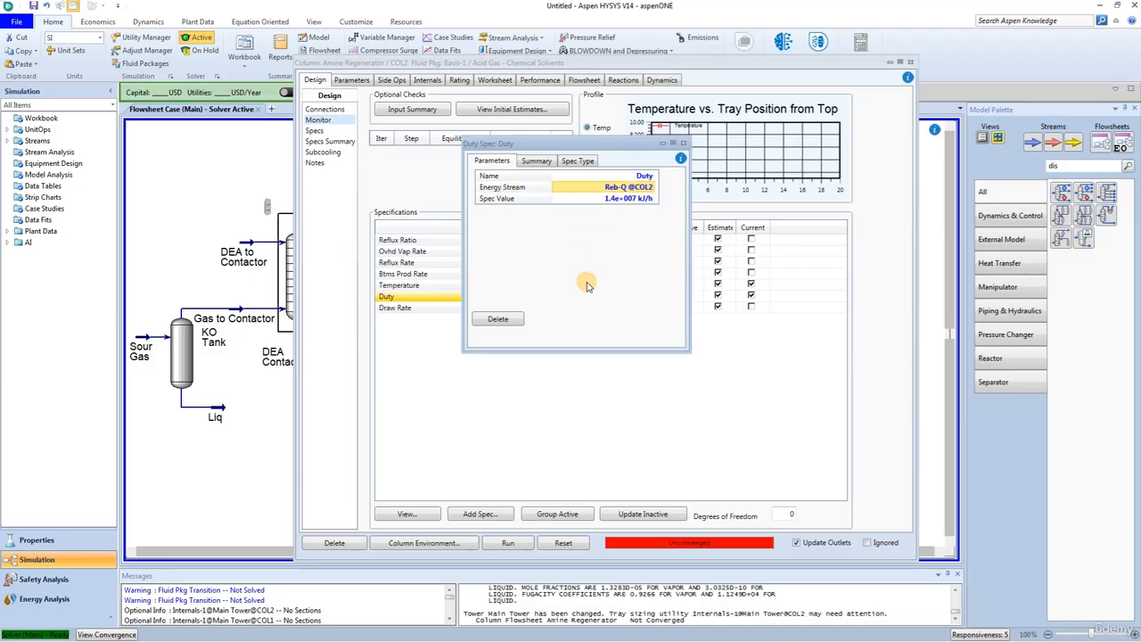
# Step: Close the Duty specification and change the Amine Regenerator's solver damping from fixed to Adaptive
pyautogui.click(683, 144)
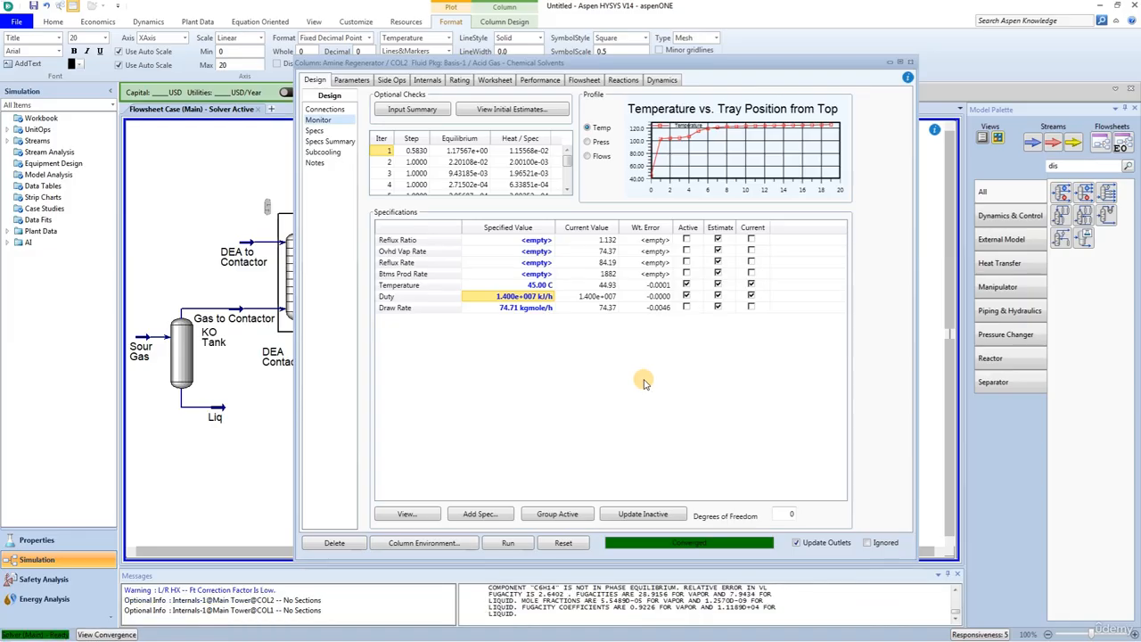
pyautogui.click(351, 81)
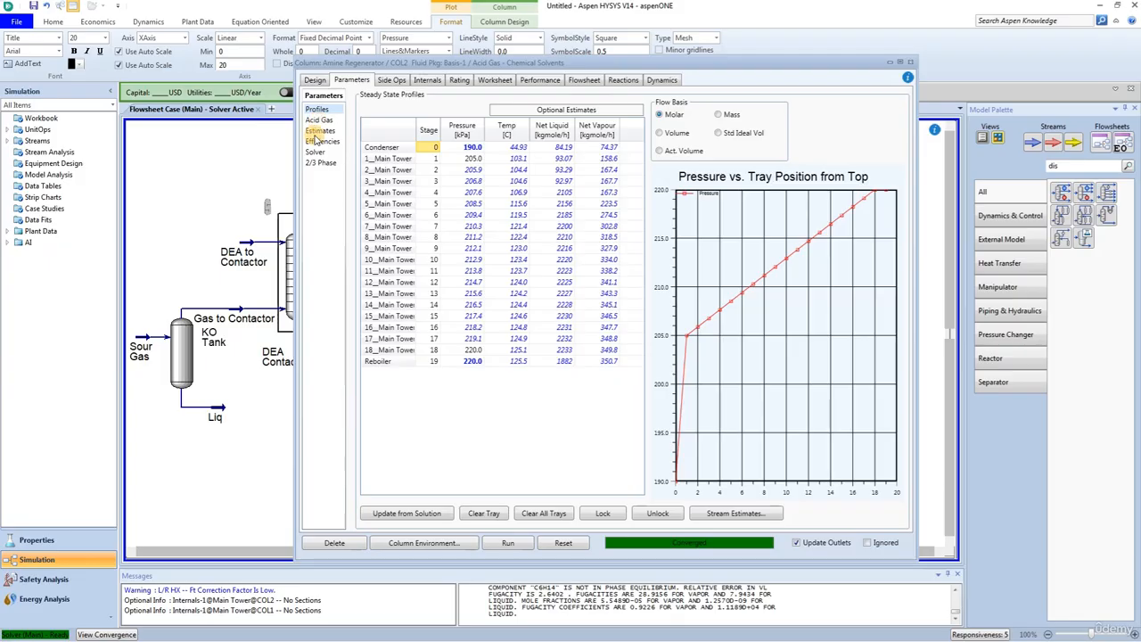
pyautogui.click(323, 153)
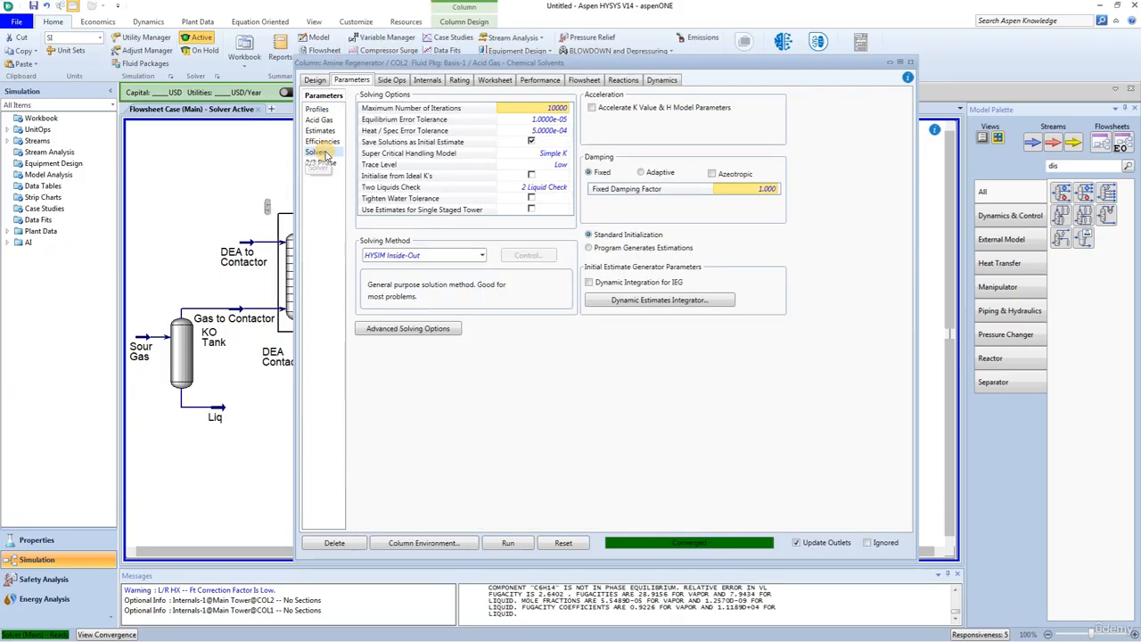
pyautogui.click(642, 173)
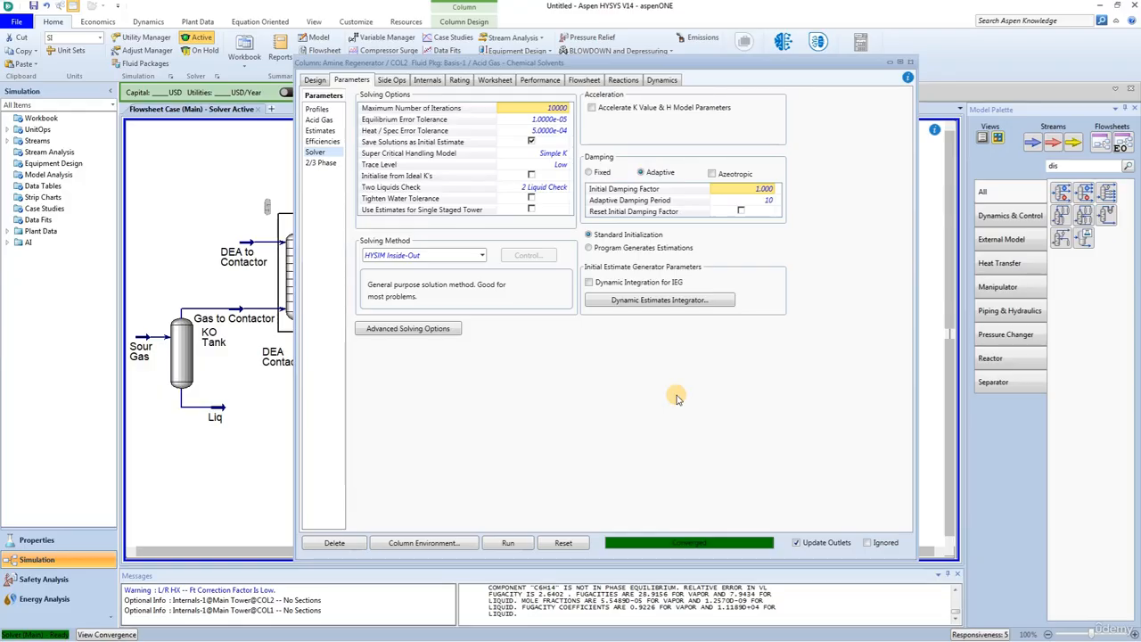
# Step: Review the Amine Regenerator's acid gas section parameters and its acid gas performance results, and return to the main flowsheet
pyautogui.click(314, 120)
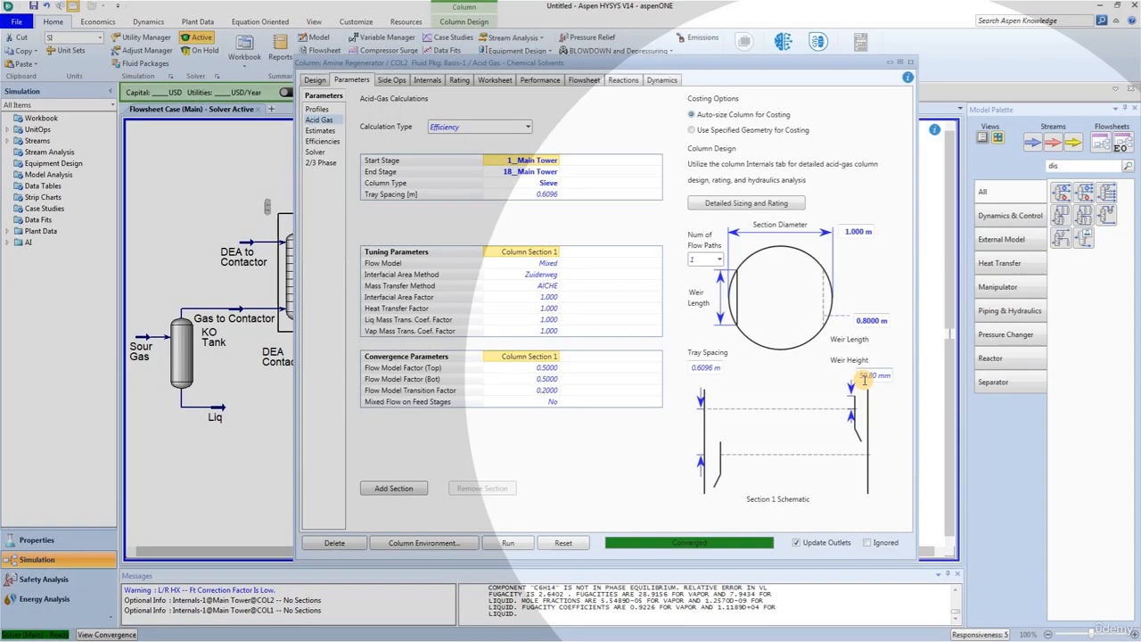
pyautogui.moveTo(864, 380)
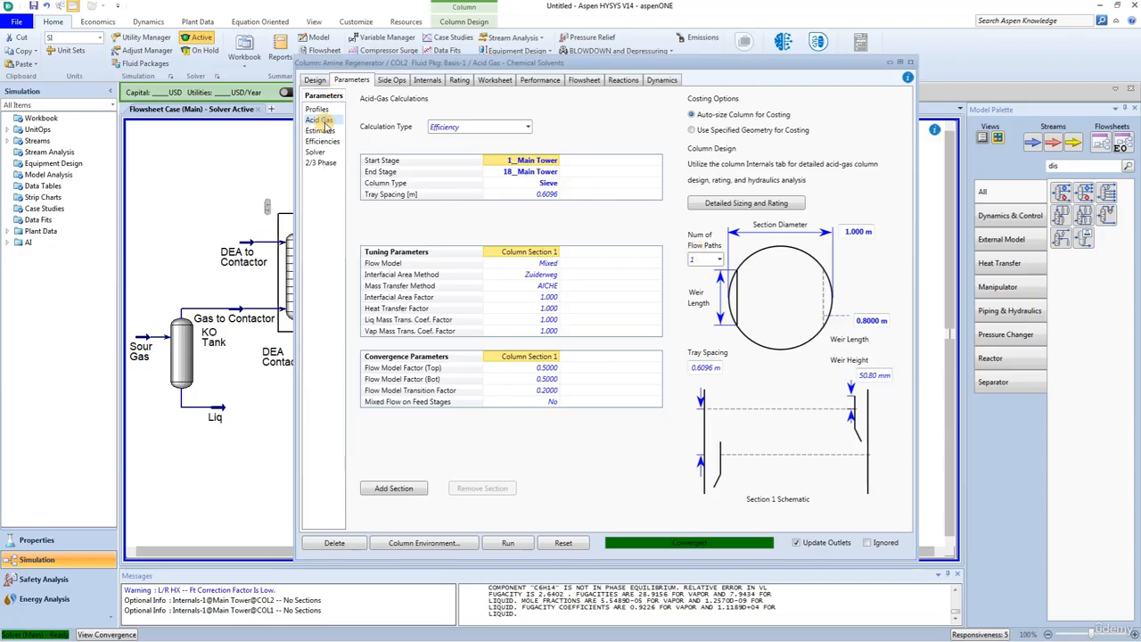
pyautogui.click(542, 79)
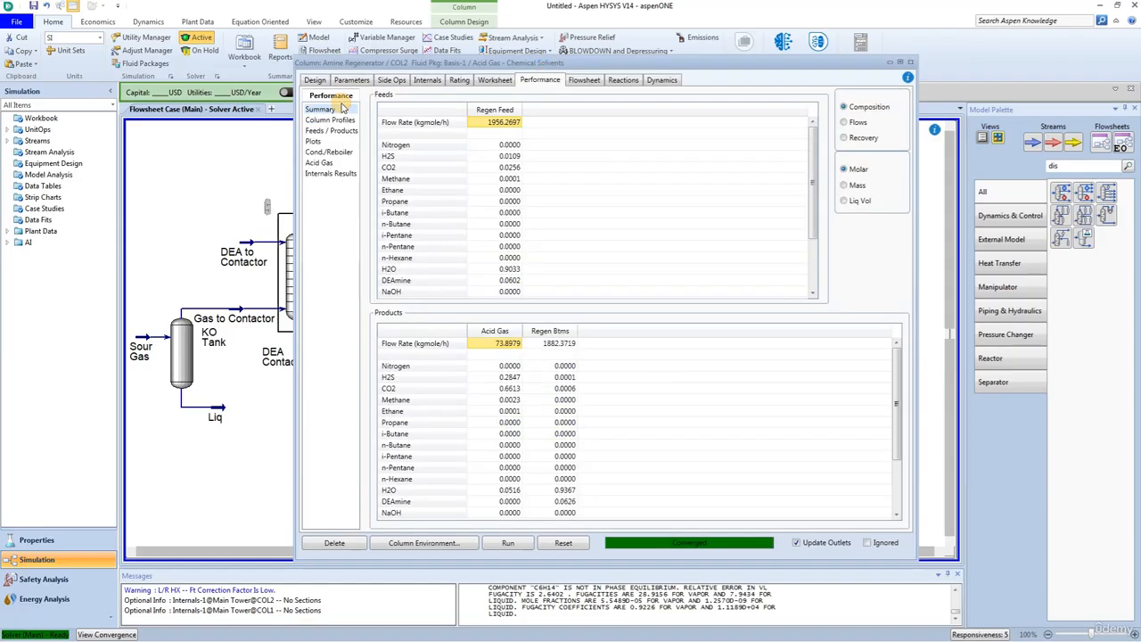
pyautogui.click(321, 164)
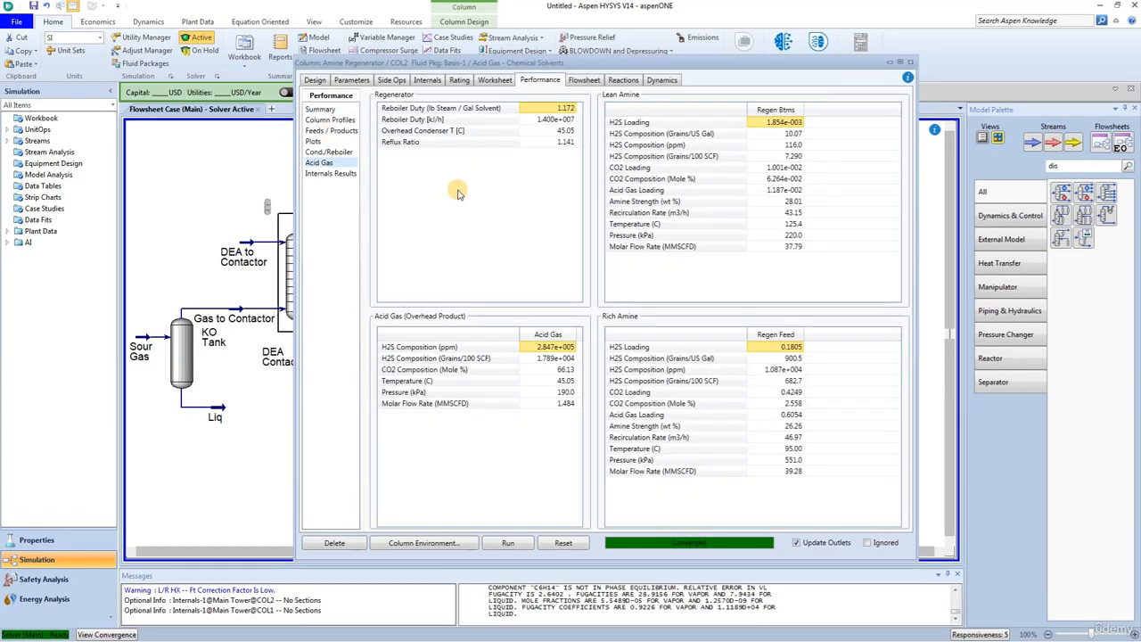
pyautogui.click(911, 62)
pyautogui.click(519, 471)
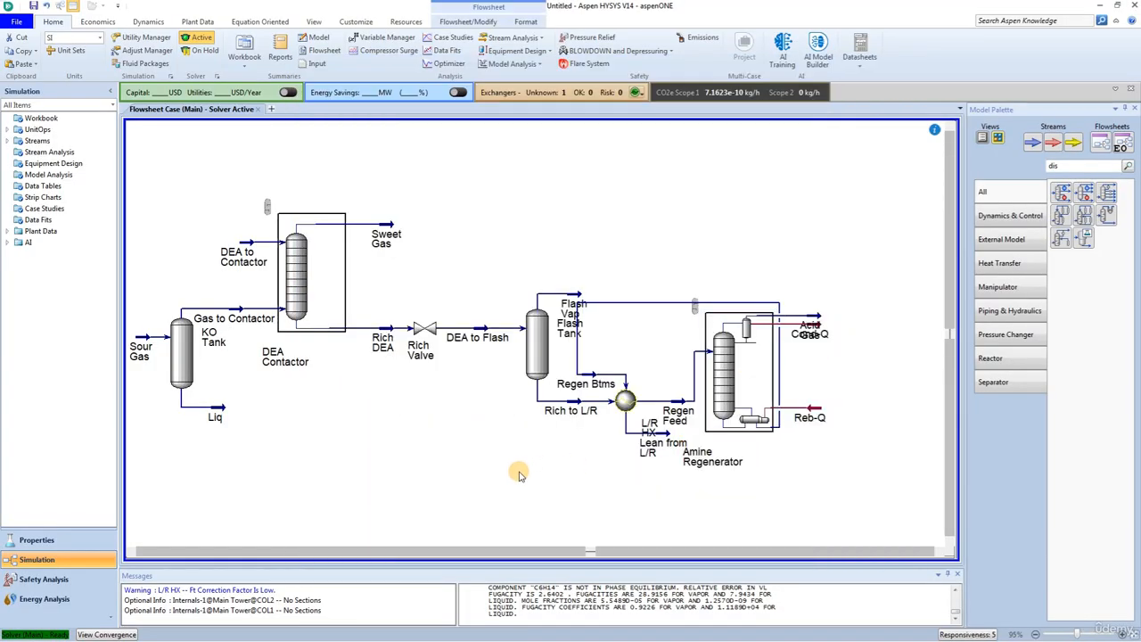
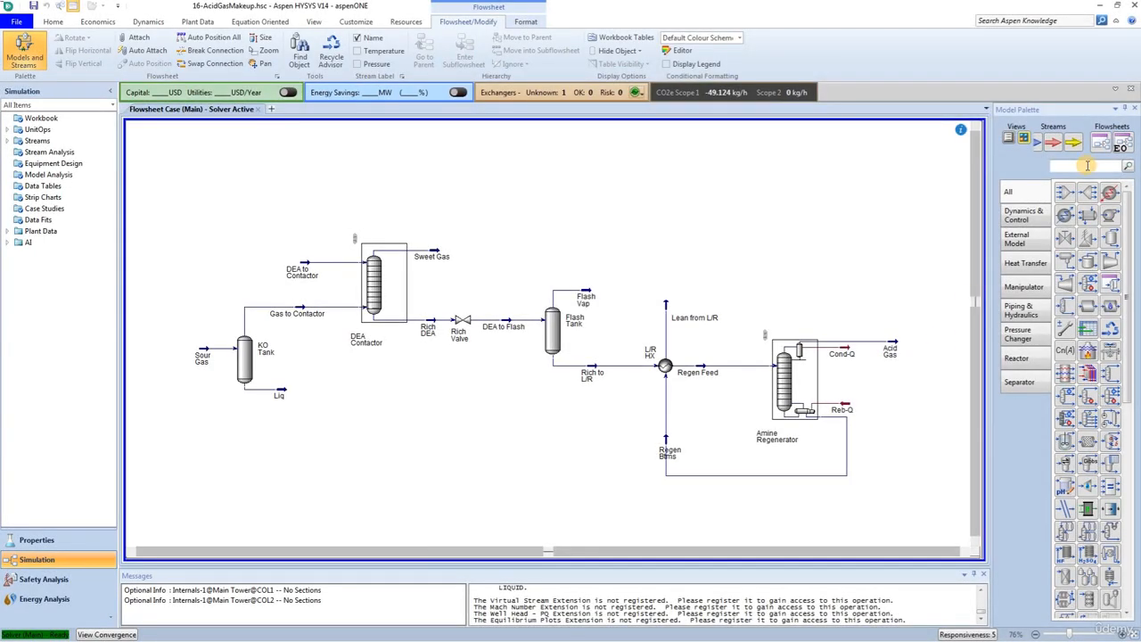
# Step: Place a Makeup block above the Lean from L/R stream and rename it Makeup Mixer
pyautogui.click(1087, 165)
pyautogui.write('ma')
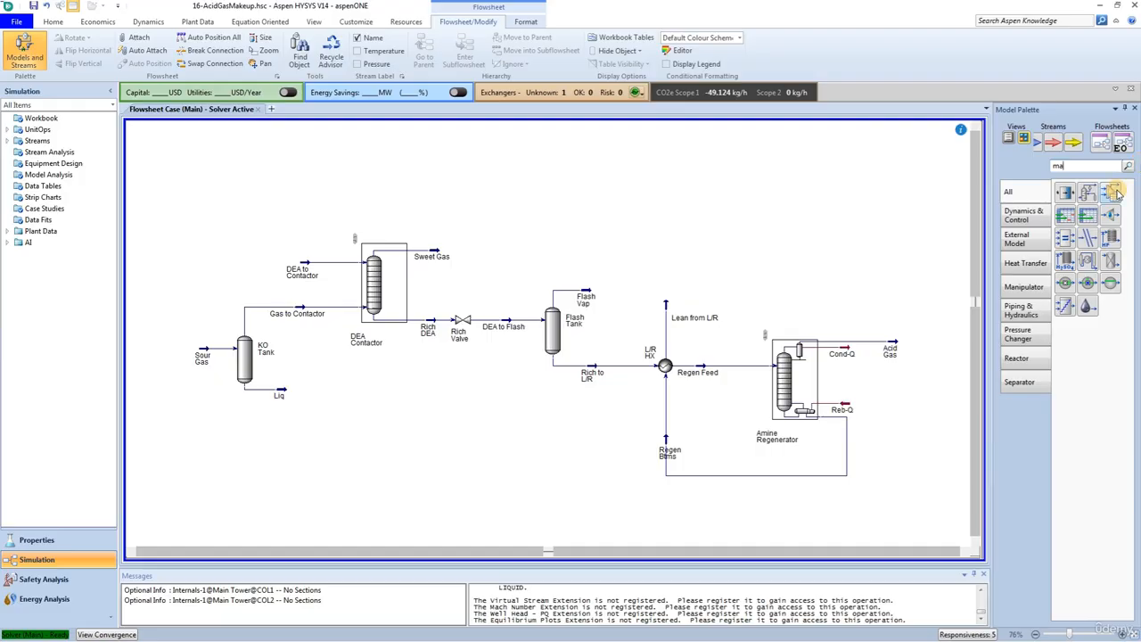
pyautogui.moveTo(1110, 192); pyautogui.dragTo(664, 280)
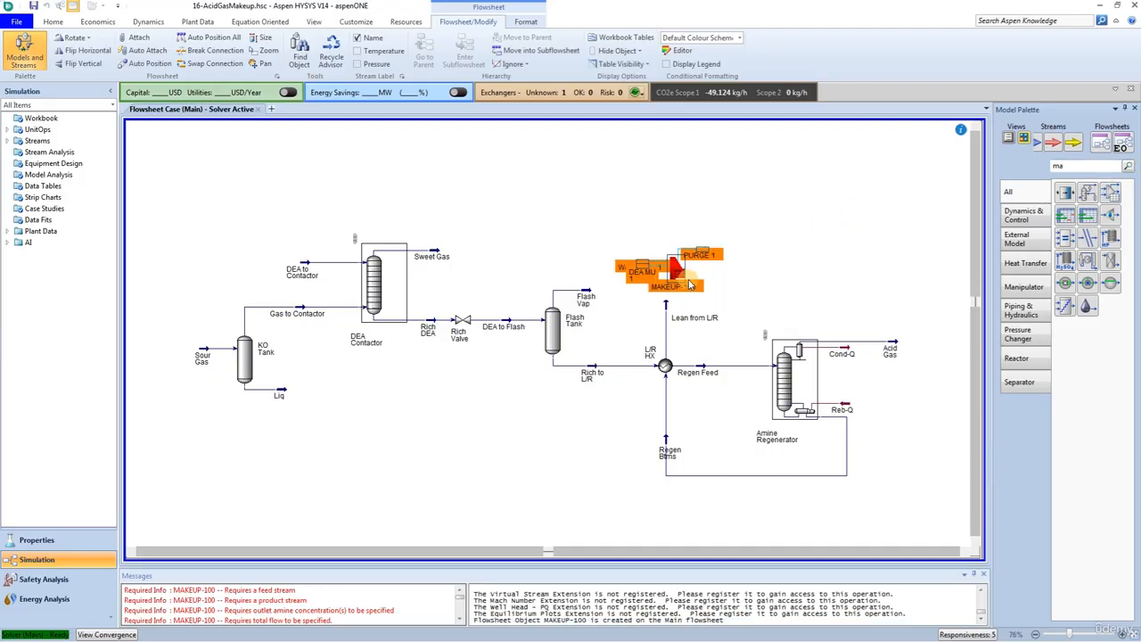
pyautogui.doubleClick(673, 258)
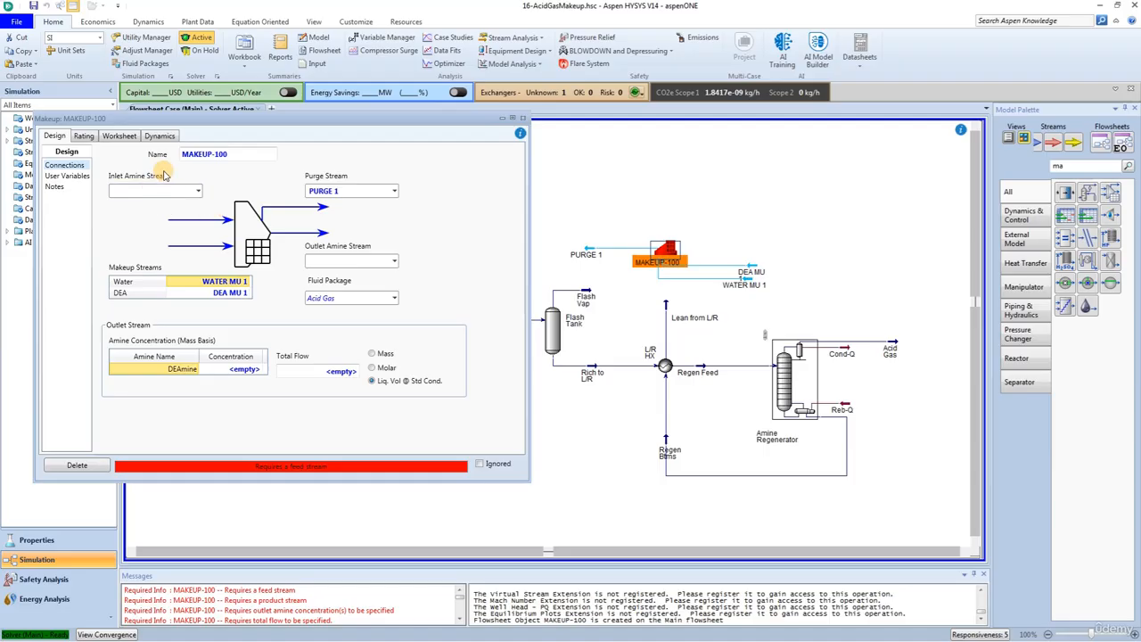
pyautogui.click(243, 156)
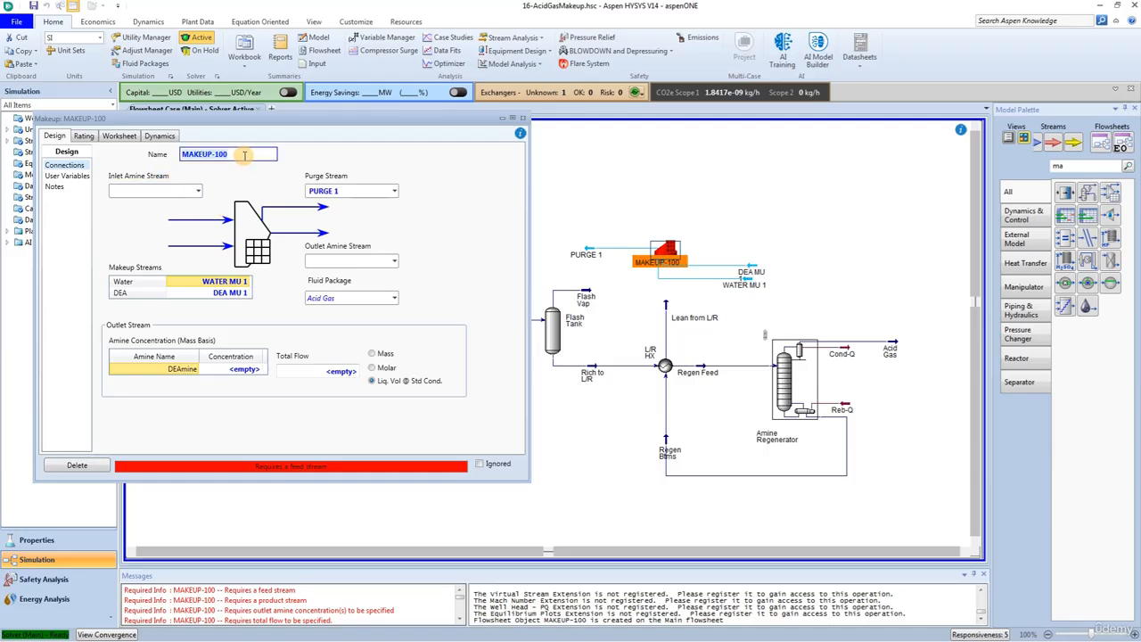
pyautogui.write('Makeup Mixer')
# Step: Connect Lean from L/R as the Makeup Mixer's inlet amine stream and create DEA to Cool as its outlet amine stream
pyautogui.click(198, 191)
pyautogui.click(156, 242)
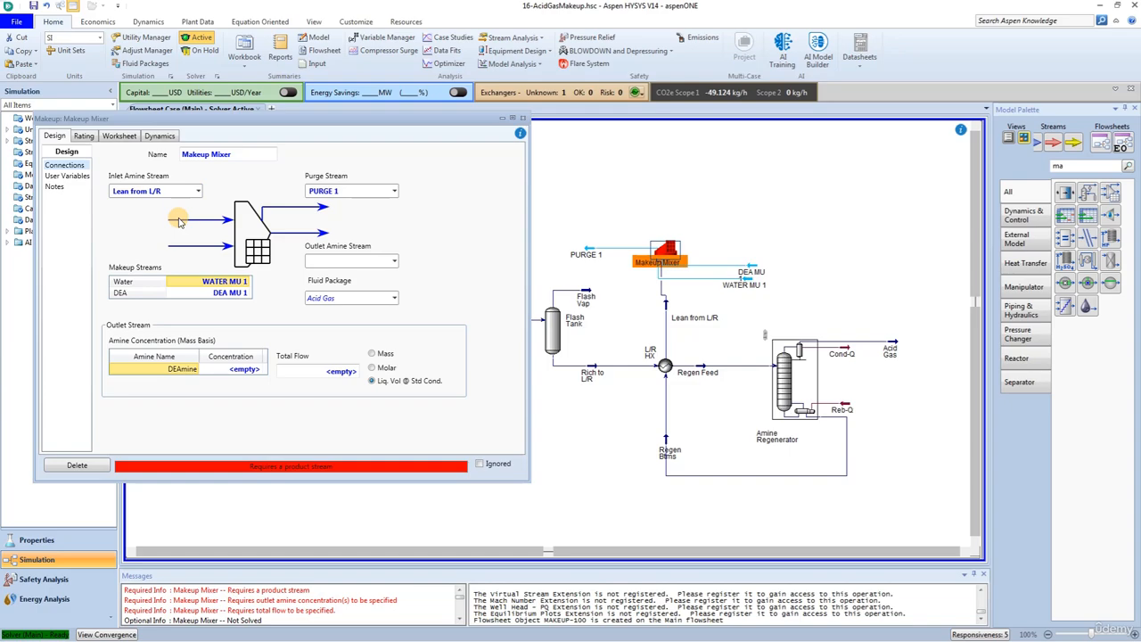
pyautogui.click(338, 260)
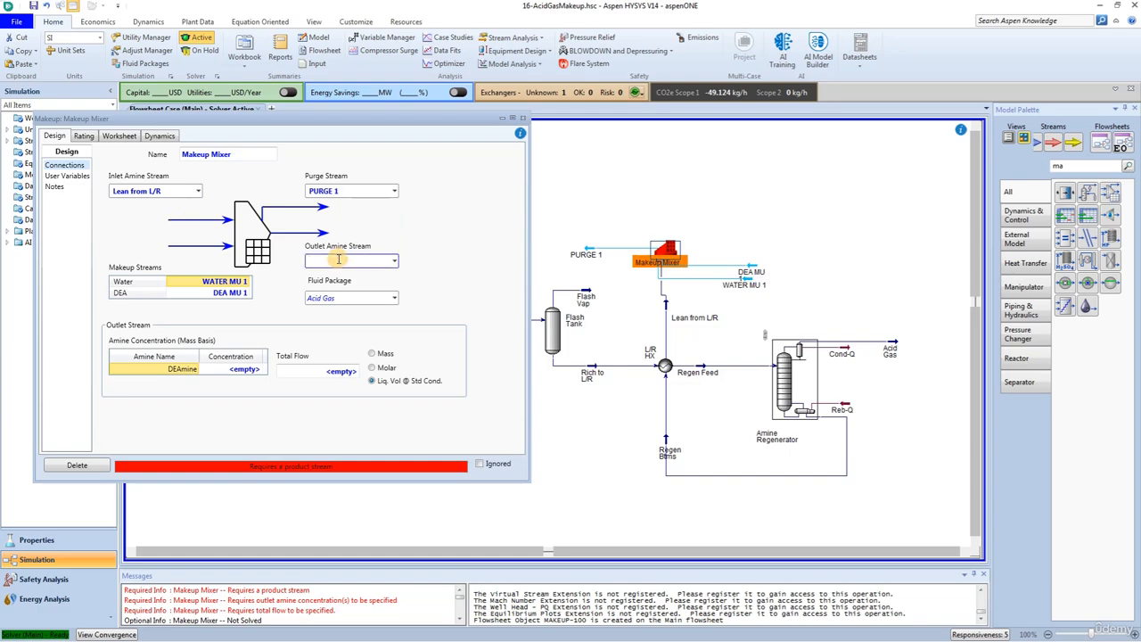
pyautogui.write('DEA to Cool')
pyautogui.press('Return')
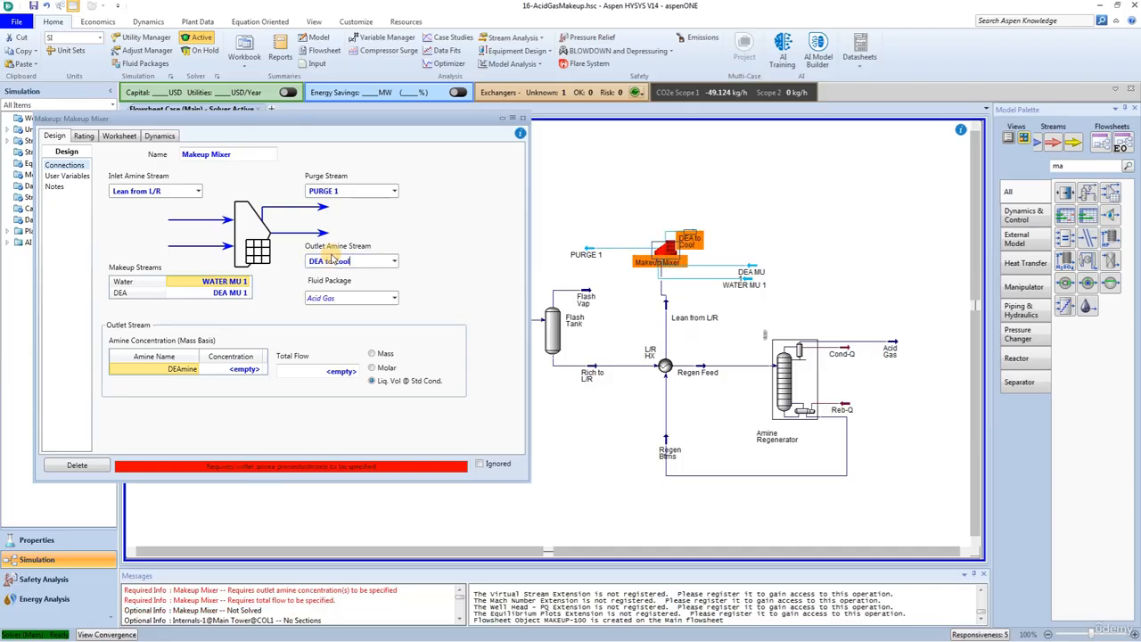
pyautogui.click(525, 121)
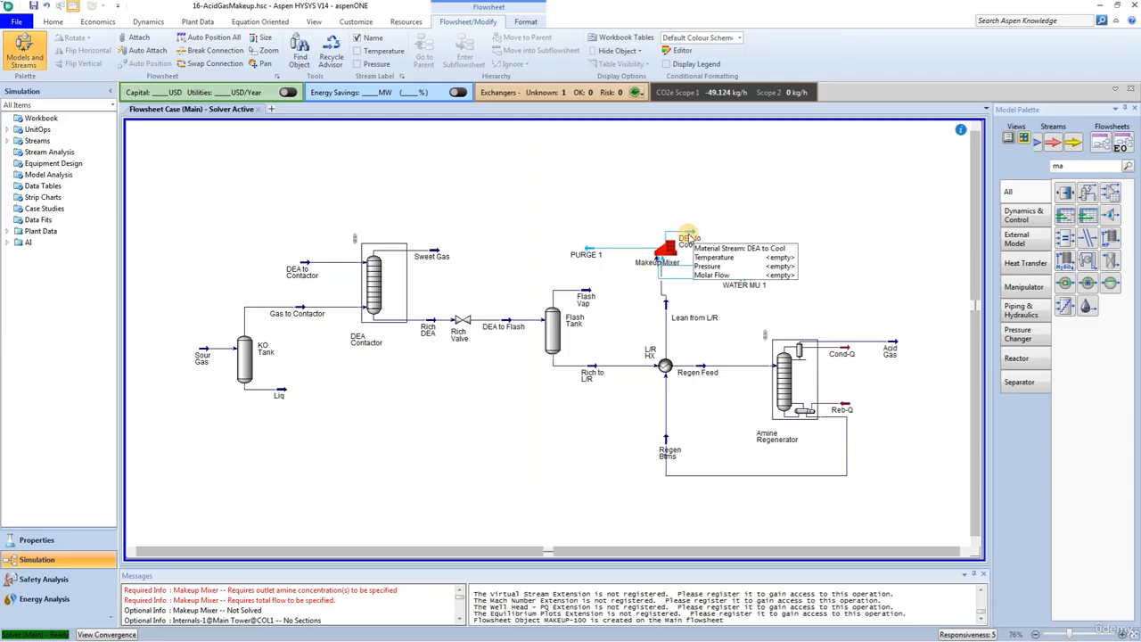
# Step: Move the DEA to Cool stream to the upper left of the Makeup Mixer and align the mixer directly above Lean from L/R
pyautogui.click(689, 239)
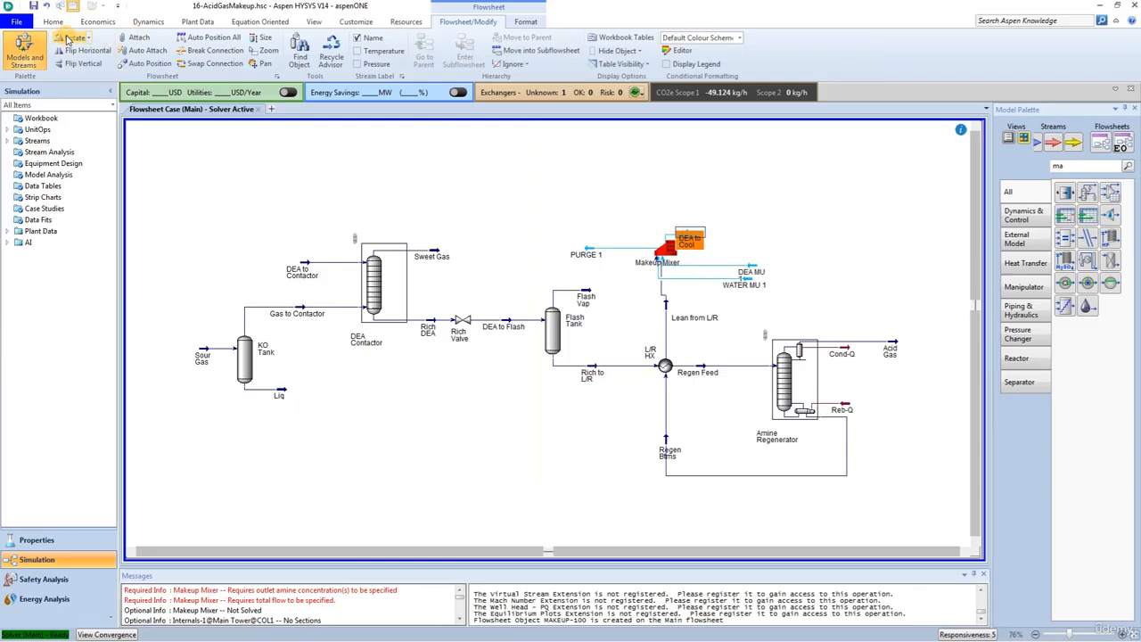
pyautogui.moveTo(685, 234); pyautogui.dragTo(609, 213)
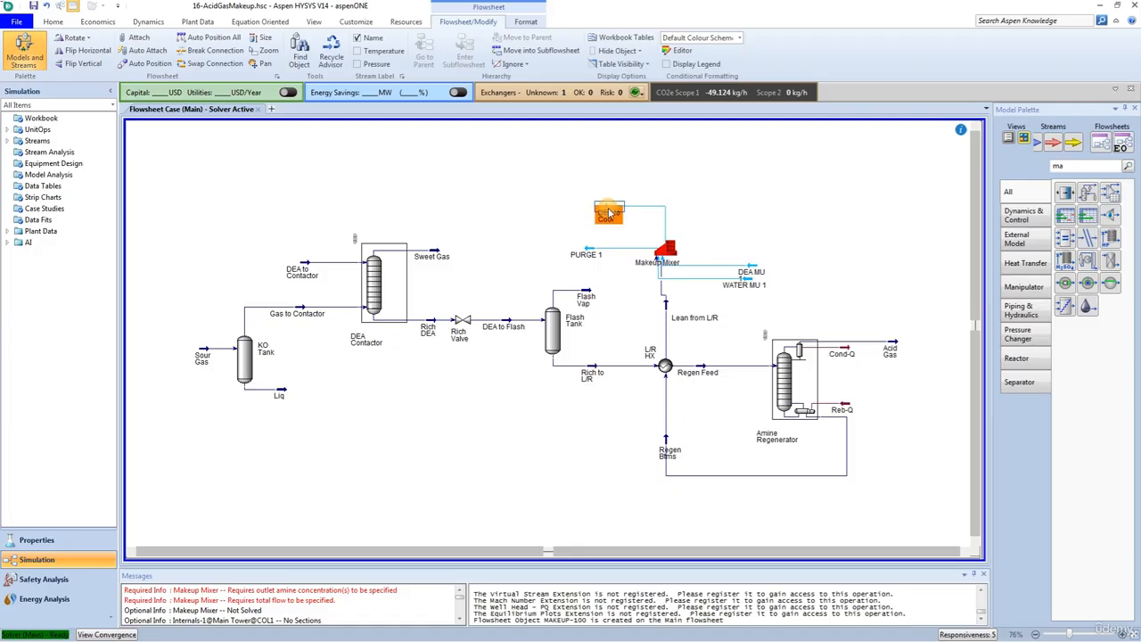
pyautogui.click(768, 217)
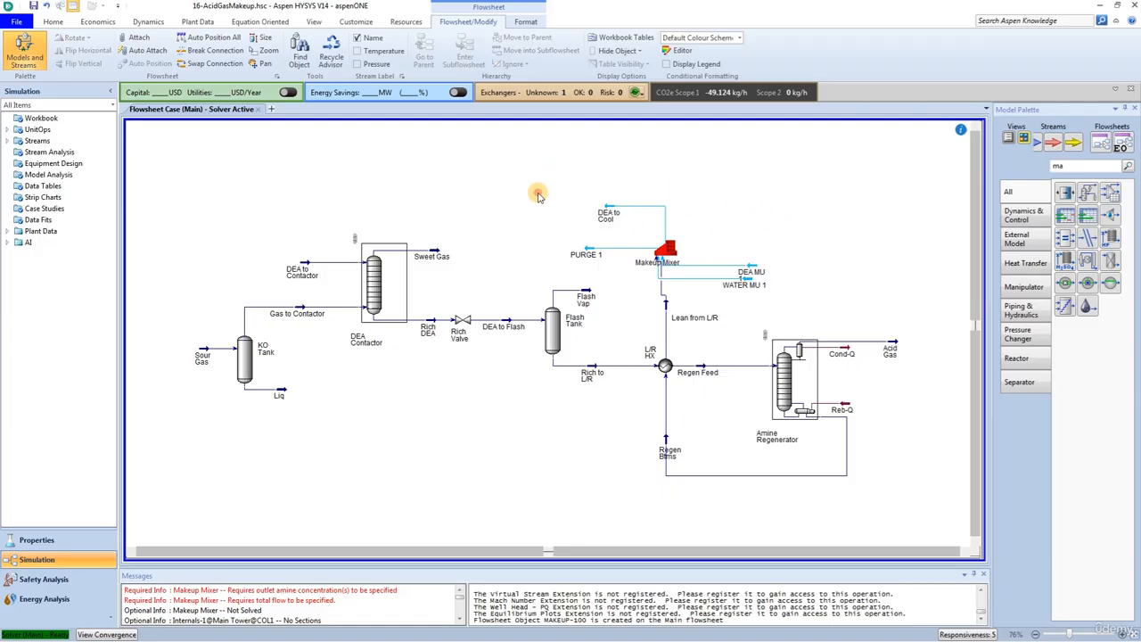
pyautogui.moveTo(543, 158); pyautogui.dragTo(836, 307)
pyautogui.rightClick(667, 239)
pyautogui.click(642, 261)
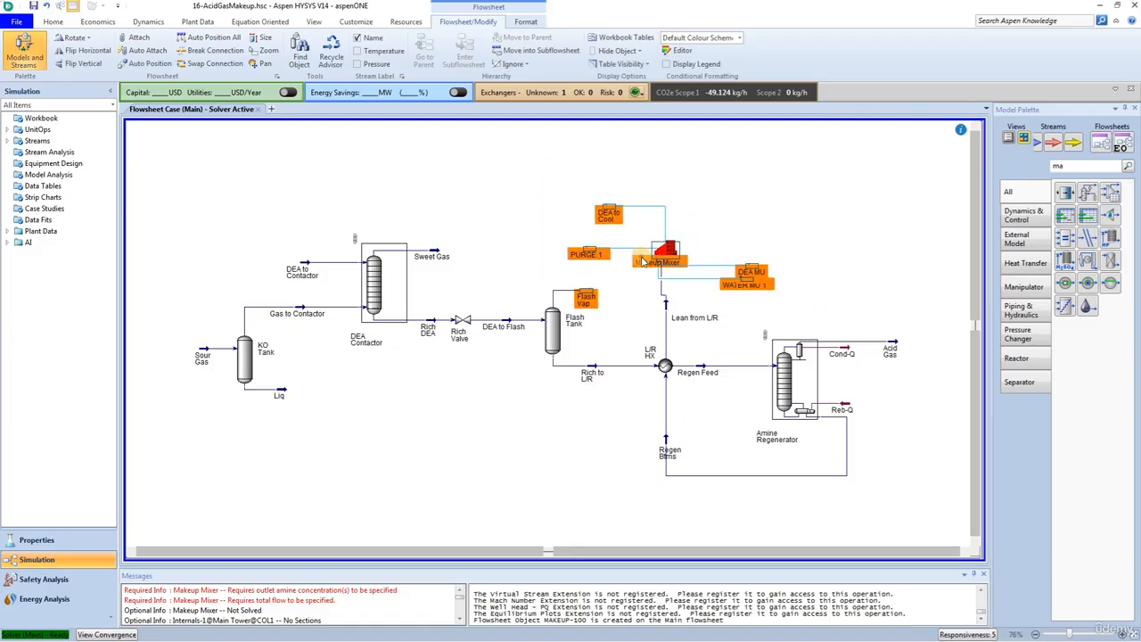
pyautogui.click(535, 153)
pyautogui.moveTo(667, 247); pyautogui.dragTo(674, 256)
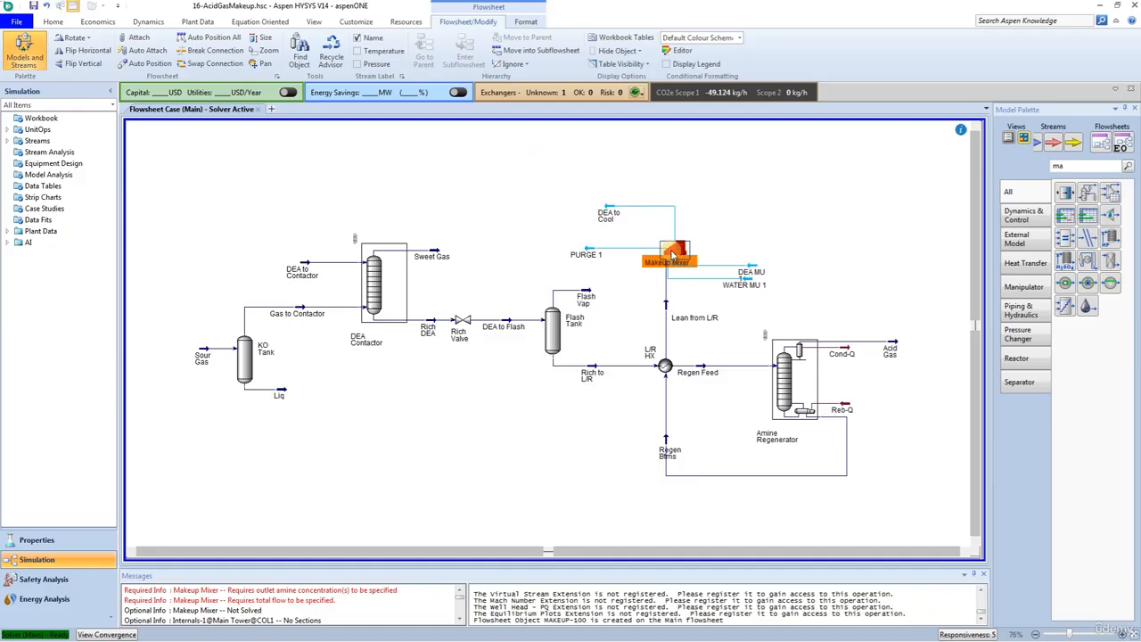
pyautogui.click(715, 318)
# Step: Open the Makeup Mixer and set the outlet stream's DEAmine mass concentration to 28
pyautogui.click(824, 288)
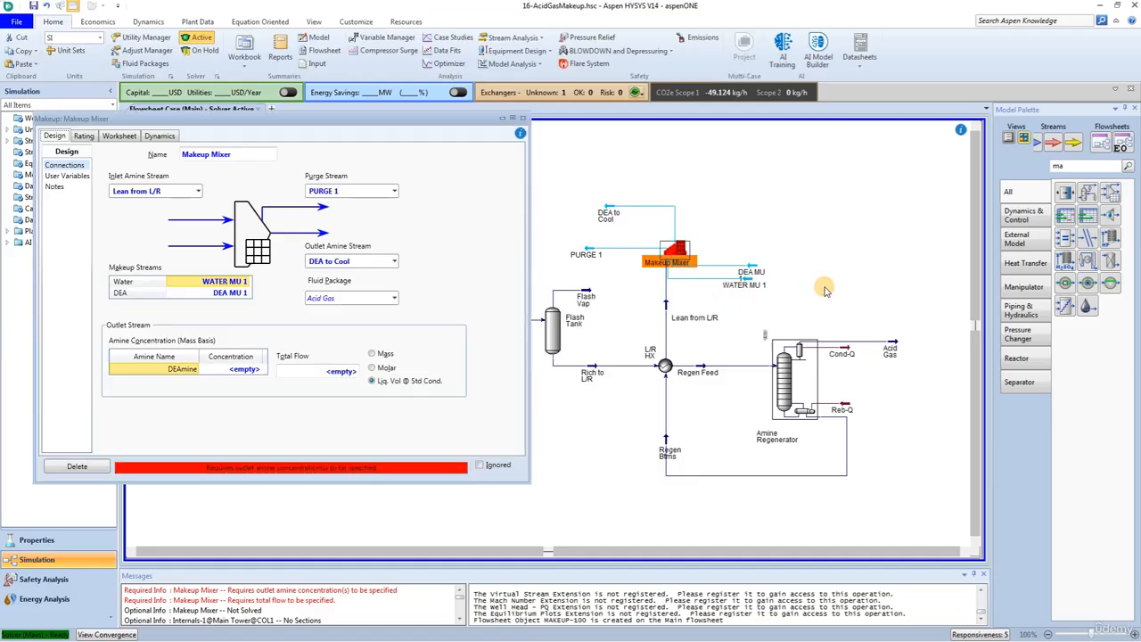
pyautogui.click(221, 375)
pyautogui.write('28')
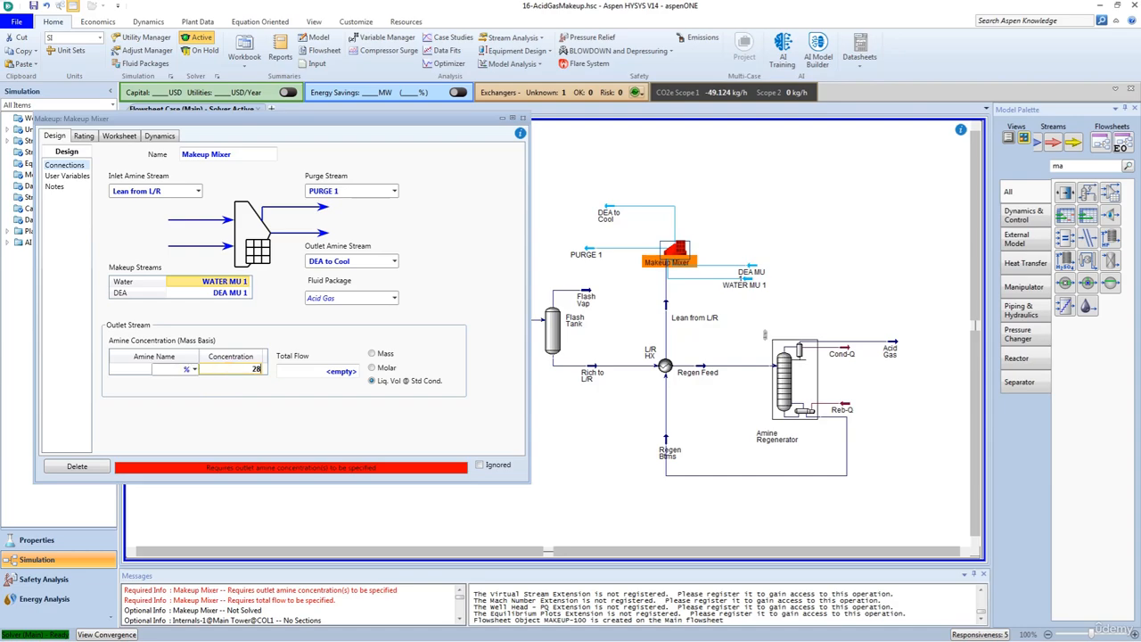
pyautogui.press('Return')
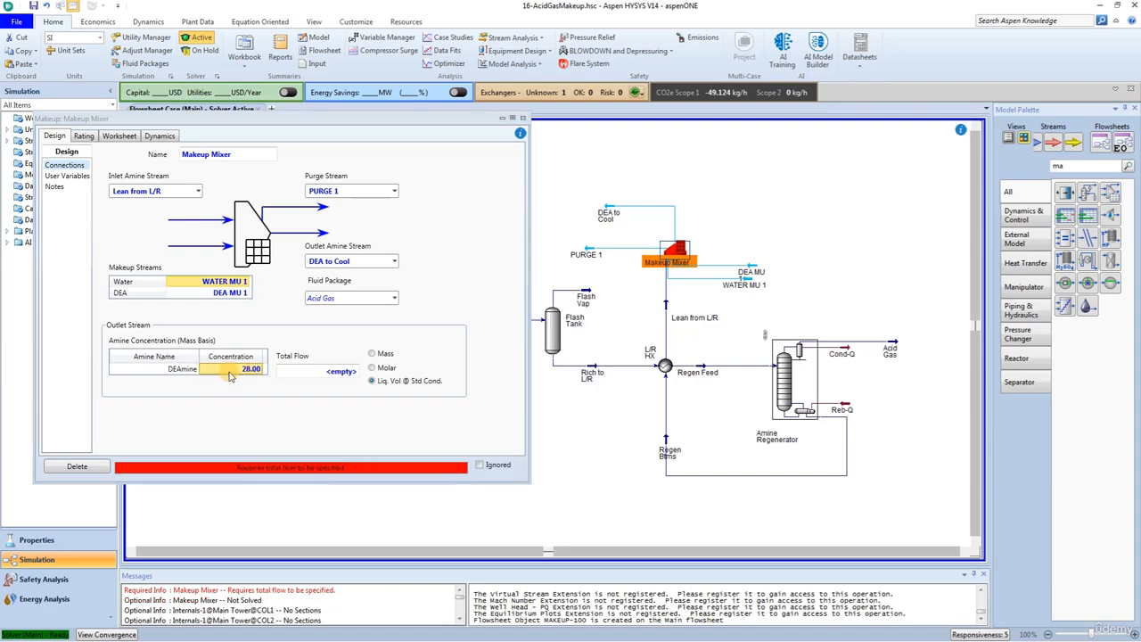
# Step: Set the Makeup Mixer's total outlet flow to 190 USGPM on the standard liquid volume basis and return to the flowsheet
pyautogui.click(312, 372)
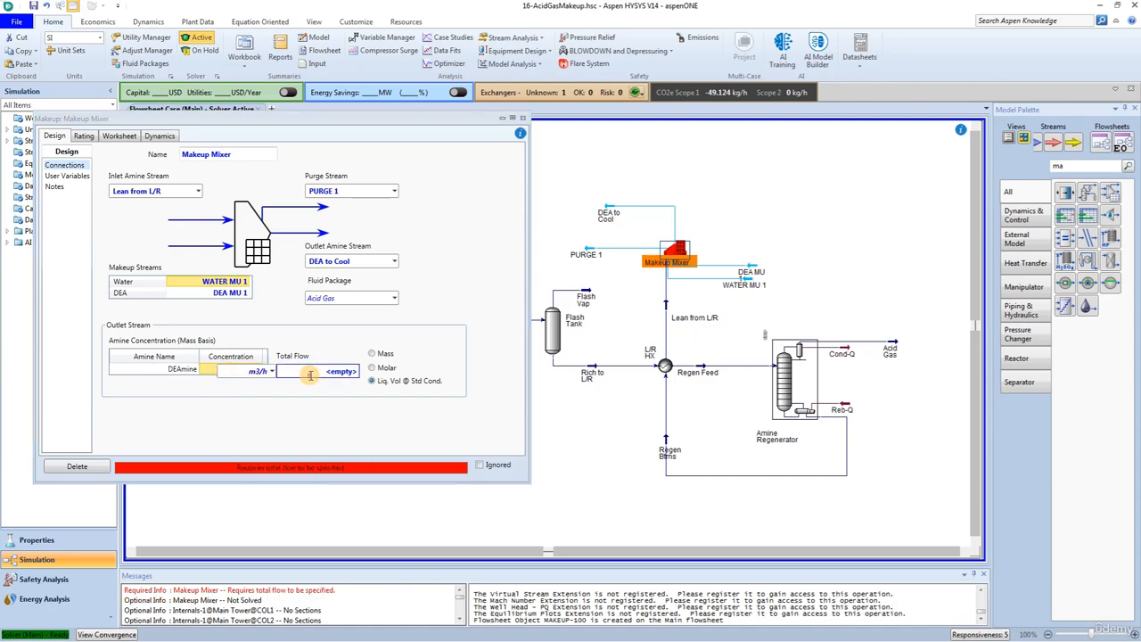
pyautogui.write('19')
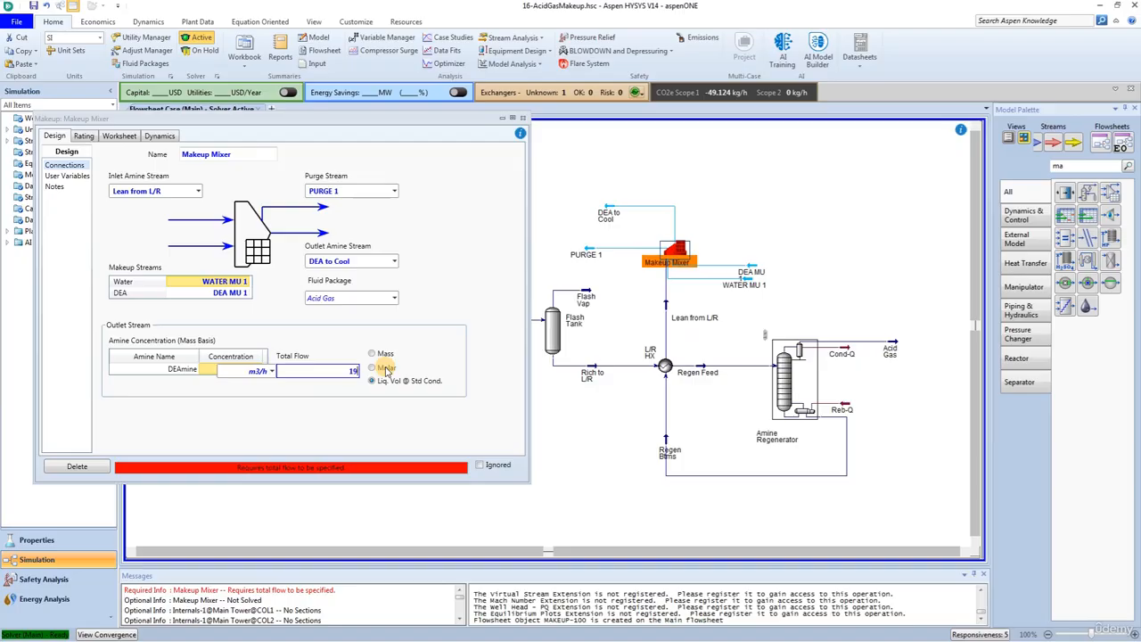
pyautogui.write('0')
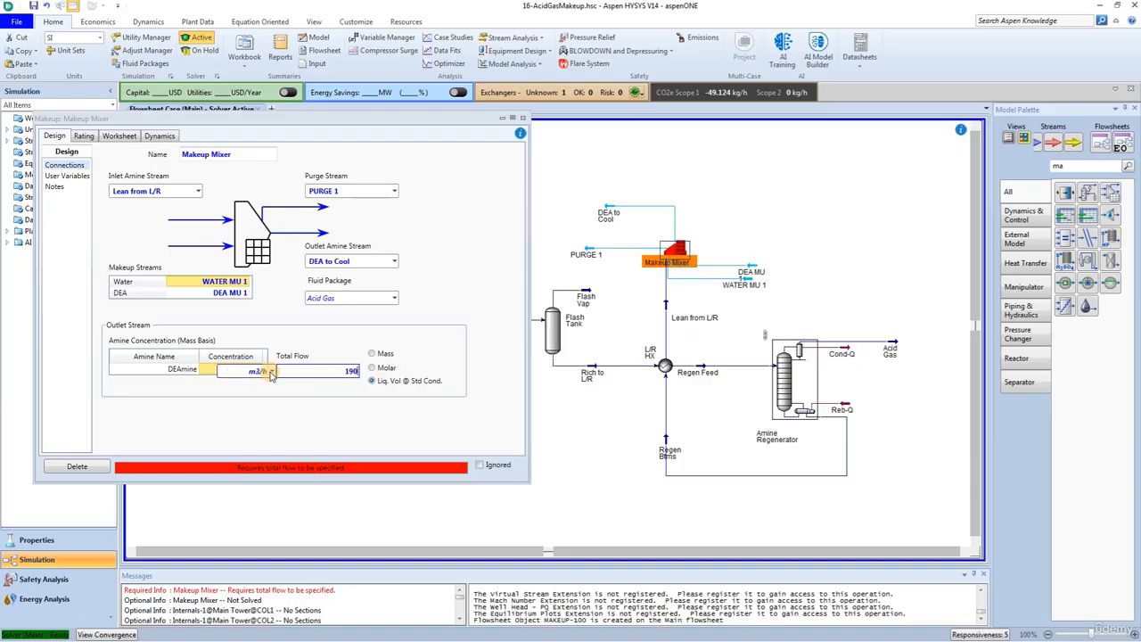
pyautogui.click(272, 371)
pyautogui.scroll(-8, 262, 450)
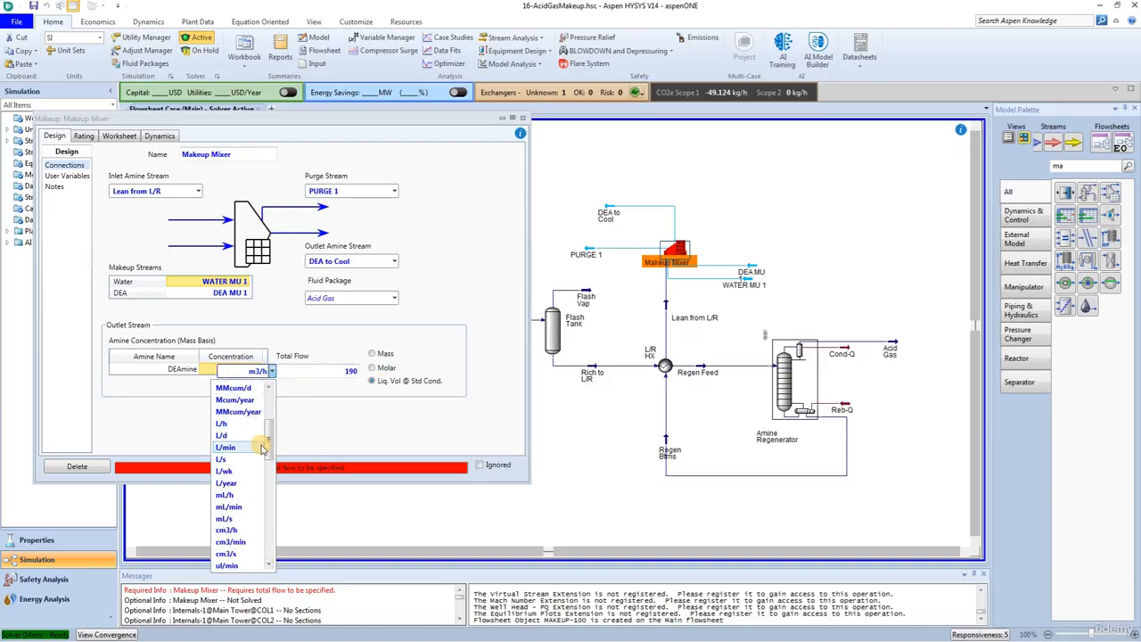
pyautogui.scroll(-4, 261, 445)
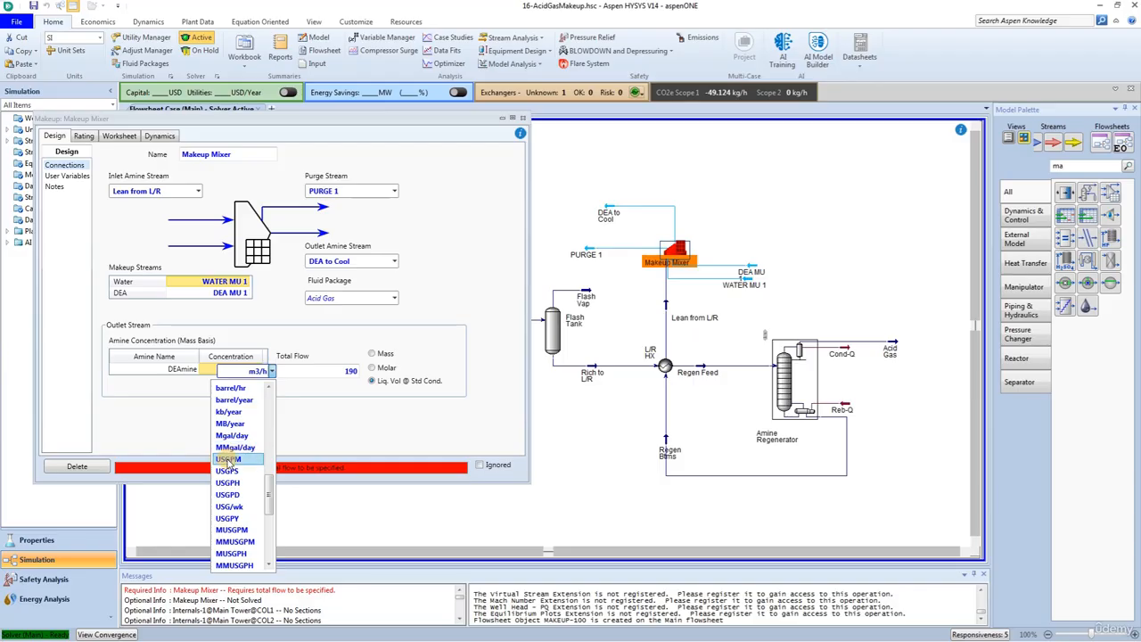
pyautogui.click(229, 461)
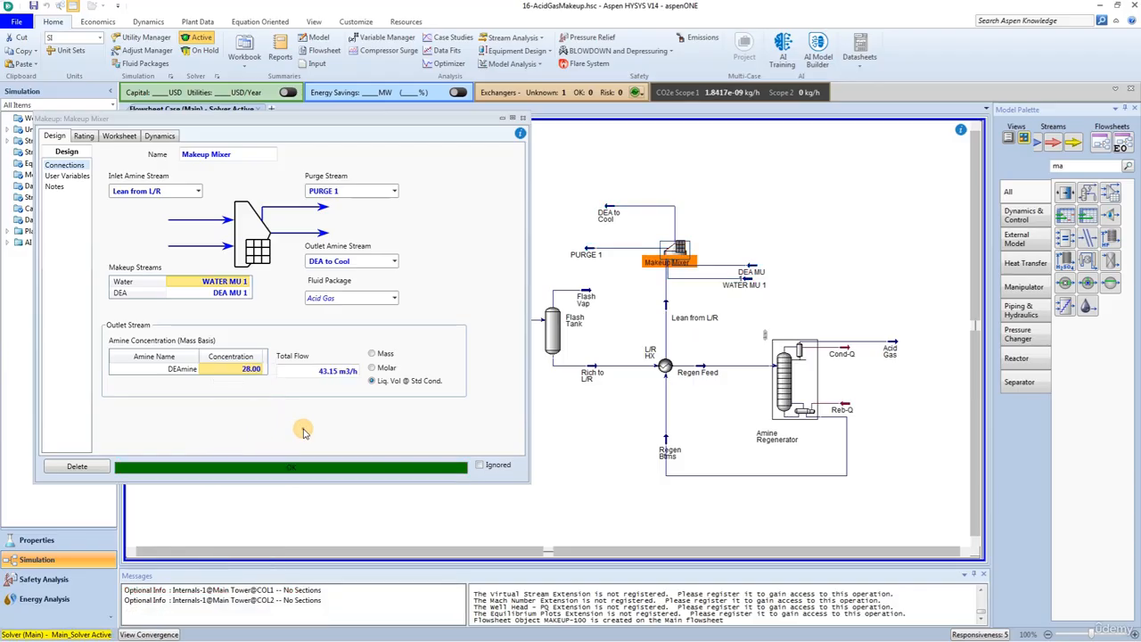
pyautogui.click(522, 117)
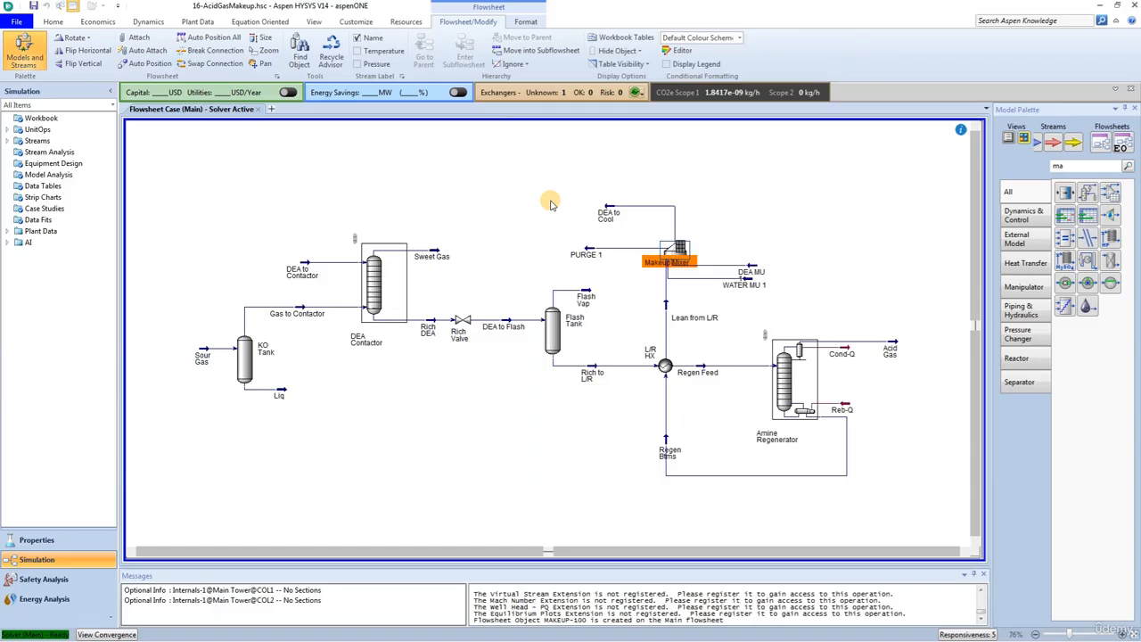
pyautogui.click(639, 295)
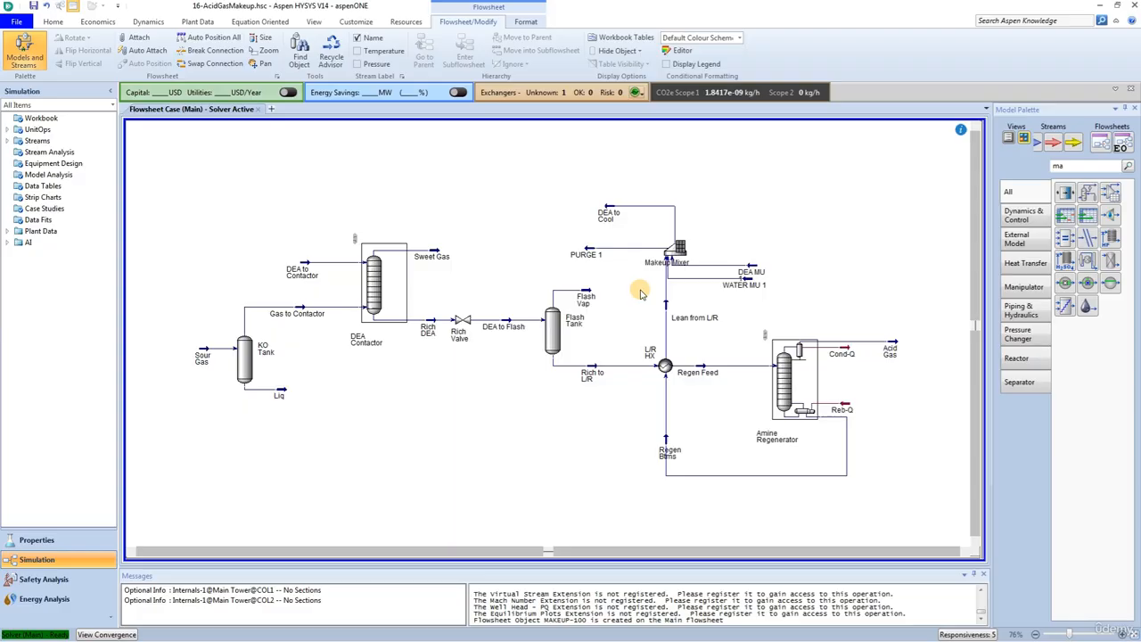
# Step: Place a Cooler block to the left of the DEA to Cool stream and rename it Cooler
pyautogui.click(1077, 169)
pyautogui.moveTo(1077, 169); pyautogui.dragTo(960, 172)
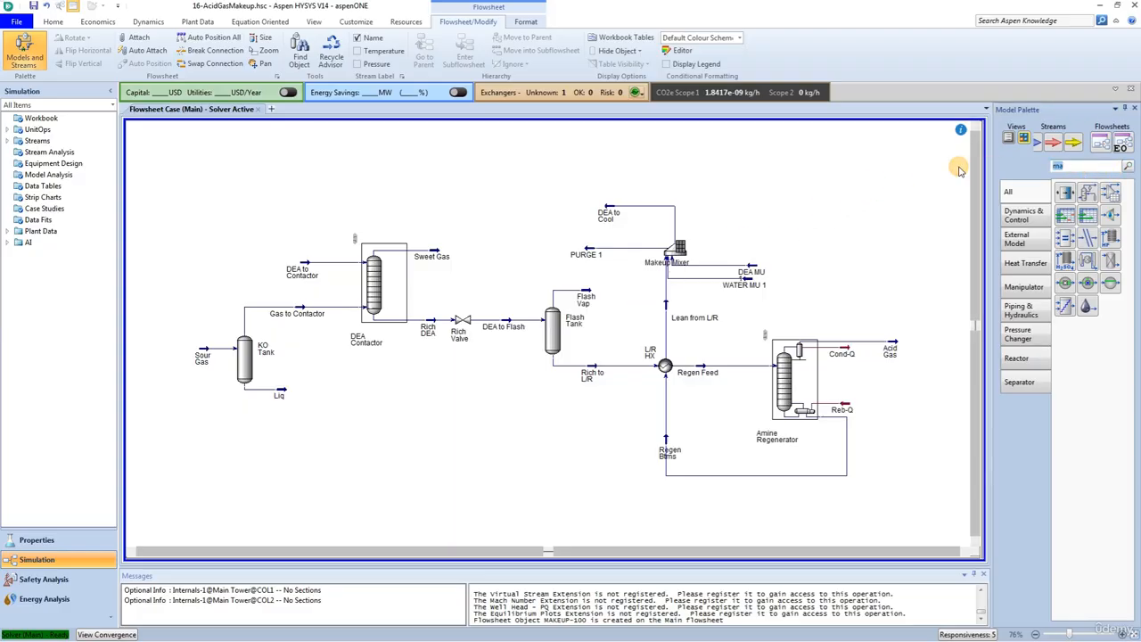
pyautogui.write('cooler')
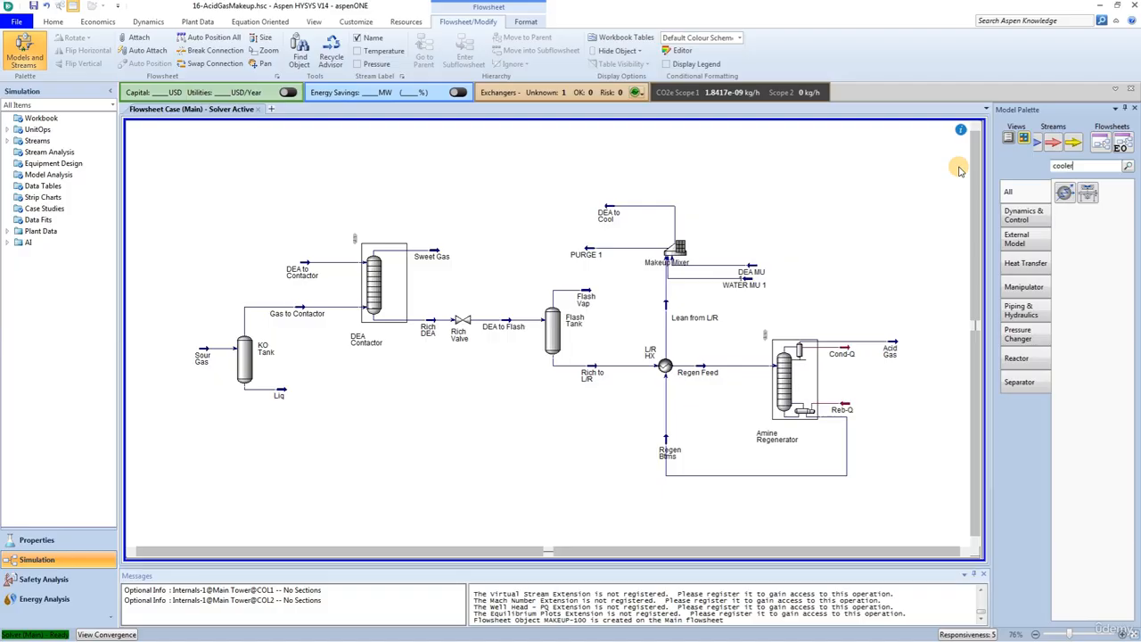
pyautogui.moveTo(1065, 192); pyautogui.dragTo(553, 216)
pyautogui.click(553, 217)
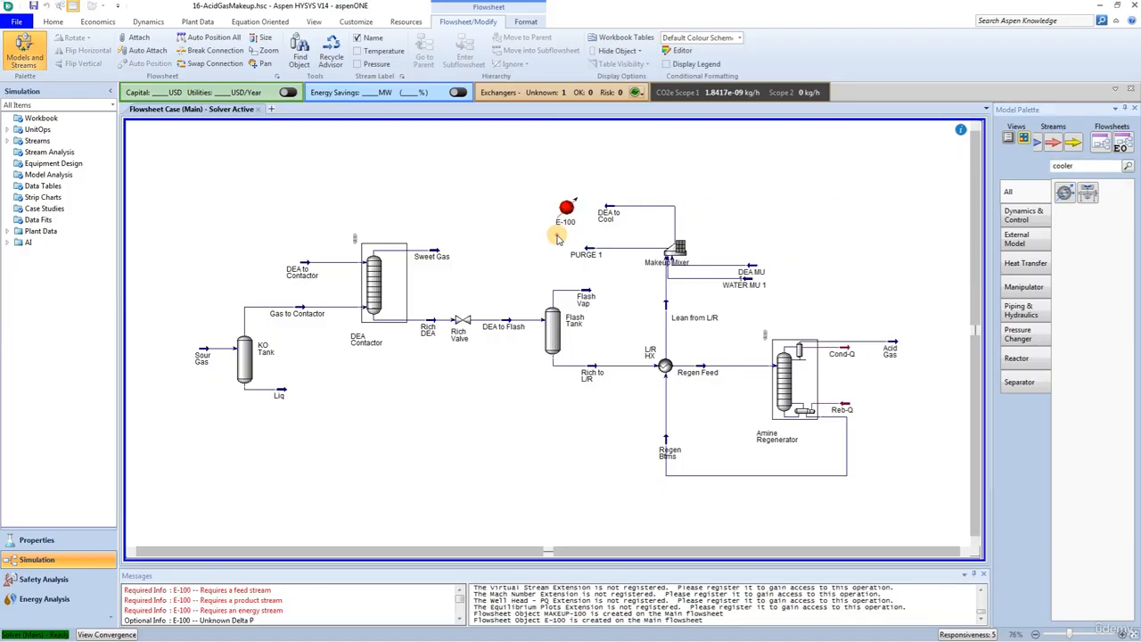
pyautogui.doubleClick(564, 212)
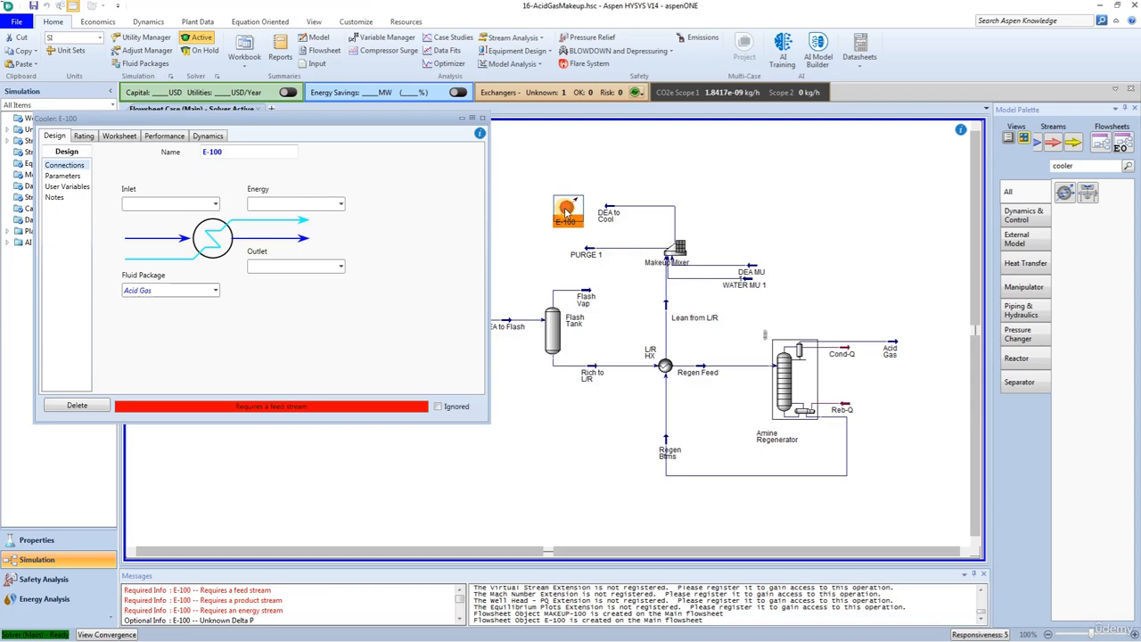
pyautogui.click(232, 151)
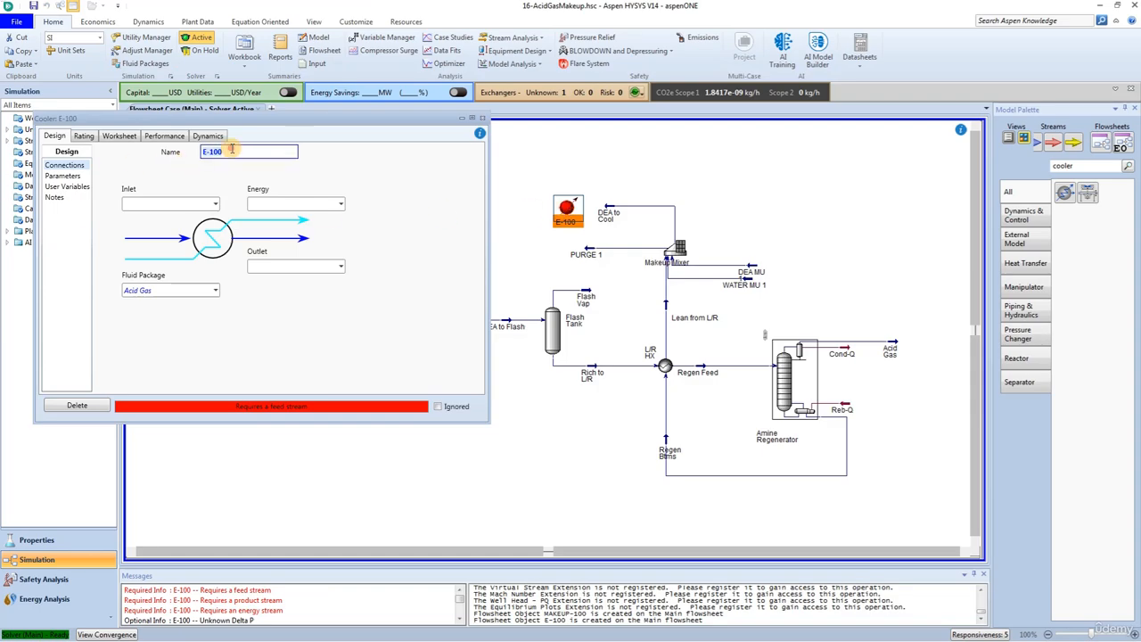
pyautogui.write('Cooler')
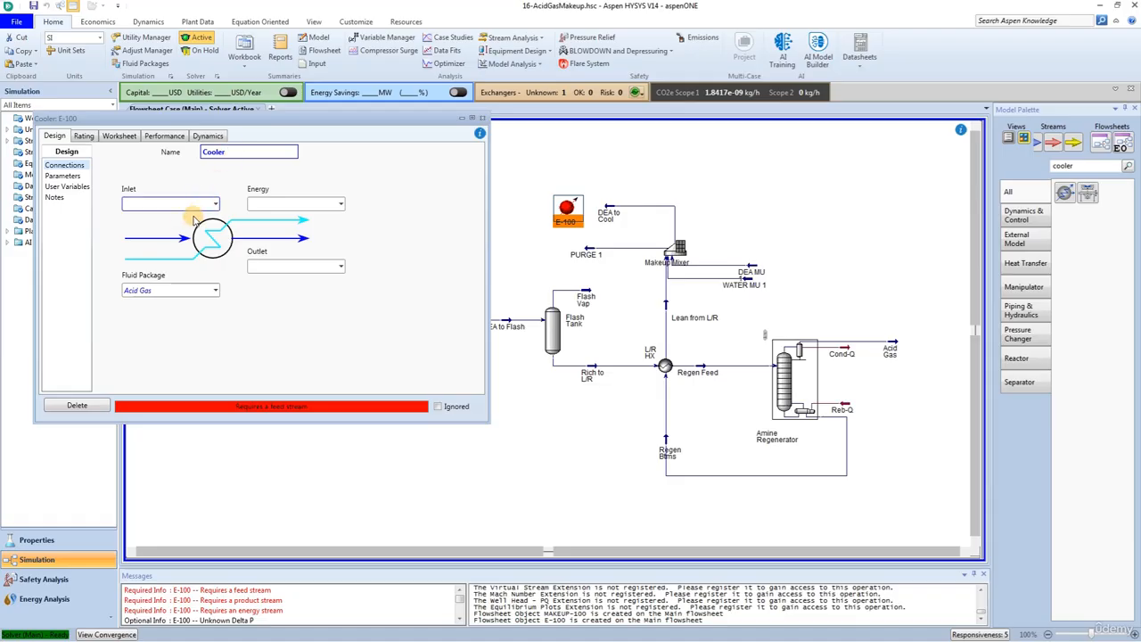
# Step: Connect DEA to Cool as the Cooler's inlet and create DEA to Pump as its outlet stream
pyautogui.click(215, 204)
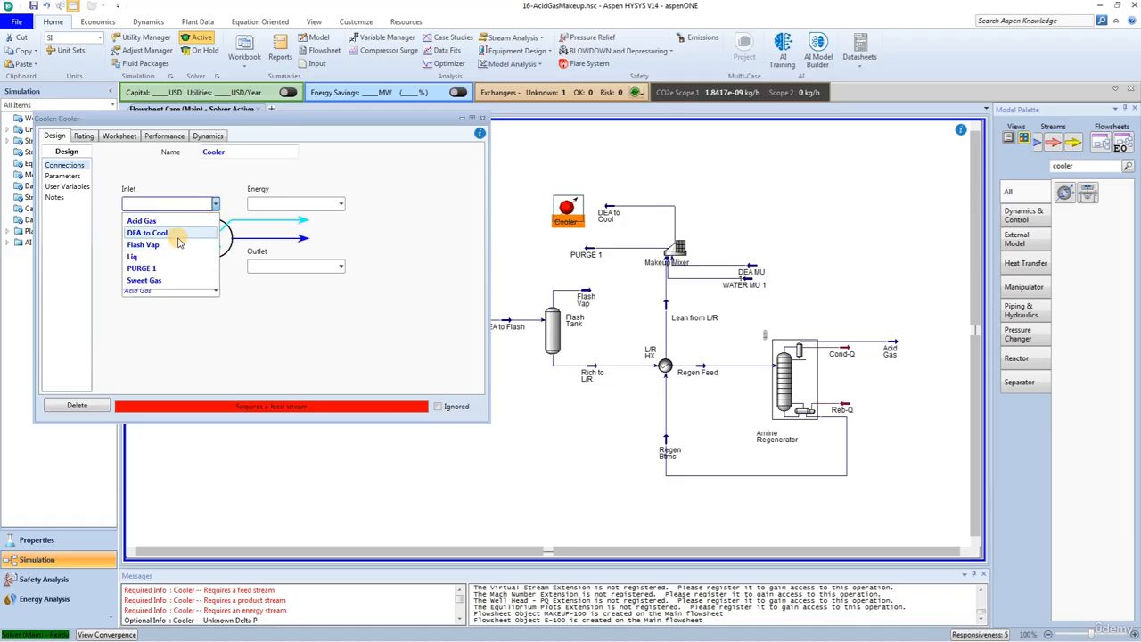
pyautogui.click(177, 234)
pyautogui.click(284, 204)
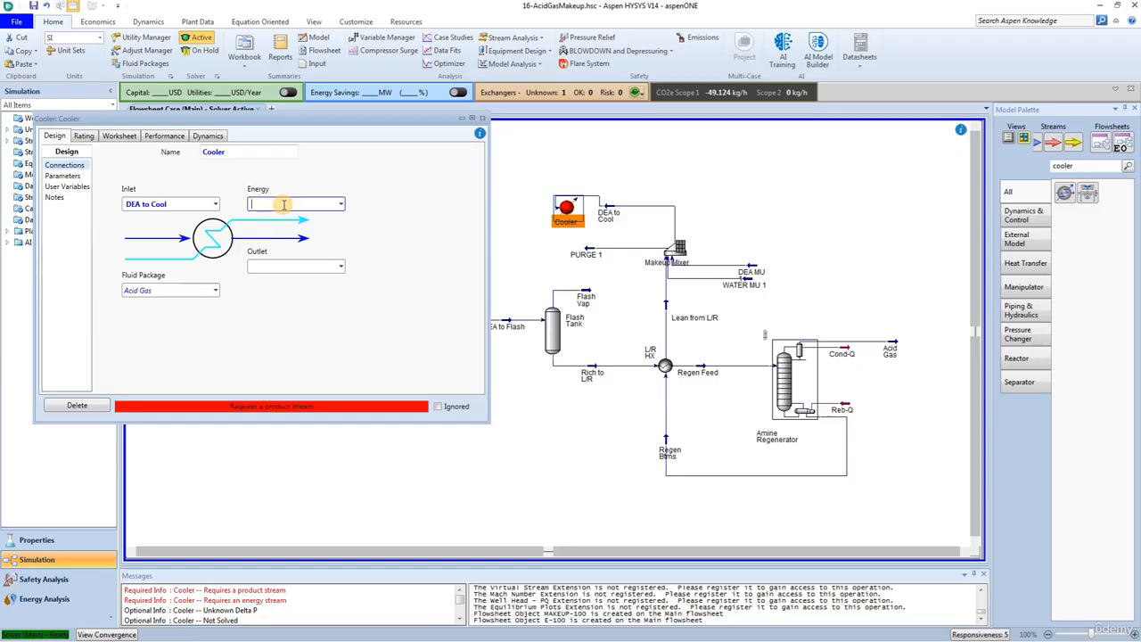
pyautogui.click(280, 265)
pyautogui.click(280, 266)
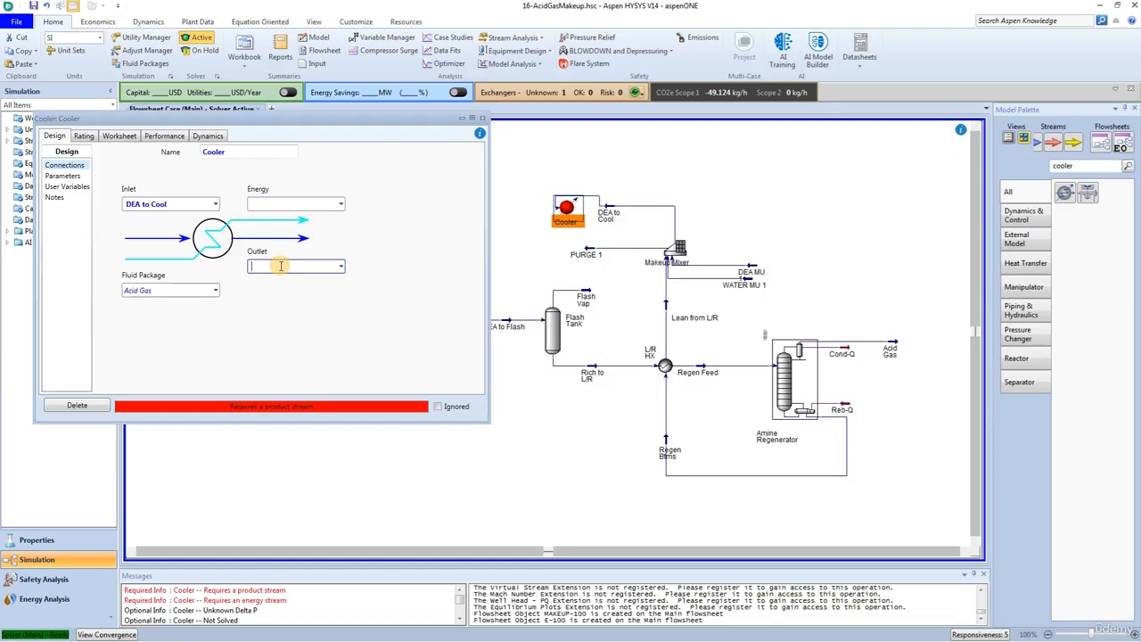
pyautogui.write('DEA to Pump')
pyautogui.press('Return')
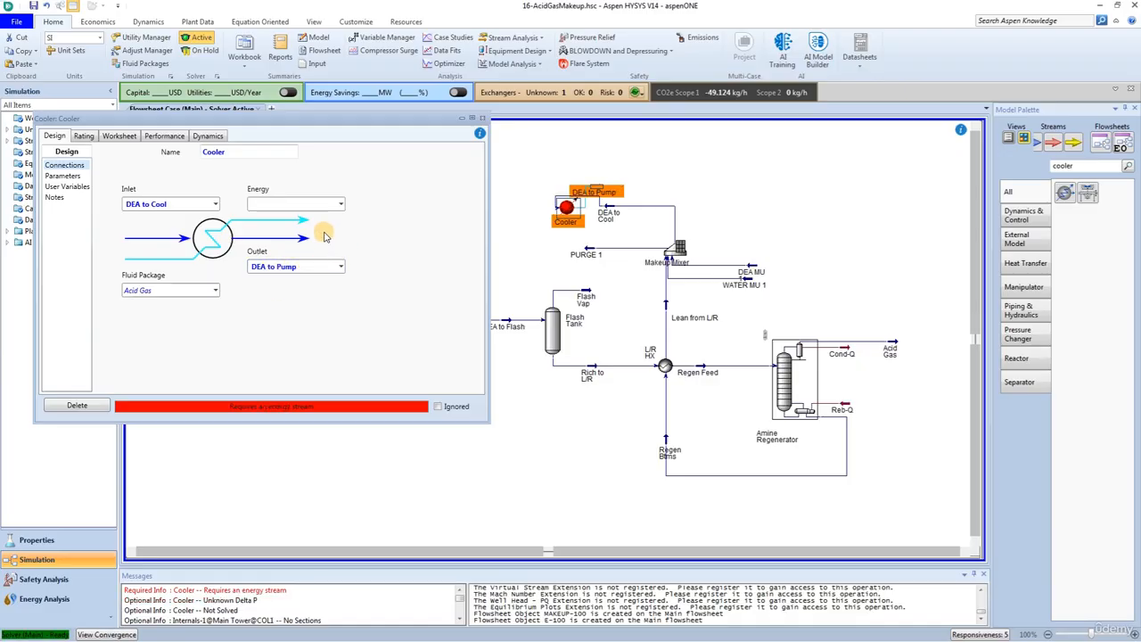
# Step: Create Cooler-Q as the Cooler's energy stream
pyautogui.click(259, 203)
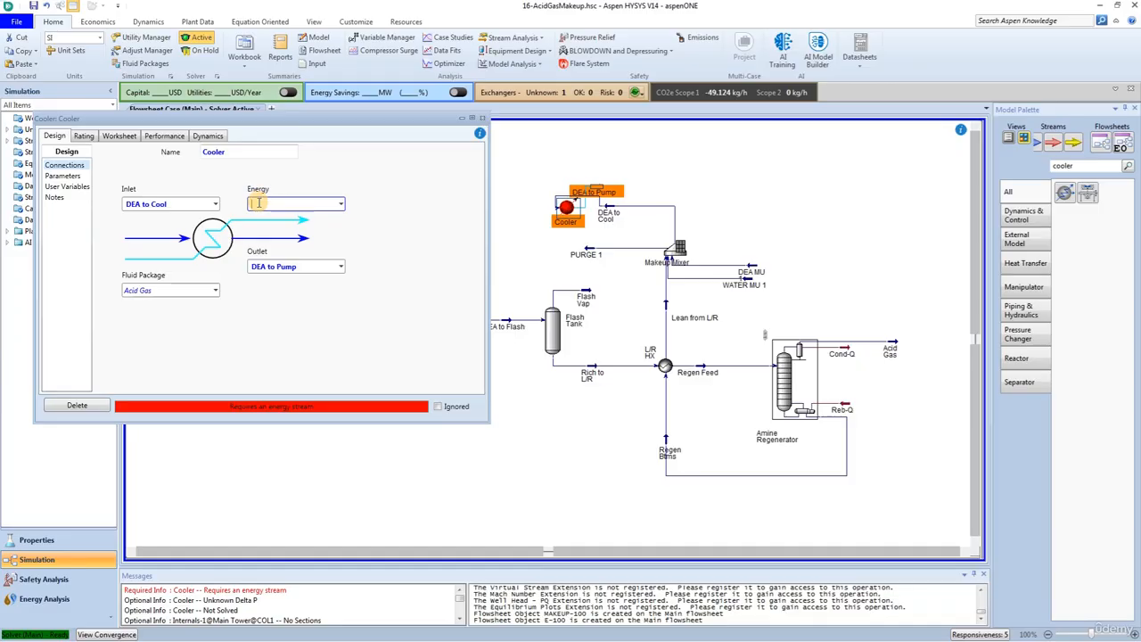
pyautogui.write('Cooler-Q')
pyautogui.press('Return')
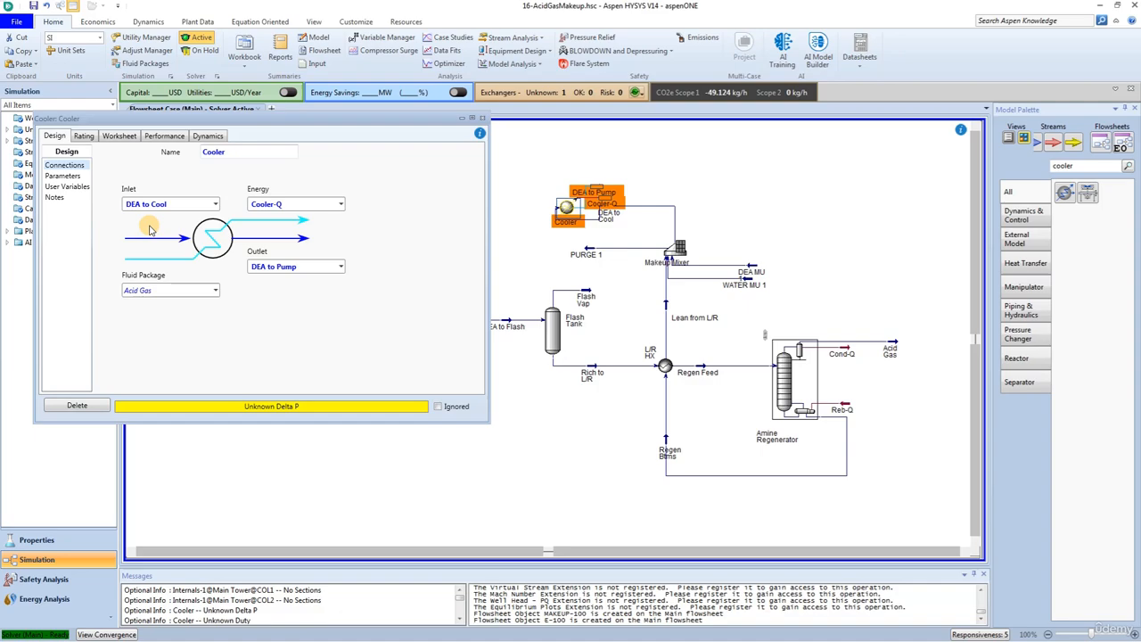
# Step: Set the Cooler's pressure drop to 35 kPa and return to the flowsheet
pyautogui.click(62, 176)
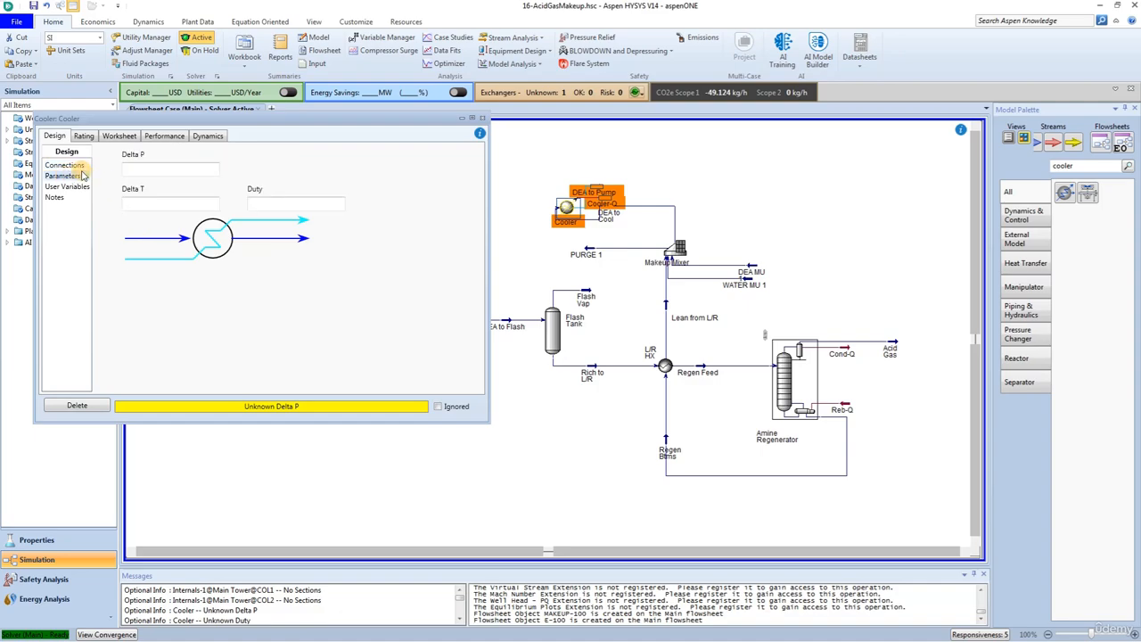
pyautogui.click(175, 167)
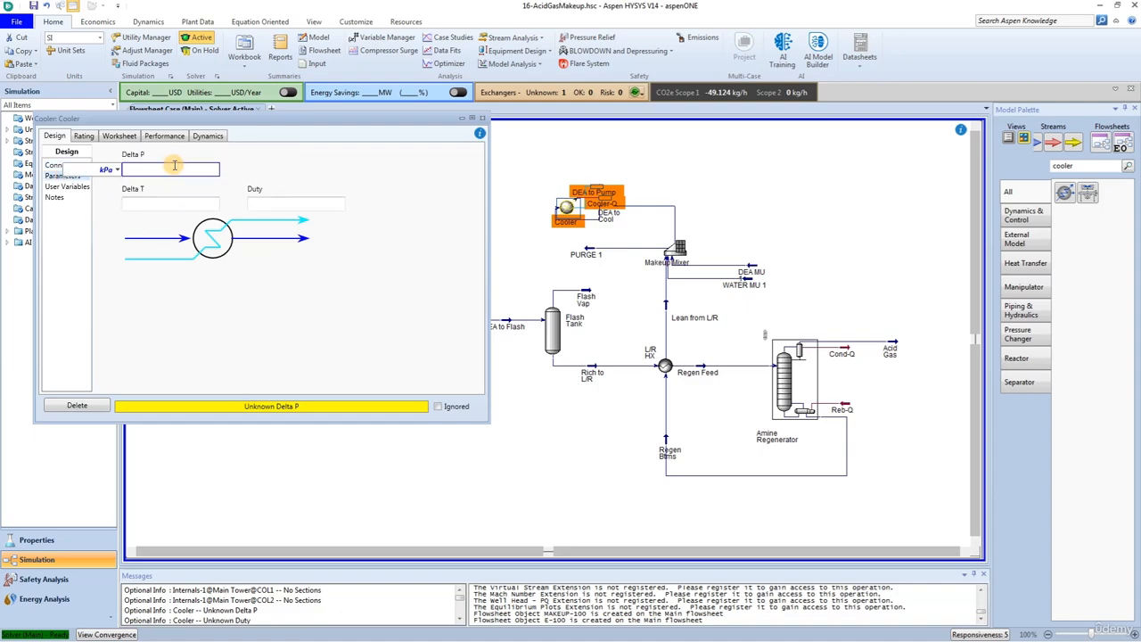
pyautogui.write('35')
pyautogui.press('Return')
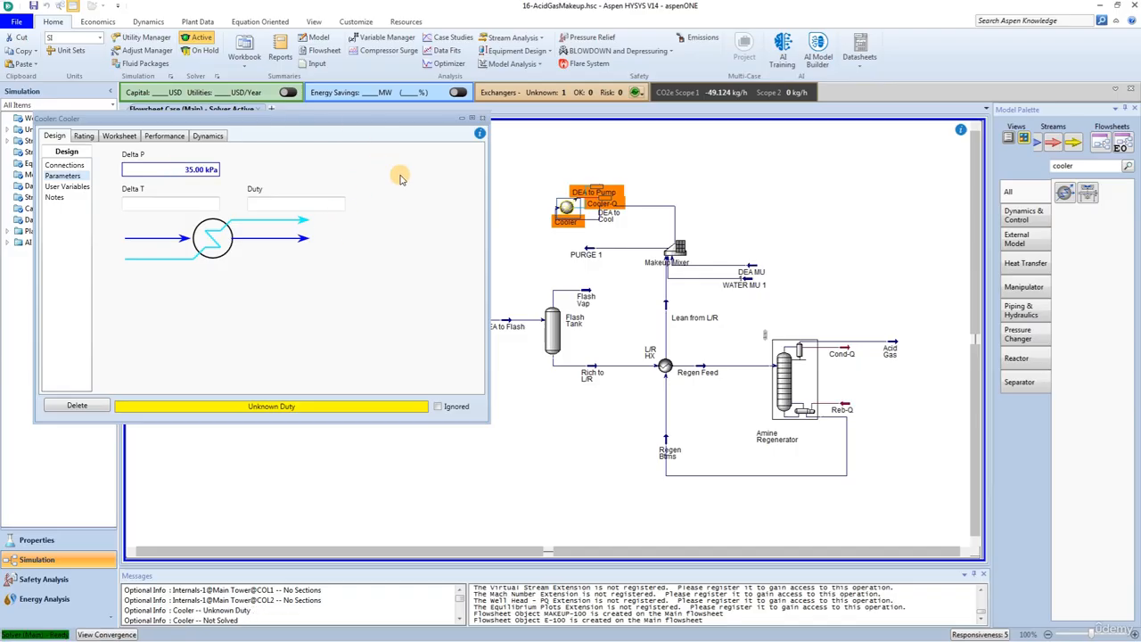
pyautogui.click(482, 118)
# Step: Find the Pump block in the model library, place it to the left of the Cooler, and flip it horizontally
pyautogui.moveTo(1093, 168); pyautogui.dragTo(993, 153)
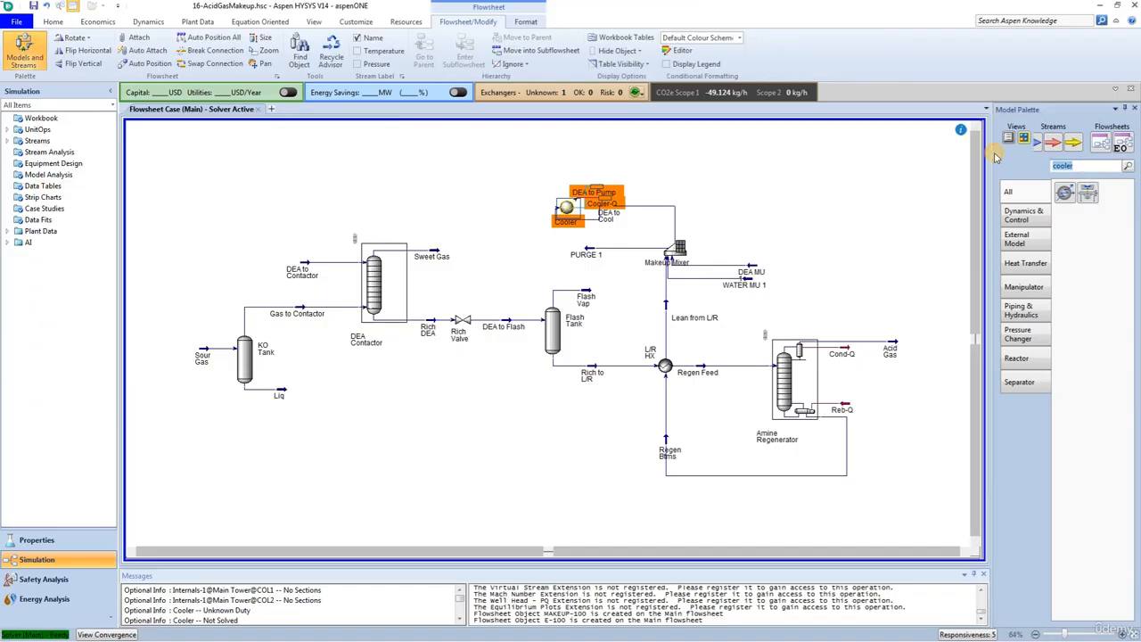
pyautogui.write('pump')
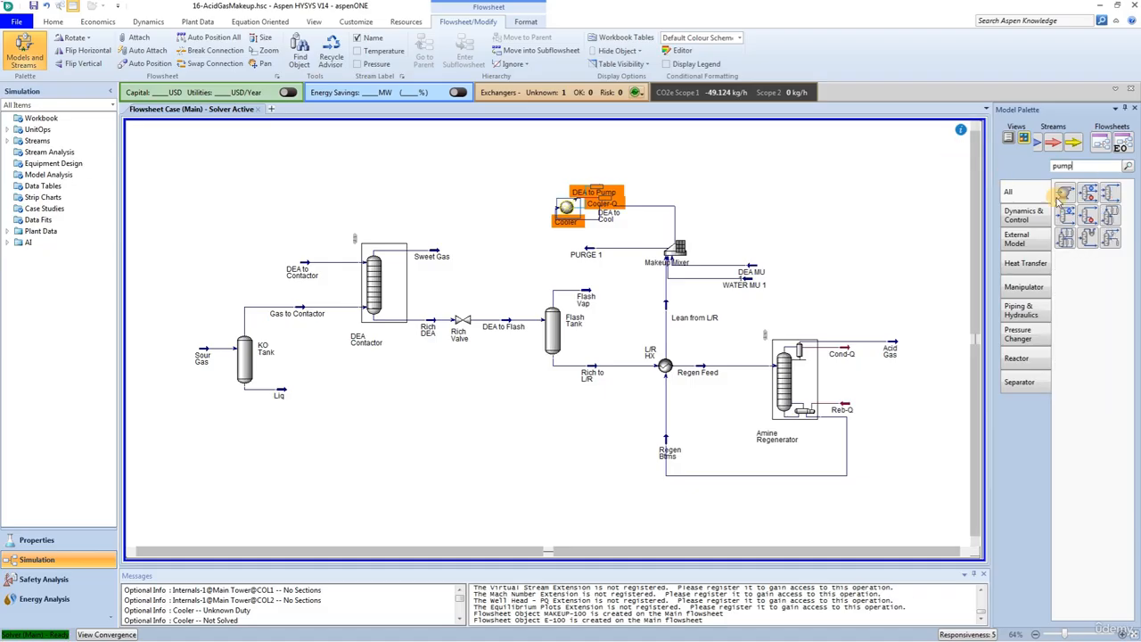
pyautogui.moveTo(1065, 192); pyautogui.dragTo(507, 210)
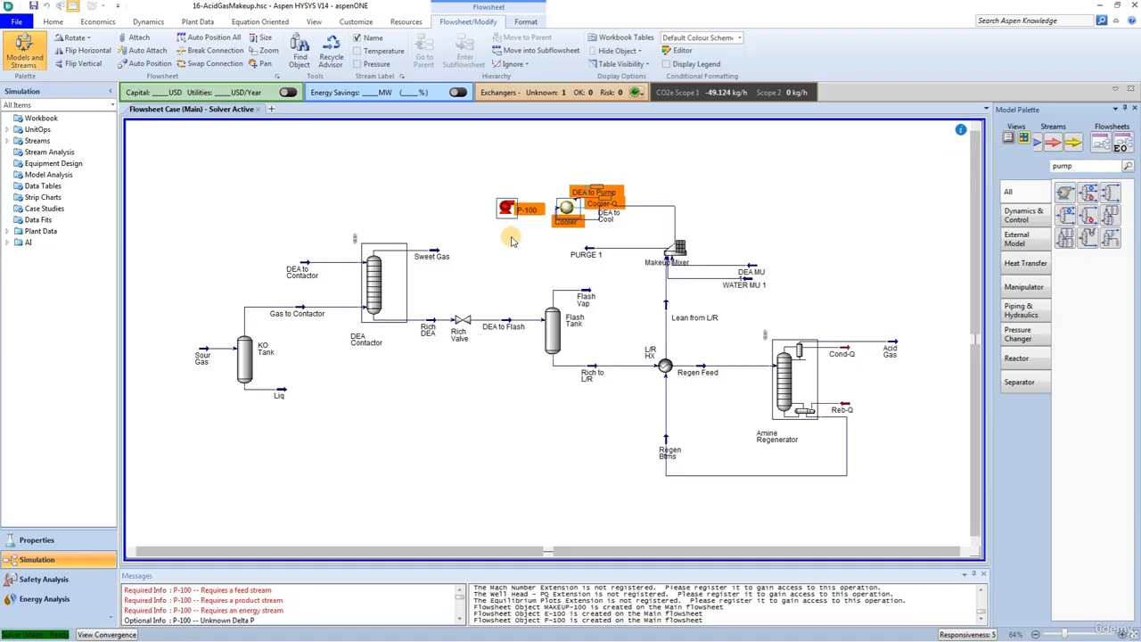
pyautogui.click(508, 210)
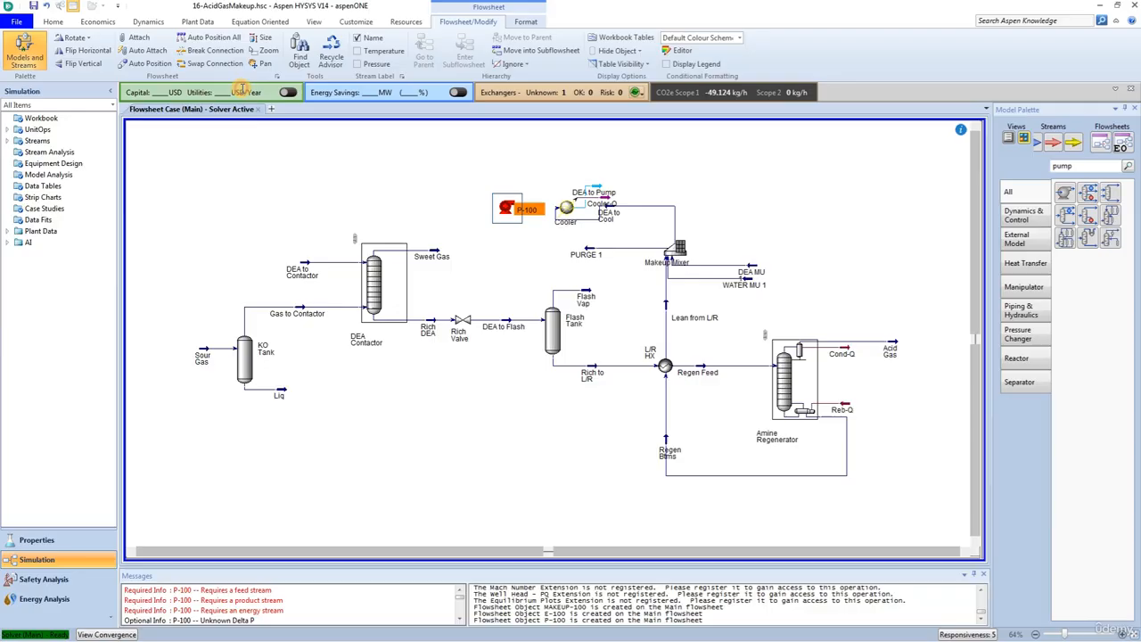
pyautogui.click(60, 54)
# Step: Flip the Cooler horizontally so its outlet faces the pump
pyautogui.click(567, 211)
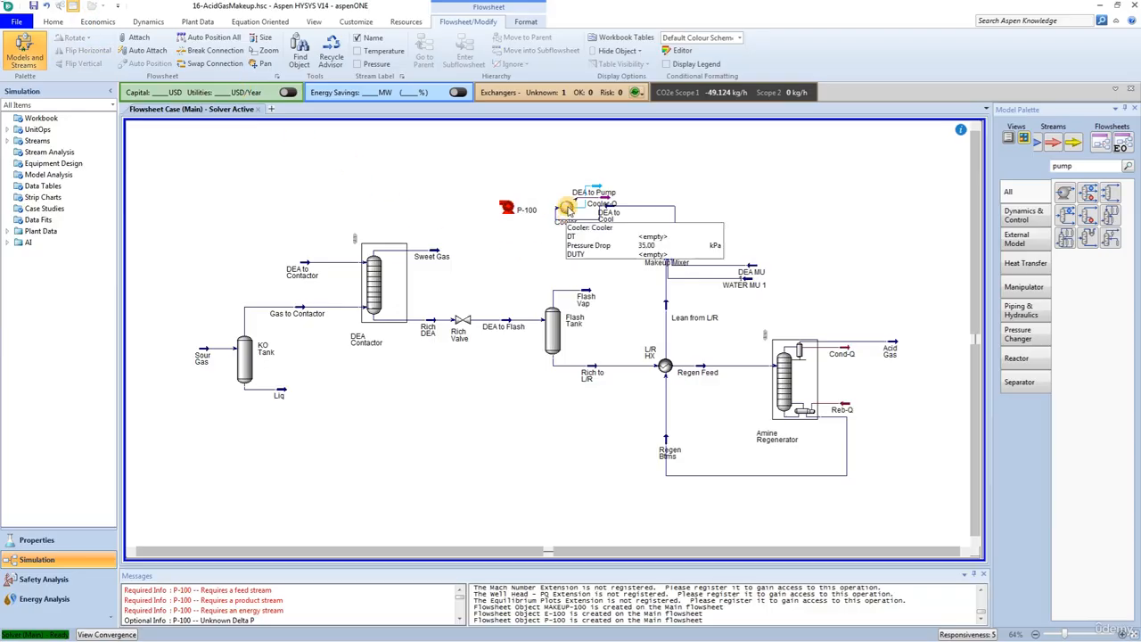
pyautogui.click(60, 52)
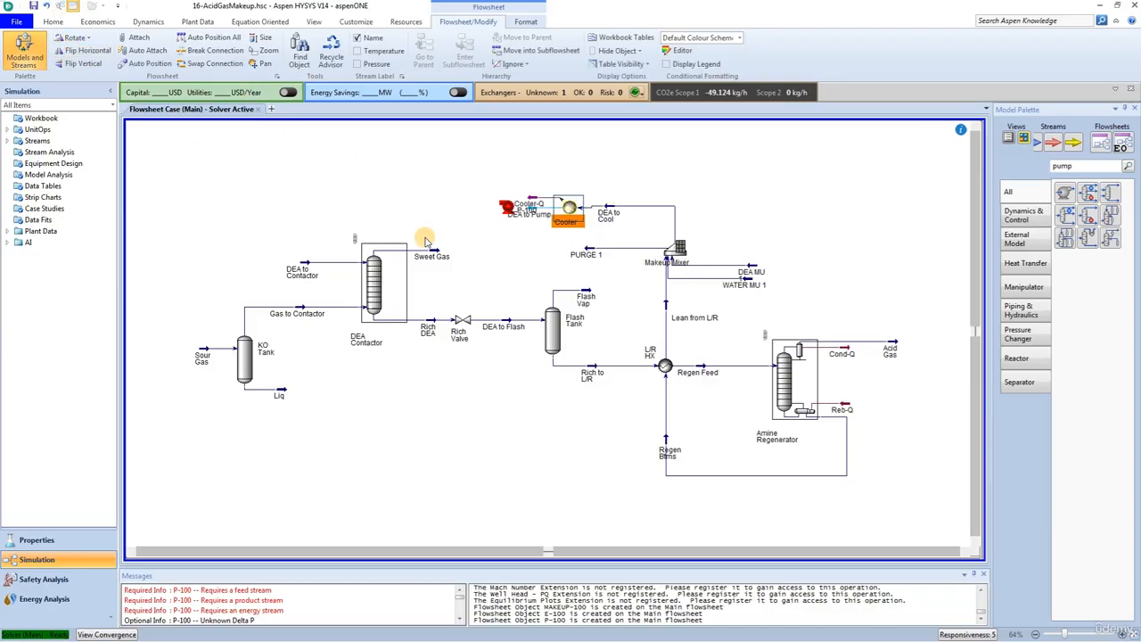
pyautogui.click(576, 255)
# Step: Move the pump farther left of the Cooler and attach the DEA to Pump stream as its inlet
pyautogui.moveTo(509, 209); pyautogui.dragTo(478, 209)
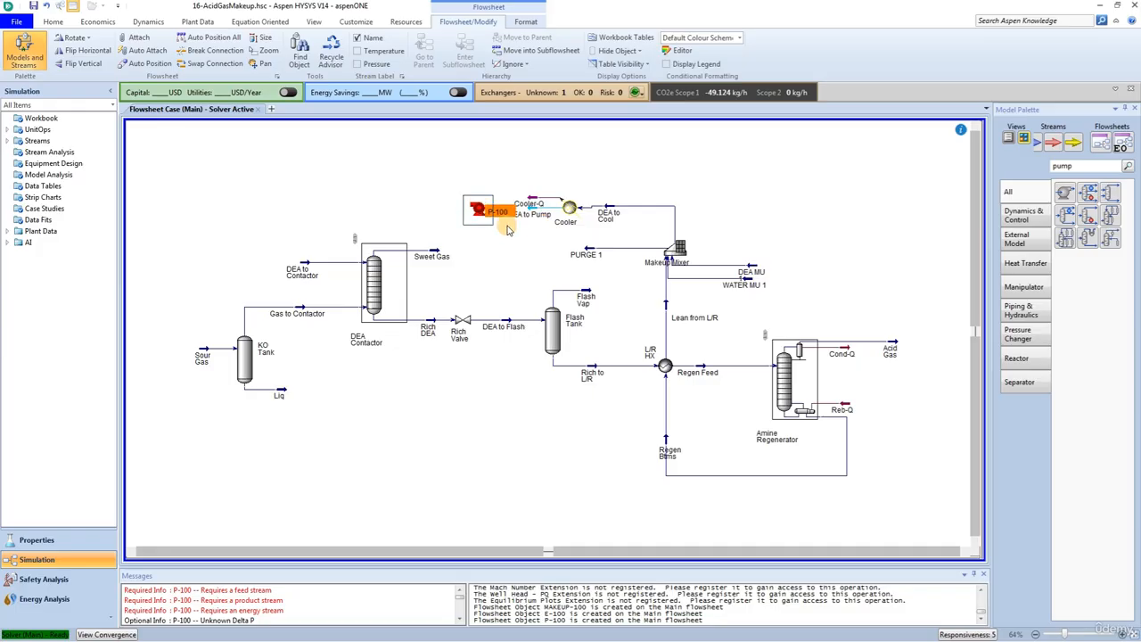
pyautogui.click(520, 231)
pyautogui.press('ctrl')
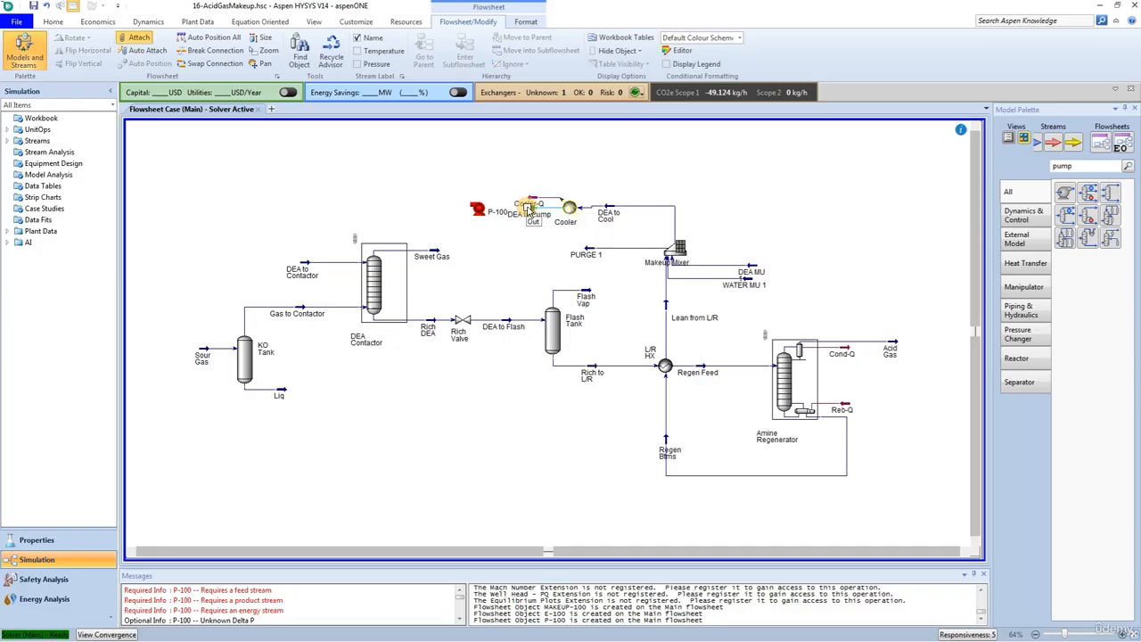
pyautogui.moveTo(490, 210); pyautogui.dragTo(517, 213)
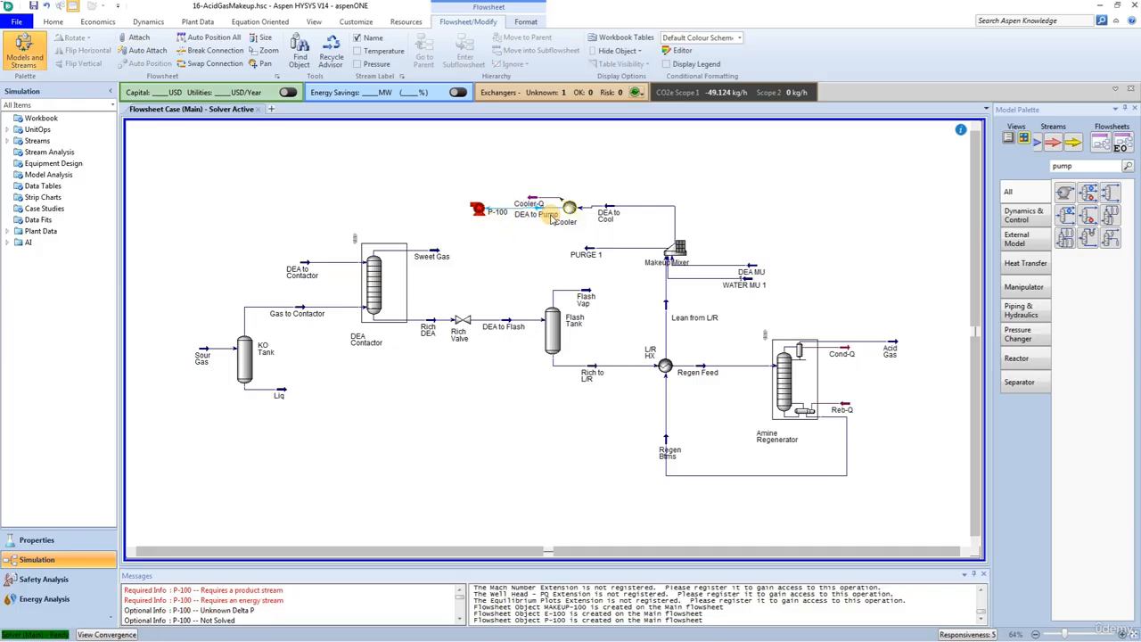
pyautogui.click(477, 209)
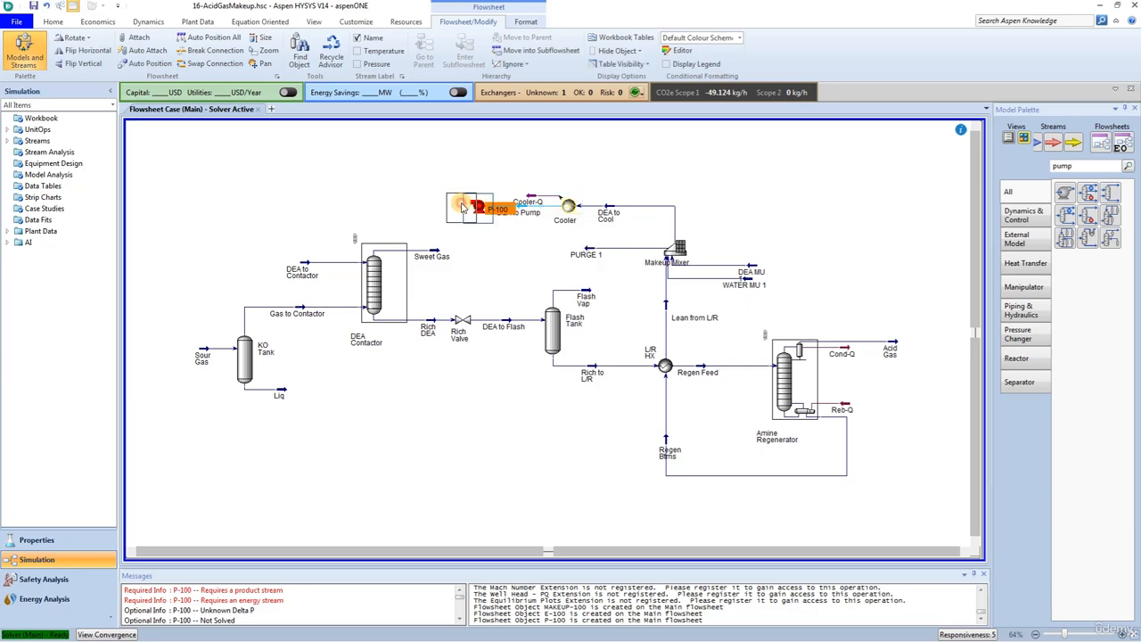
pyautogui.moveTo(477, 209); pyautogui.dragTo(458, 210)
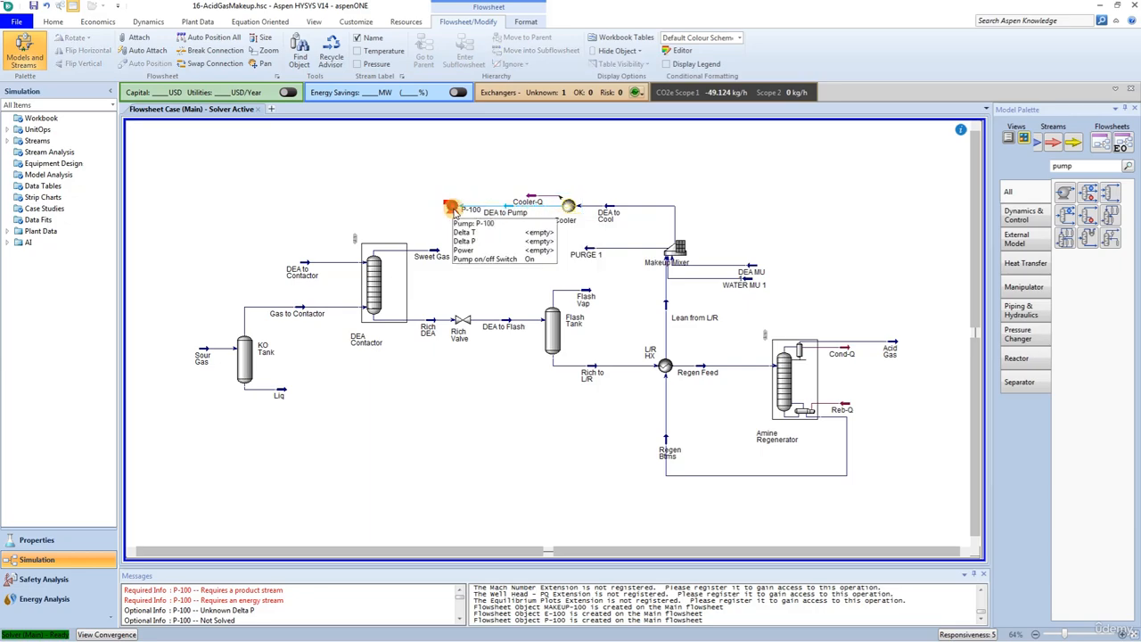
# Step: Open the pump and create DEA to Recycle as its outlet stream and Pump-HP as its energy stream
pyautogui.doubleClick(456, 209)
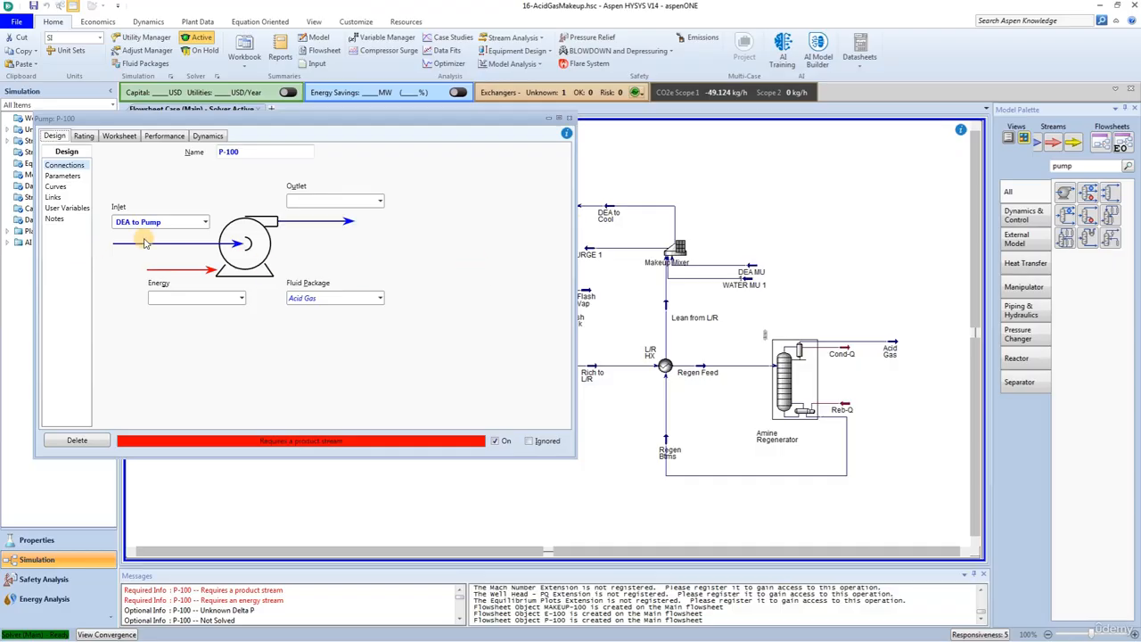
pyautogui.click(328, 201)
pyautogui.write('DEA to')
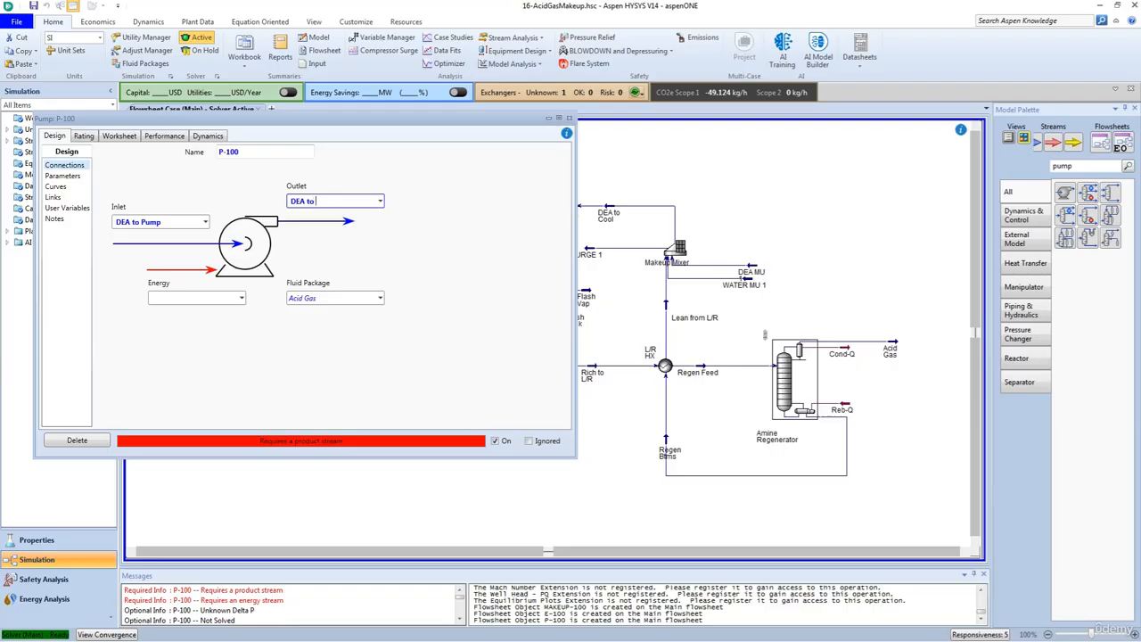
pyautogui.write(' Recycle')
pyautogui.click(214, 299)
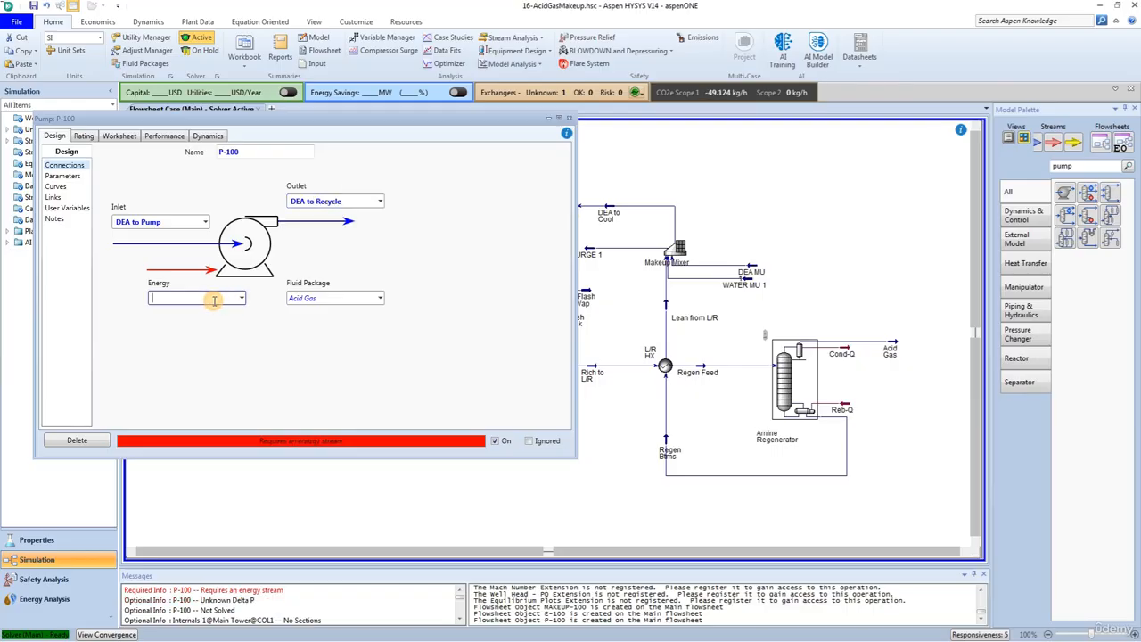
pyautogui.write('Pump-HP')
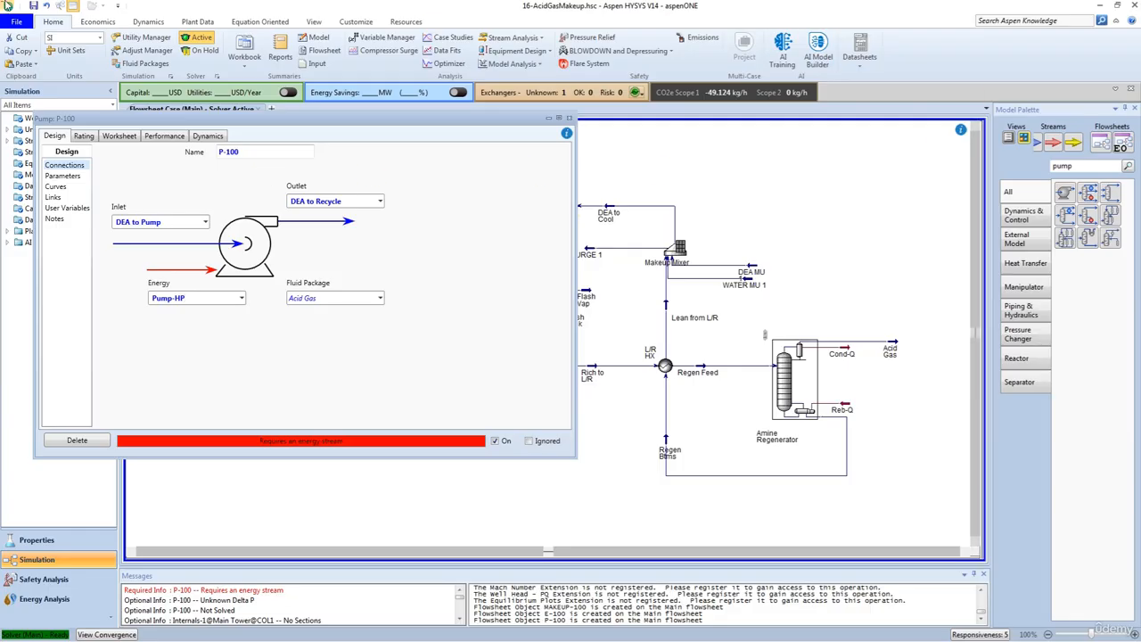
# Step: Set the DEA to Recycle stream's temperature to 35 °C in the pump's worksheet and return to the flowsheet
pyautogui.click(119, 136)
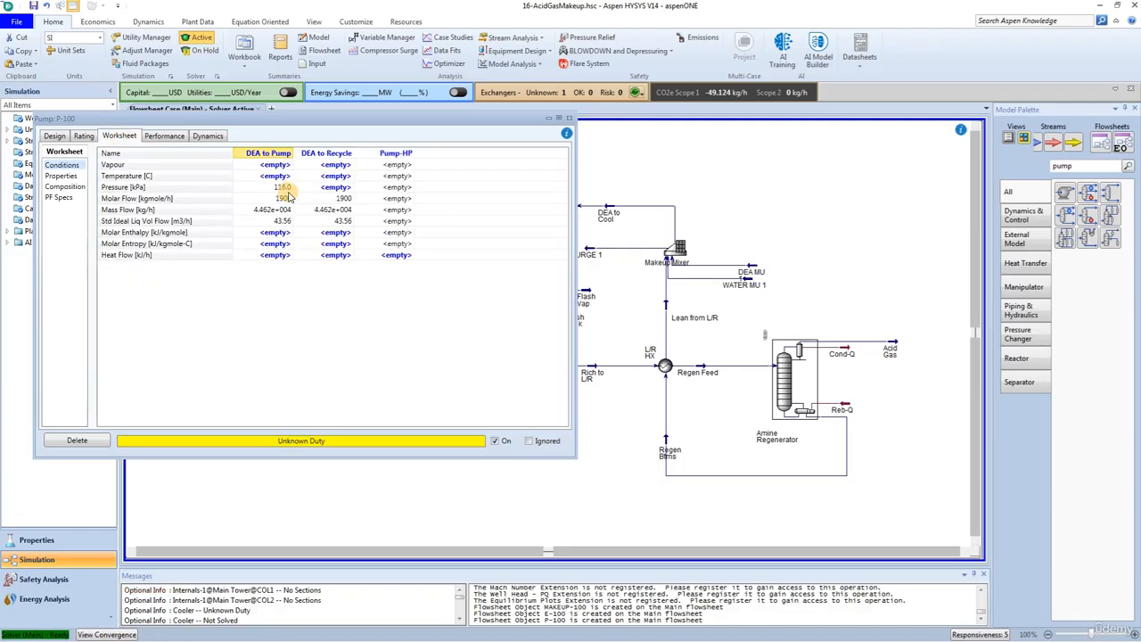
pyautogui.moveTo(288, 196)
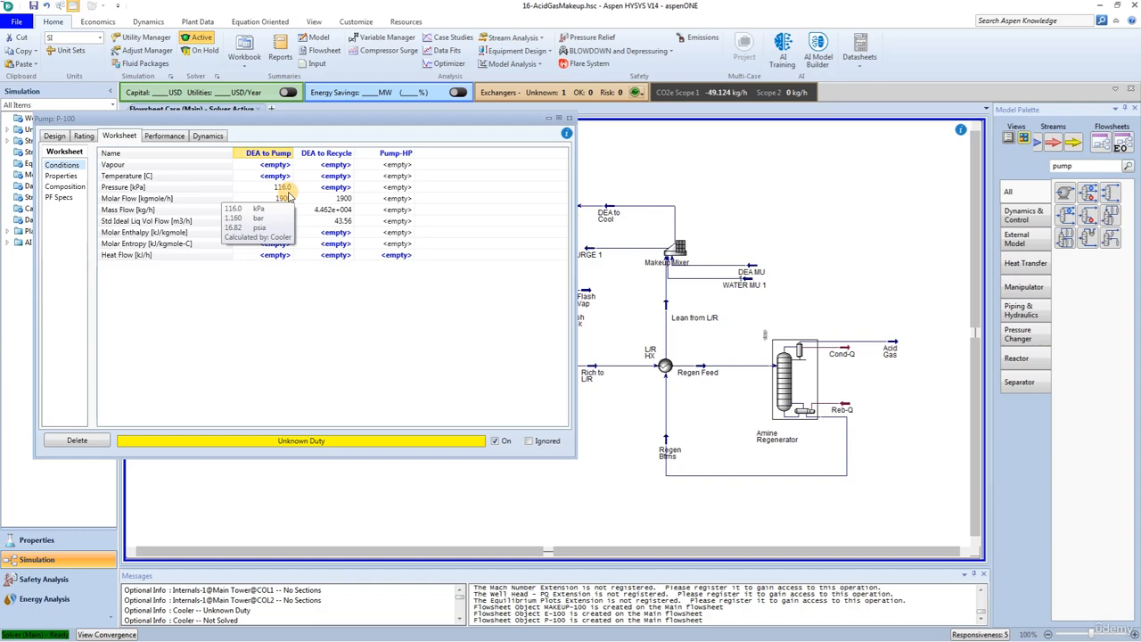
pyautogui.click(282, 190)
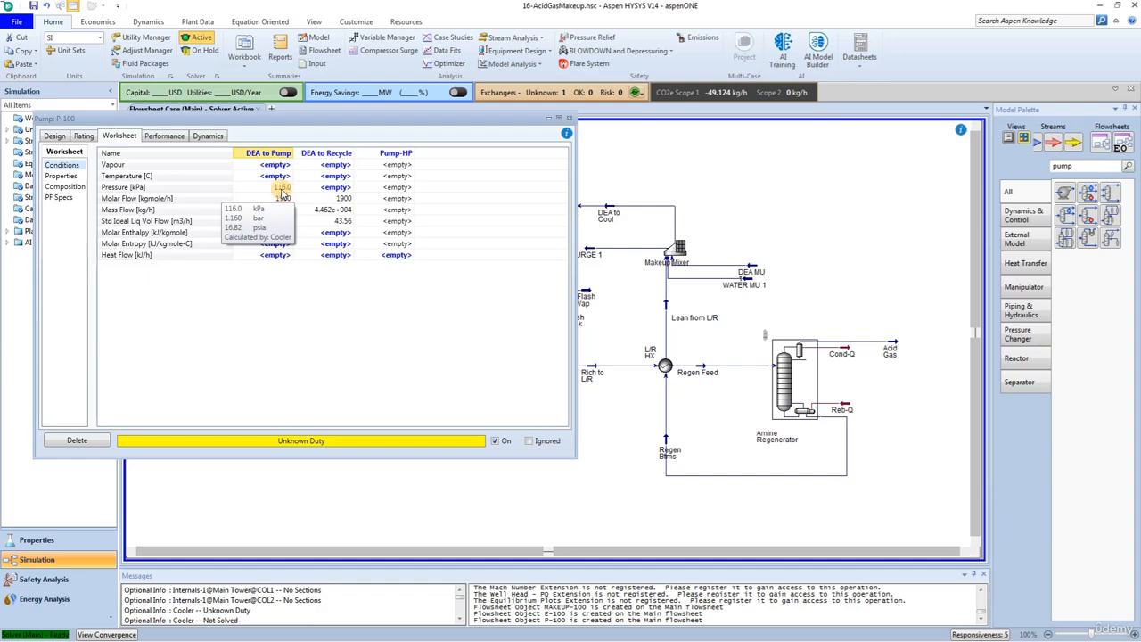
pyautogui.click(326, 175)
pyautogui.write('35')
pyautogui.press('Return')
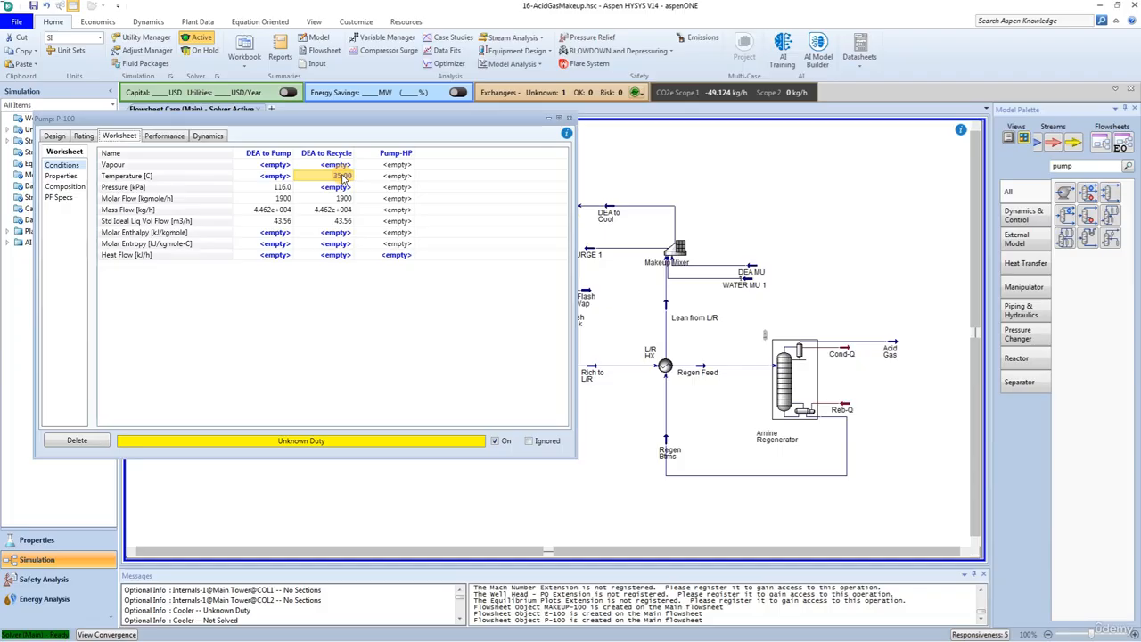
pyautogui.click(569, 118)
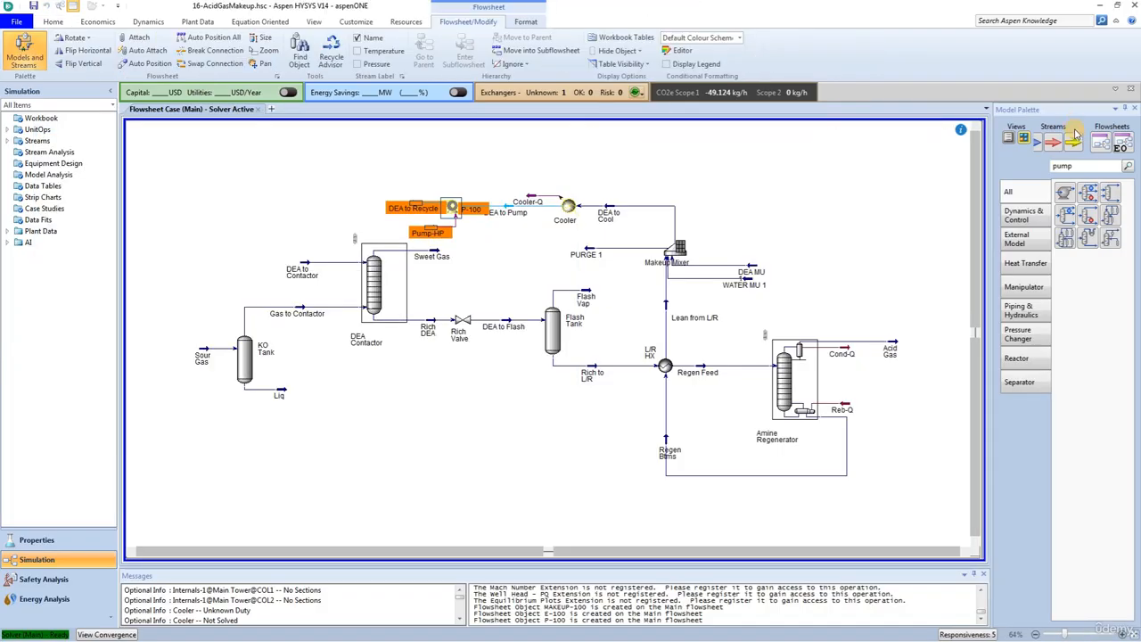
# Step: Find the Set operation in the model library and place it above the DEA Contactor's lean amine feed
pyautogui.press('BackSpace')
pyautogui.press('BackSpace')
pyautogui.press('BackSpace')
pyautogui.press('BackSpace')
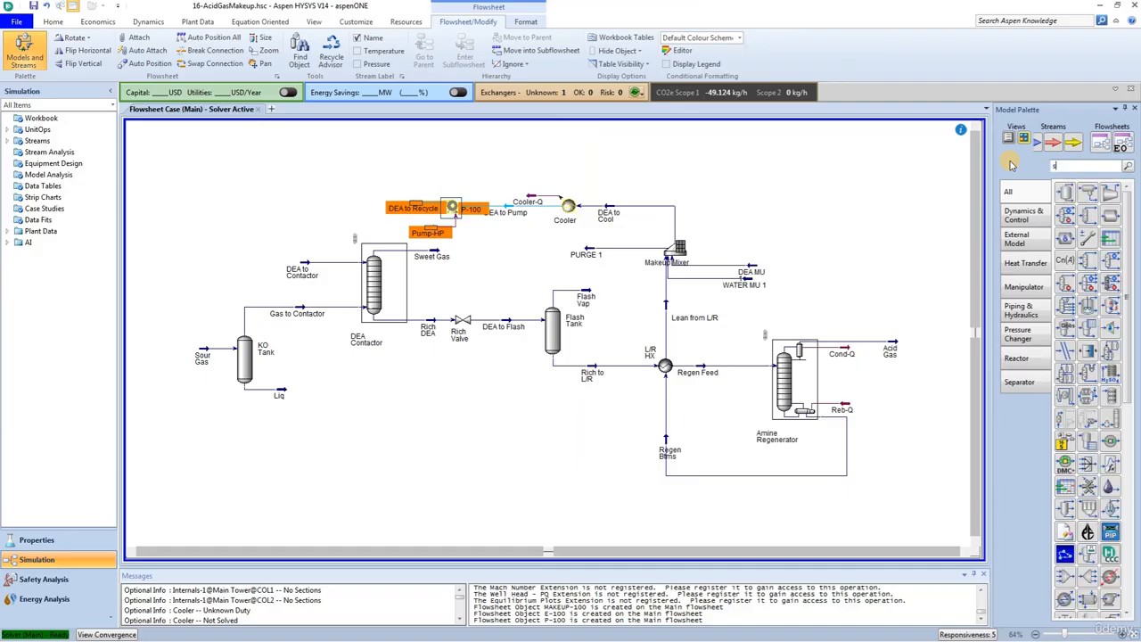
pyautogui.write('set')
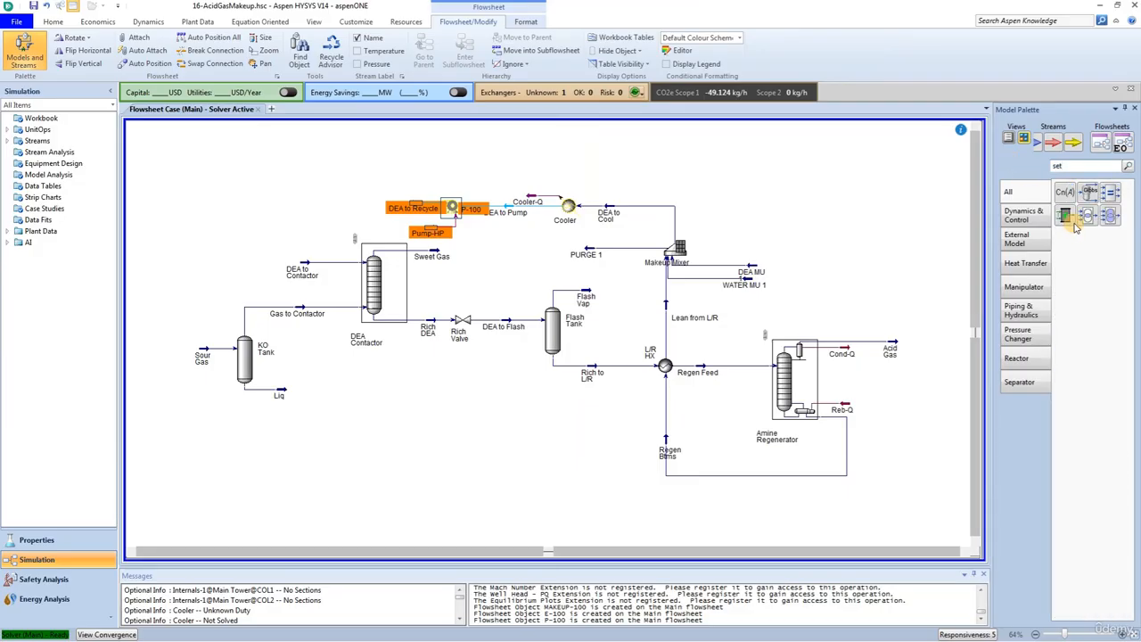
pyautogui.moveTo(1067, 194); pyautogui.dragTo(280, 165)
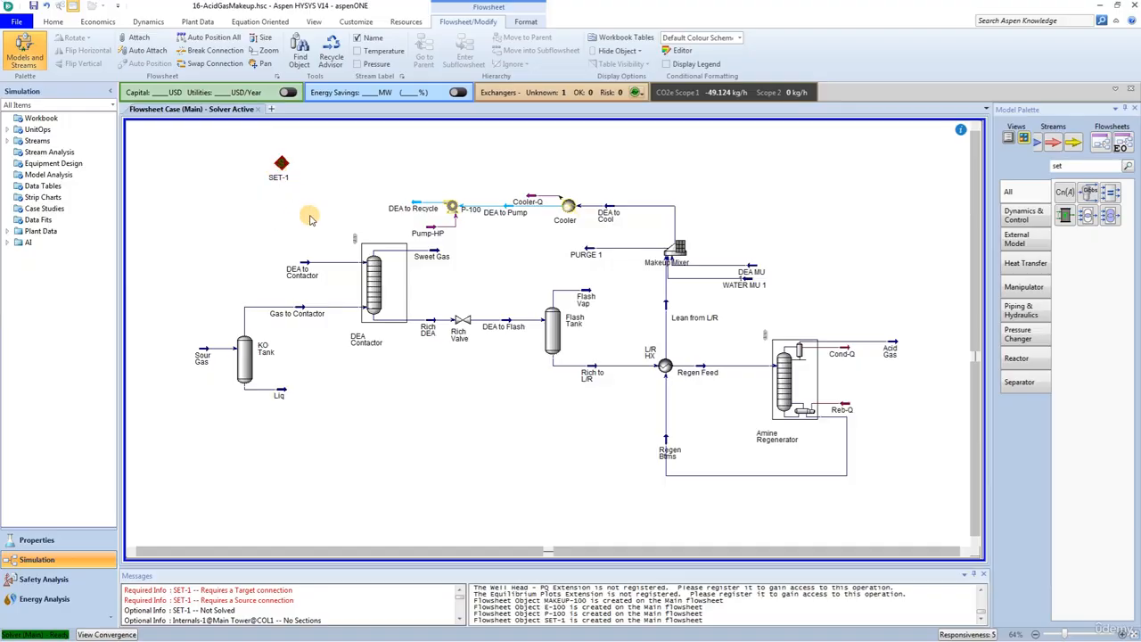
# Step: Open the Set block and choose the Pressure of DEA to Recycle as its target variable
pyautogui.doubleClick(282, 165)
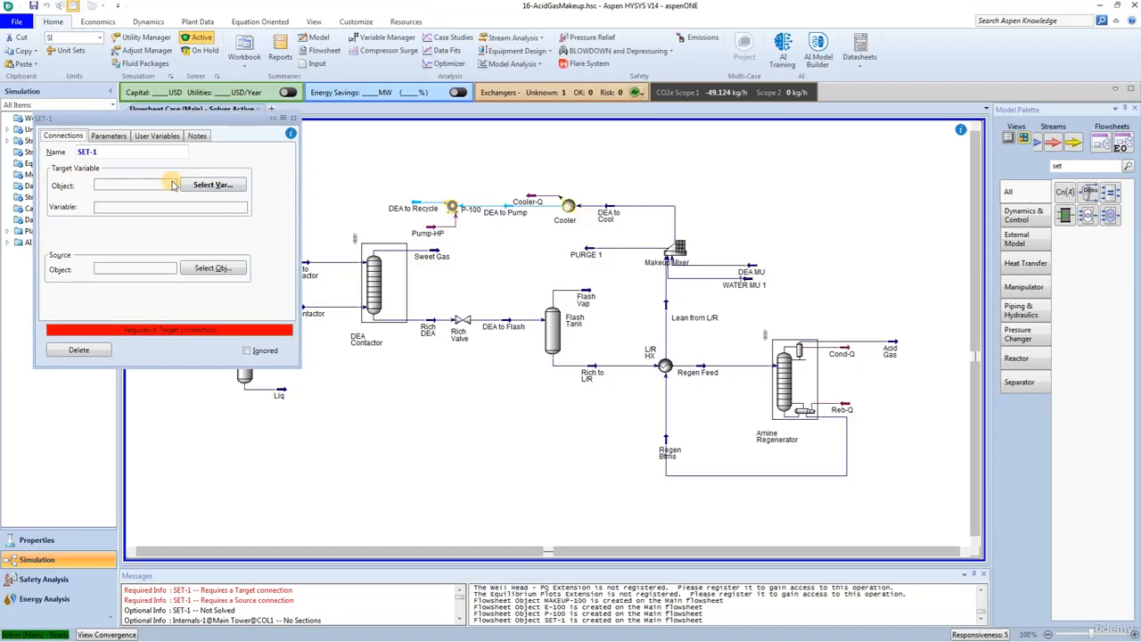
pyautogui.click(207, 185)
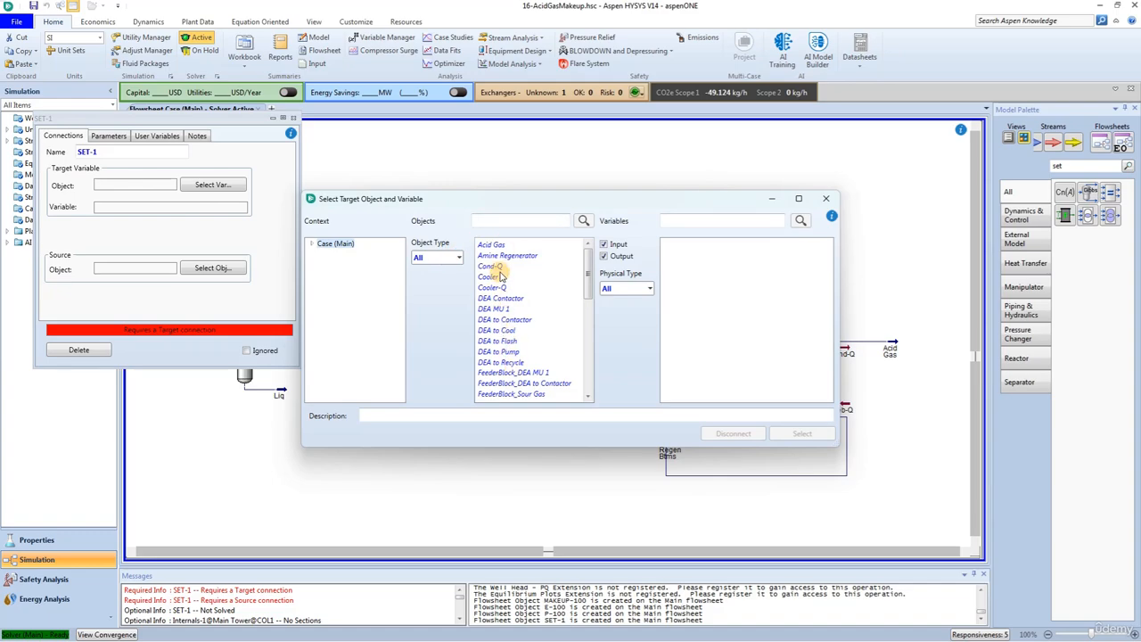
pyautogui.click(499, 362)
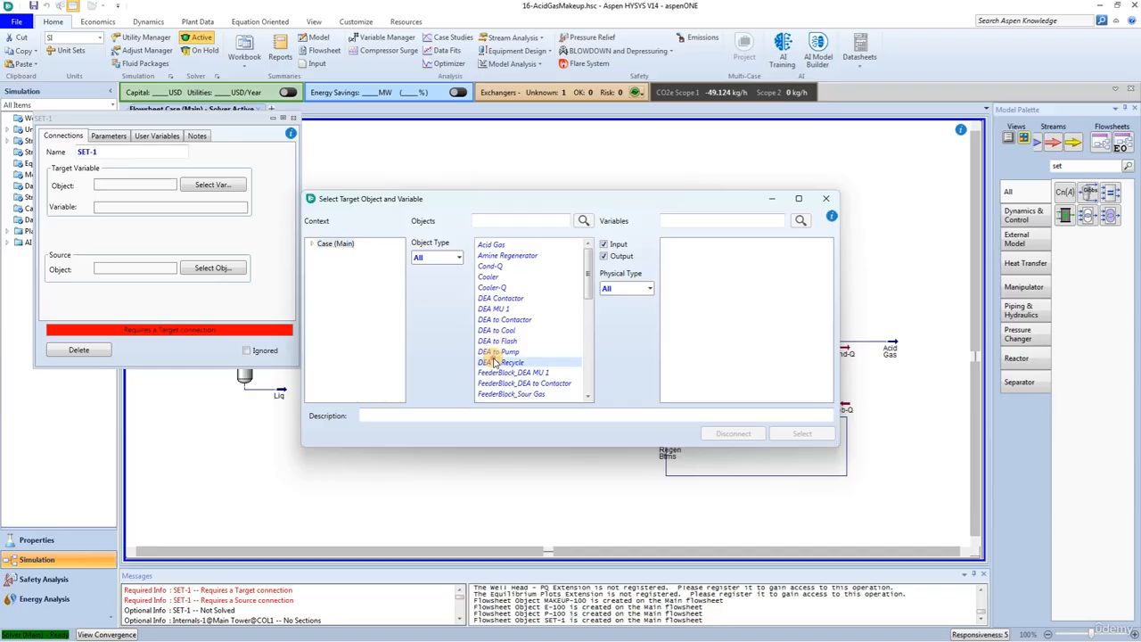
pyautogui.click(699, 222)
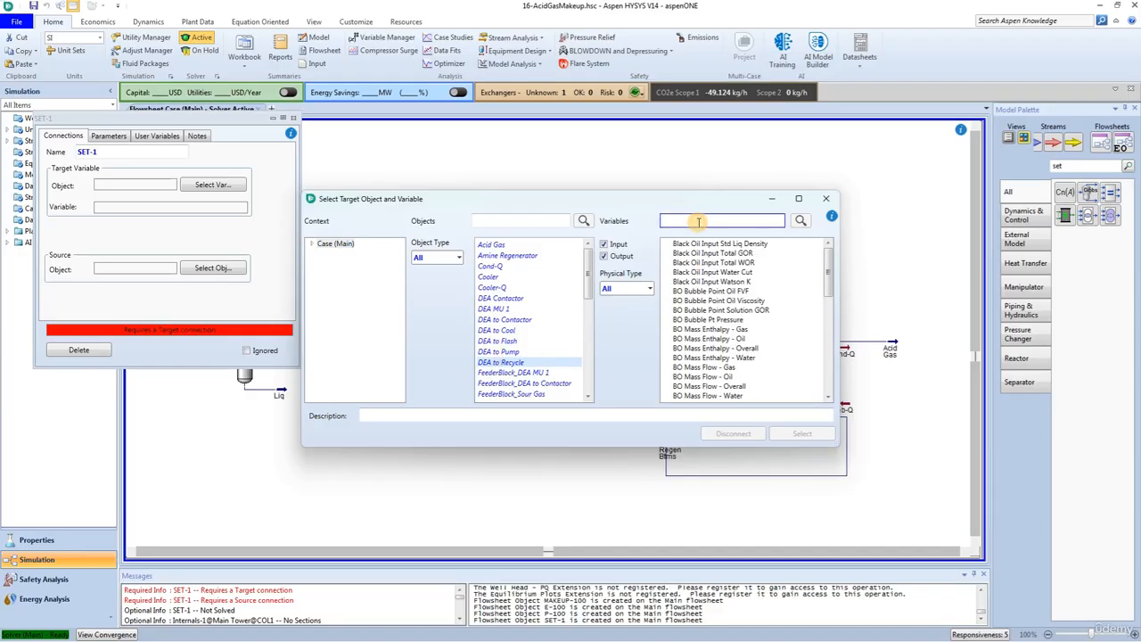
pyautogui.write('press')
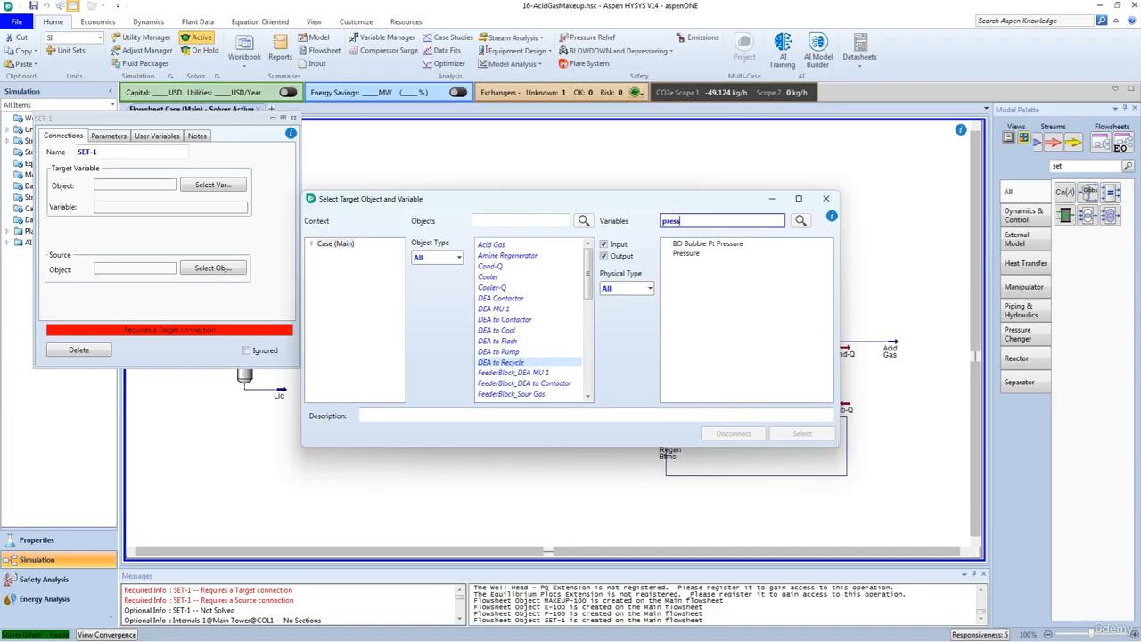
pyautogui.click(686, 253)
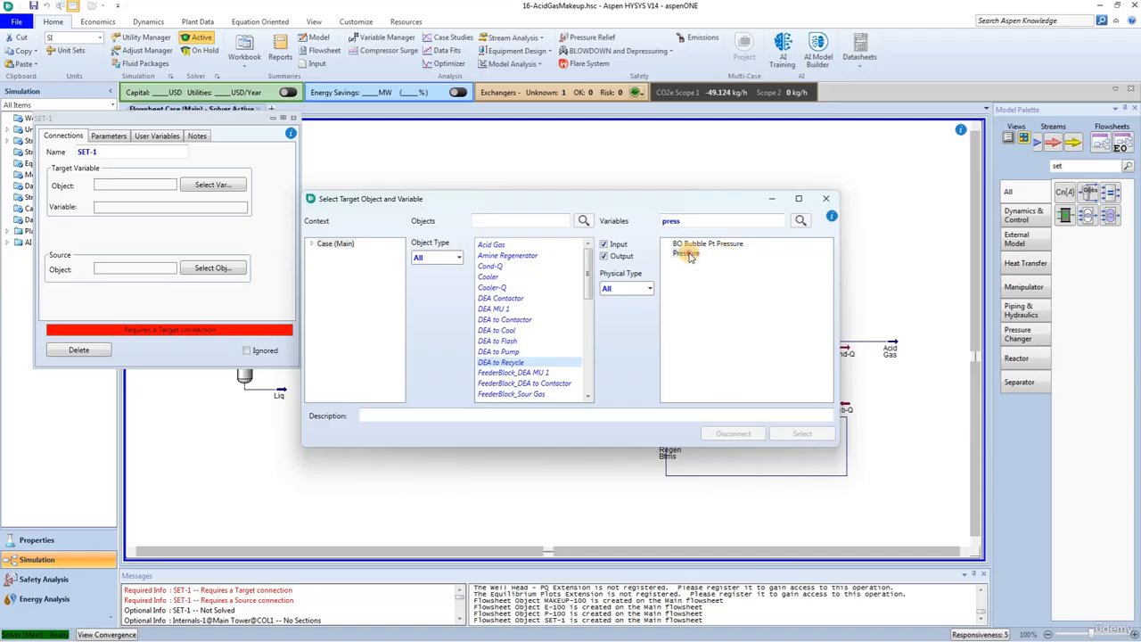
pyautogui.click(805, 434)
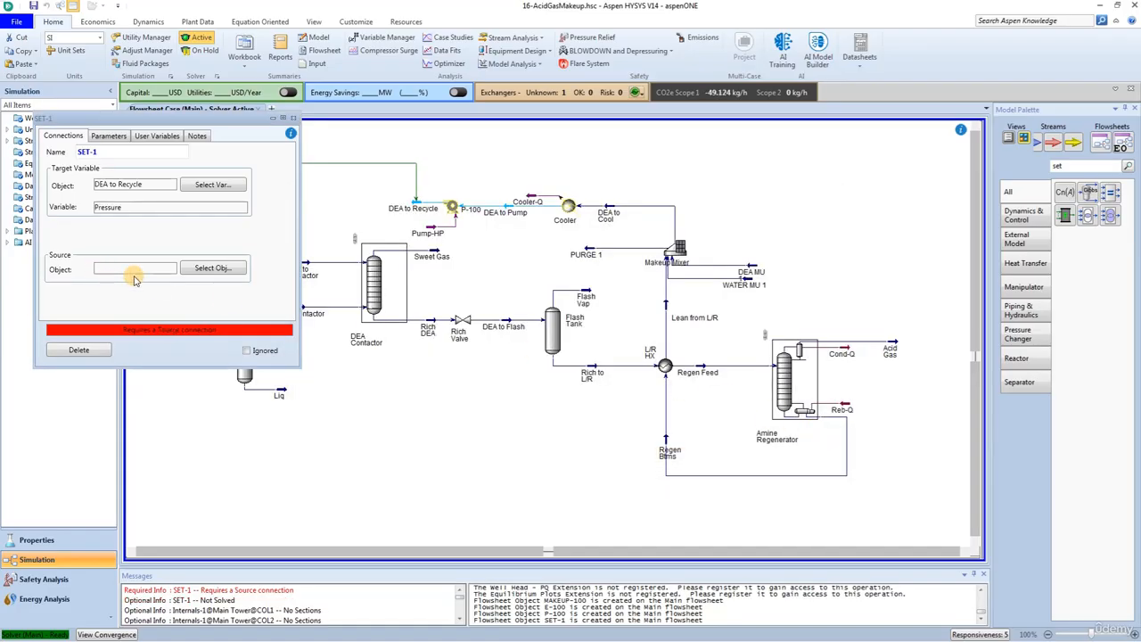
# Step: Choose the Gas to Contactor stream as the Set block's source object
pyautogui.click(192, 267)
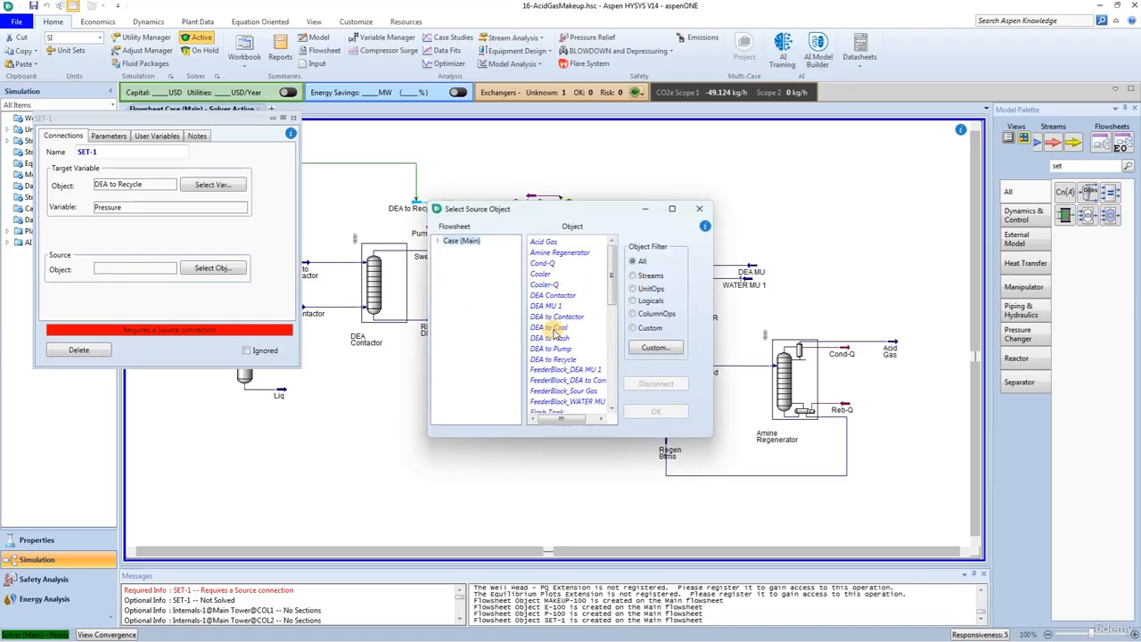
pyautogui.click(438, 242)
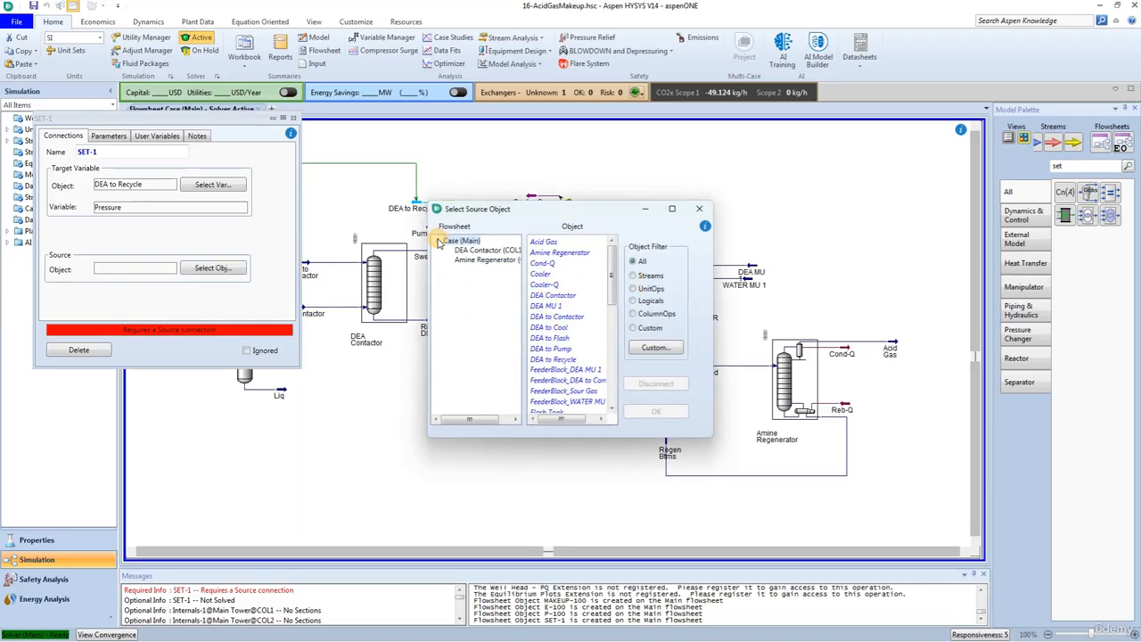
pyautogui.click(438, 241)
pyautogui.scroll(-4, 571, 299)
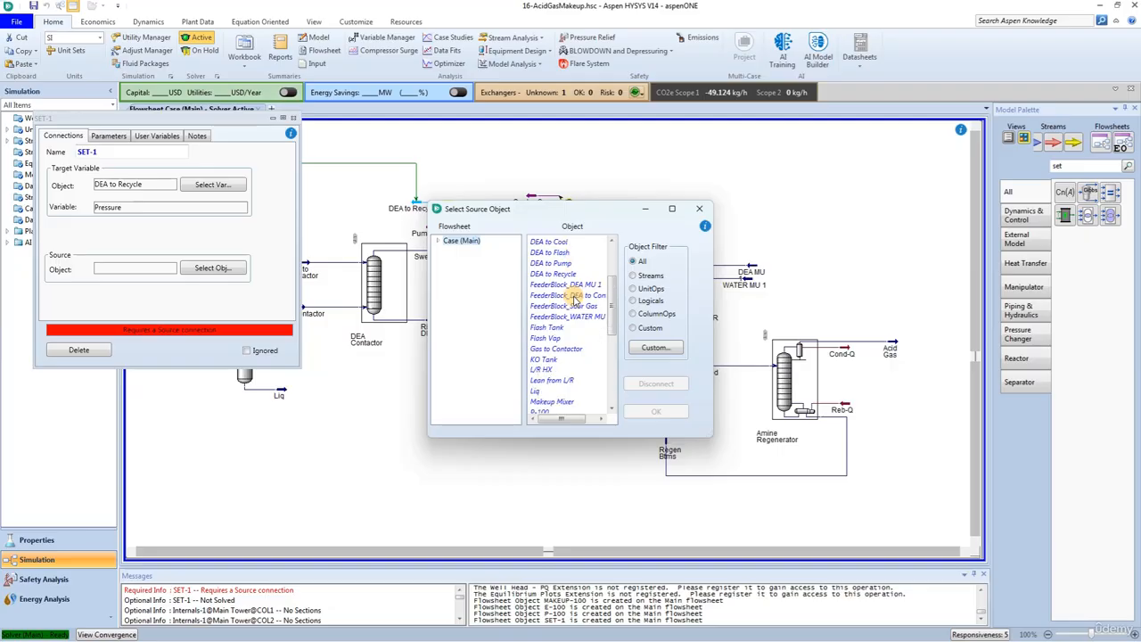
pyautogui.scroll(4, 576, 301)
pyautogui.scroll(-8, 576, 300)
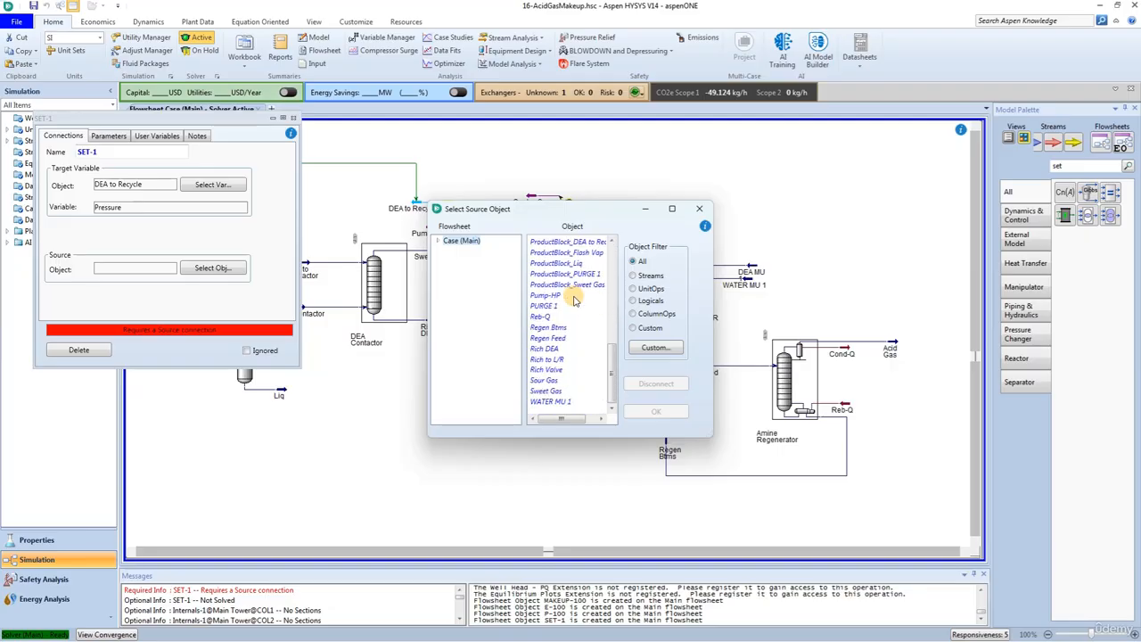
pyautogui.scroll(3, 575, 301)
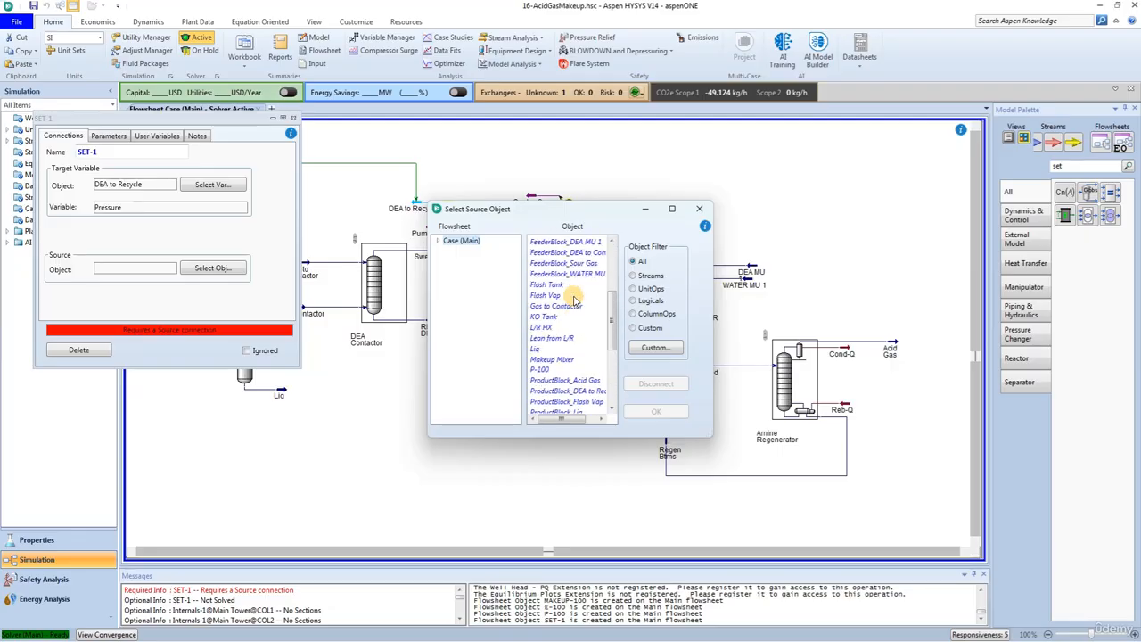
pyautogui.click(562, 306)
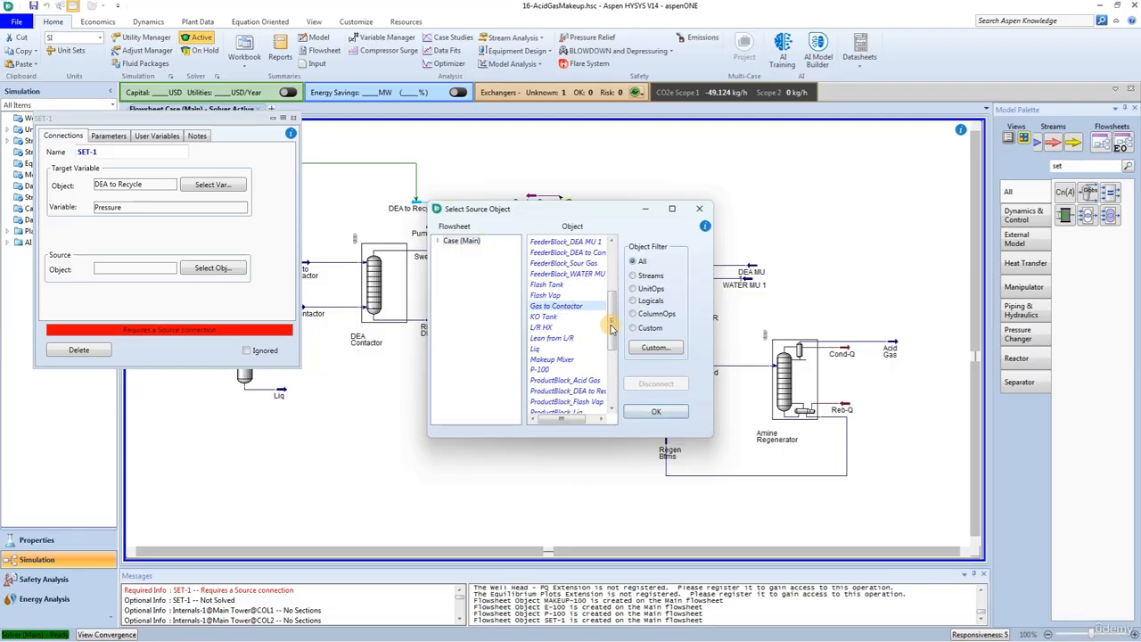
pyautogui.click(657, 412)
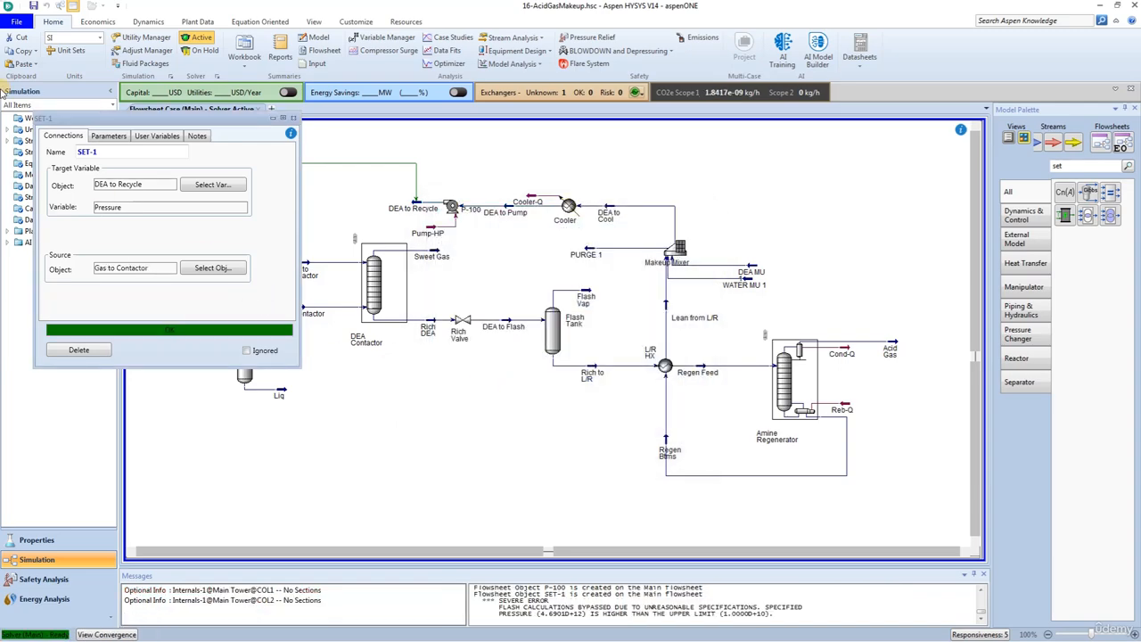
# Step: Set the Set block's pressure offset to -35 kPa and return to the flowsheet
pyautogui.click(108, 135)
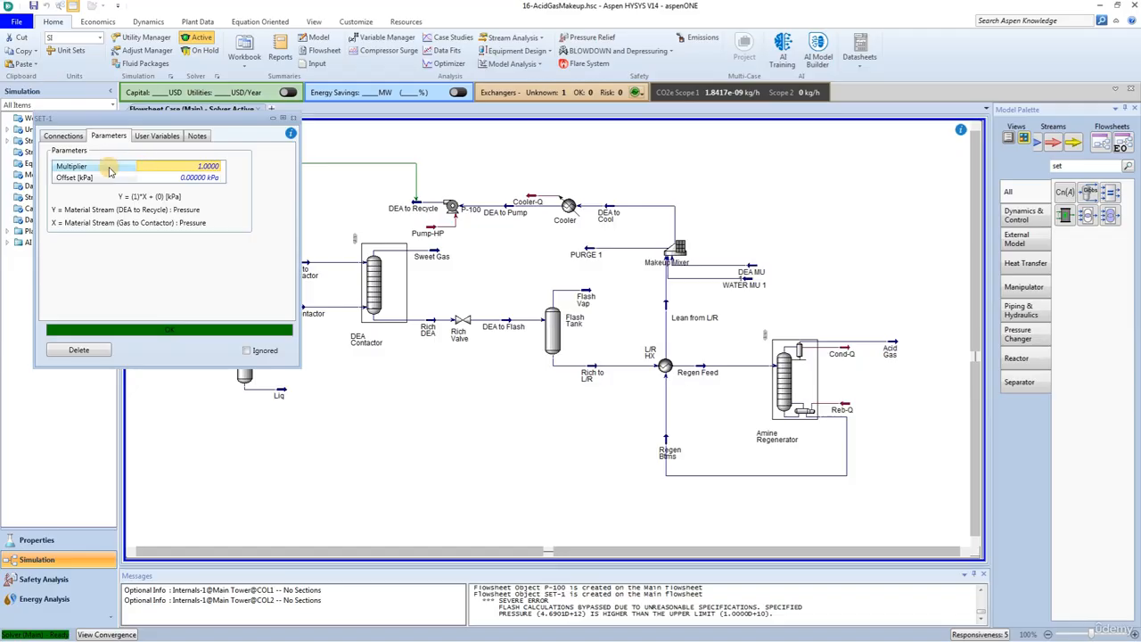
pyautogui.click(196, 178)
pyautogui.write('-35')
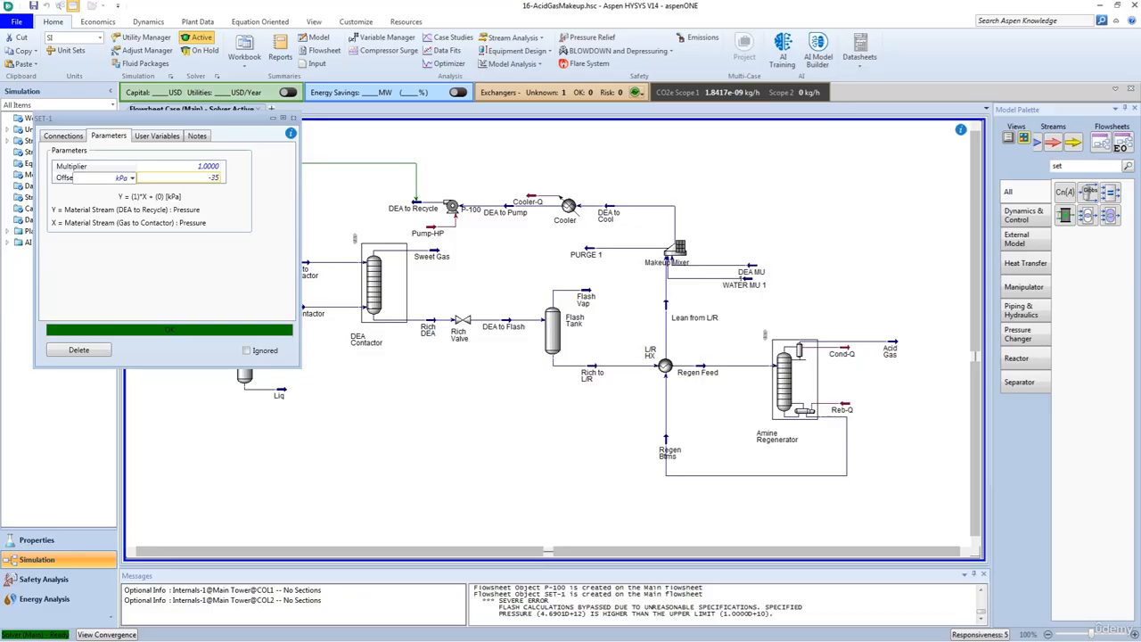
pyautogui.press('Return')
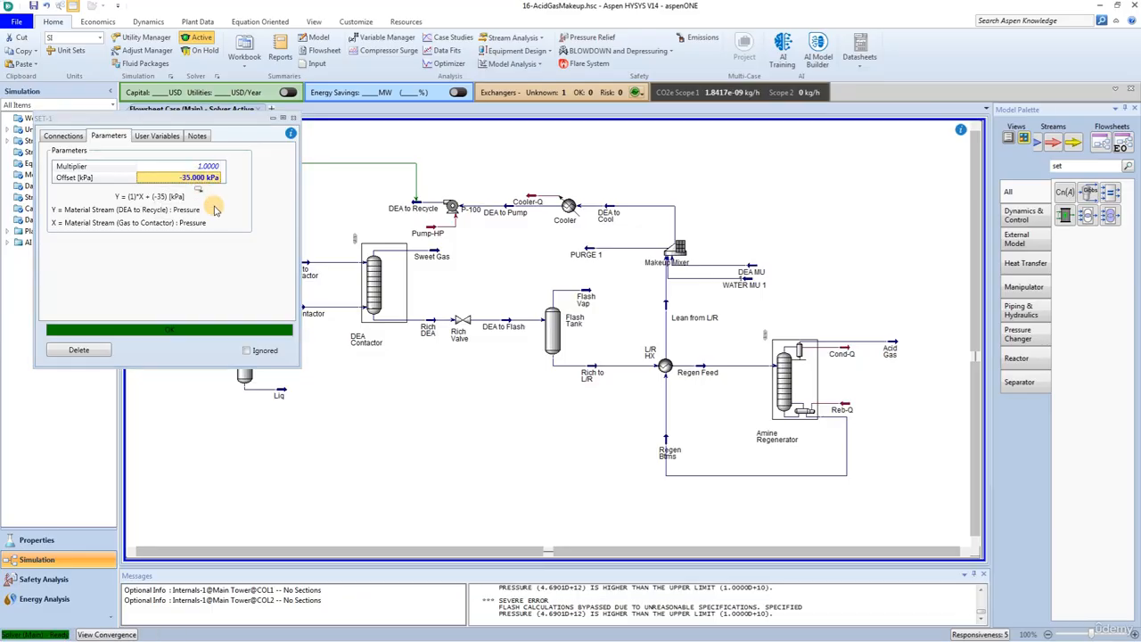
pyautogui.click(293, 117)
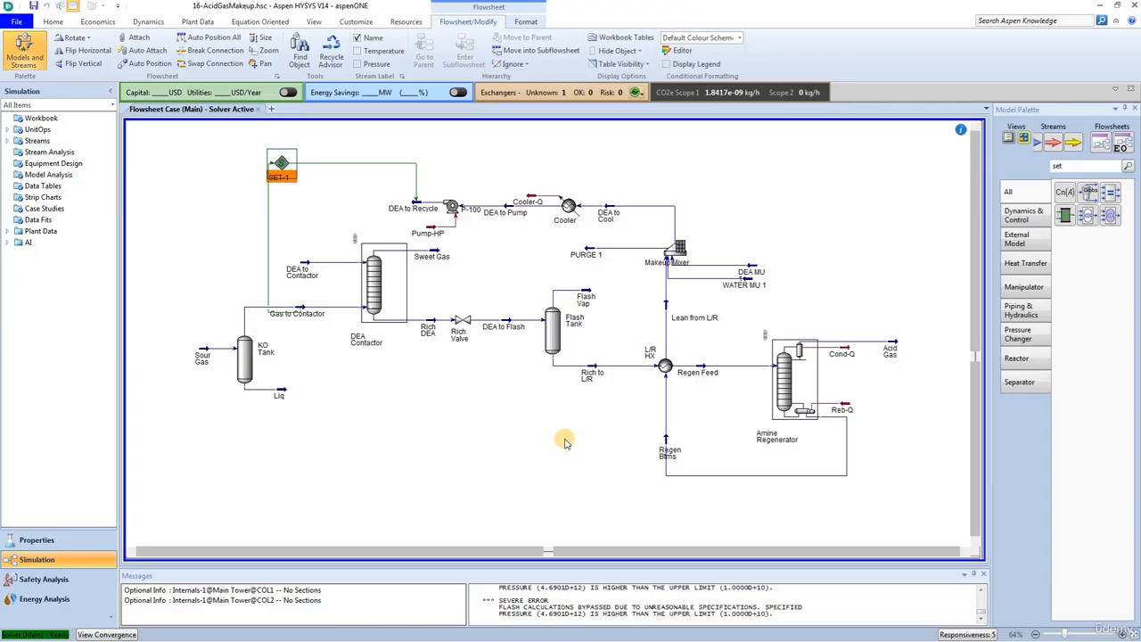
# Step: Find the Recycle operation in the model library and place it above and beside the DEA to Contactor stream, below the Set block
pyautogui.doubleClick(1060, 167)
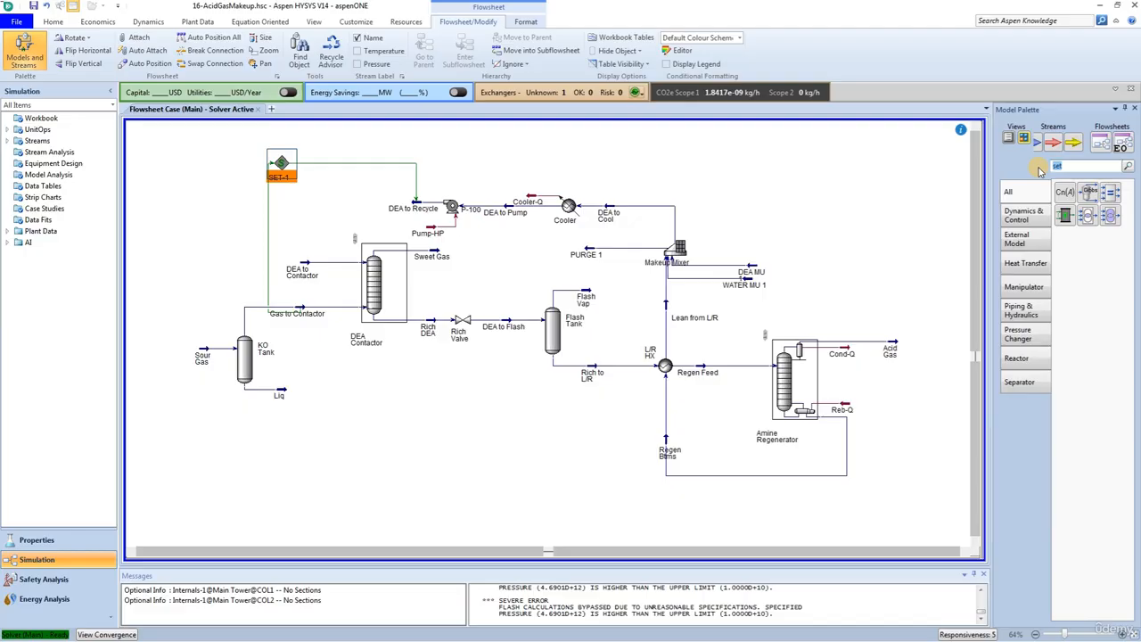
pyautogui.write('rec')
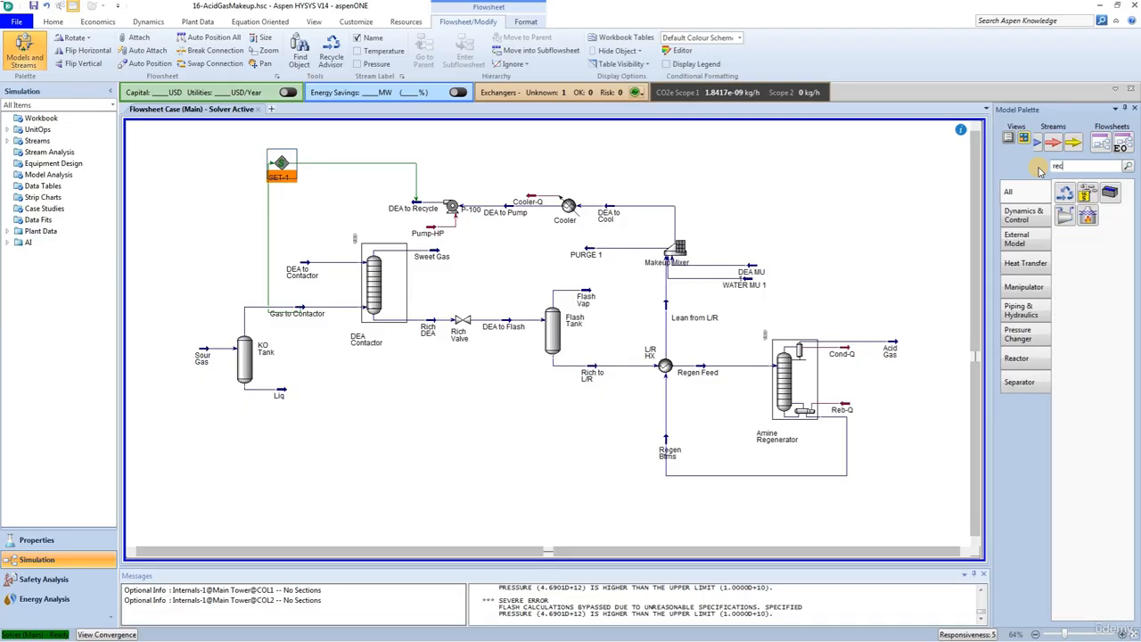
pyautogui.moveTo(1065, 194); pyautogui.dragTo(237, 215)
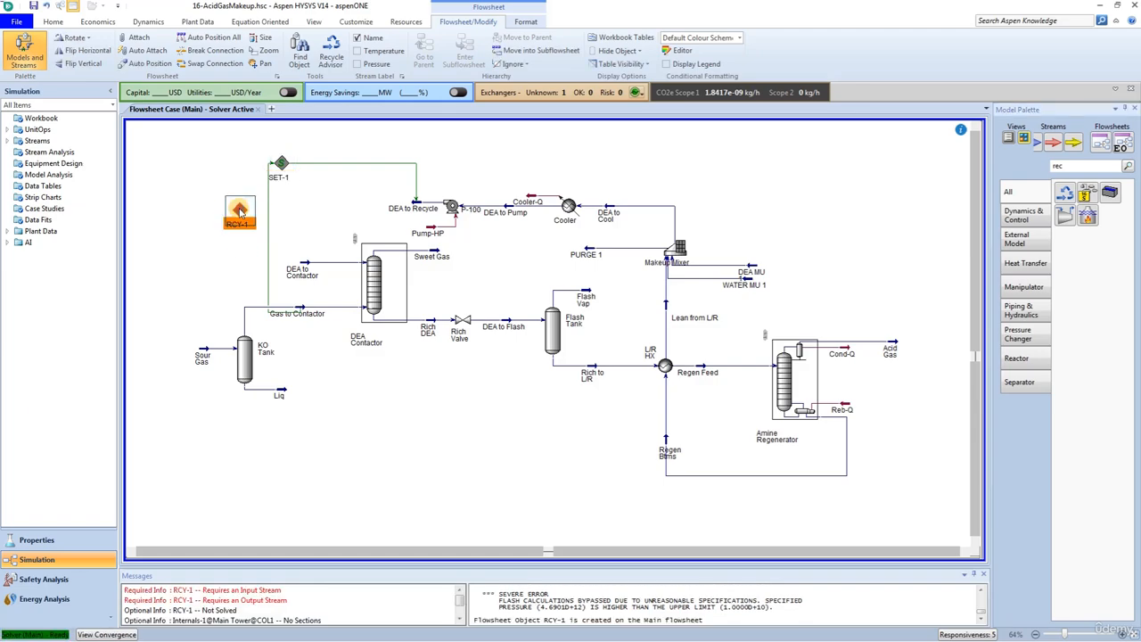
# Step: Open the Recycle block and connect DEA to Recycle as its inlet and DEA to Contactor as its outlet
pyautogui.doubleClick(239, 210)
pyautogui.click(215, 220)
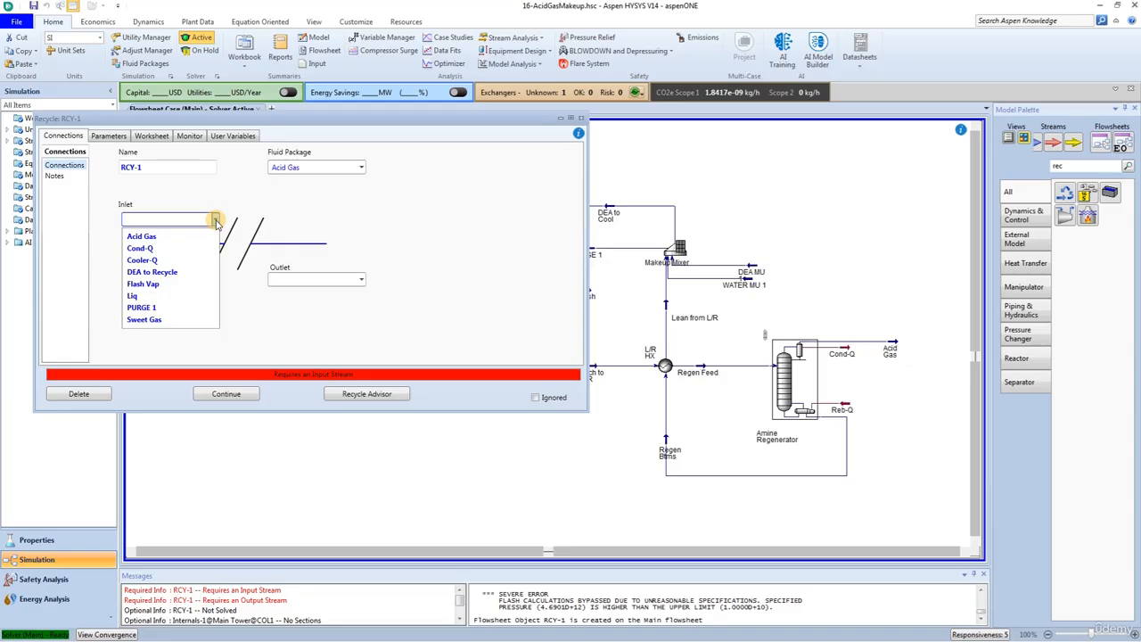
pyautogui.click(182, 272)
pyautogui.click(328, 282)
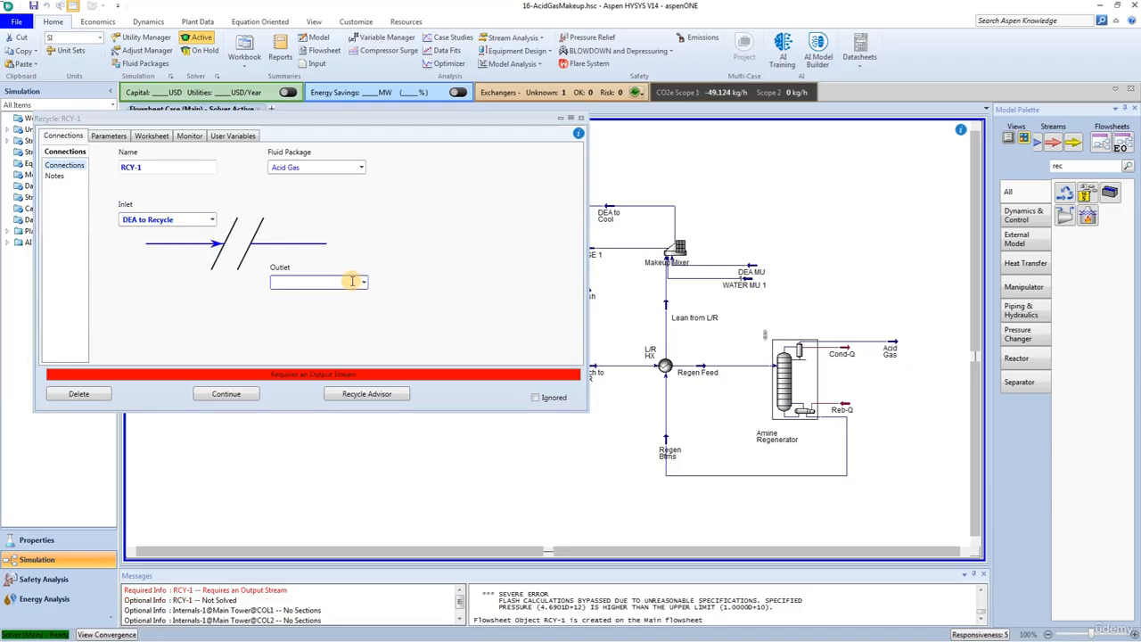
pyautogui.click(365, 284)
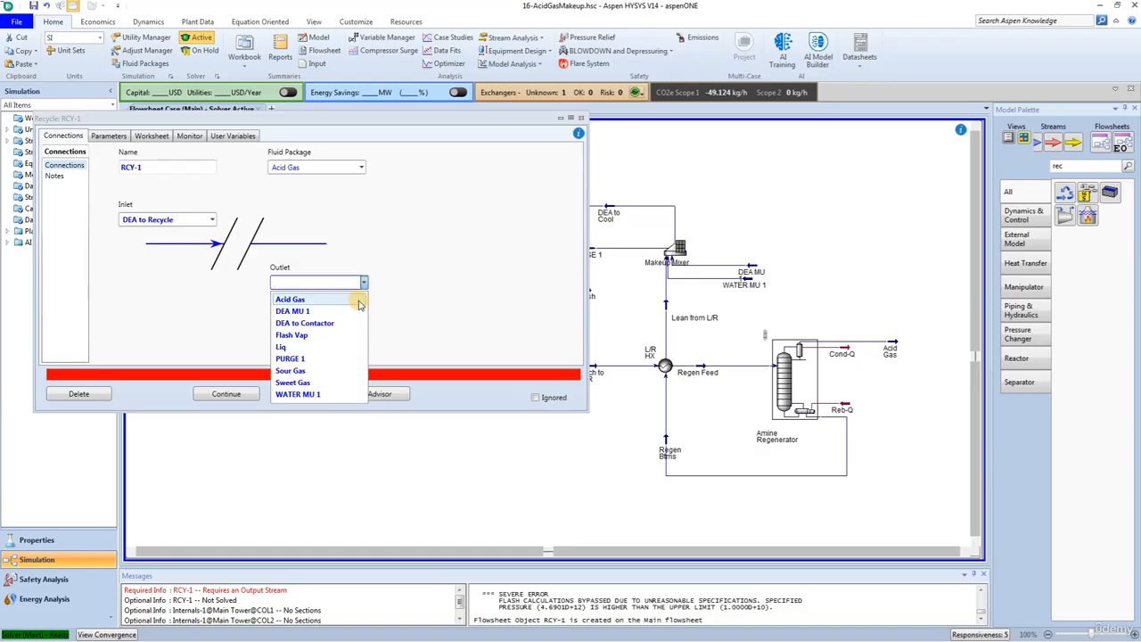
pyautogui.click(350, 321)
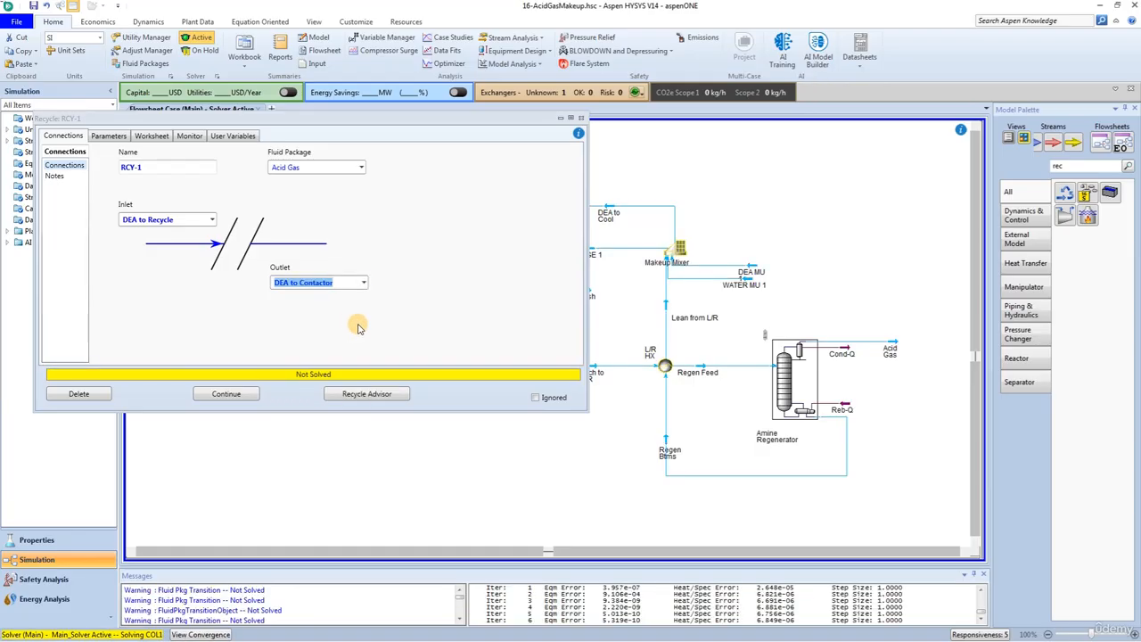
# Step: Set the Recycle block's Composition sensitivity to 1 and return to the flowsheet
pyautogui.click(110, 138)
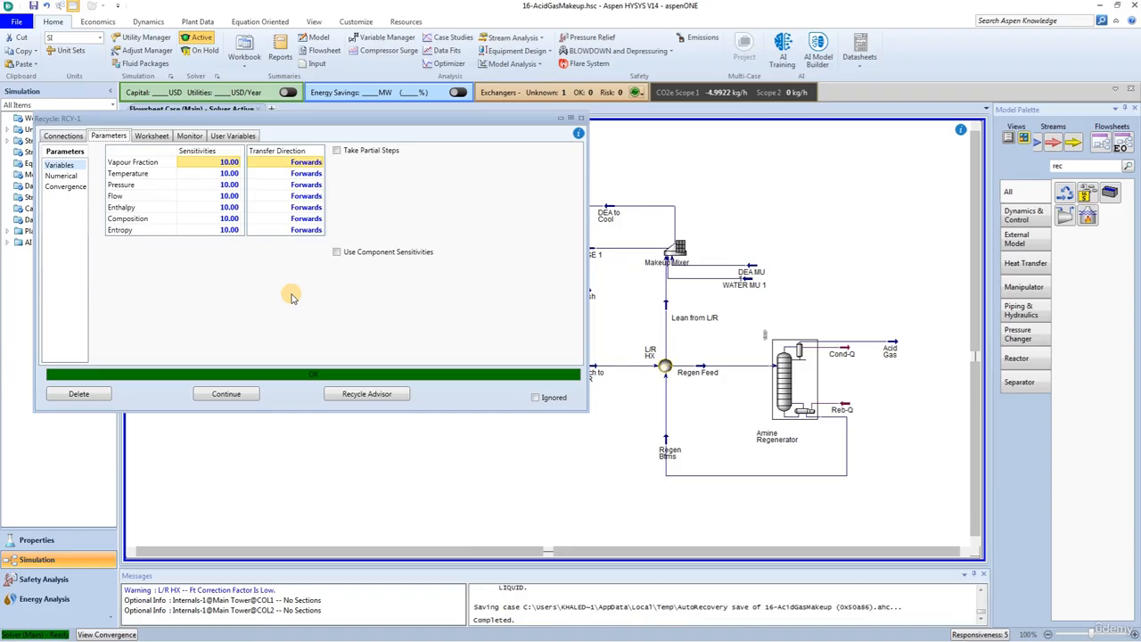
pyautogui.click(228, 220)
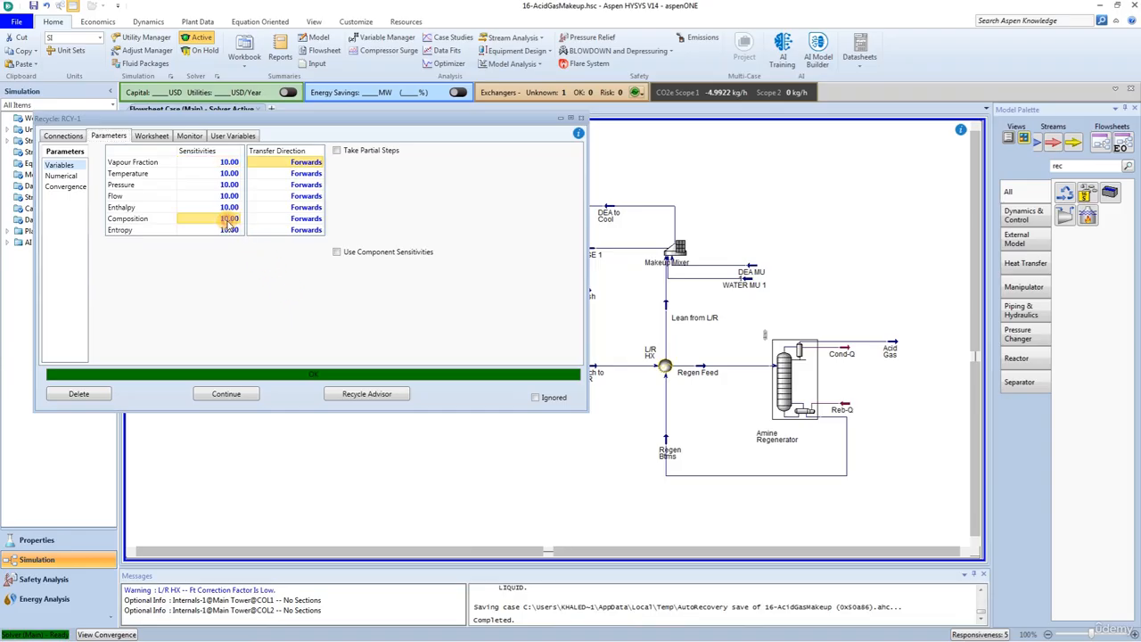
pyautogui.write('1')
pyautogui.press('Return')
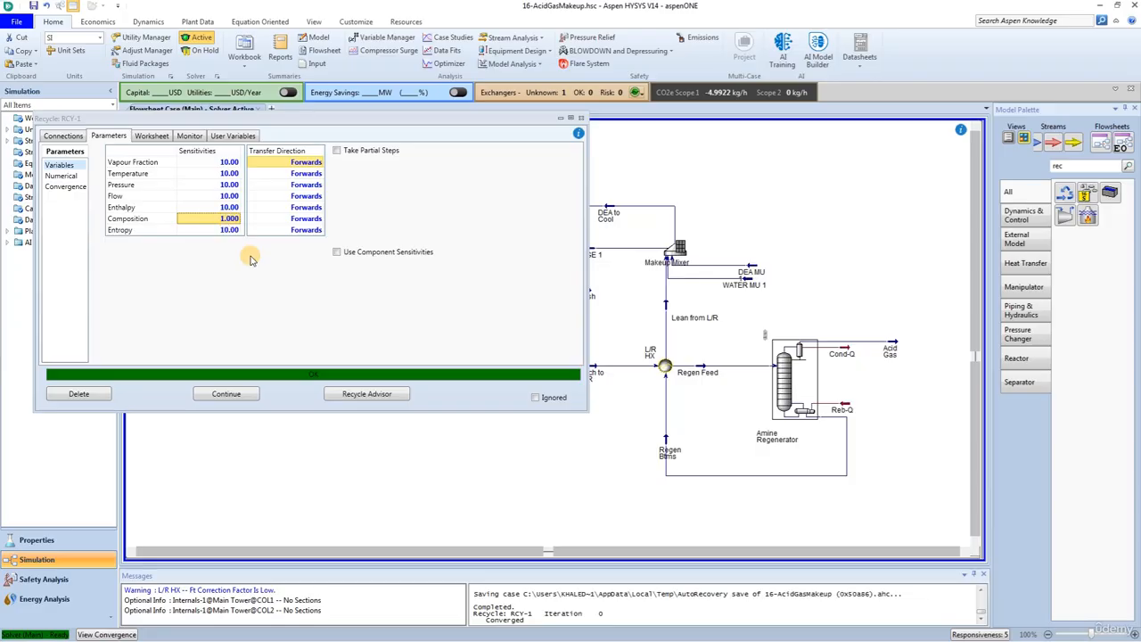
pyautogui.click(580, 120)
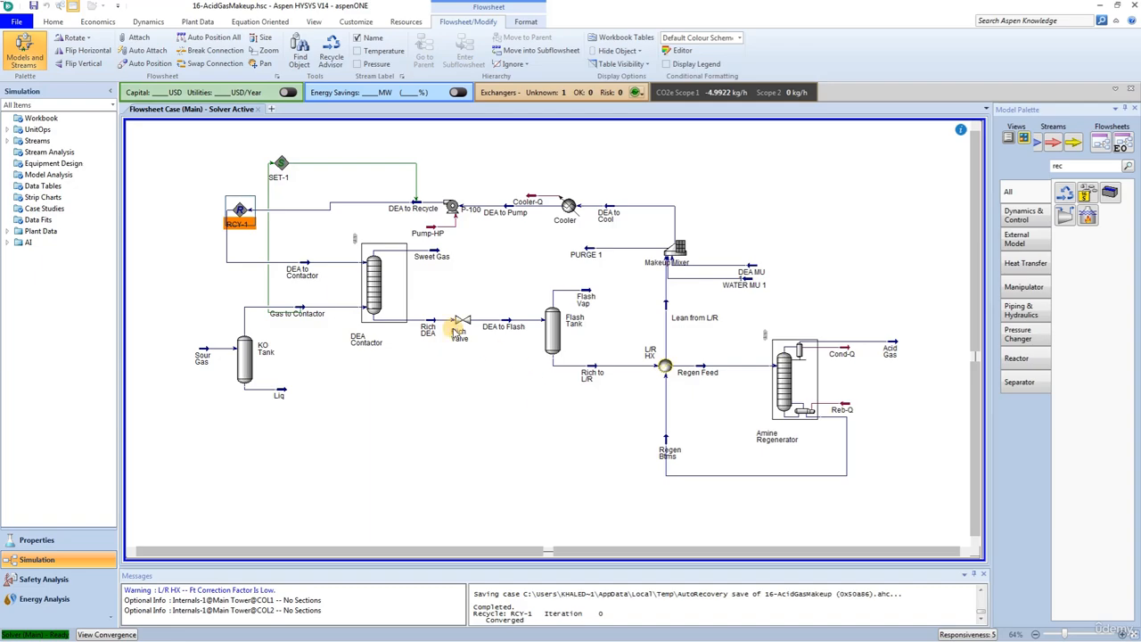
# Step: Open the DEA Contactor and examine its acid gas performance results for the sweet gas, sour gas and amine streams
pyautogui.click(383, 296)
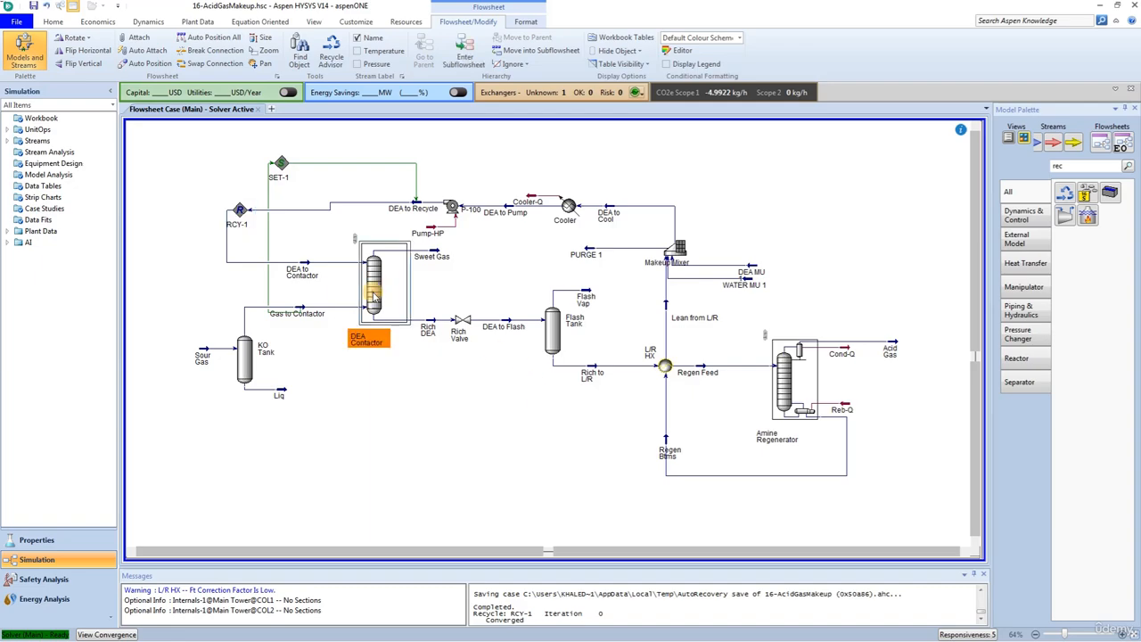
pyautogui.click(461, 417)
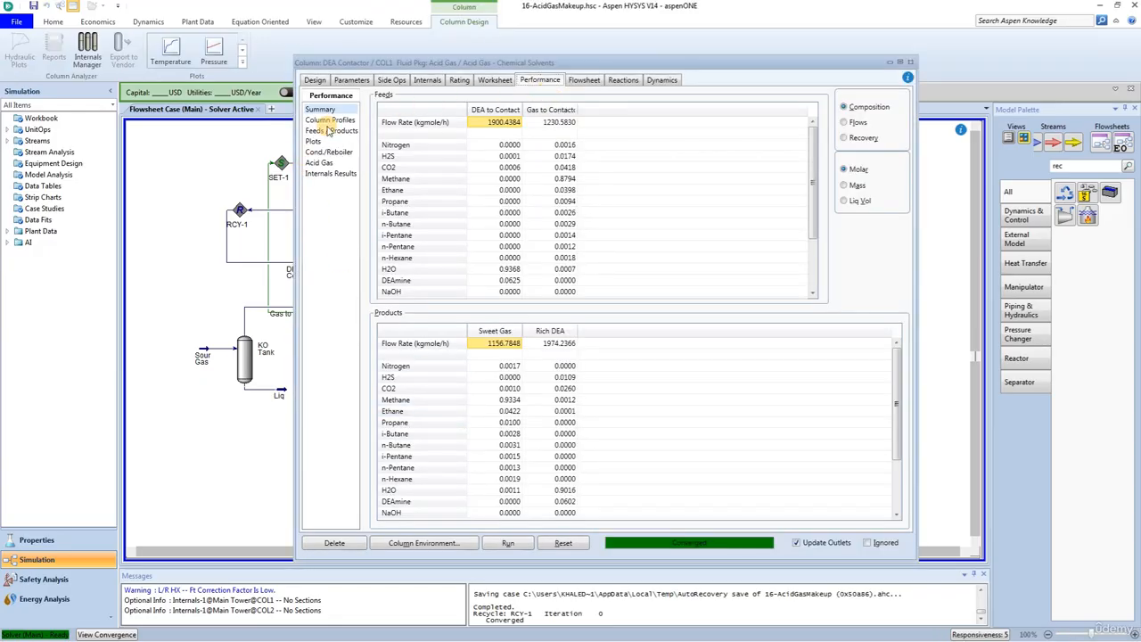
pyautogui.click(319, 163)
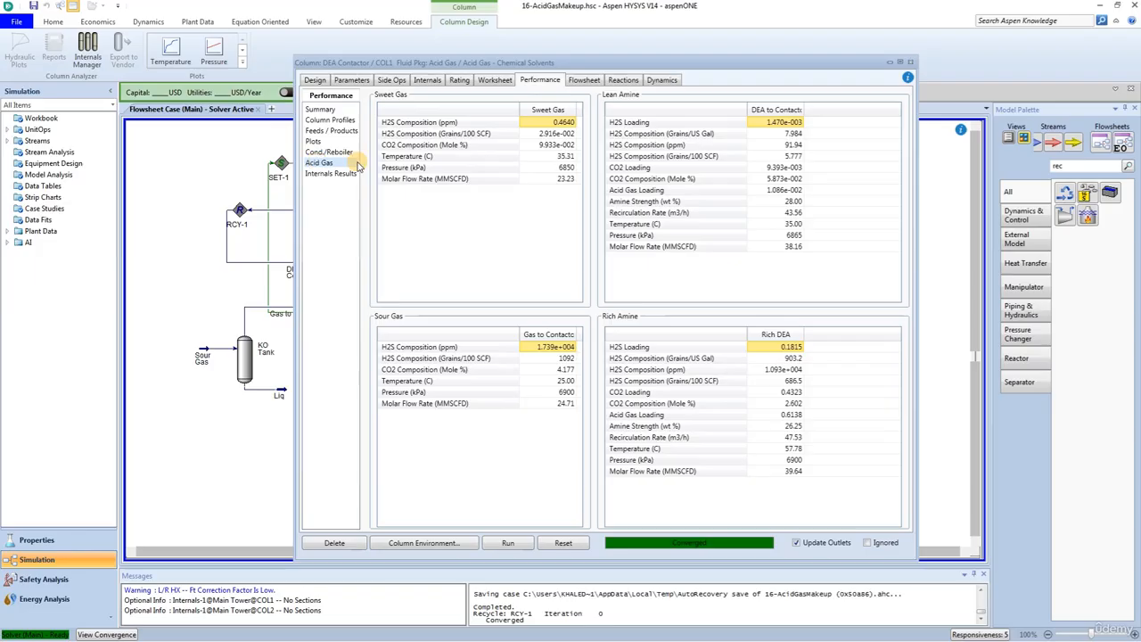